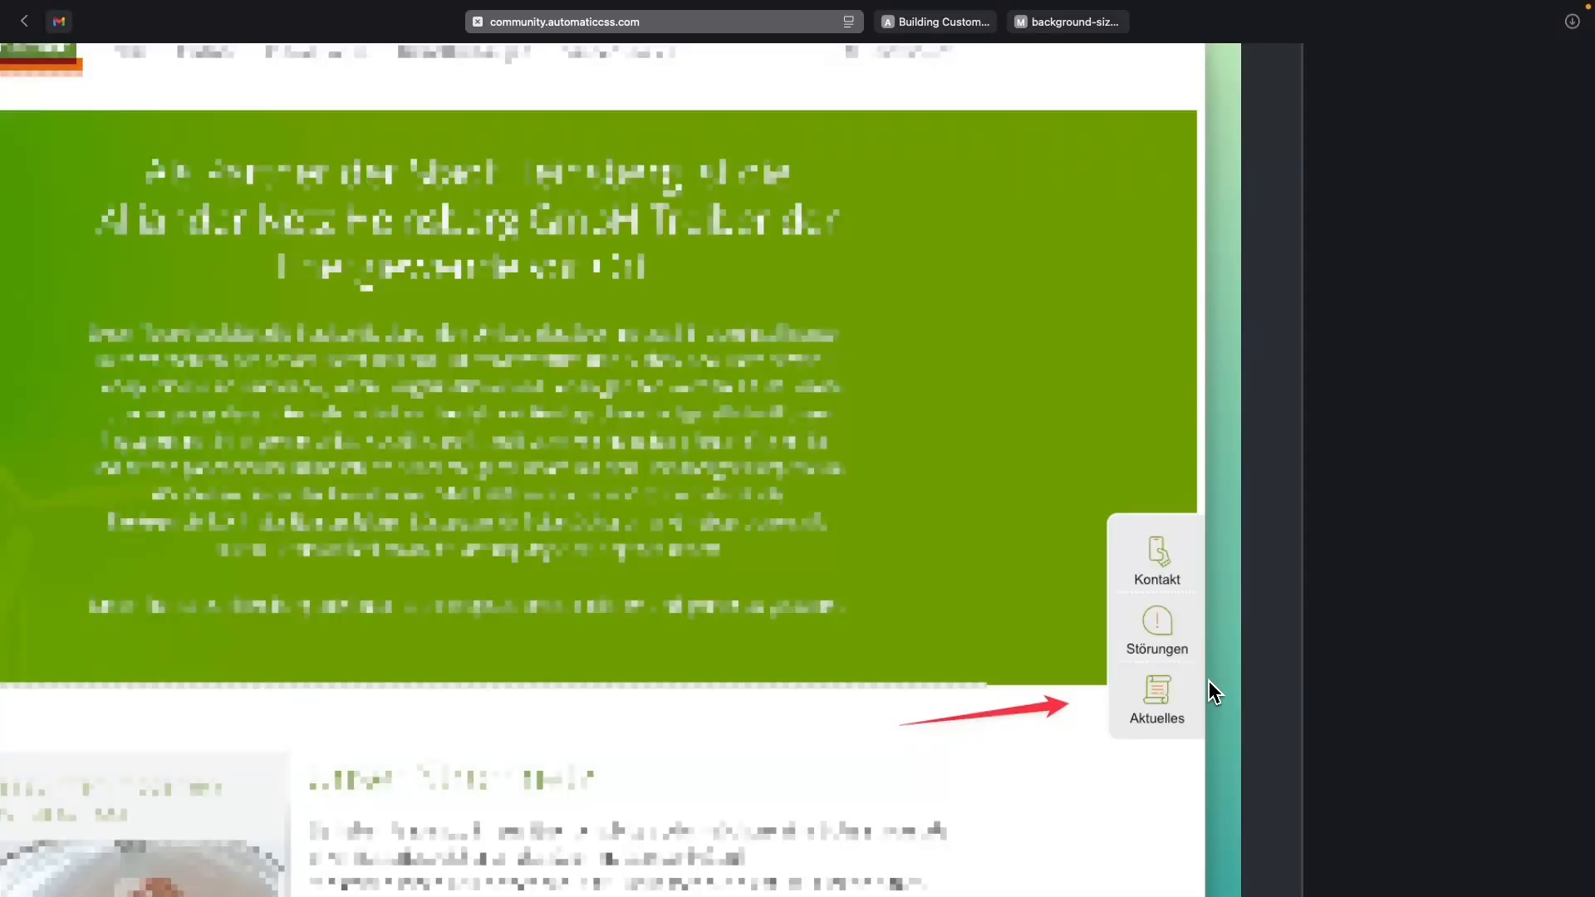
# Review the floating sidebar request in the forum post, and open the Custom components page of the Frames file in Figma.
pyautogui.scroll(-5, 1209, 680)
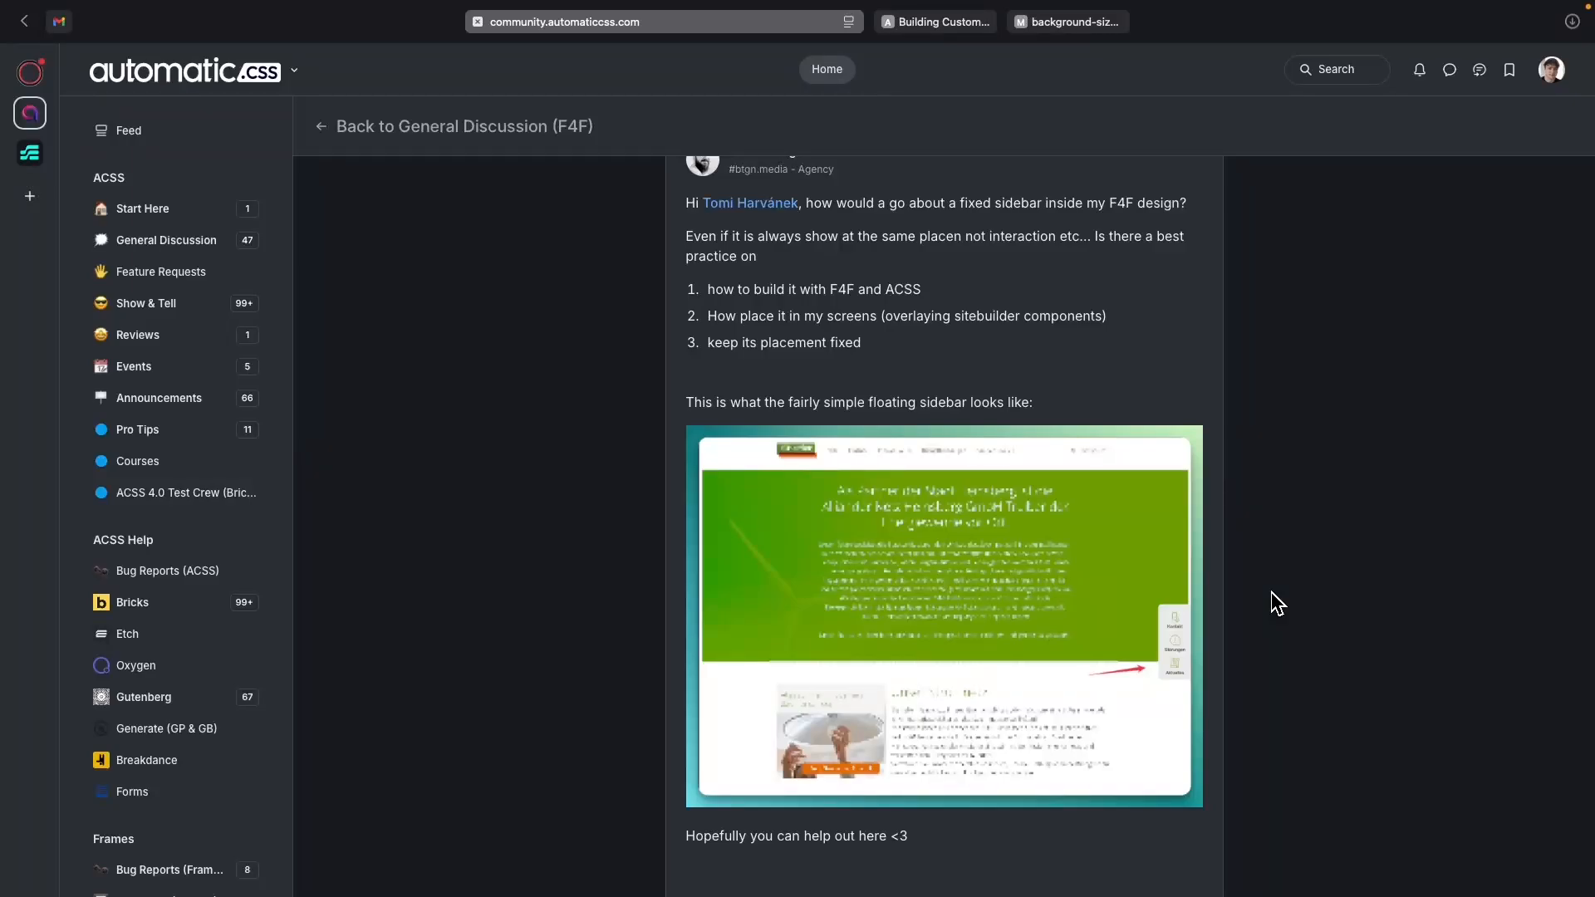
pyautogui.hotkey('ctrl', 'Right')
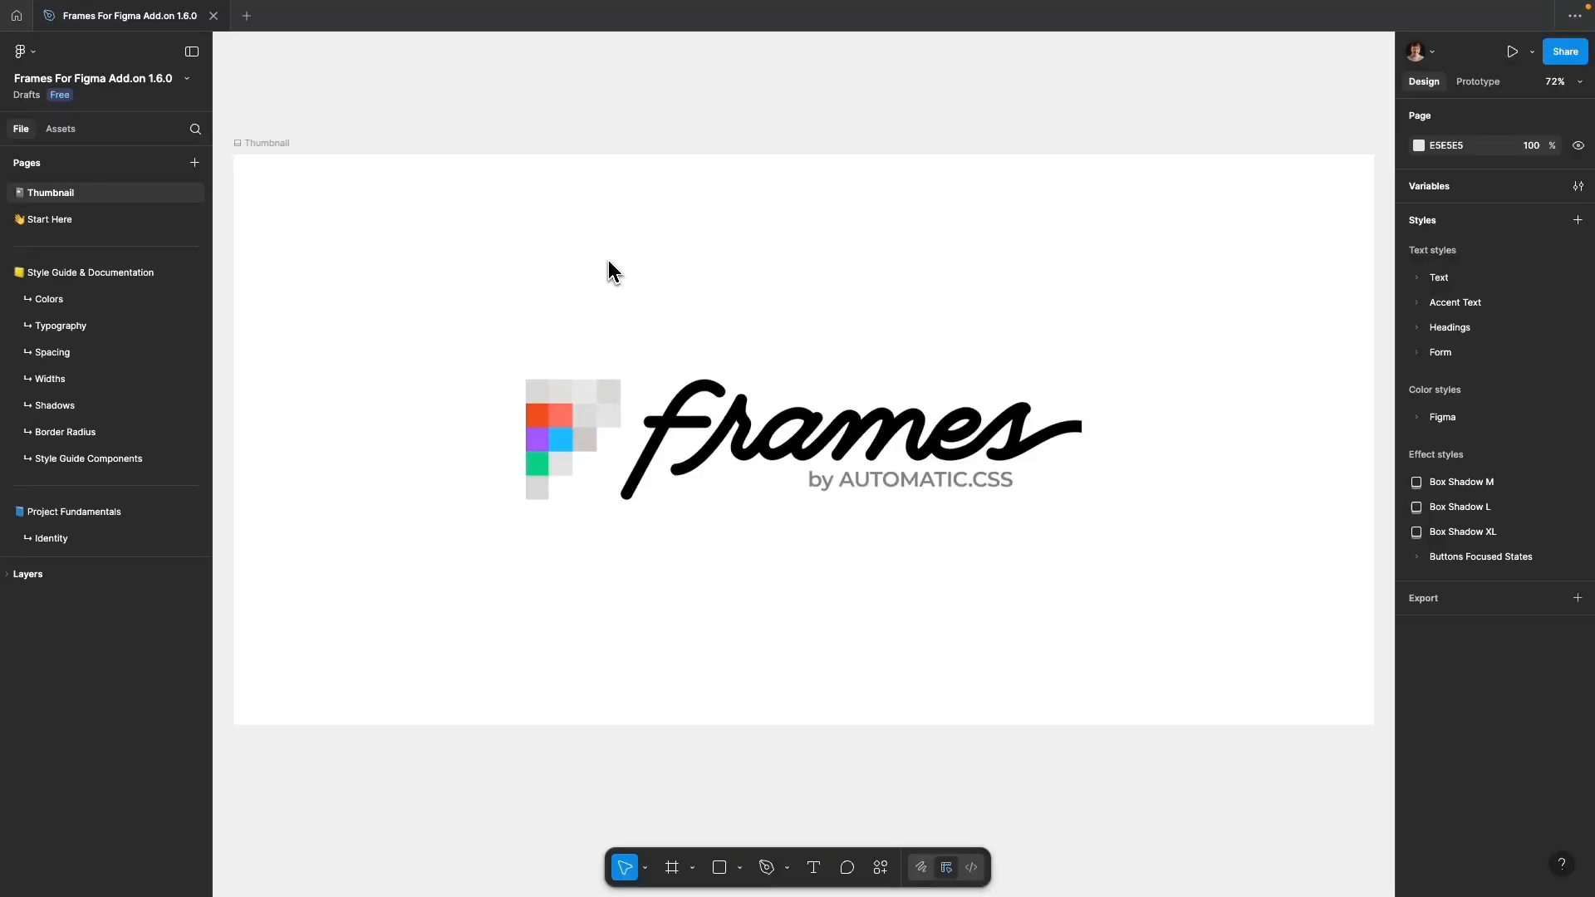
pyautogui.hotkey('ctrl', 'Left')
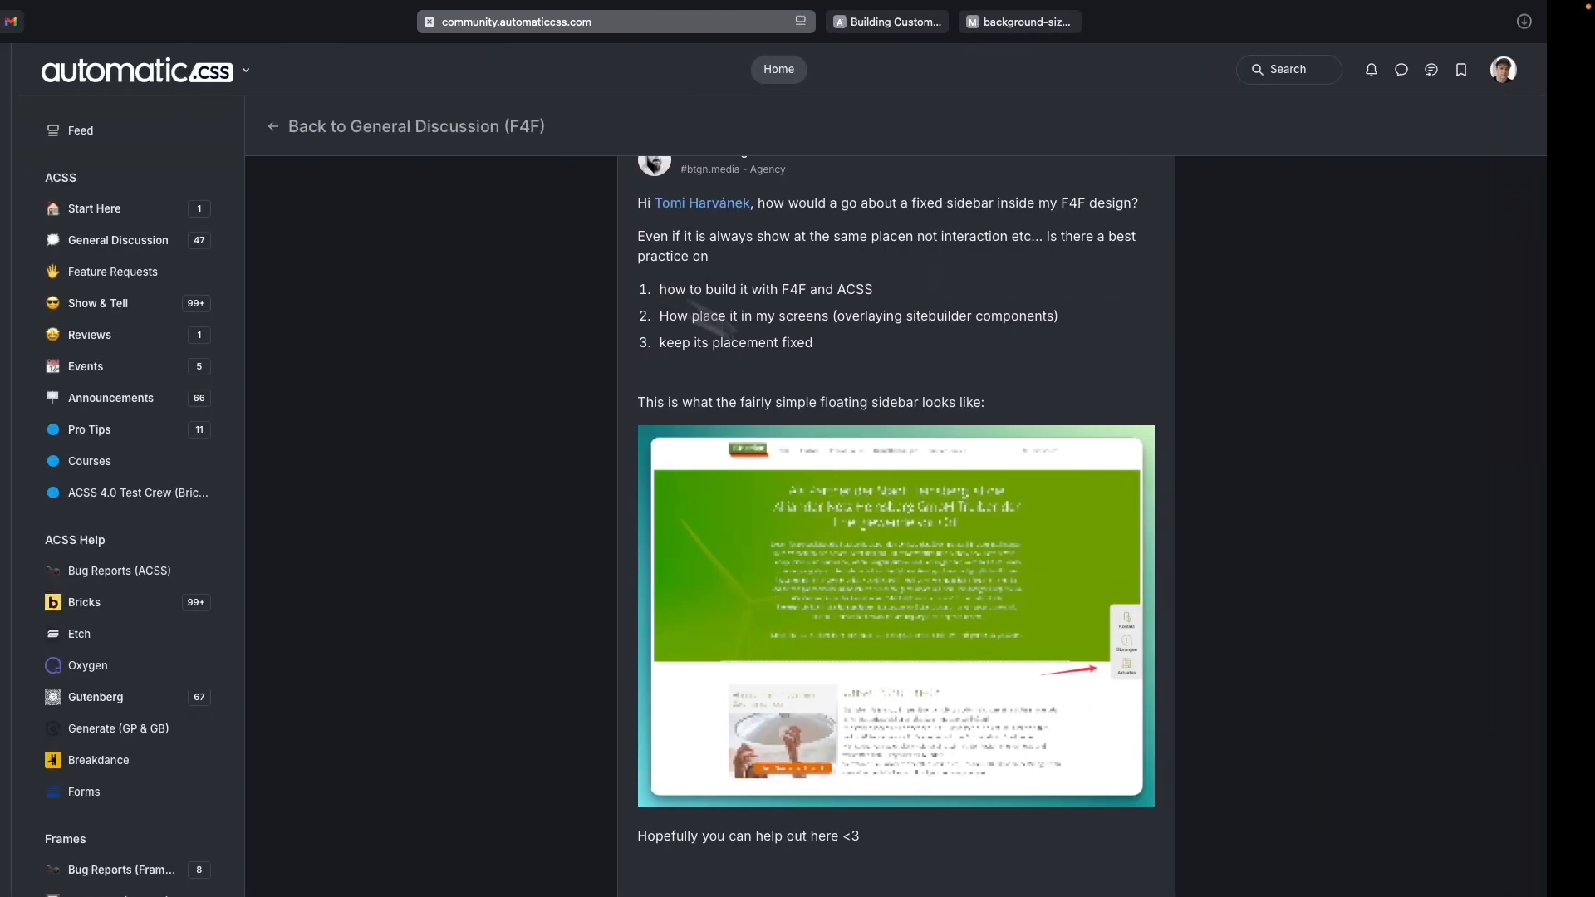
pyautogui.hotkey('ctrl', 'Right')
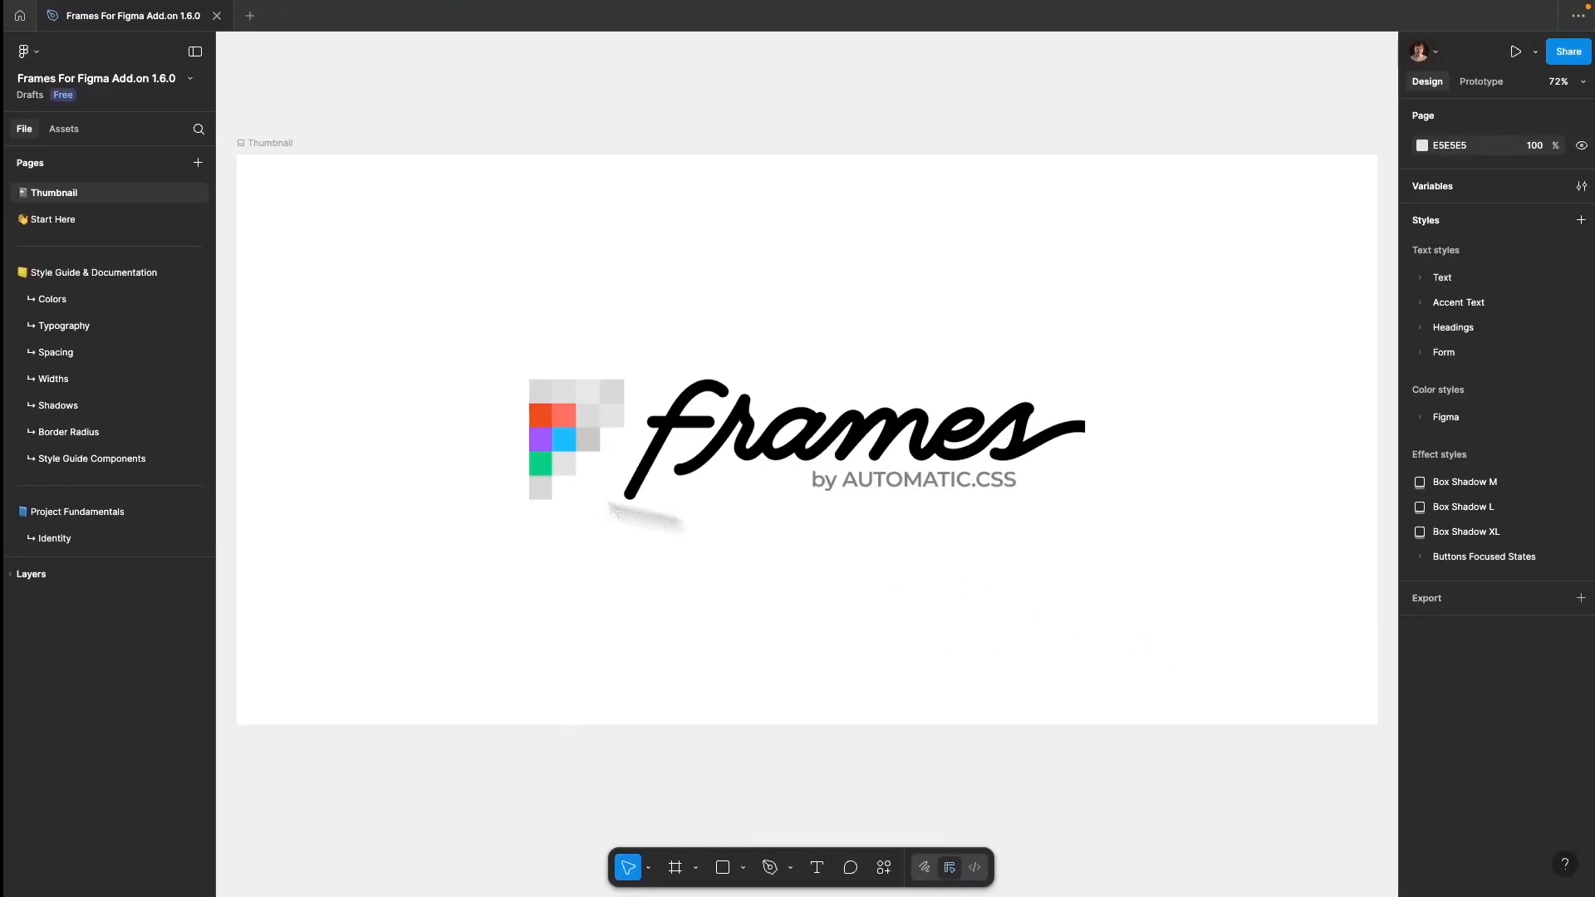
pyautogui.scroll(-5, 148, 419)
pyautogui.scroll(-3, 147, 419)
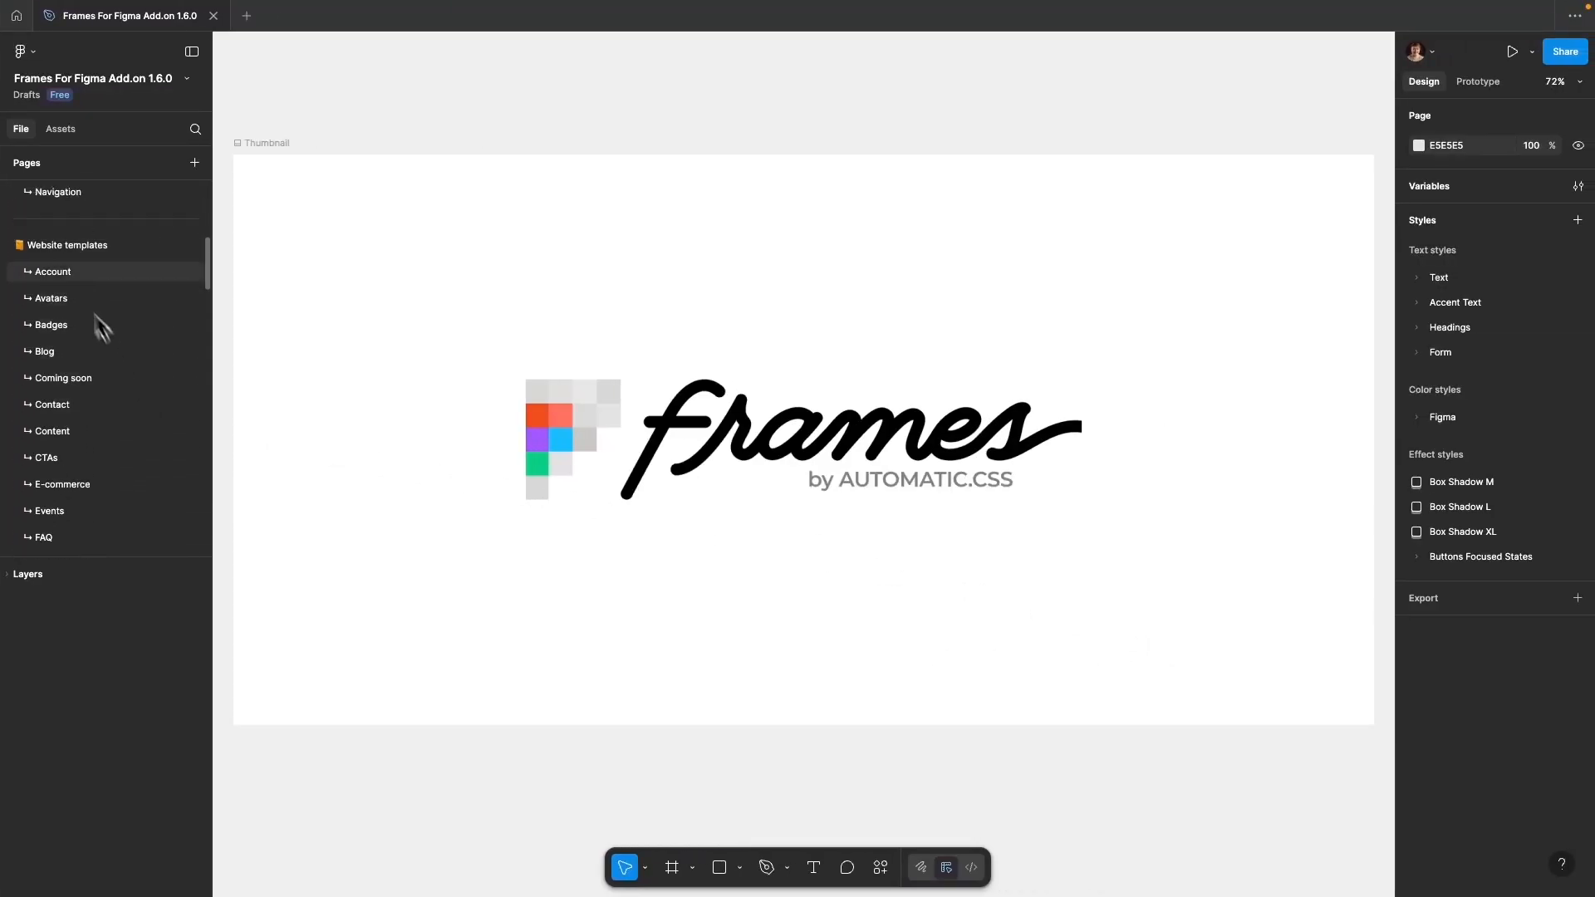
pyautogui.scroll(-10, 146, 413)
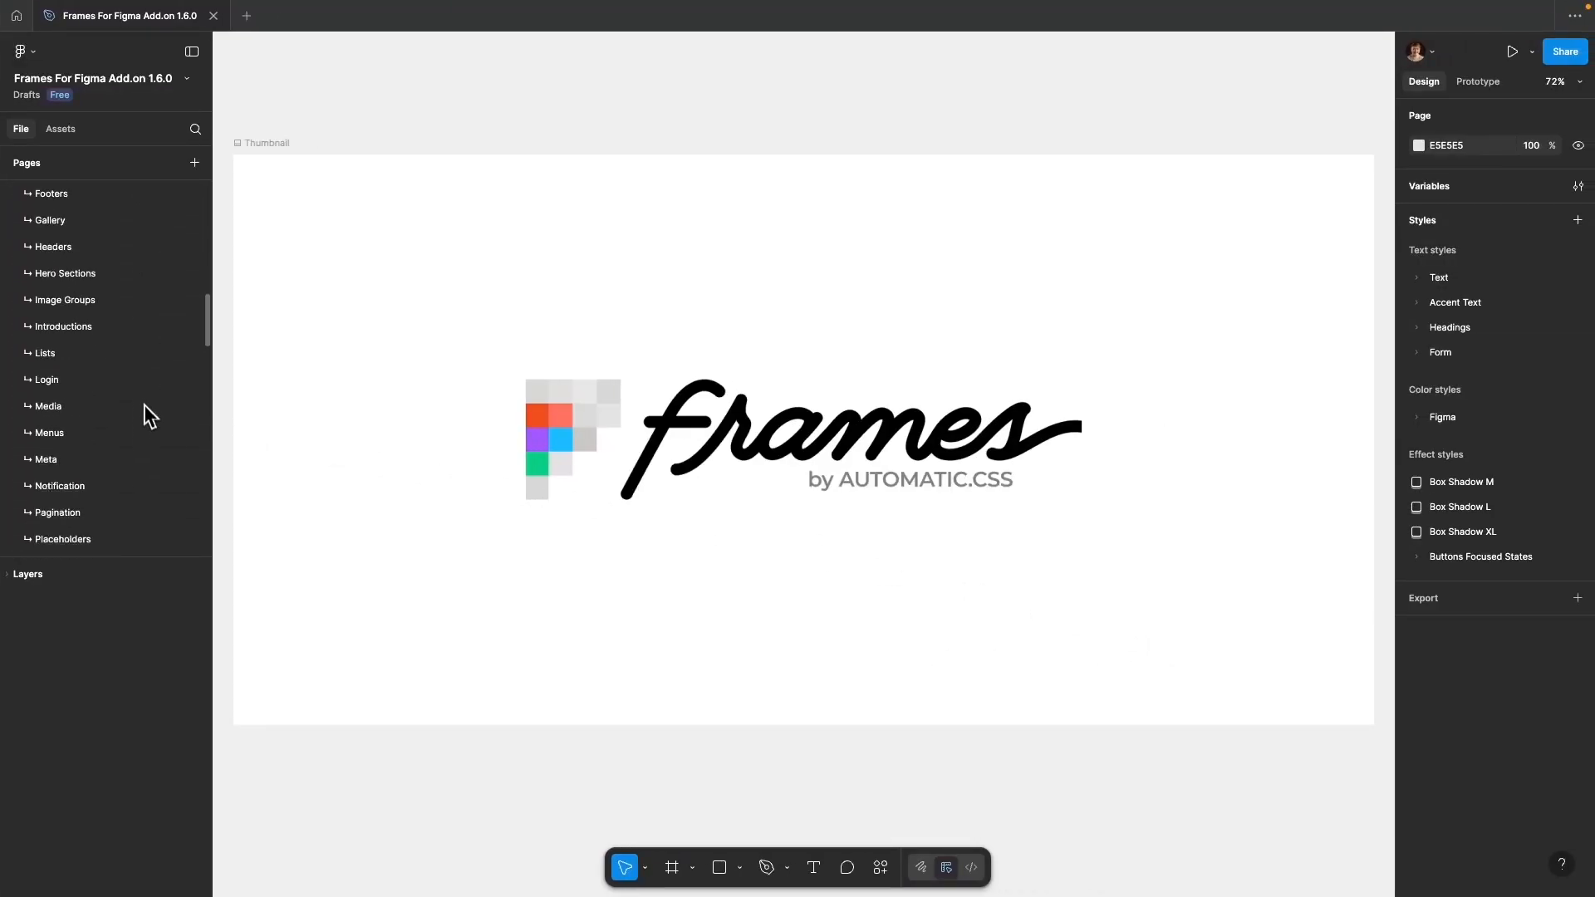
pyautogui.click(140, 306)
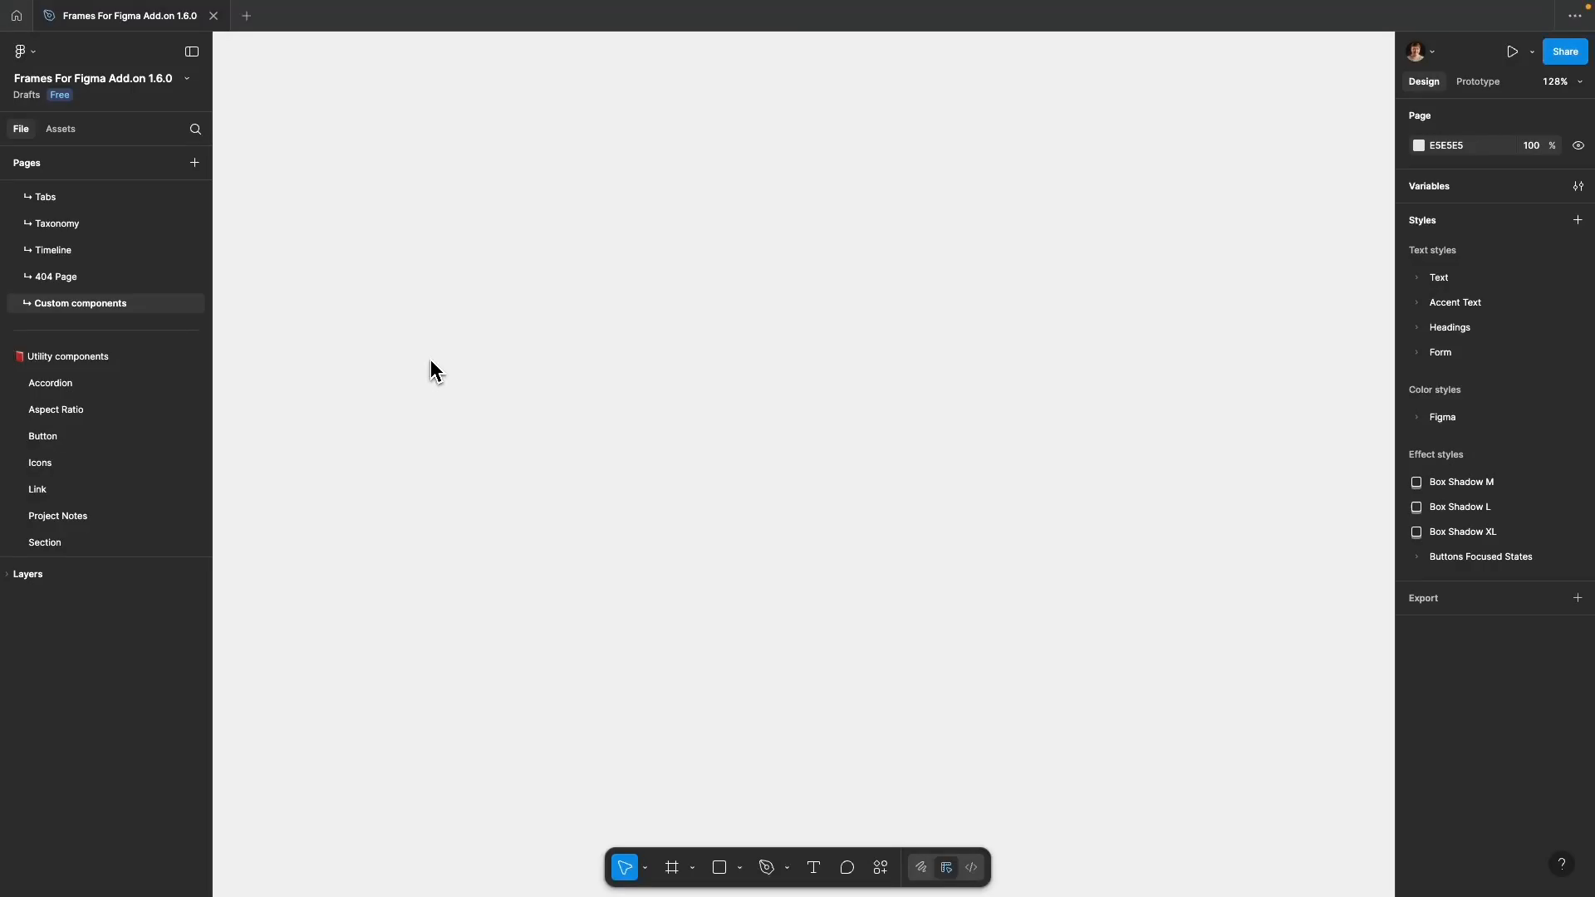
# Check the floating sidebar reference in the browser's forum post and add a "Kontakt" text to the Figma canvas.
pyautogui.hotkey('ctrl', 'Left')
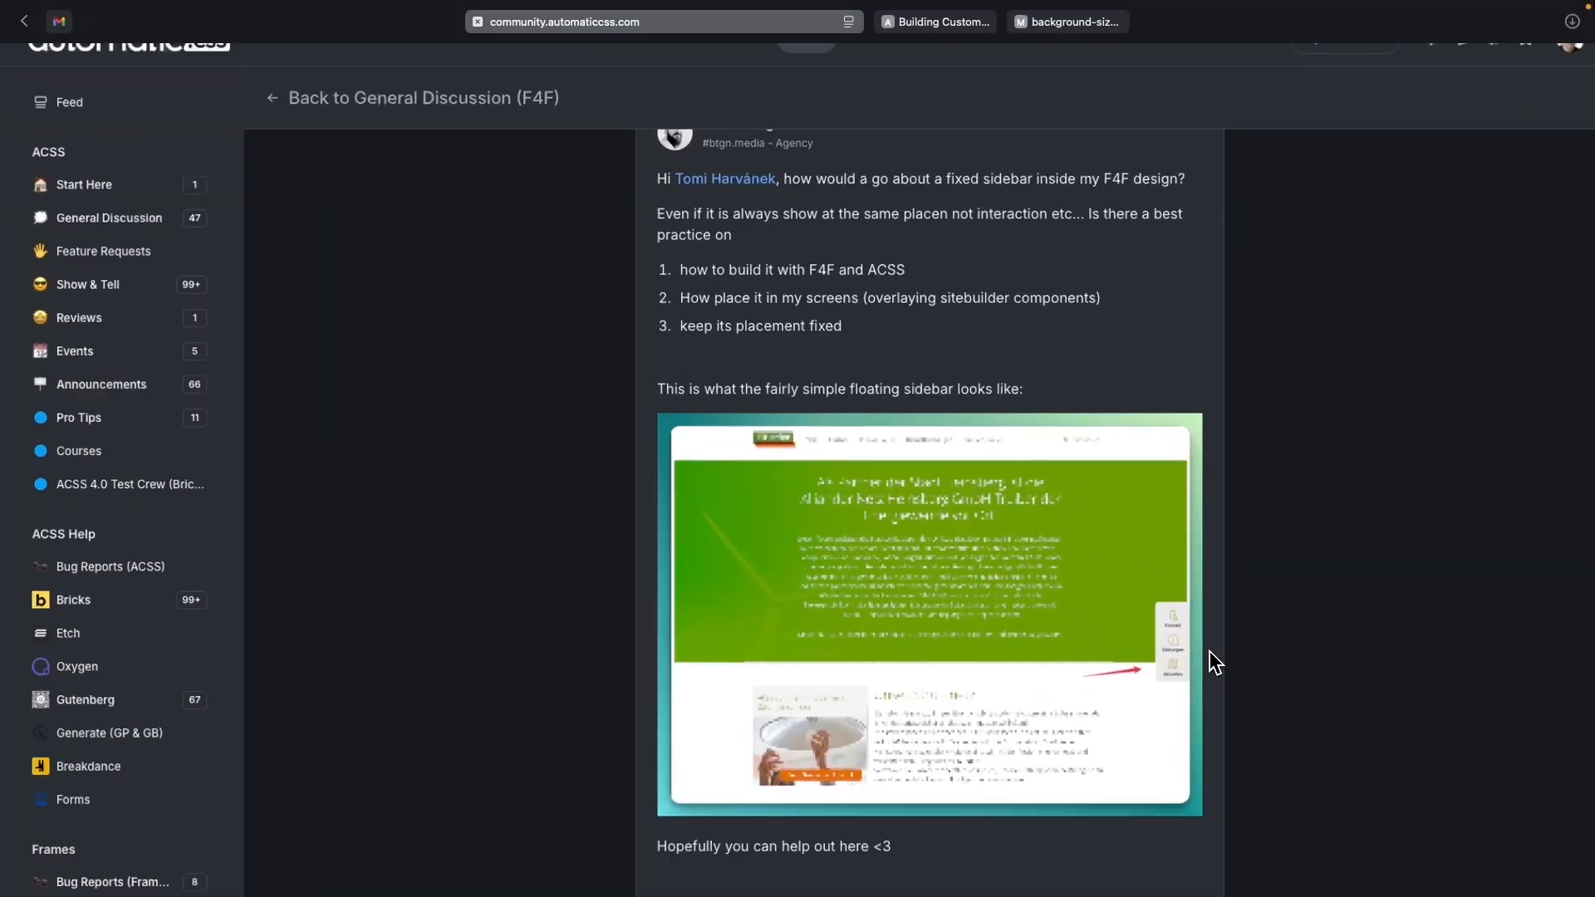
pyautogui.keyDown('ctrl'); pyautogui.scroll(5, 1215, 662); pyautogui.keyUp('ctrl')
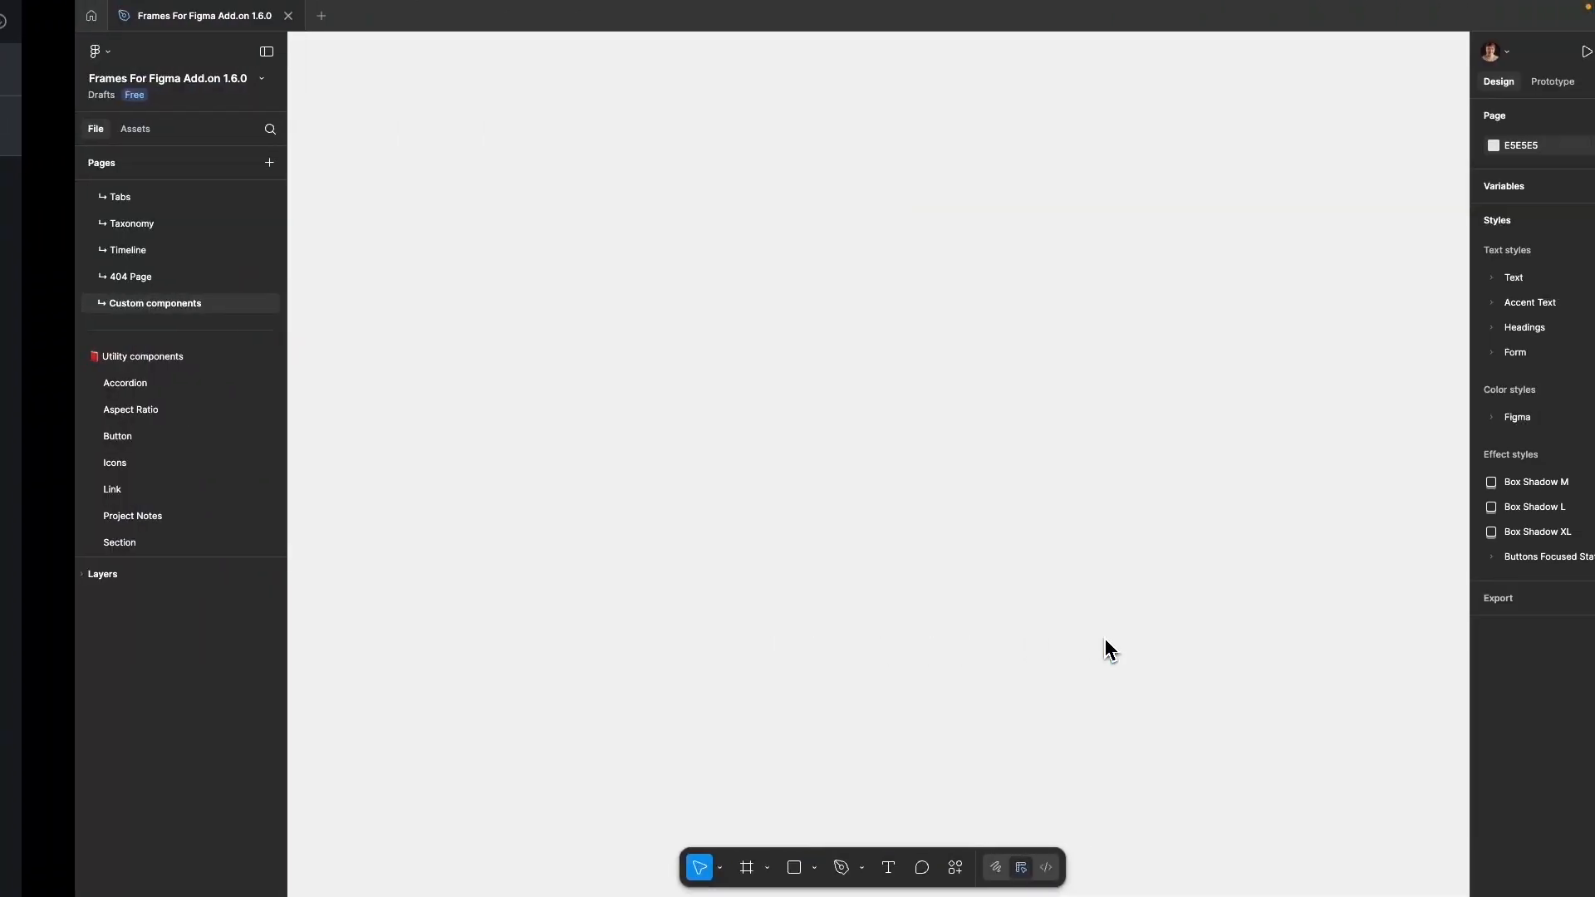
pyautogui.press('t')
pyautogui.click(868, 443)
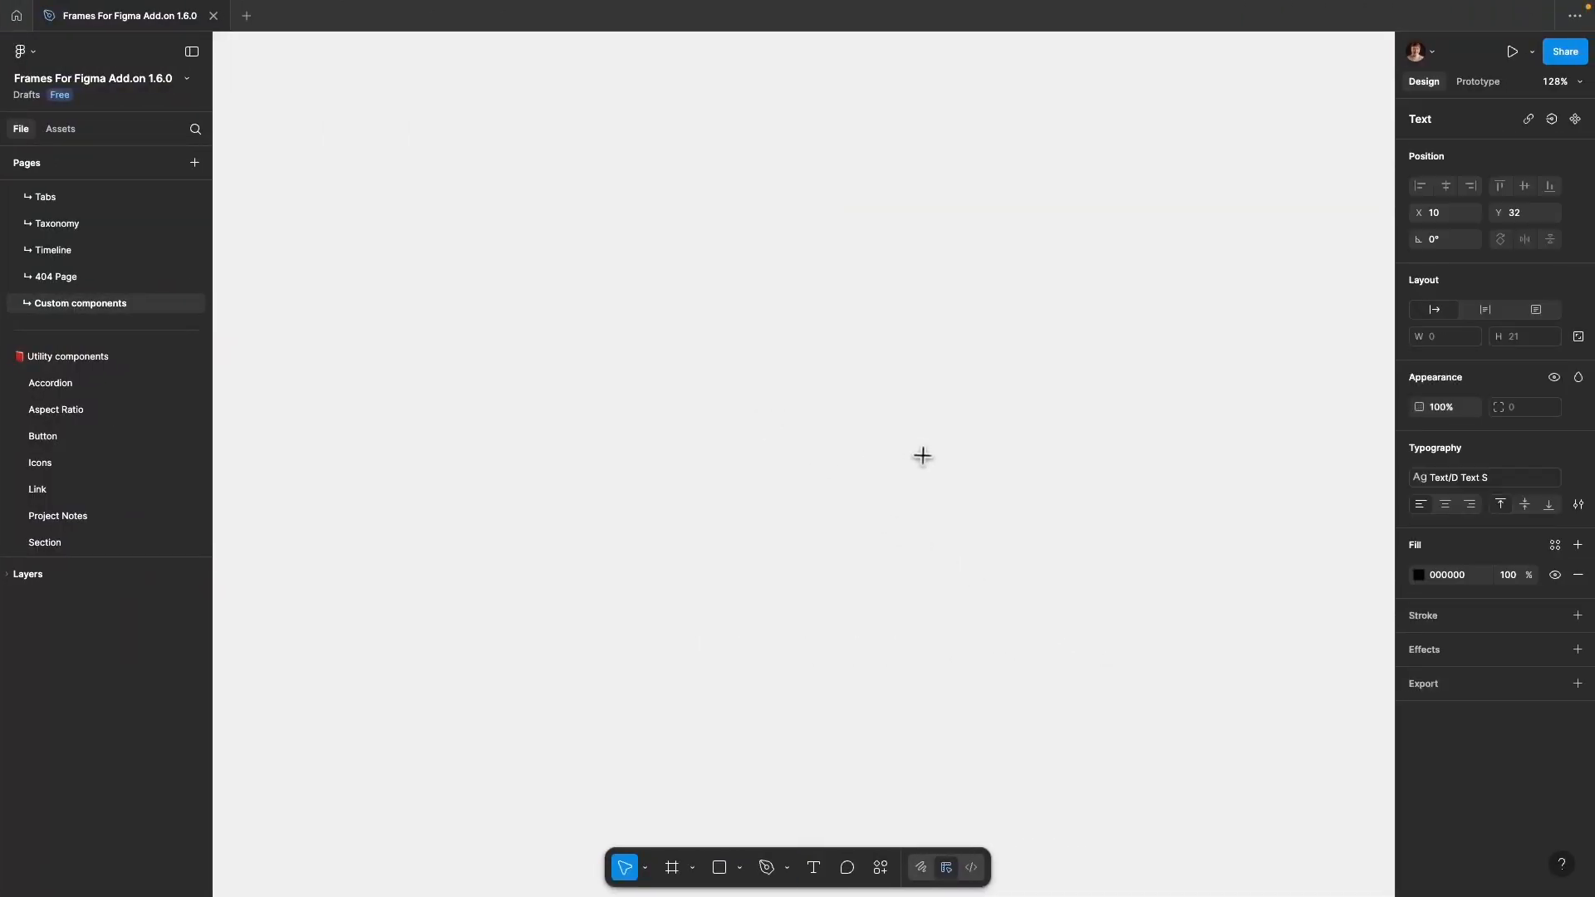
pyautogui.write('Kontakt')
pyautogui.press('Escape')
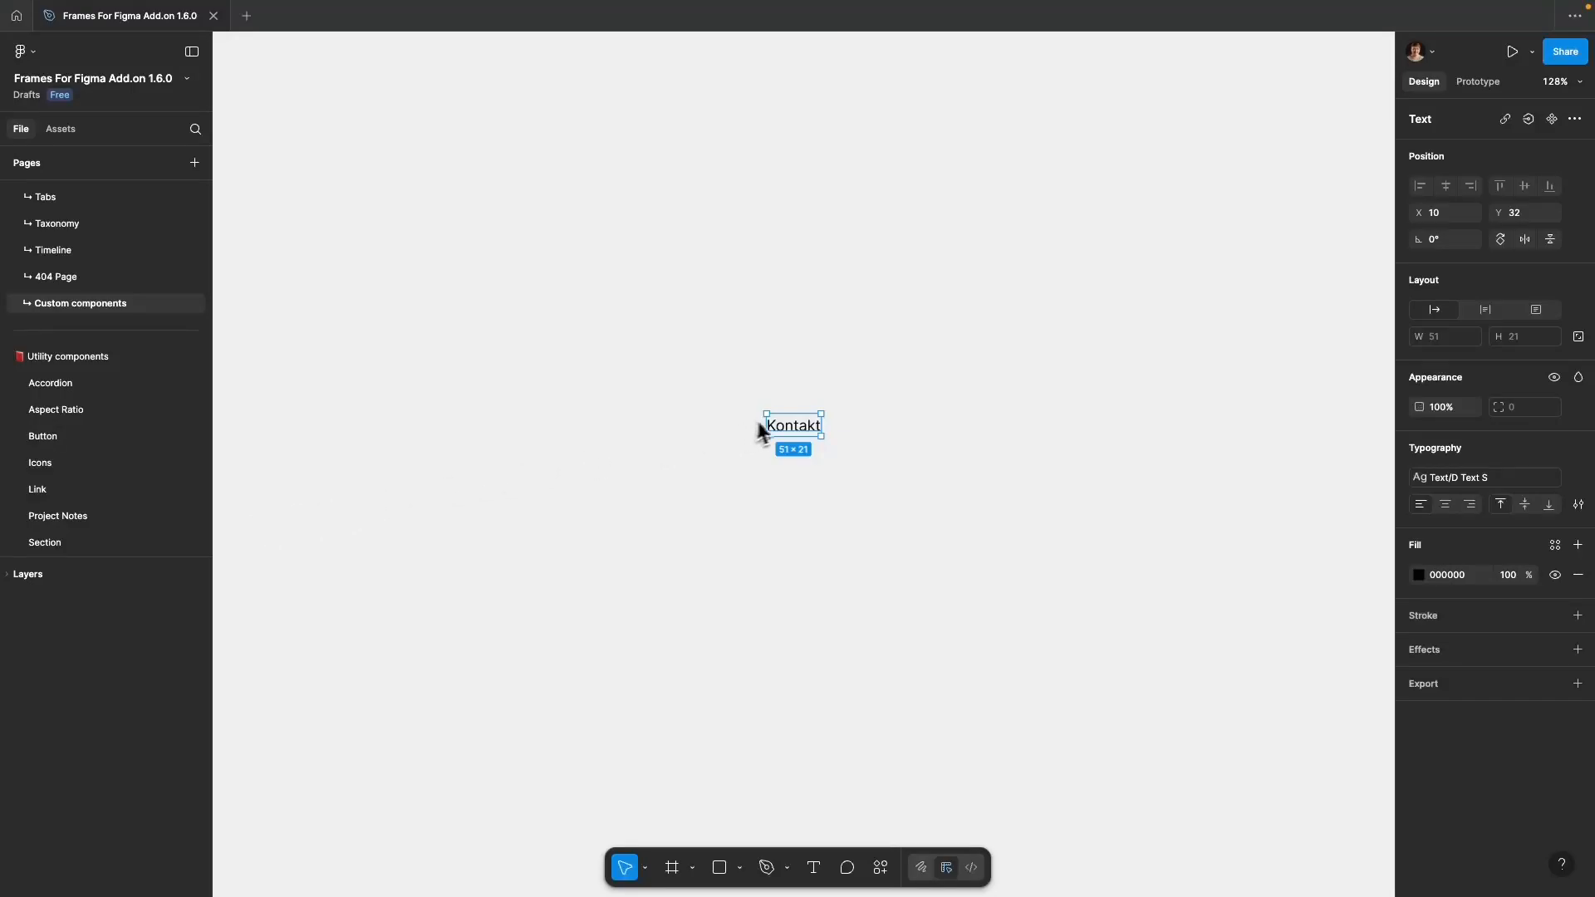
# Rename the "Kontakt" text layer as Label.
pyautogui.press('super+r')
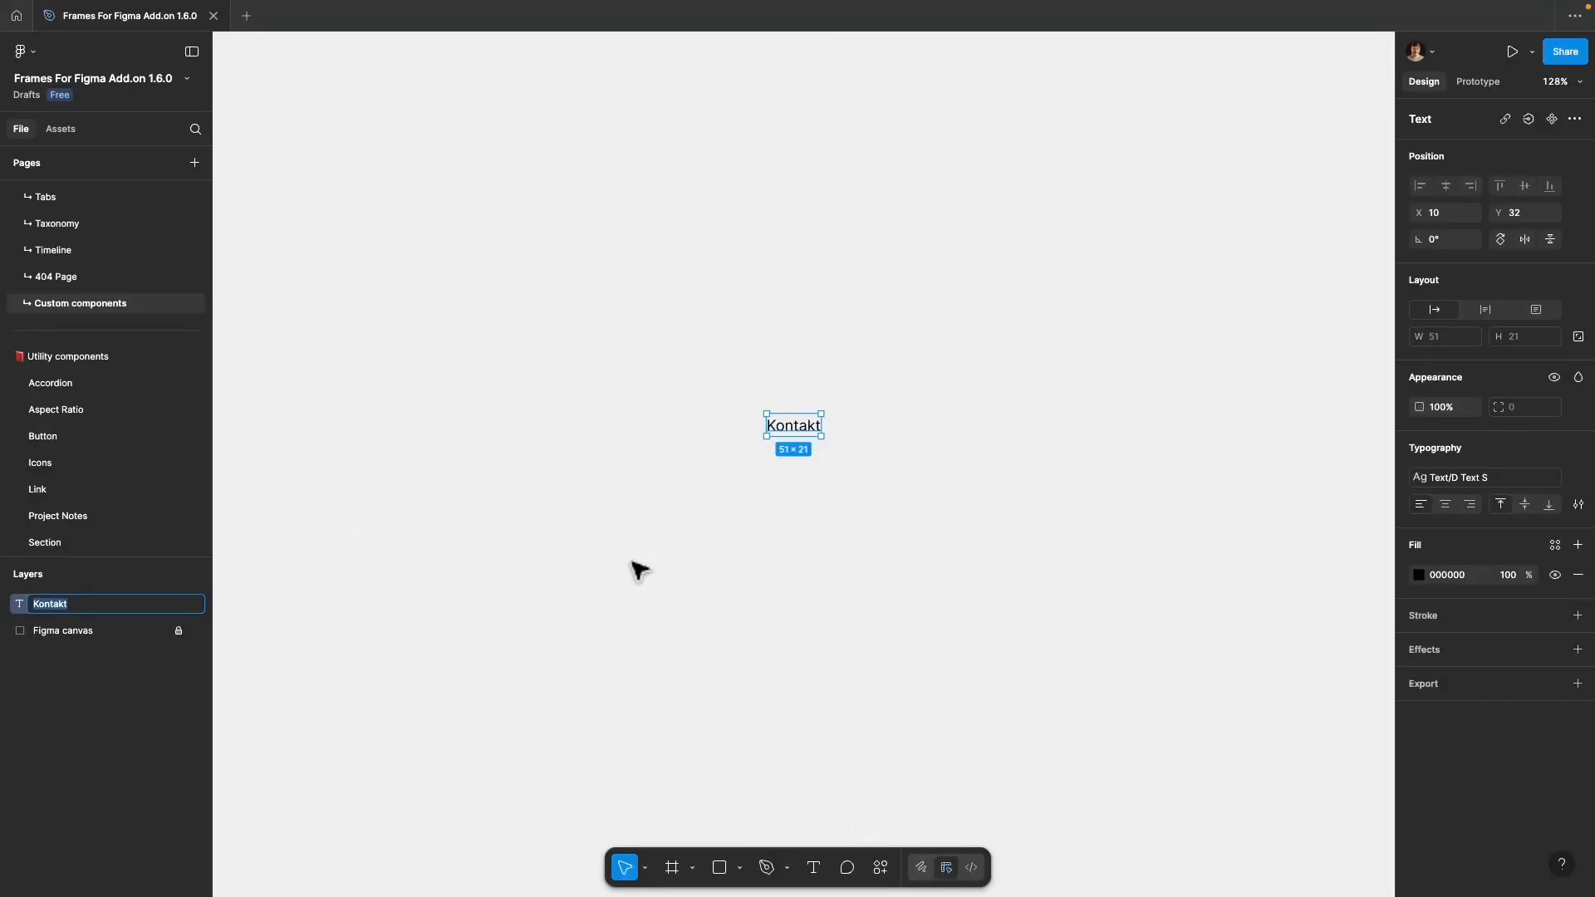
pyautogui.press('Return')
pyautogui.click(866, 473)
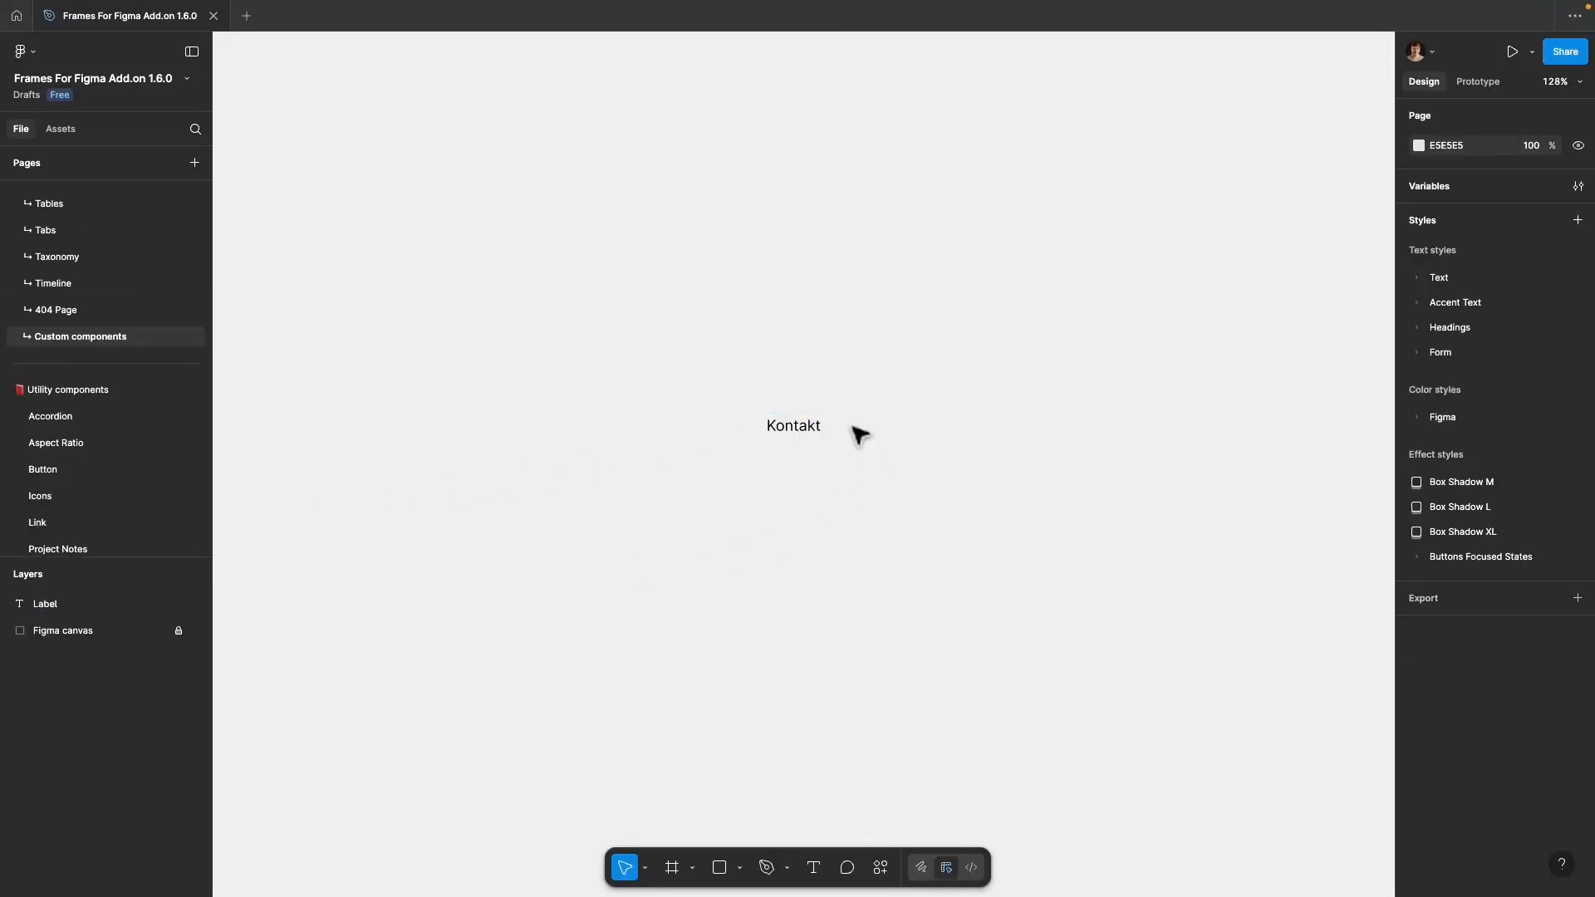
# Find the phone-fill icon in the component assets, place it above the Kontakt text and select both.
pyautogui.hotkey('alt', 'l')
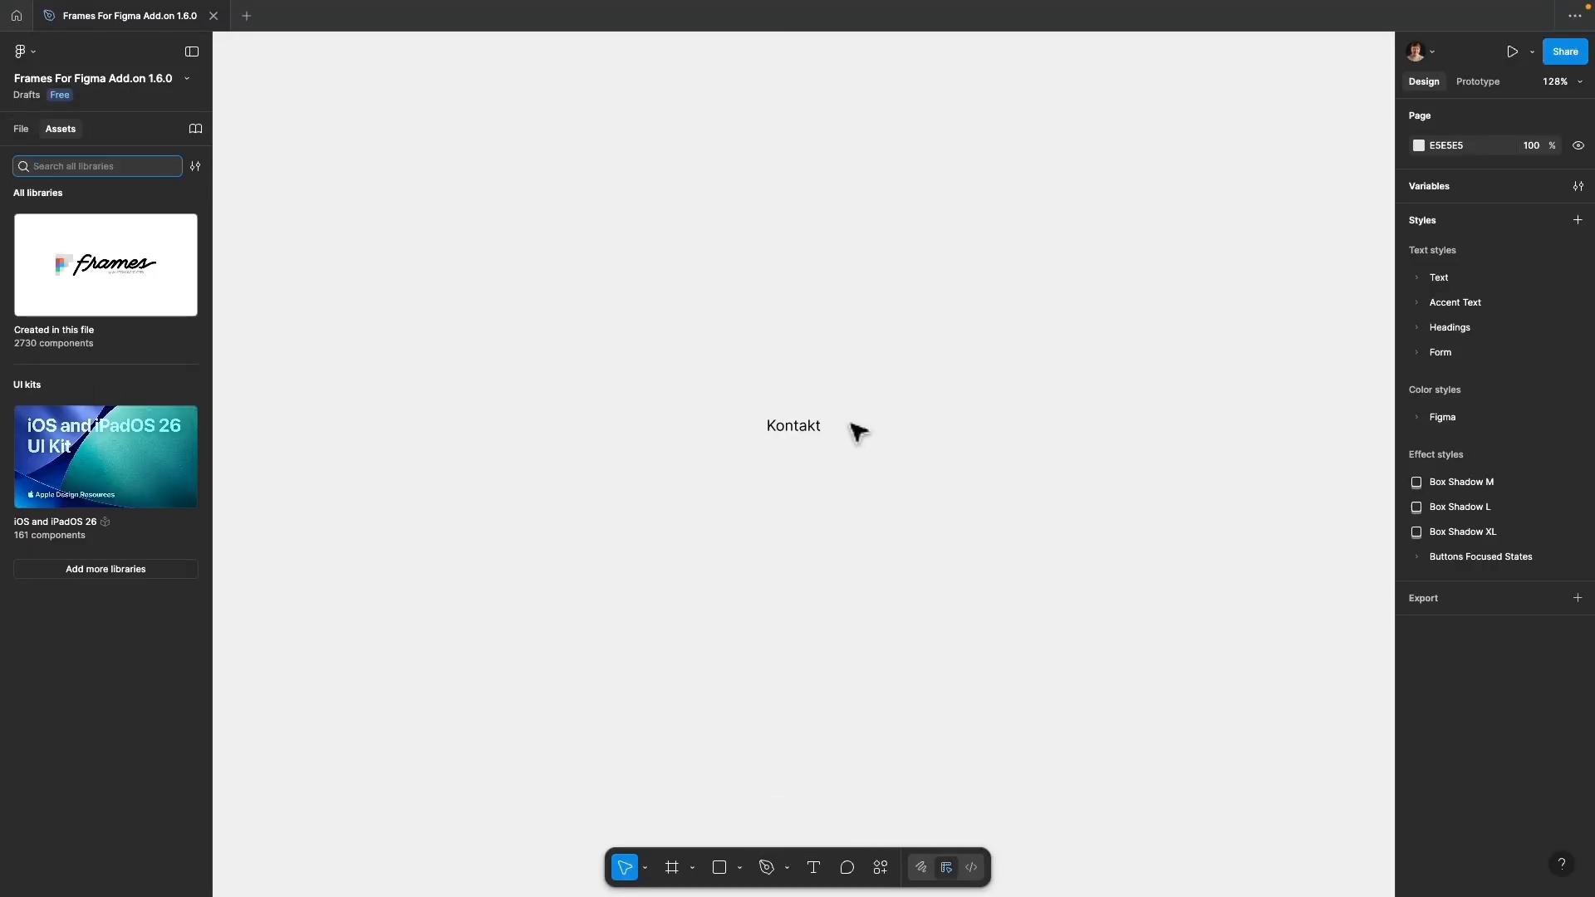
pyautogui.write('ohone')
pyautogui.press('super+a')
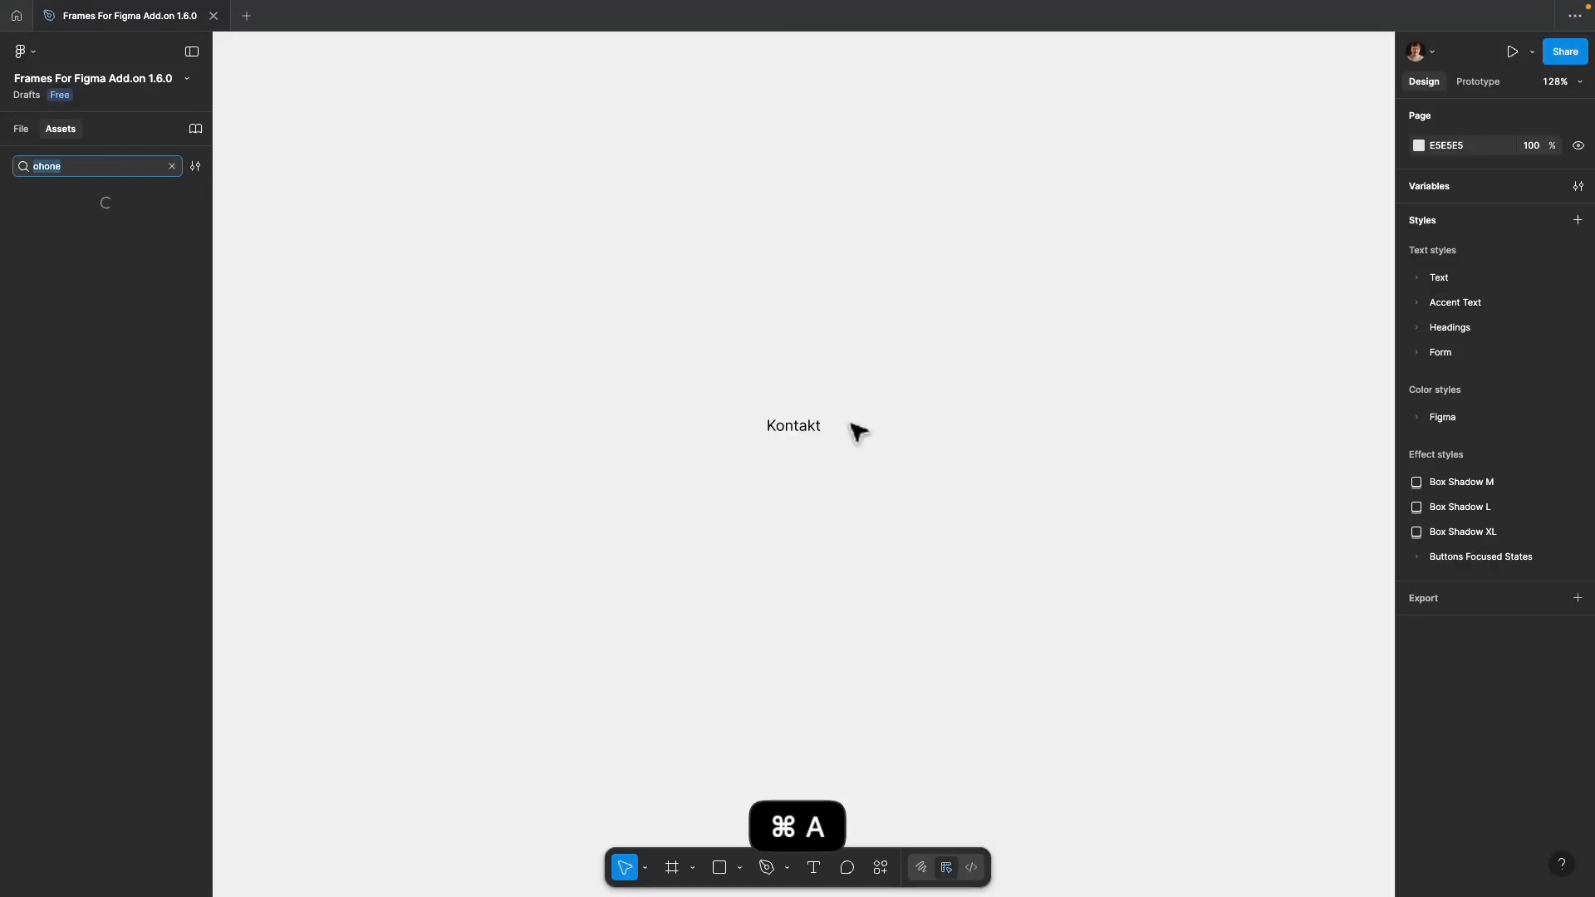
pyautogui.write('phone')
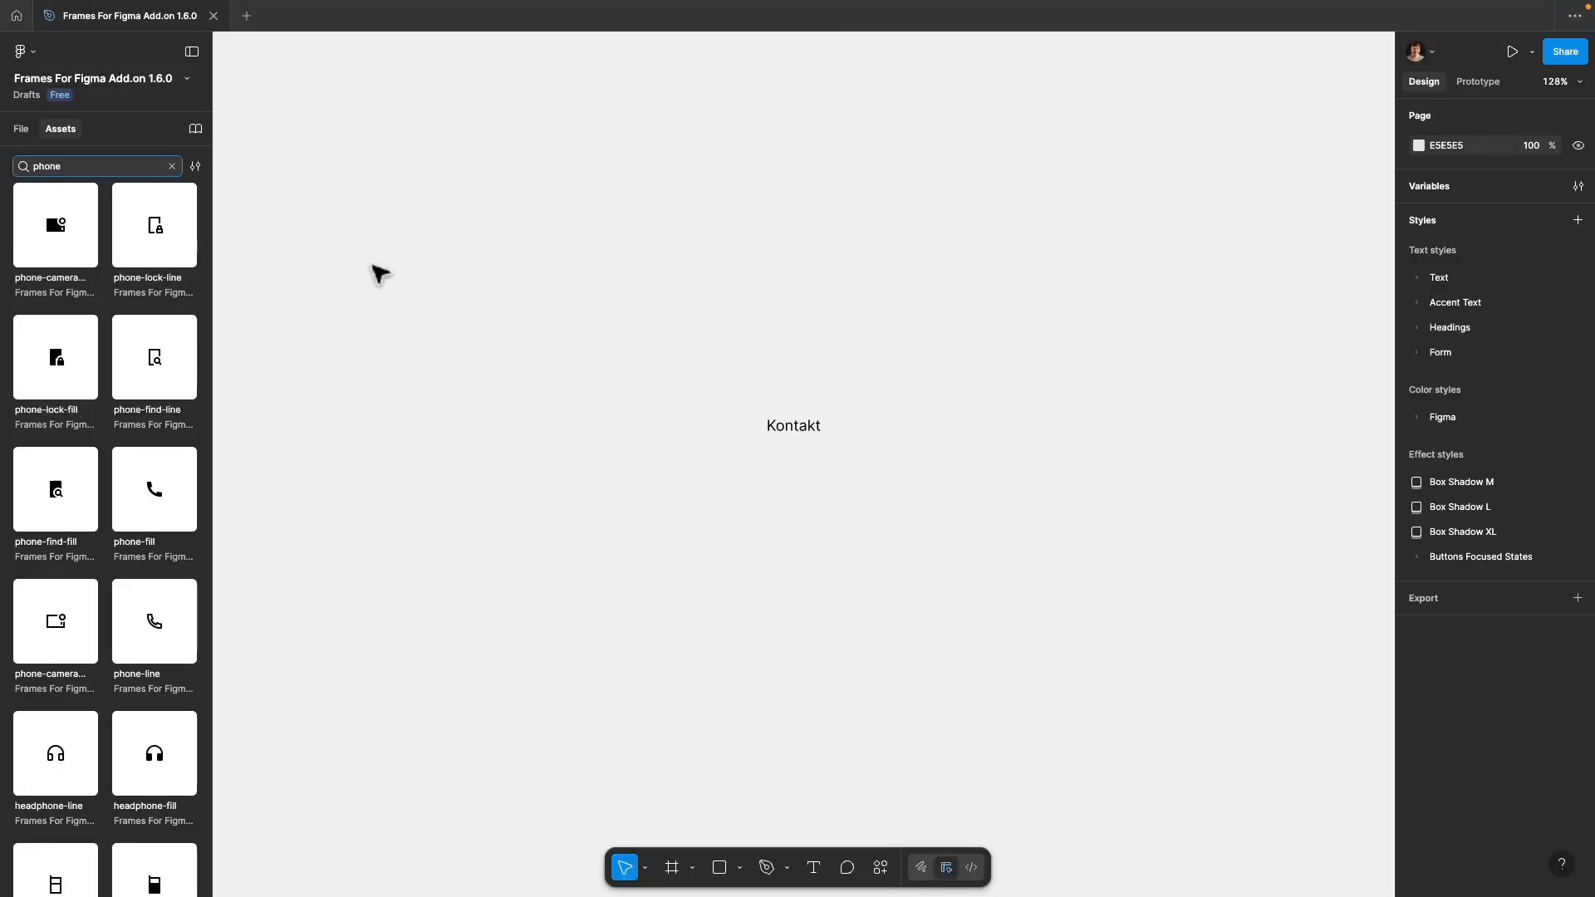
pyautogui.moveTo(157, 497); pyautogui.dragTo(789, 411)
pyautogui.moveTo(872, 466); pyautogui.dragTo(752, 314)
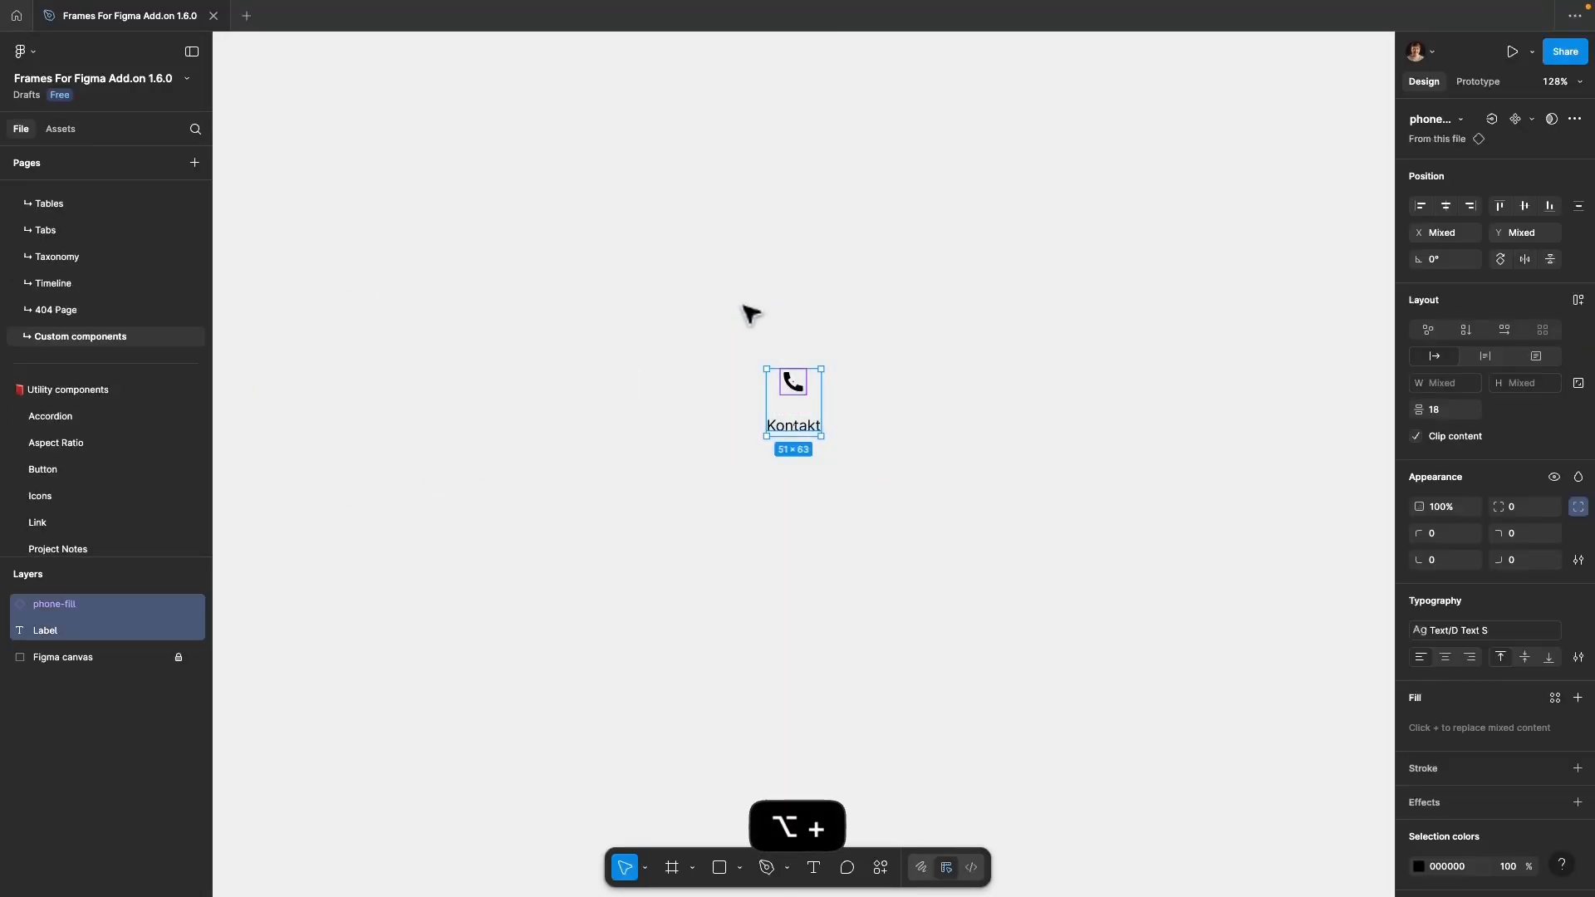
# Wrap the phone icon and label in an auto layout frame and name it "Menu Item".
pyautogui.hotkey('shift', 'a')
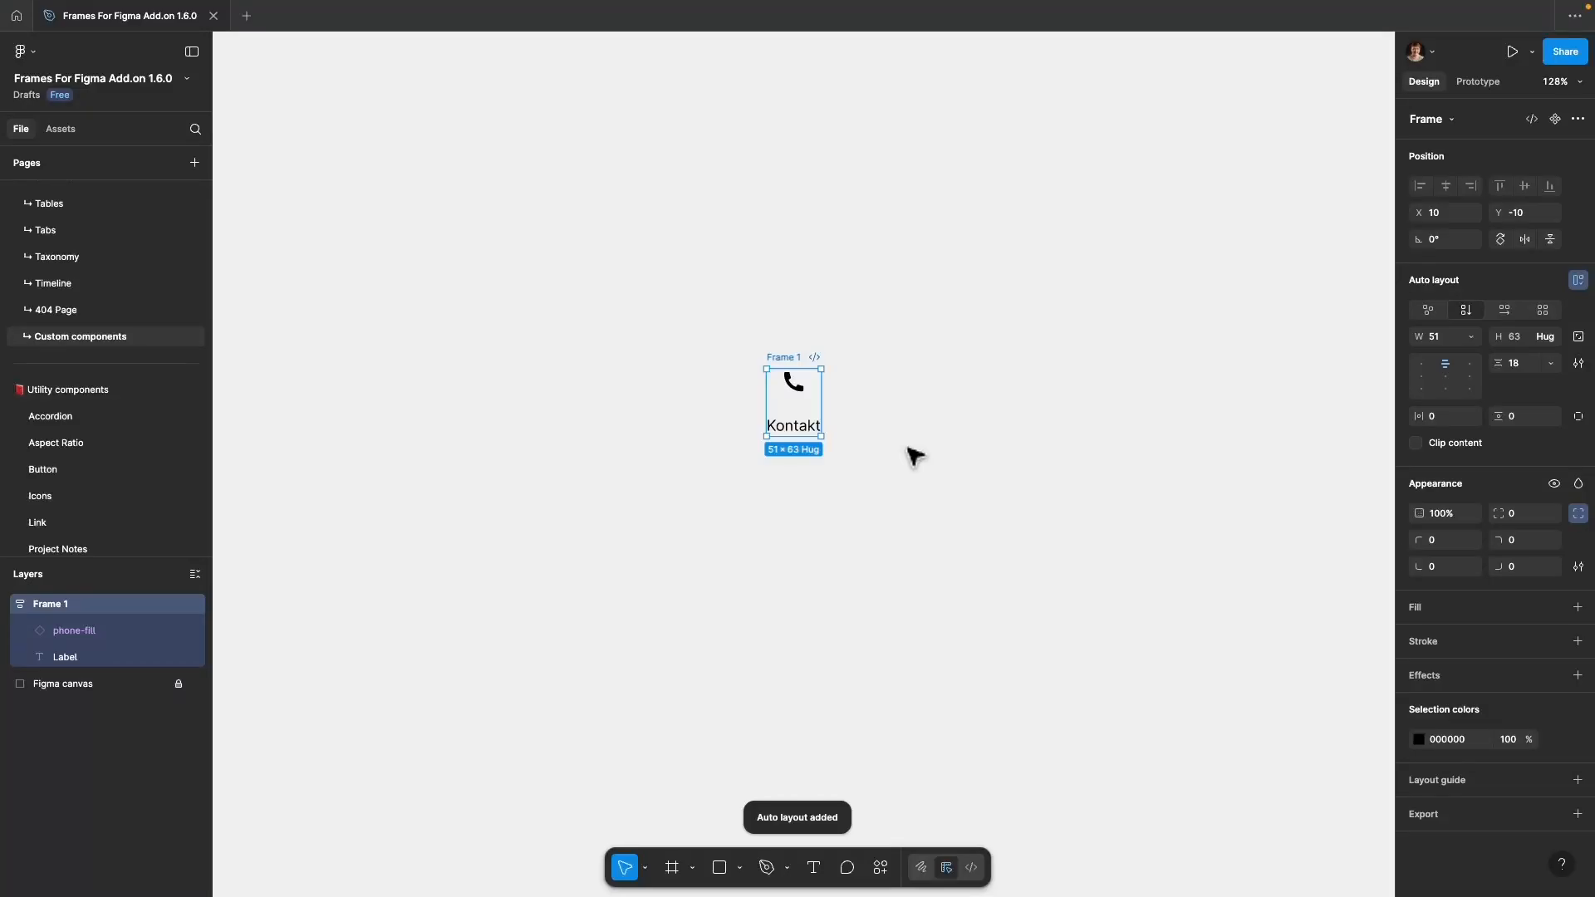
pyautogui.press('super+r')
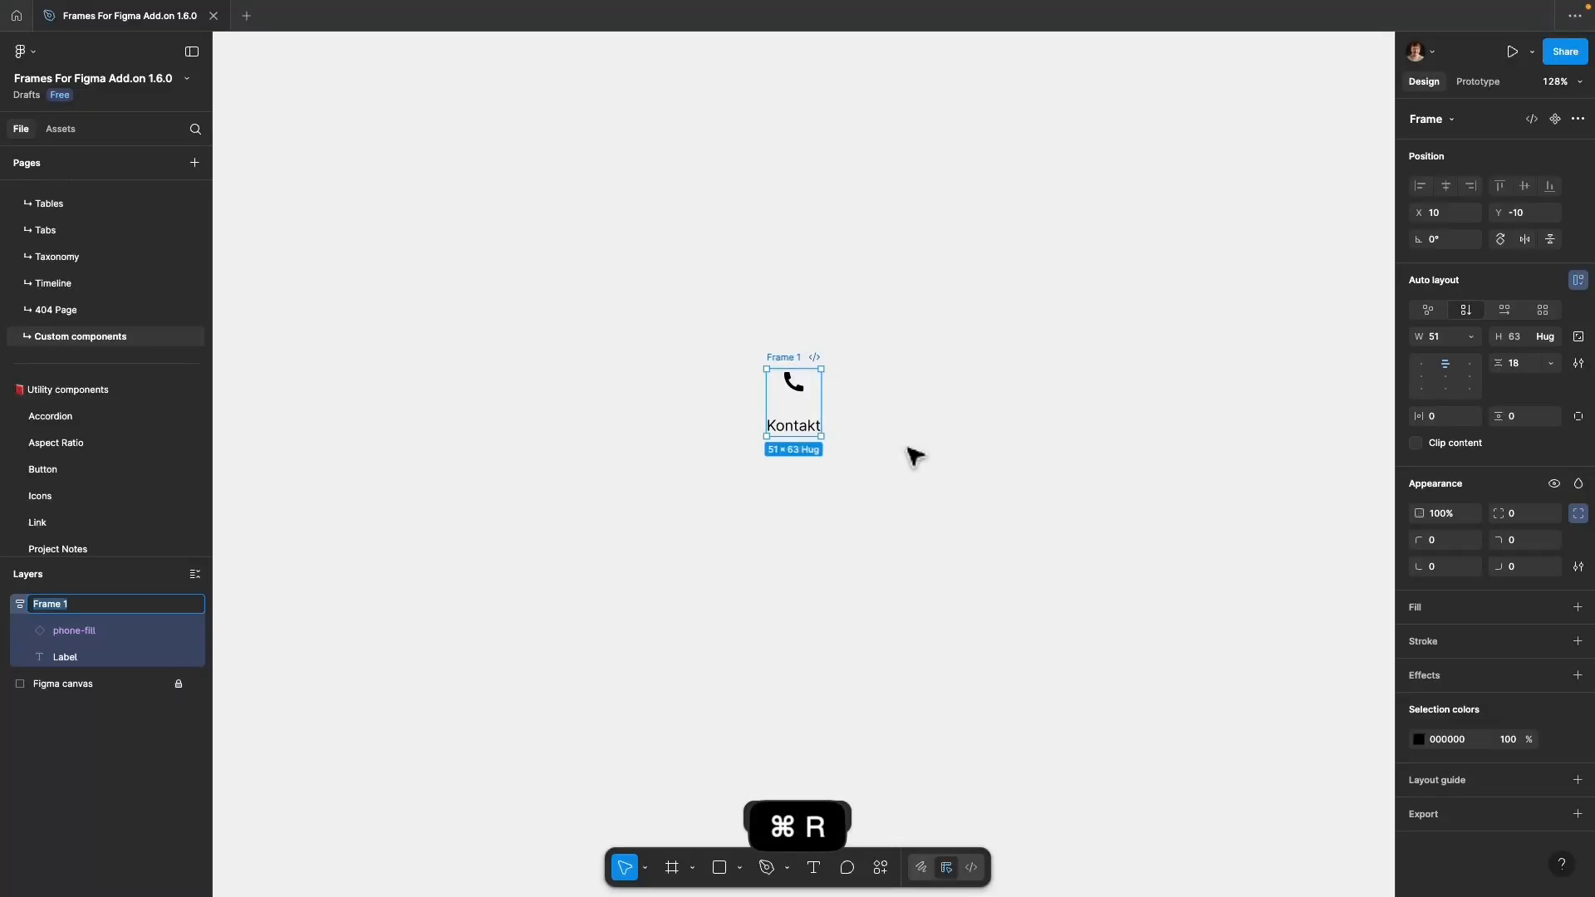
pyautogui.press('BackSpace')
pyautogui.write('Menu Item')
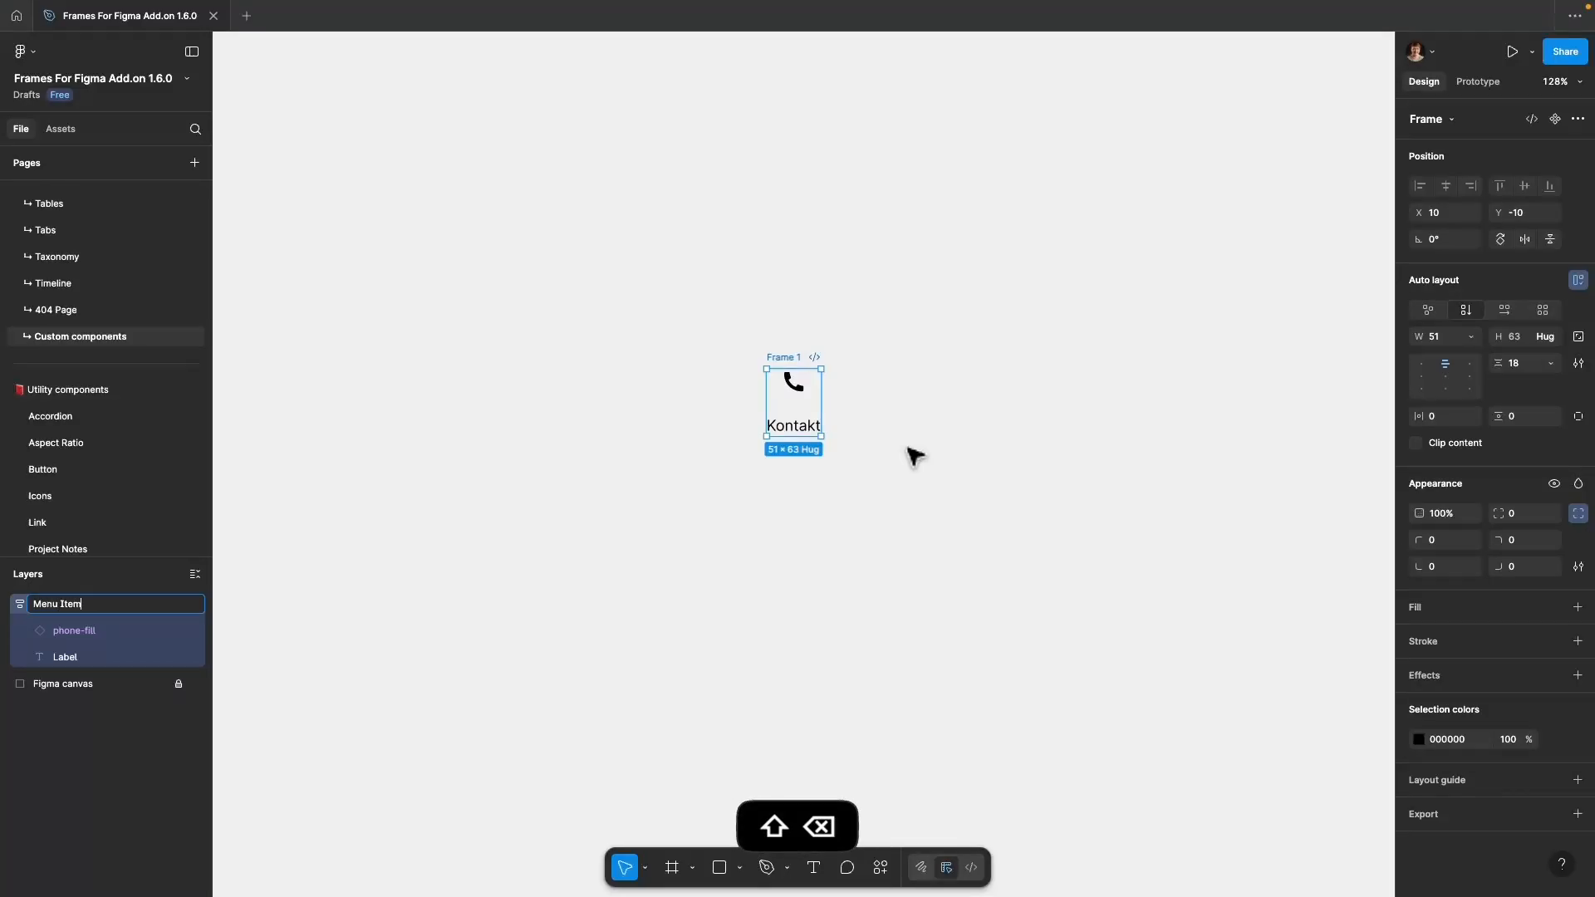
pyautogui.press('Return')
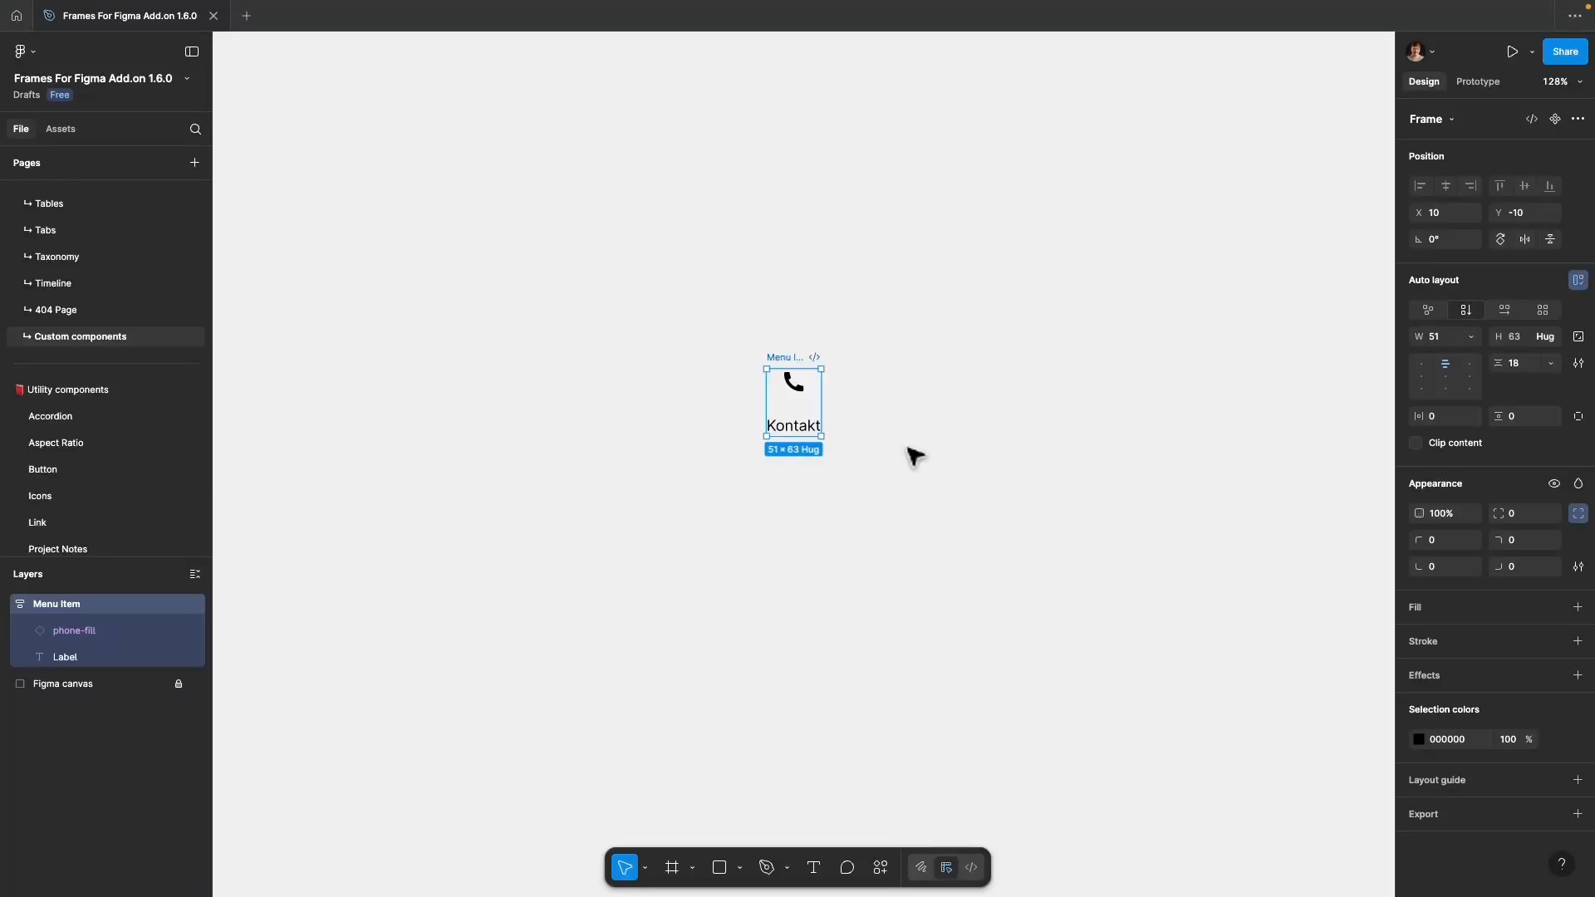
# Set the vertical gap of the Menu Item frame to the D Space XS variable.
pyautogui.click(1550, 363)
pyautogui.click(1520, 420)
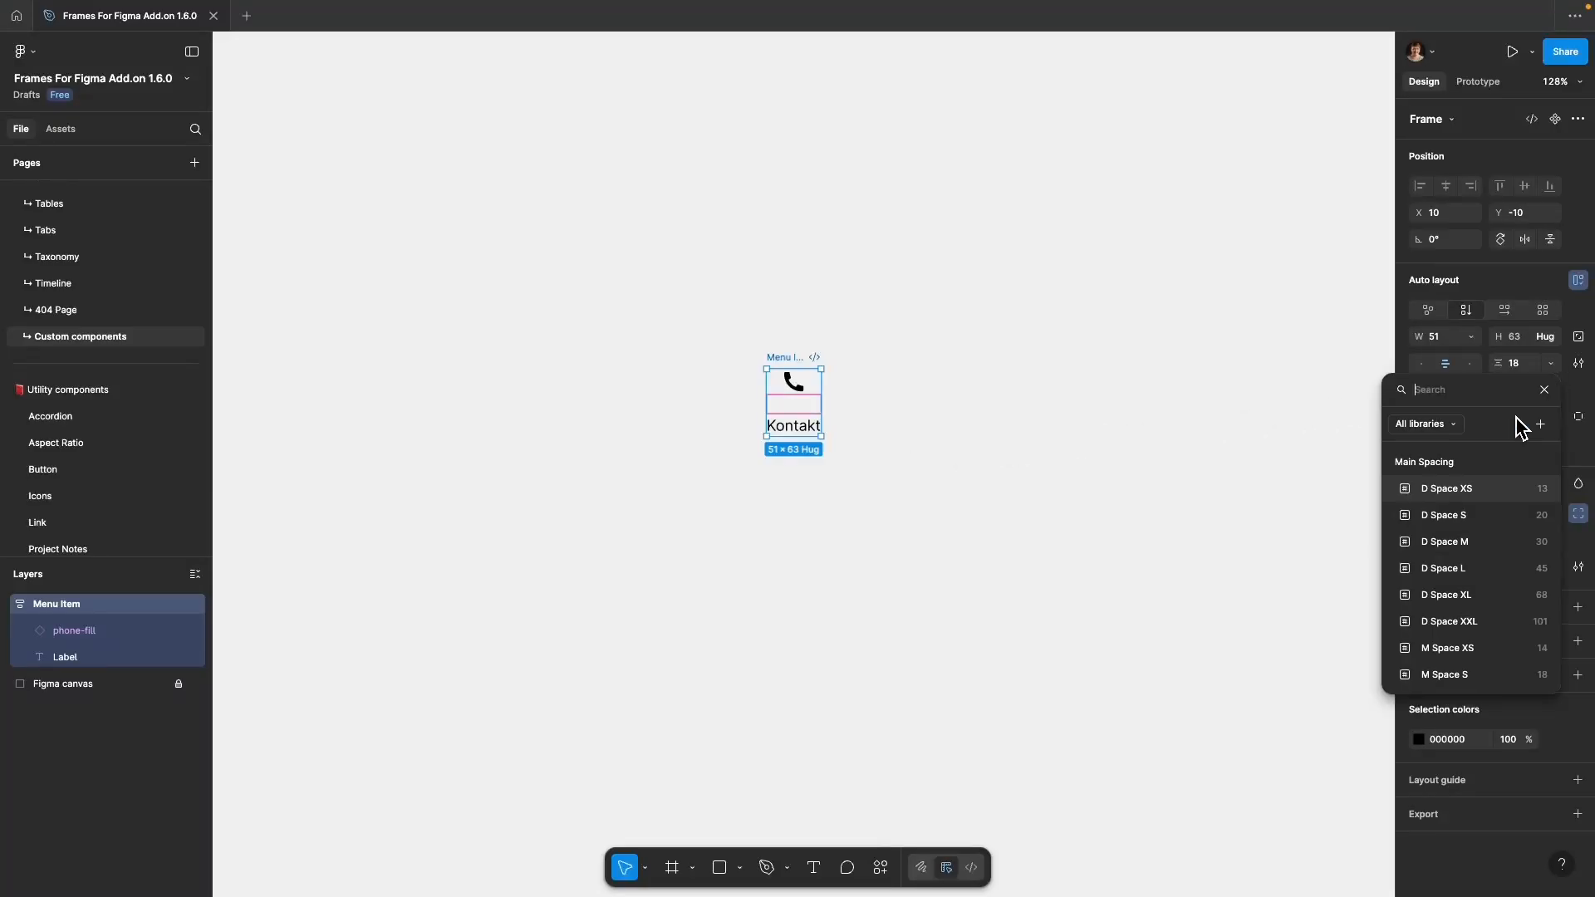
pyautogui.click(1512, 490)
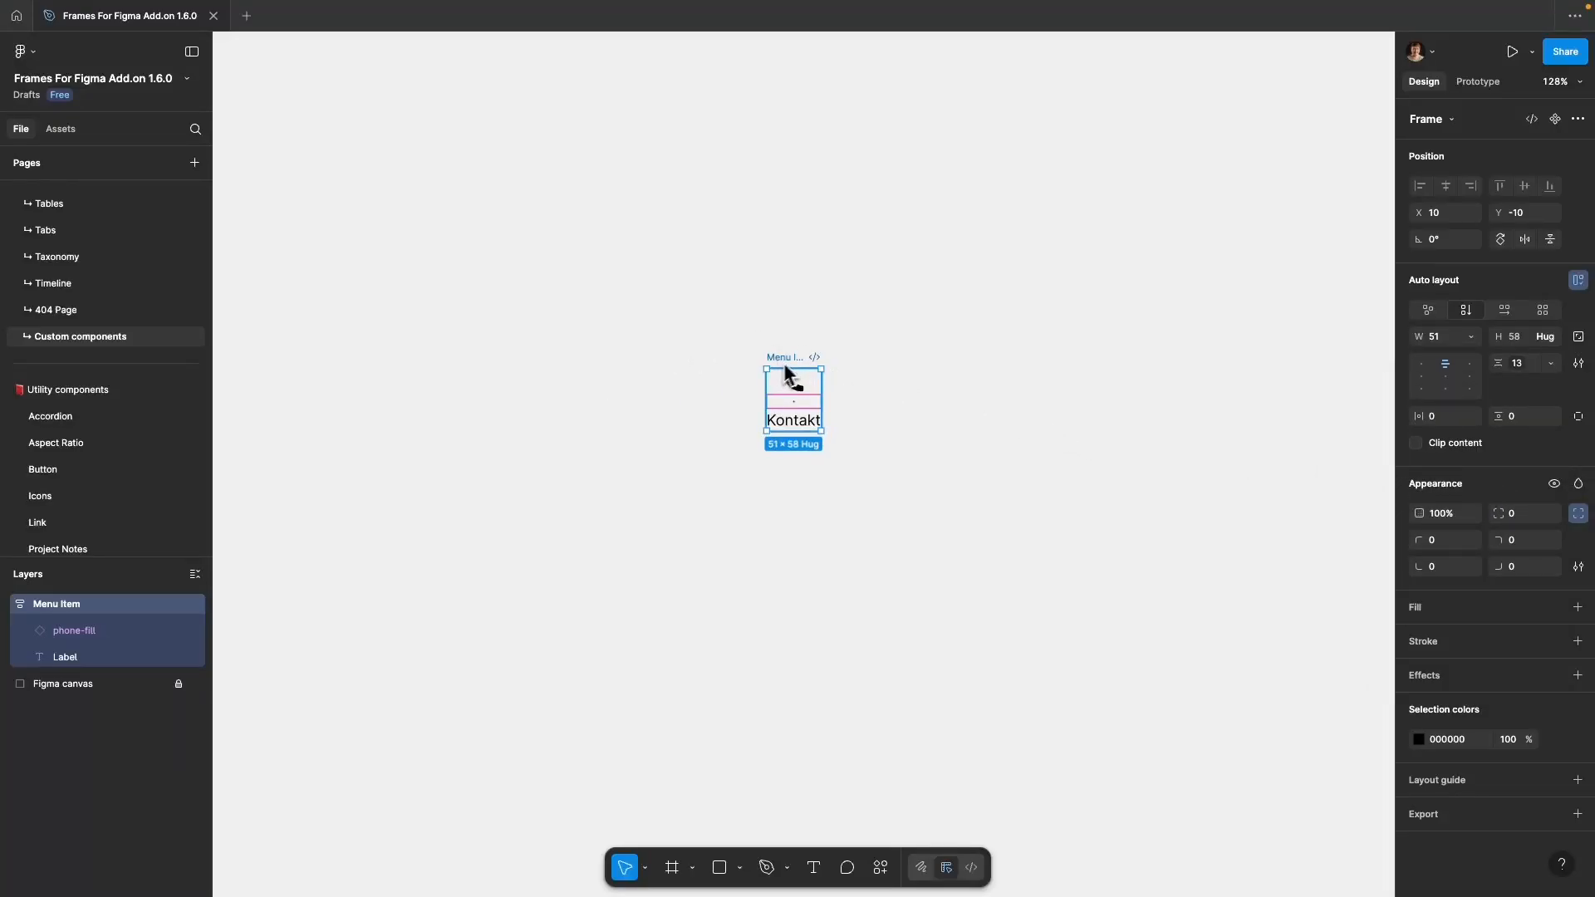
# Wrap the Menu Item in another auto layout frame and name it "Sticky Menu".
pyautogui.hotkey('shift', 'a')
pyautogui.press('super+r')
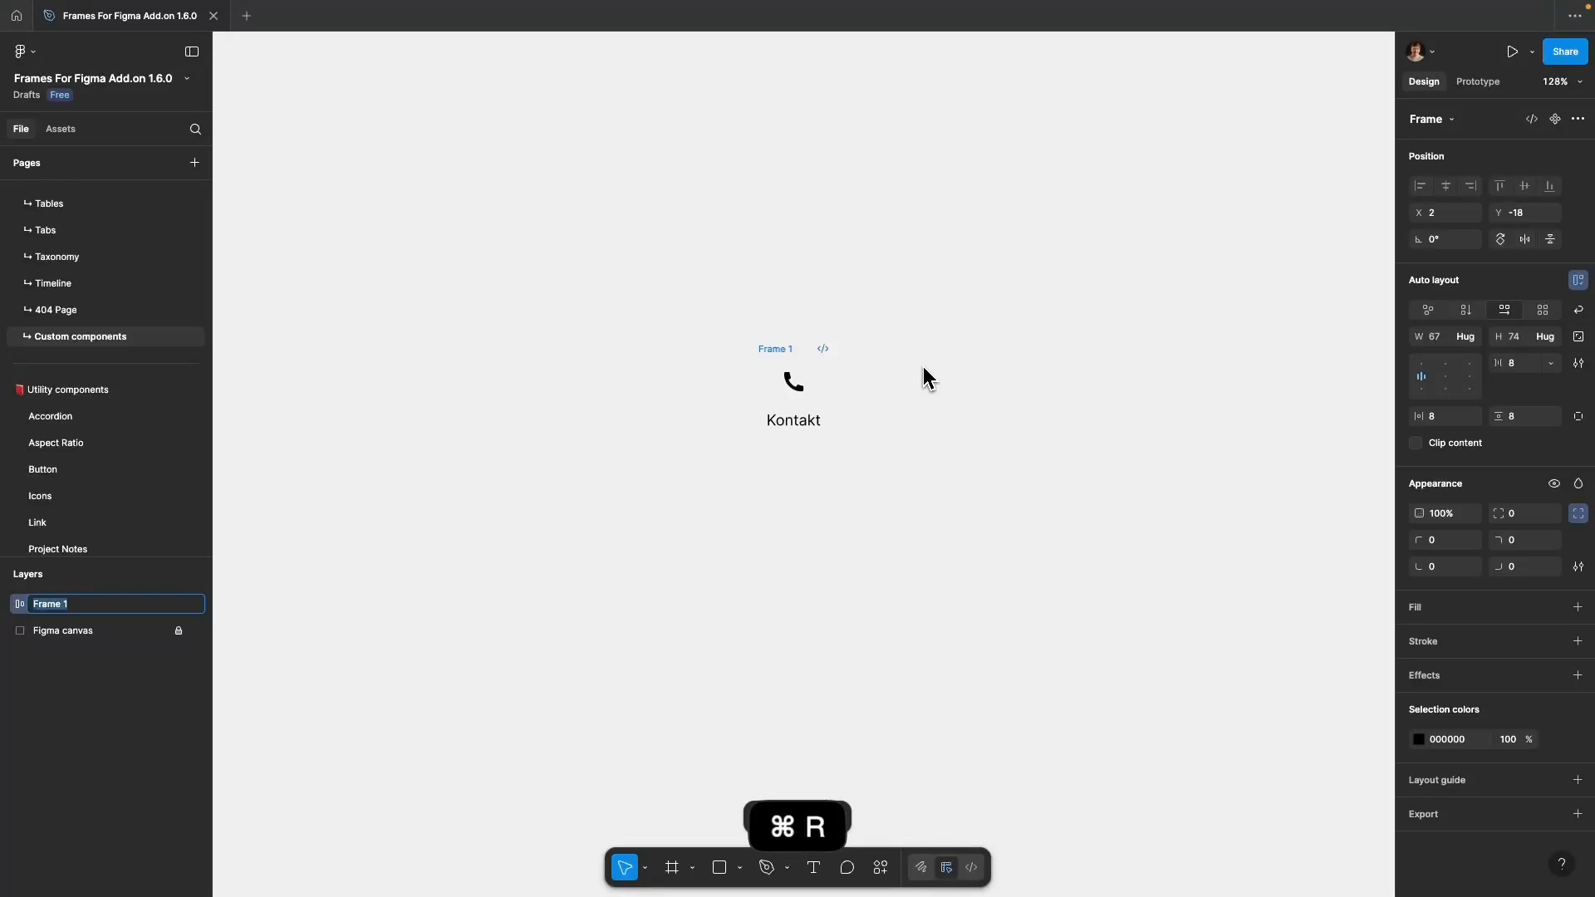
pyautogui.write('Sticky M')
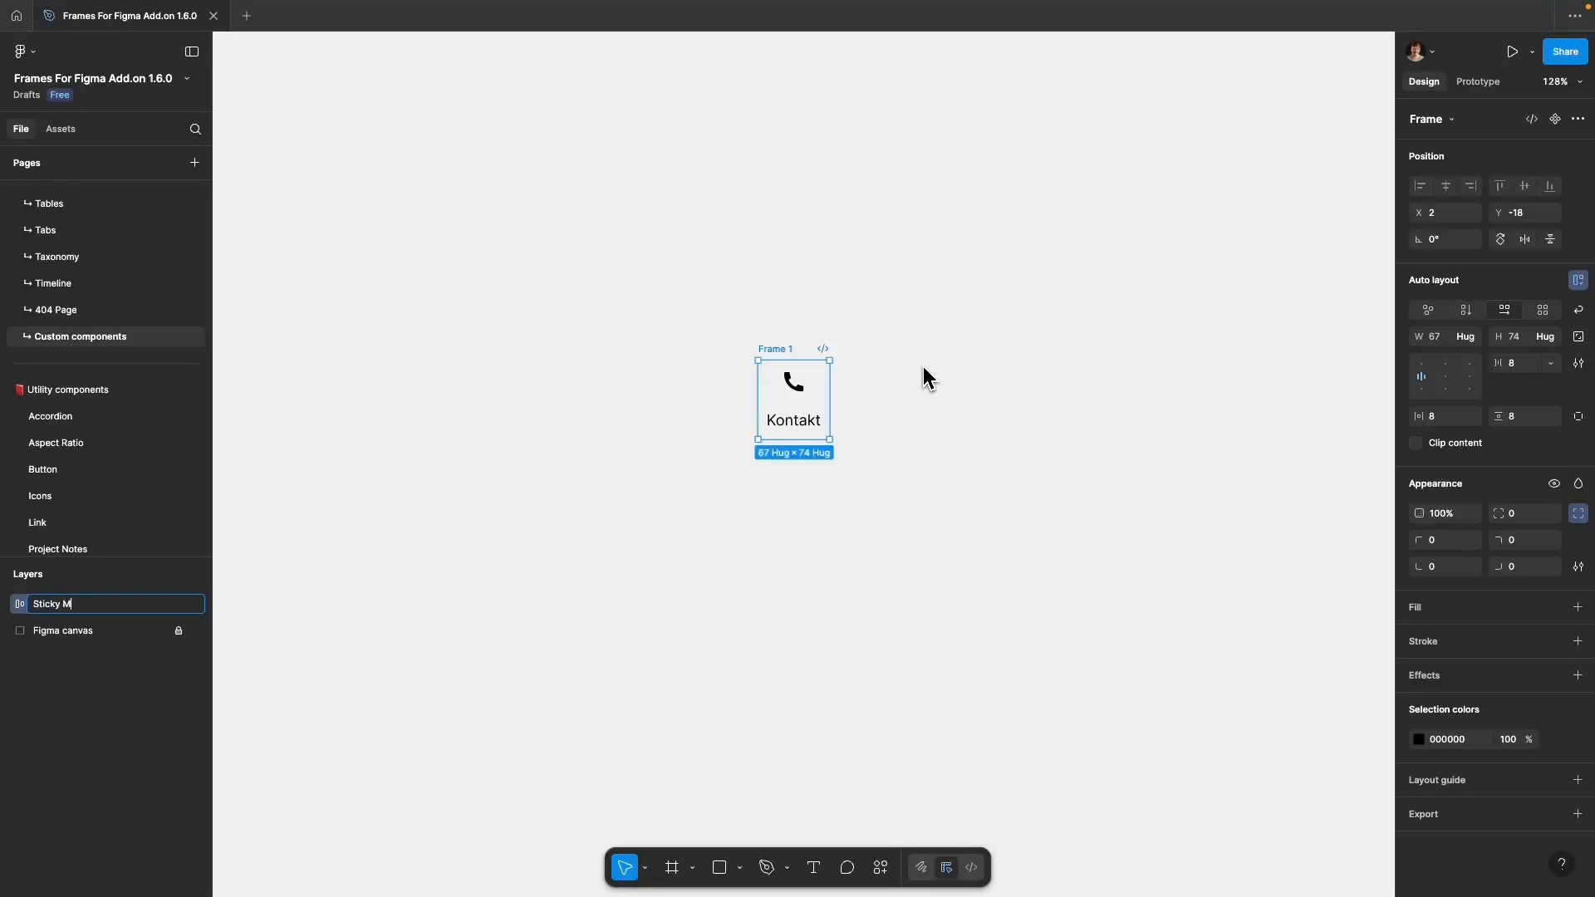
pyautogui.write('enu')
pyautogui.press('Return')
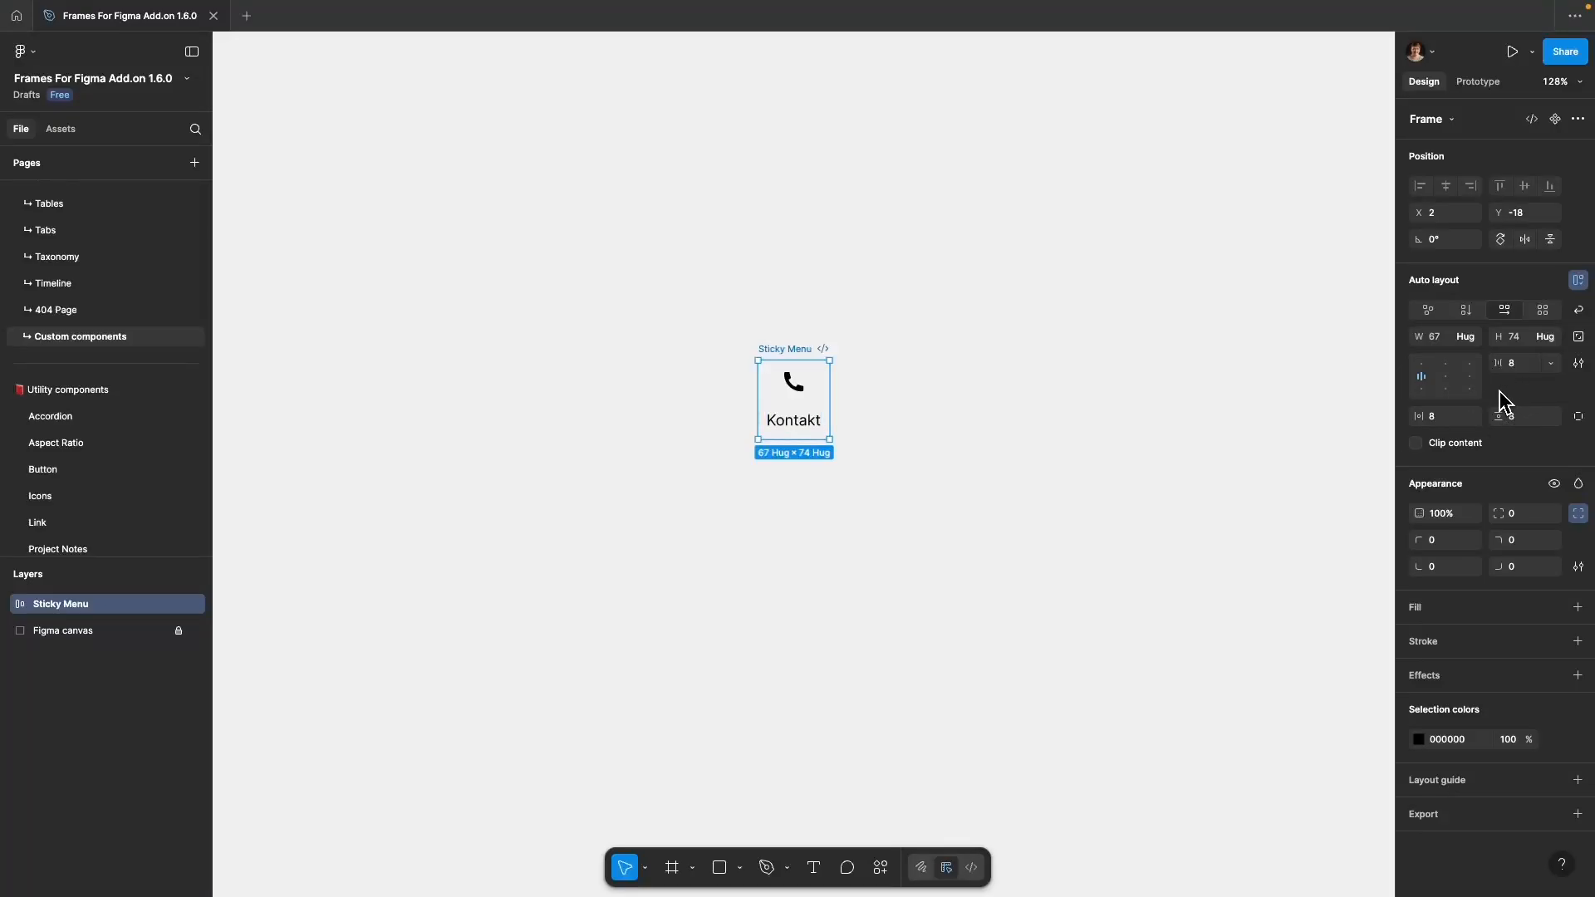
# Set the horizontal and vertical padding of the Sticky Menu frame to the D Space S variable.
pyautogui.click(1459, 418)
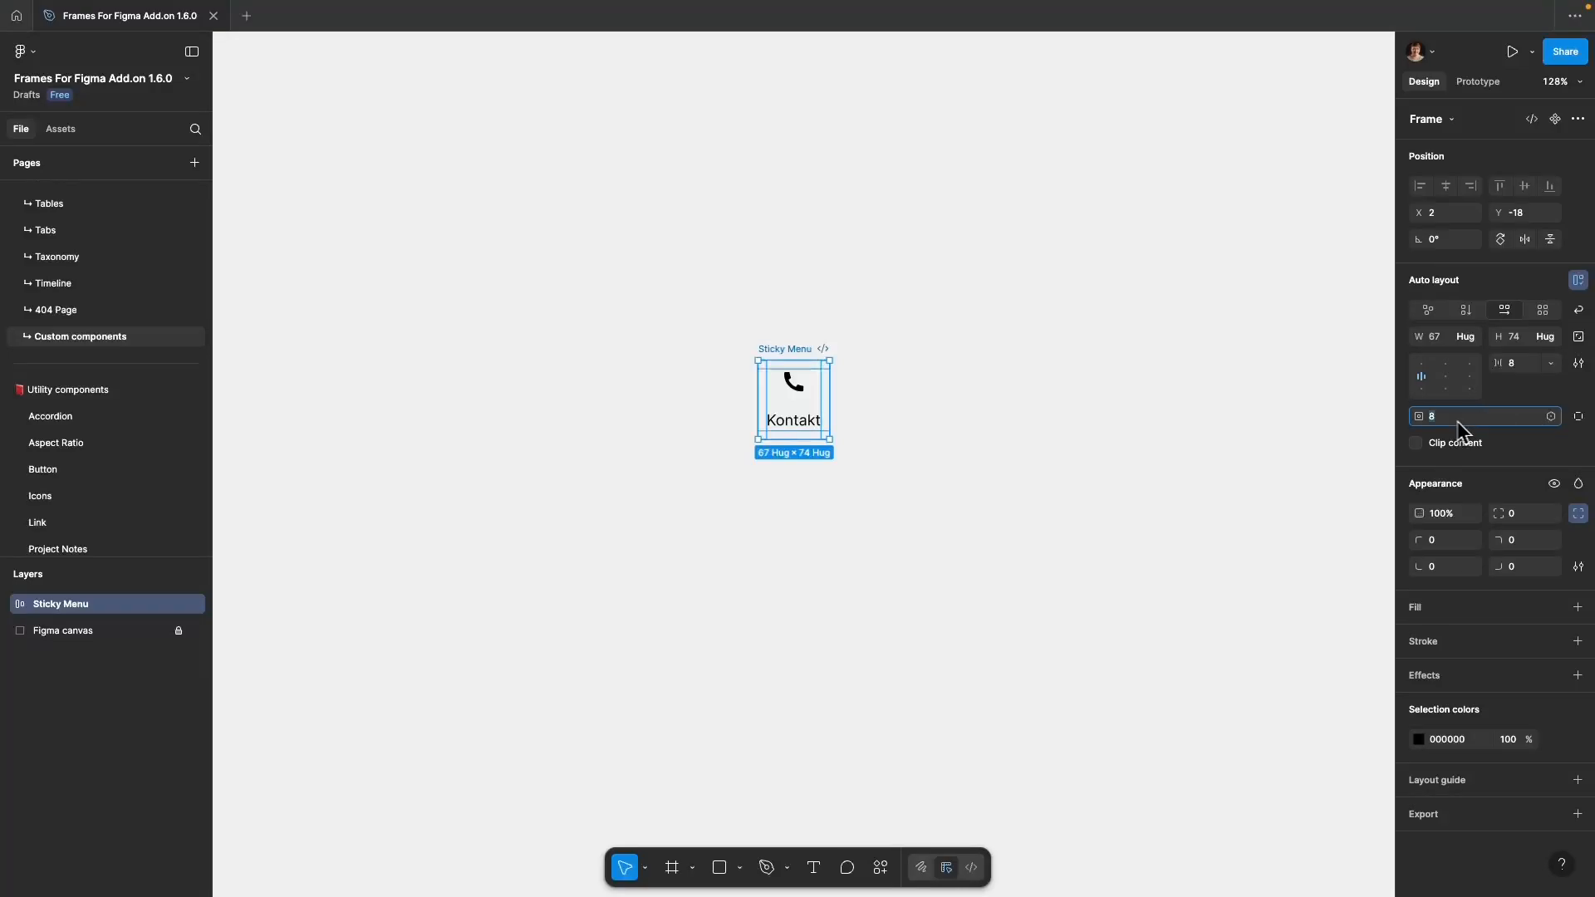
pyautogui.click(1551, 417)
pyautogui.click(1502, 573)
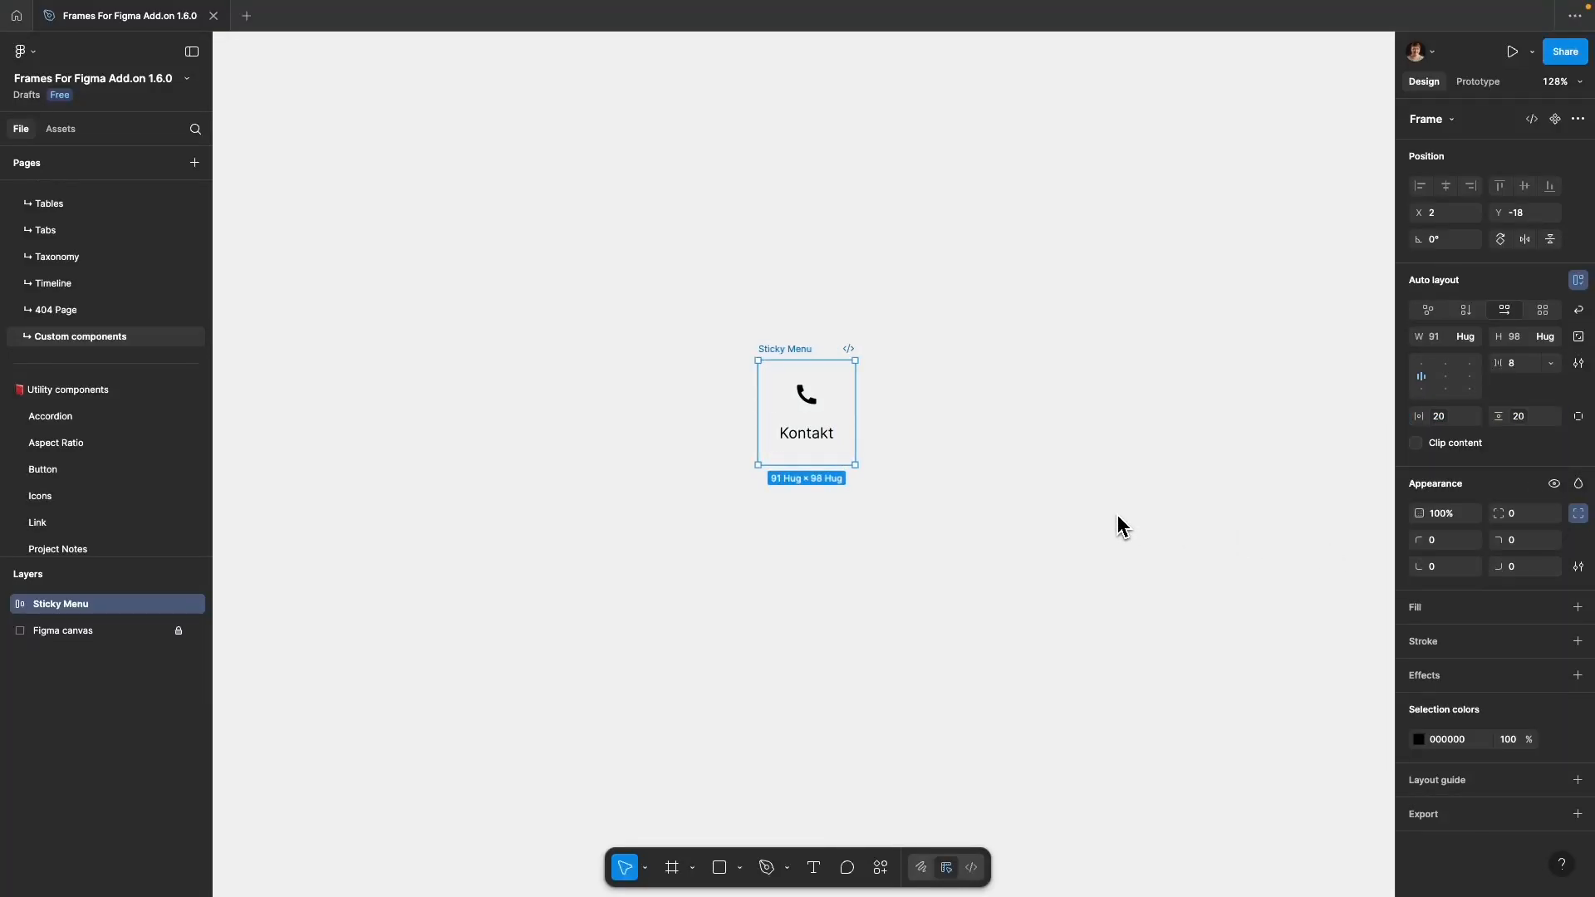
# Duplicate the Menu Item twice inside the Sticky Menu and switch the menu's auto layout to a vertical flow.
pyautogui.press('Return')
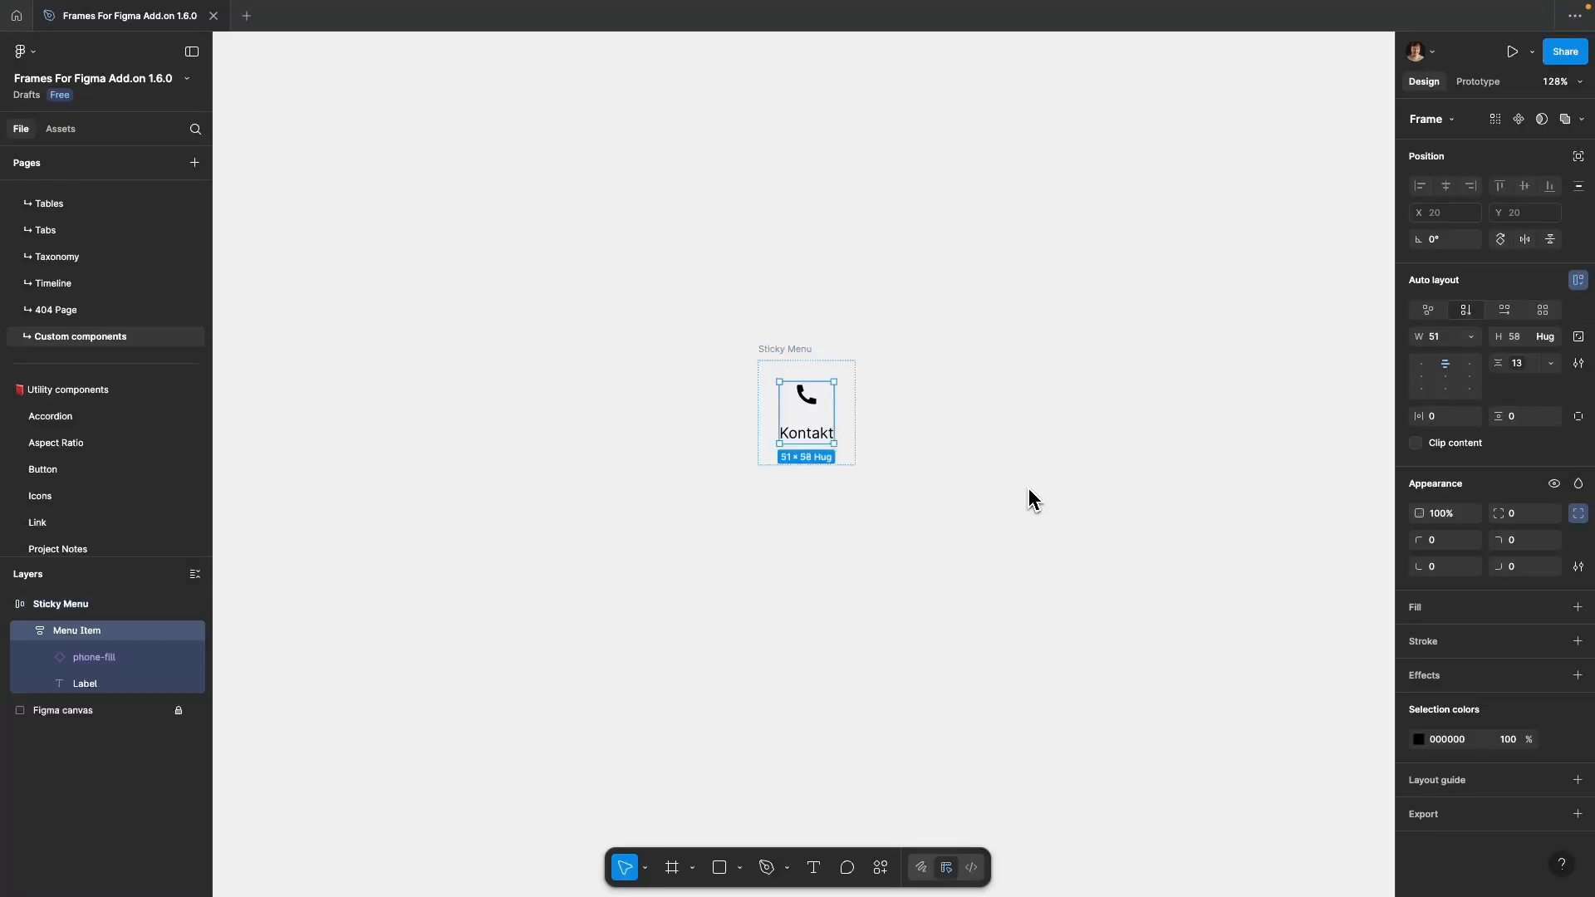
pyautogui.press('super+d')
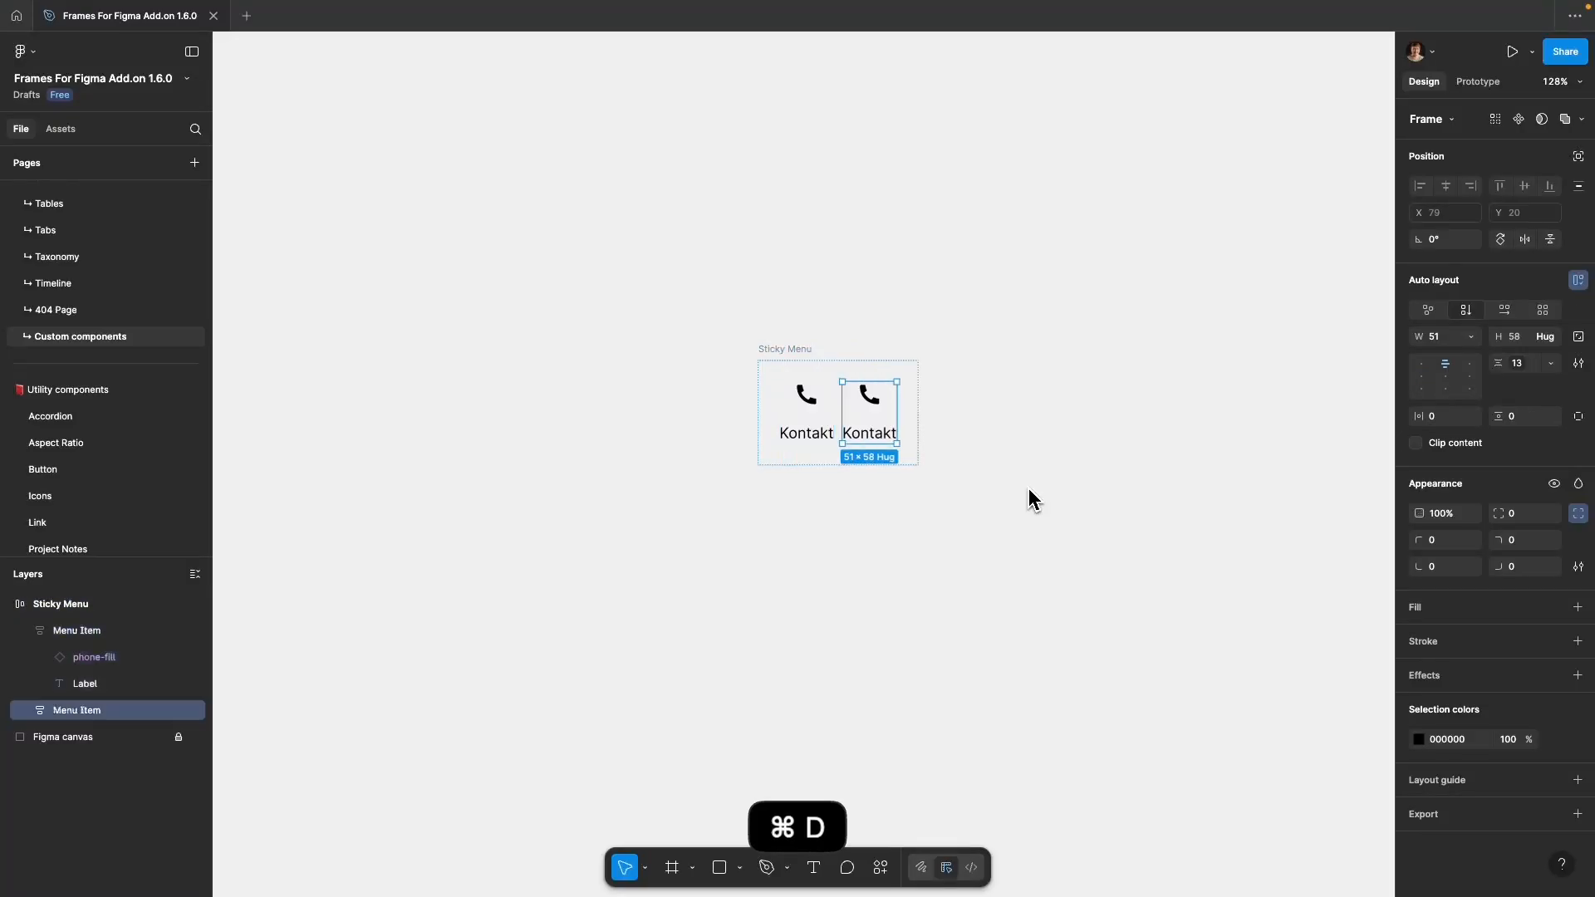
pyautogui.press('super+d')
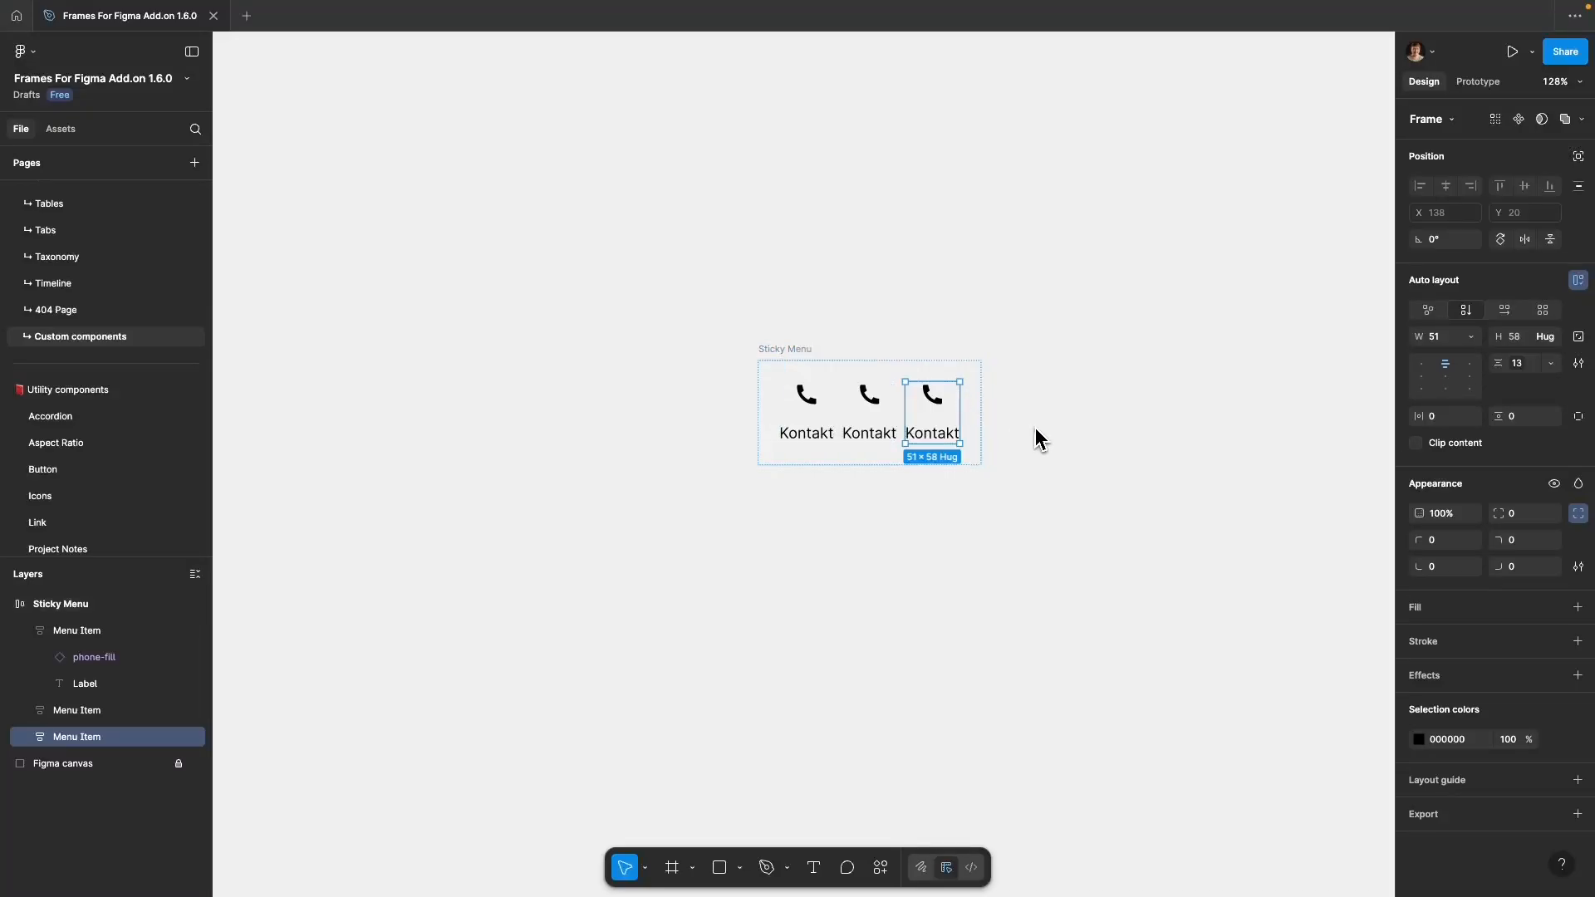
pyautogui.hotkey('shift', 'Return')
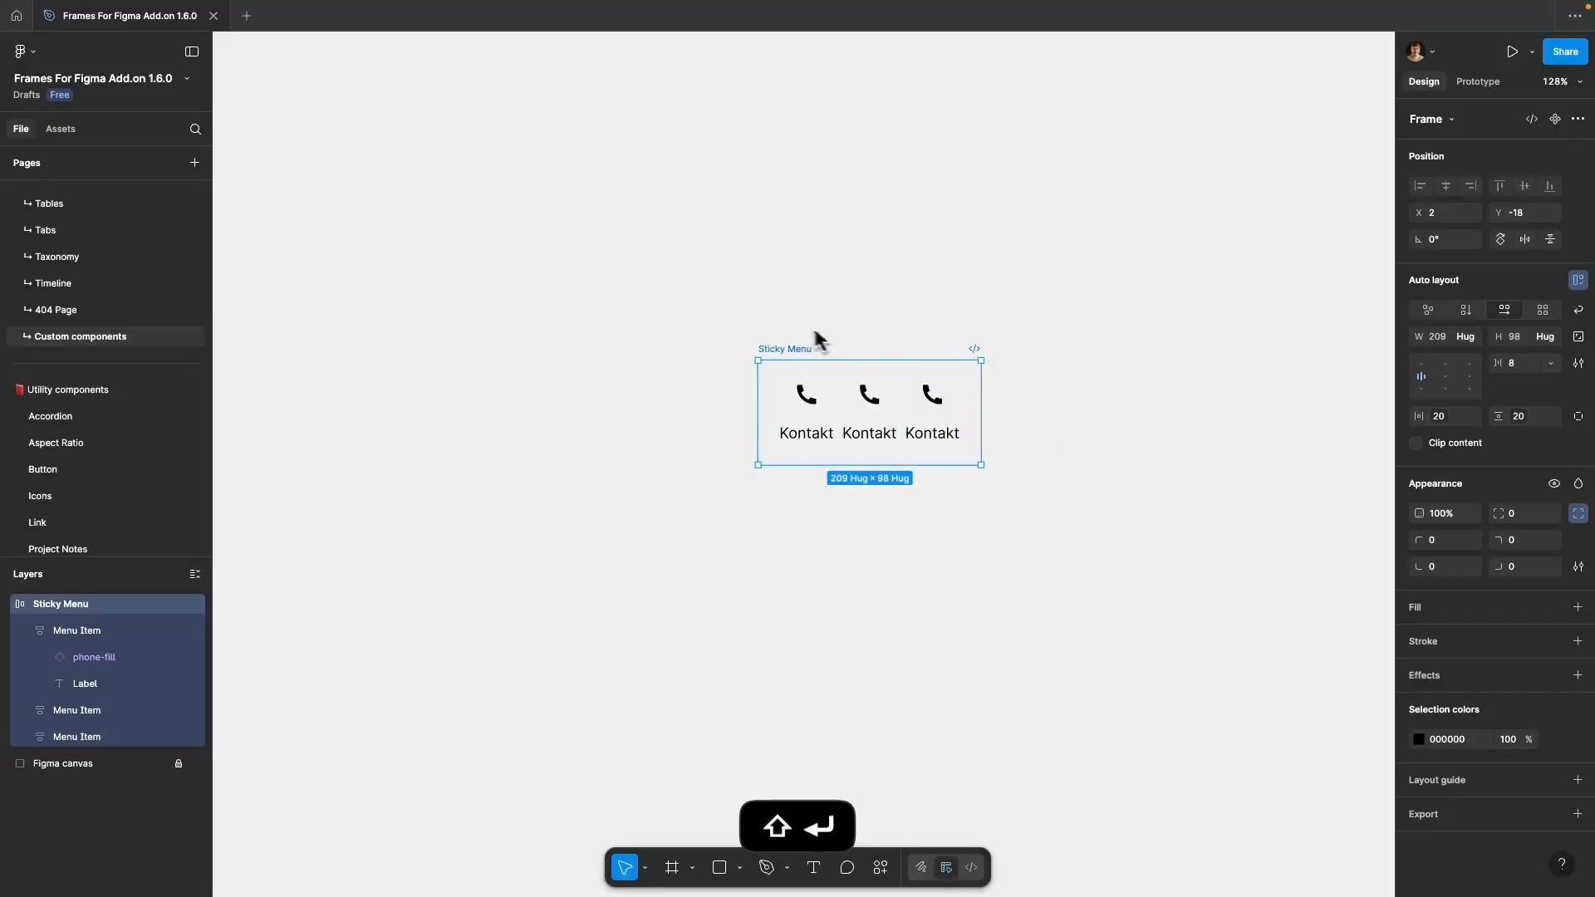
pyautogui.click(1466, 313)
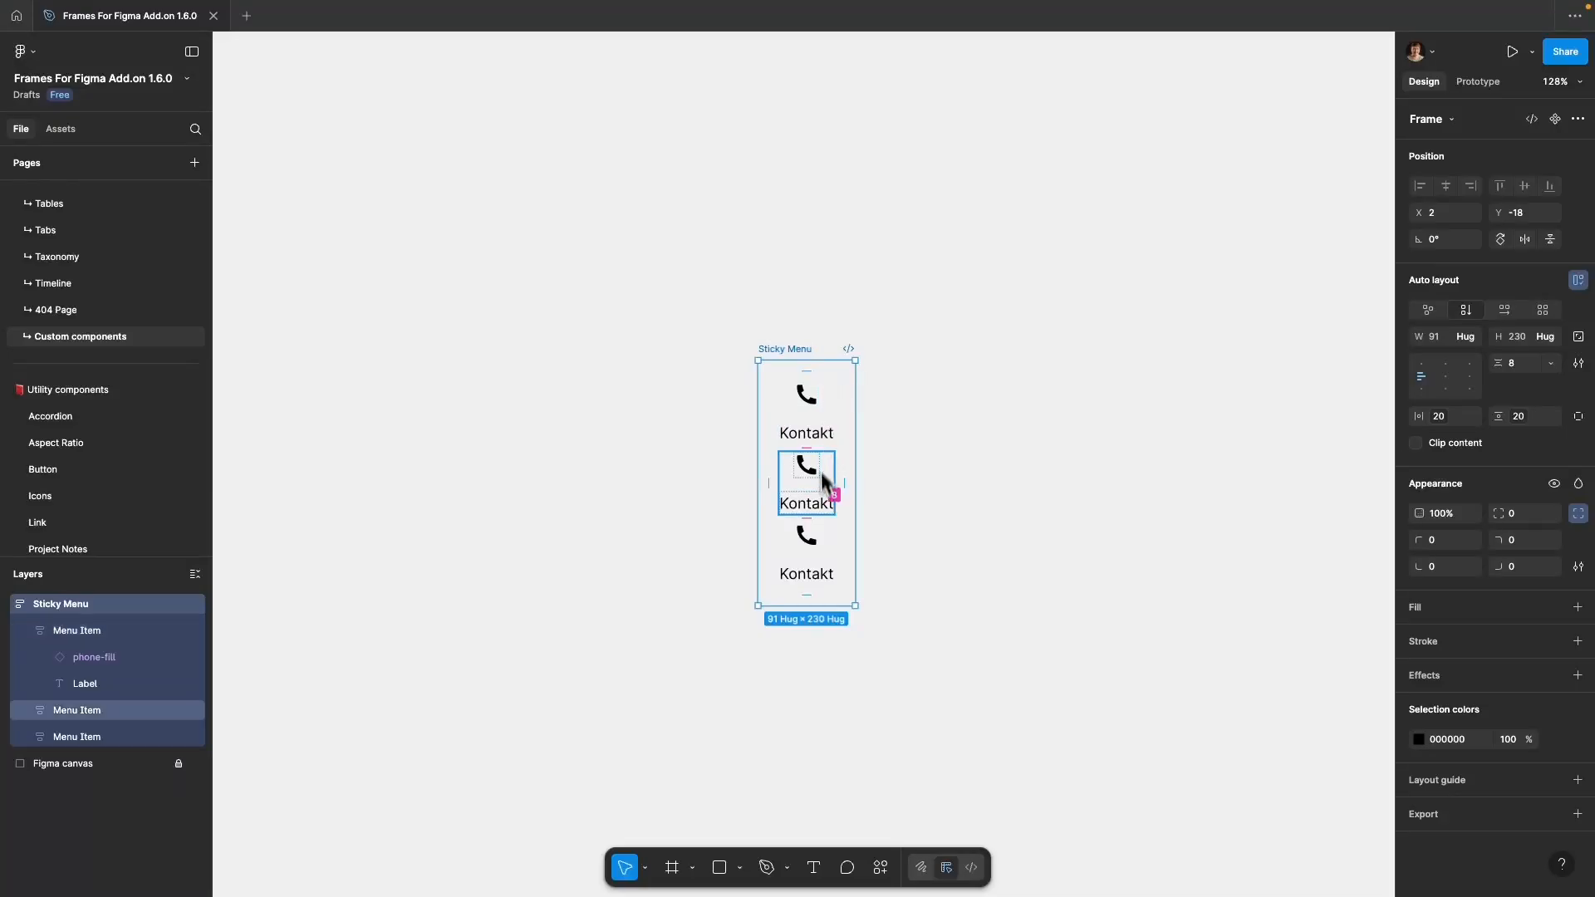
# Bind the Sticky Menu's vertical item gap to the D Space XS variable and replace it with D Space S.
pyautogui.click(1550, 363)
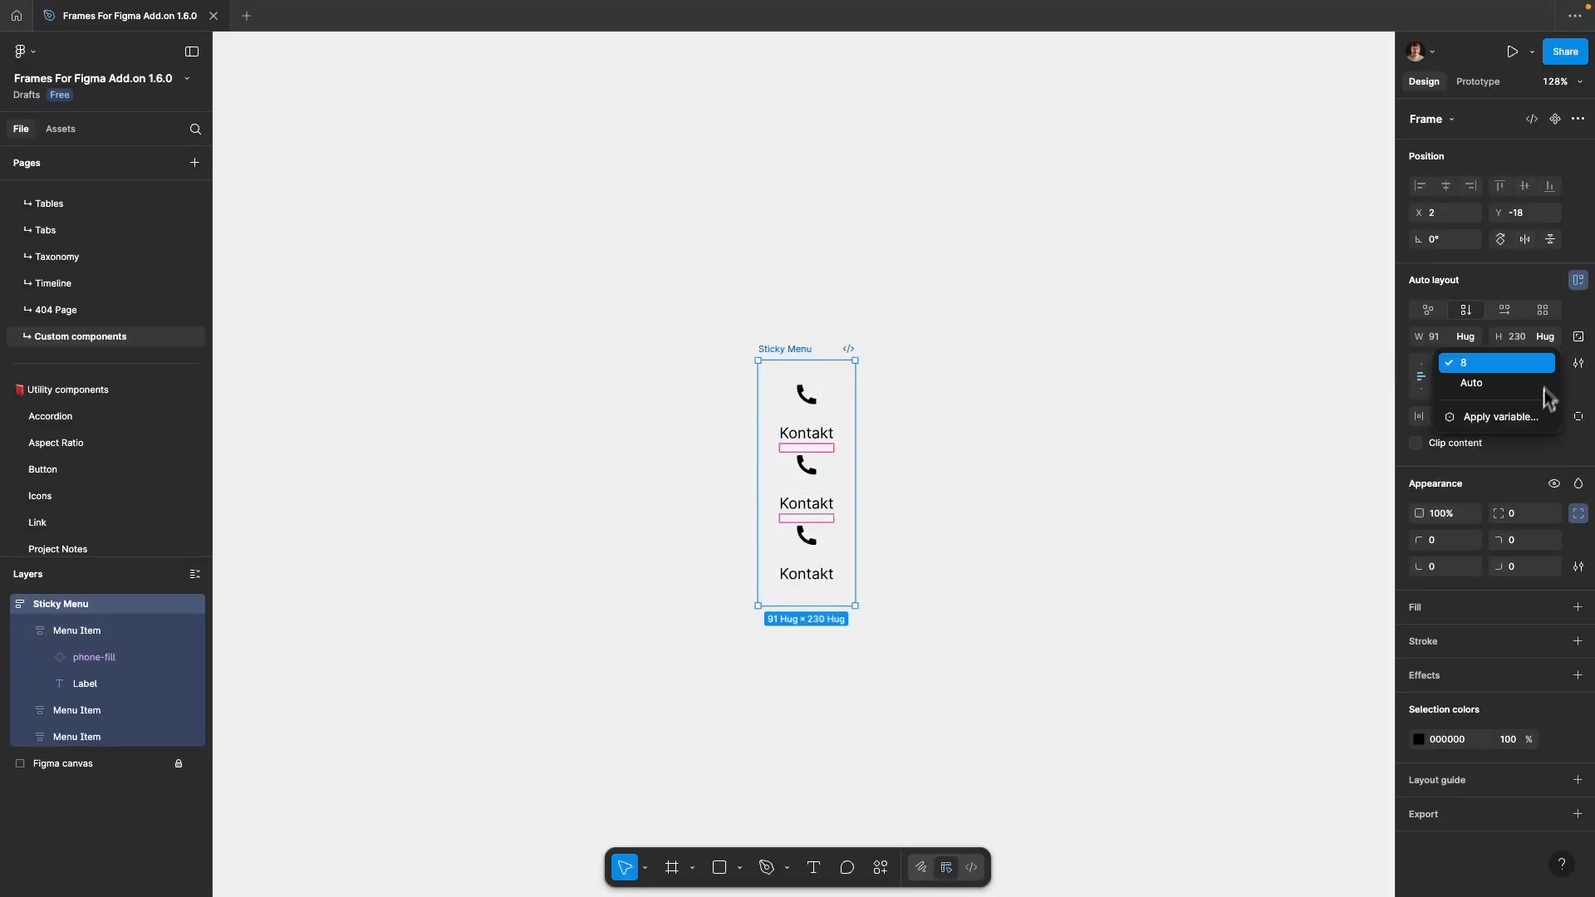
pyautogui.click(1535, 421)
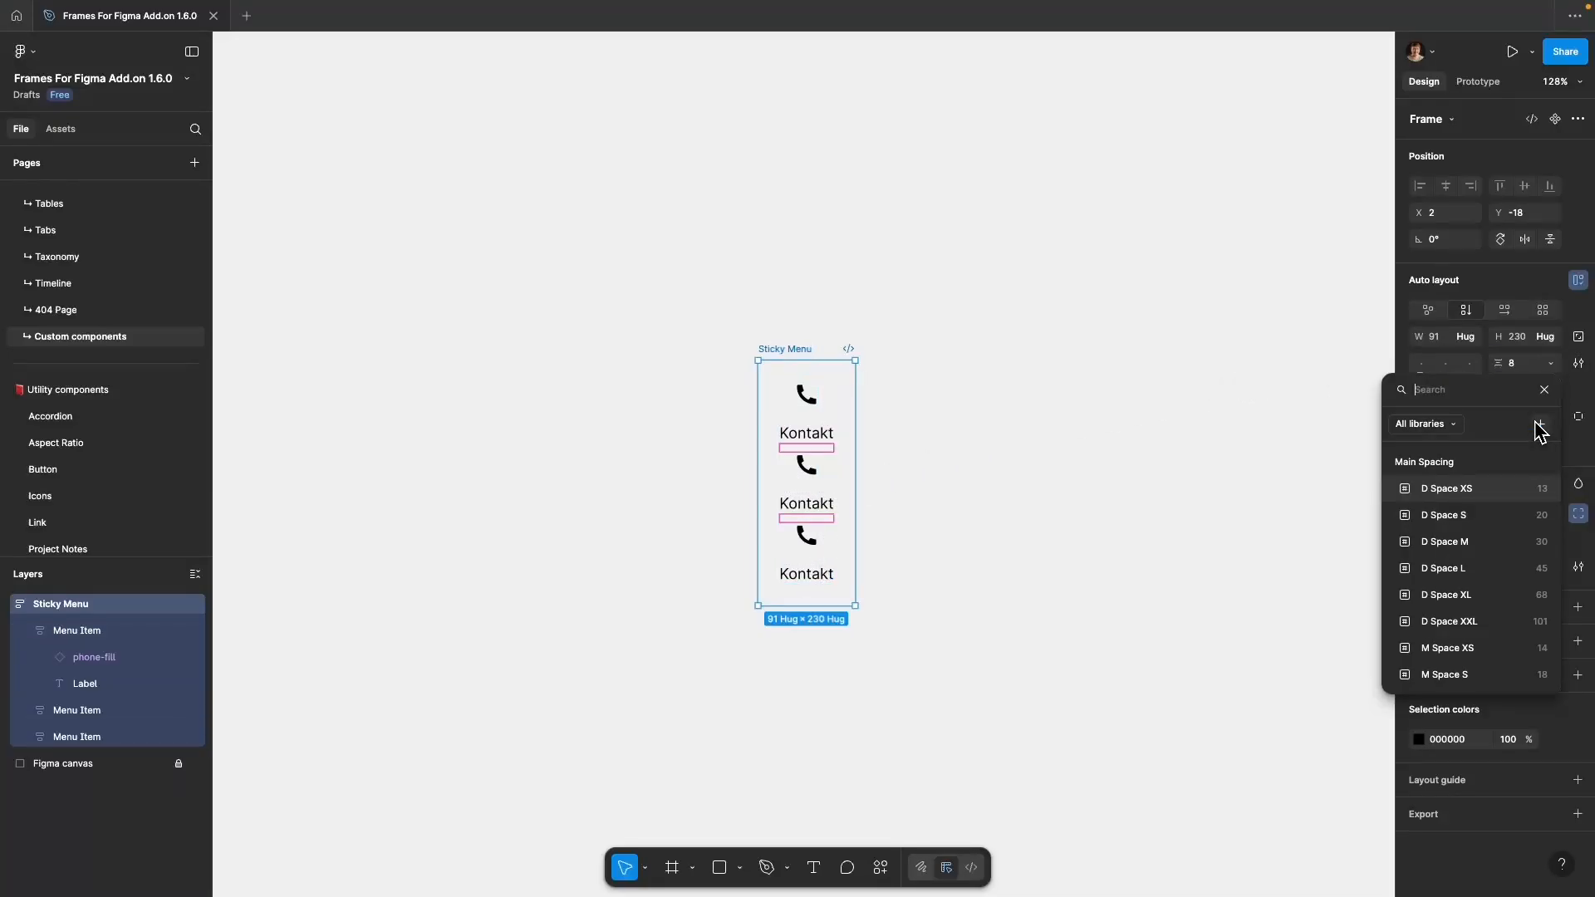
pyautogui.click(1501, 492)
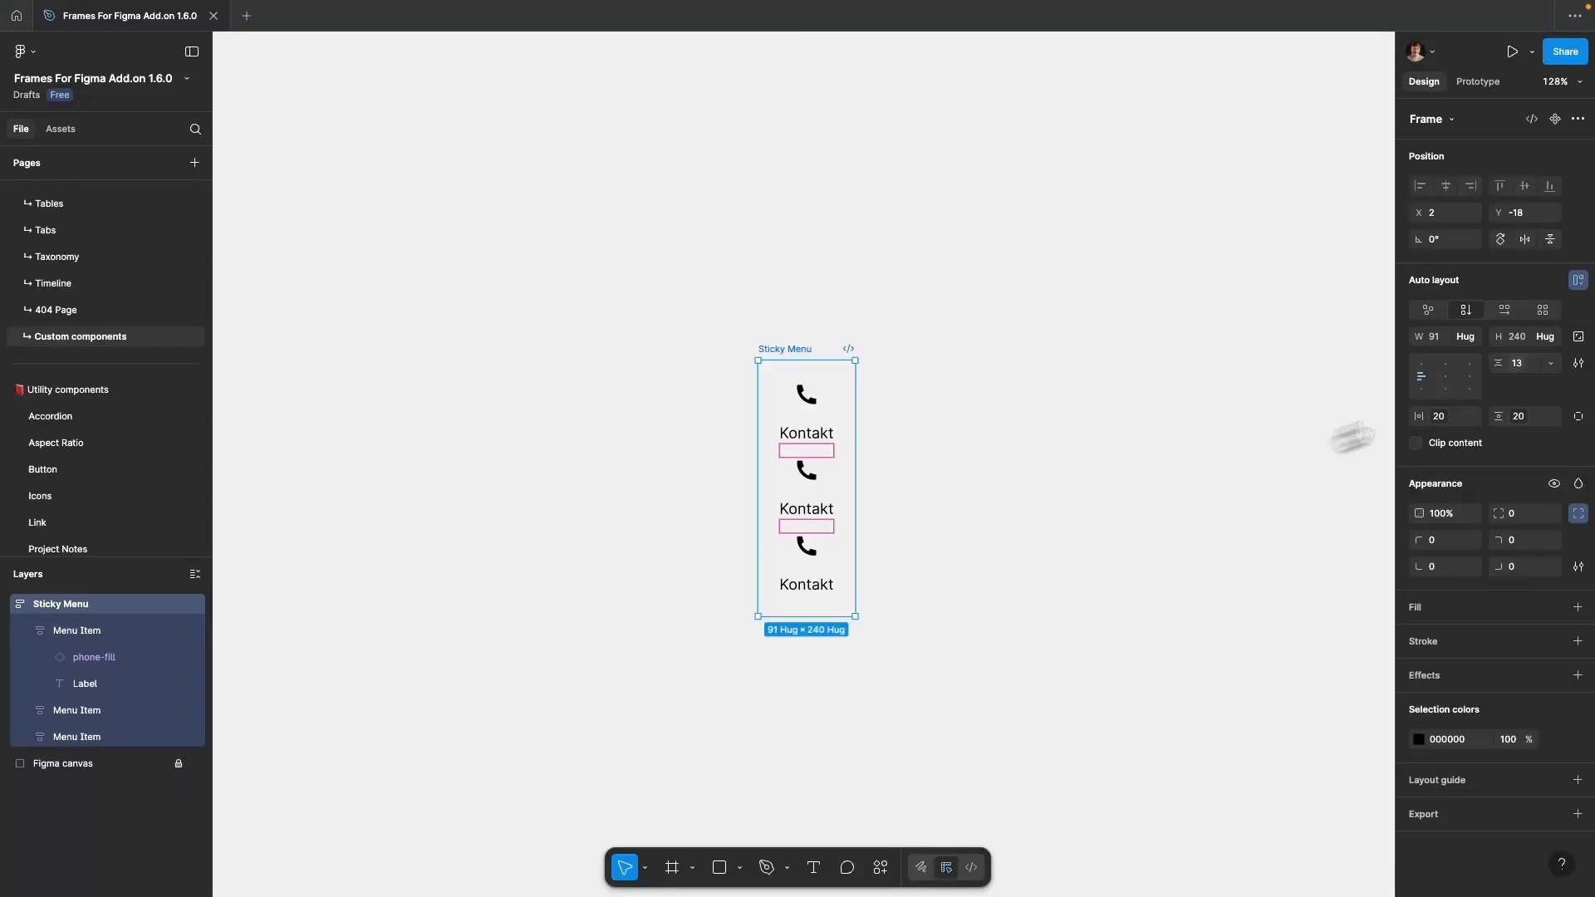
pyautogui.click(1520, 367)
pyautogui.click(1483, 516)
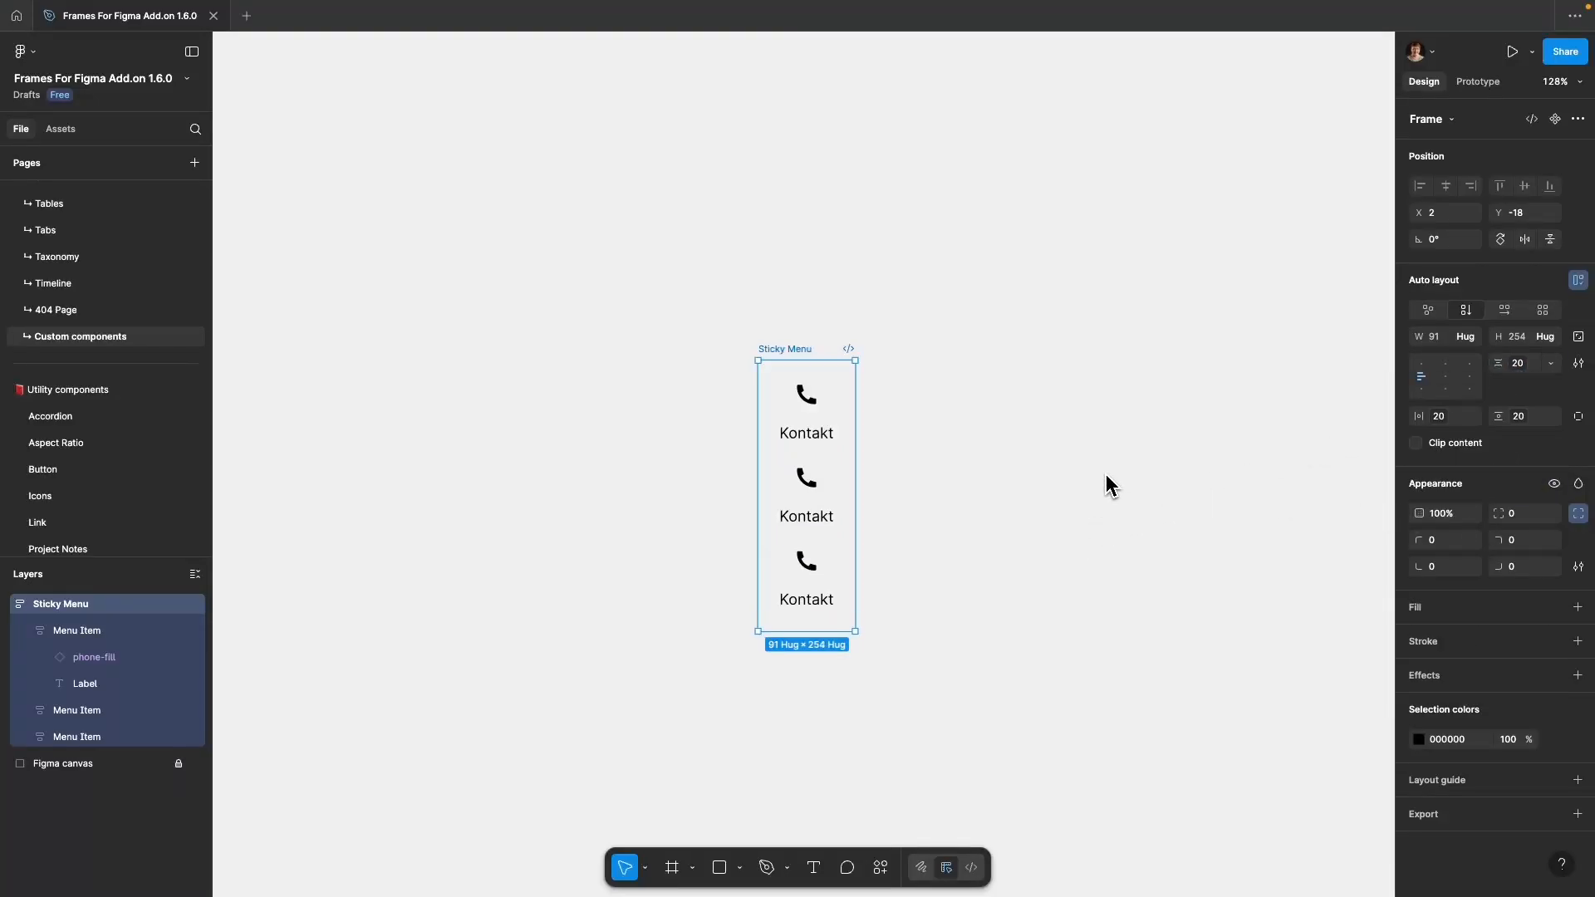
# Fill the Sticky Menu frame with the Ultra-Light shade from the primary library colors.
pyautogui.scroll(-1, 922, 466)
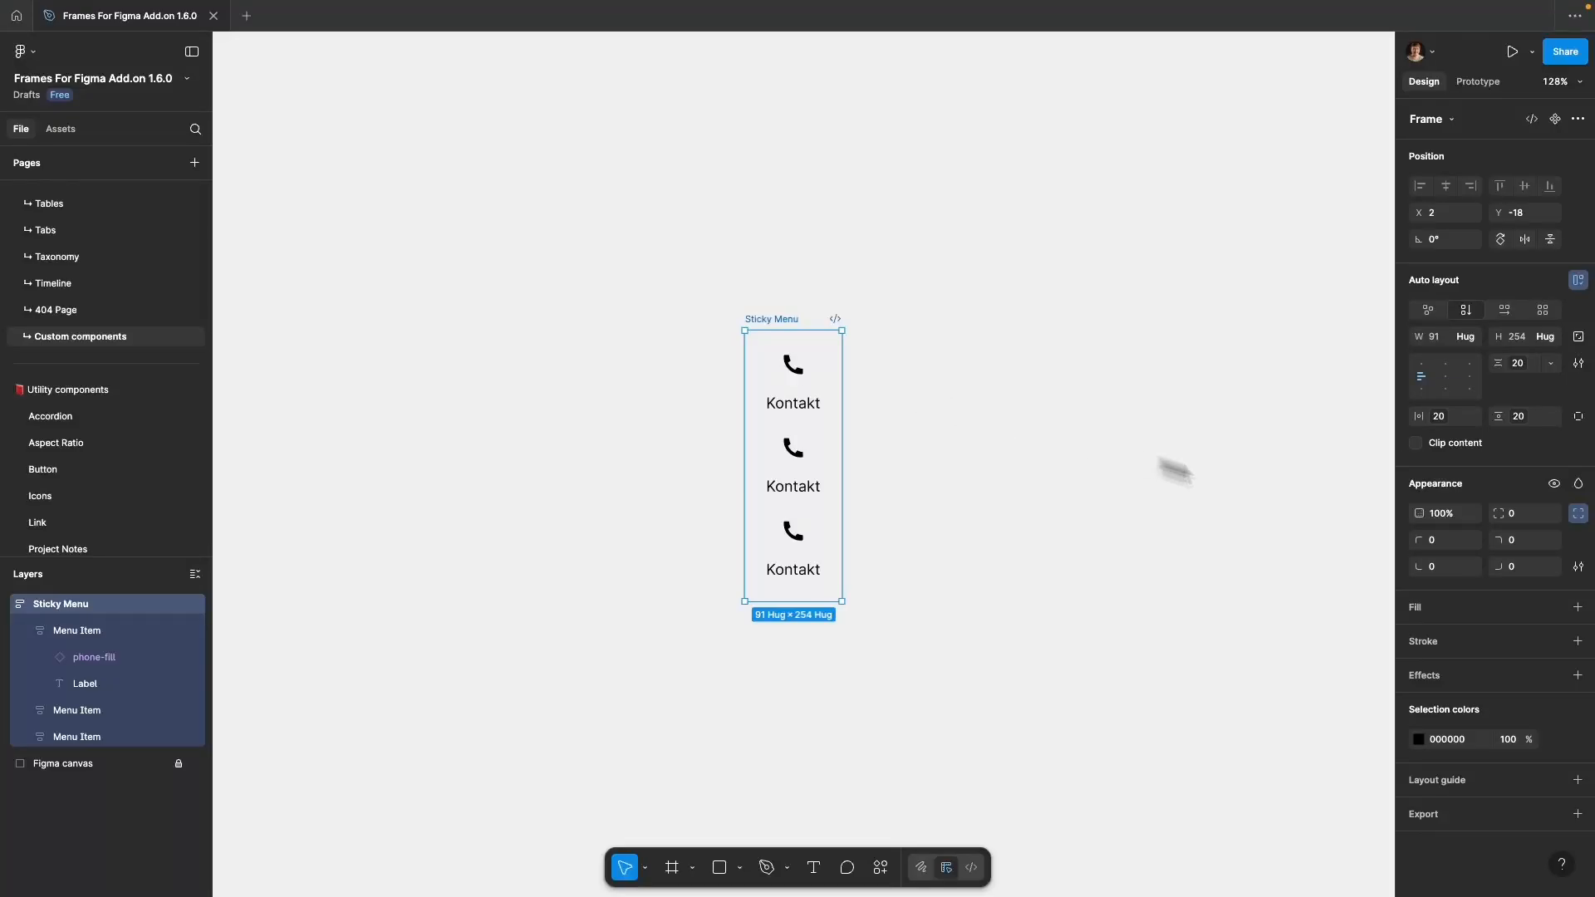
pyautogui.click(1555, 607)
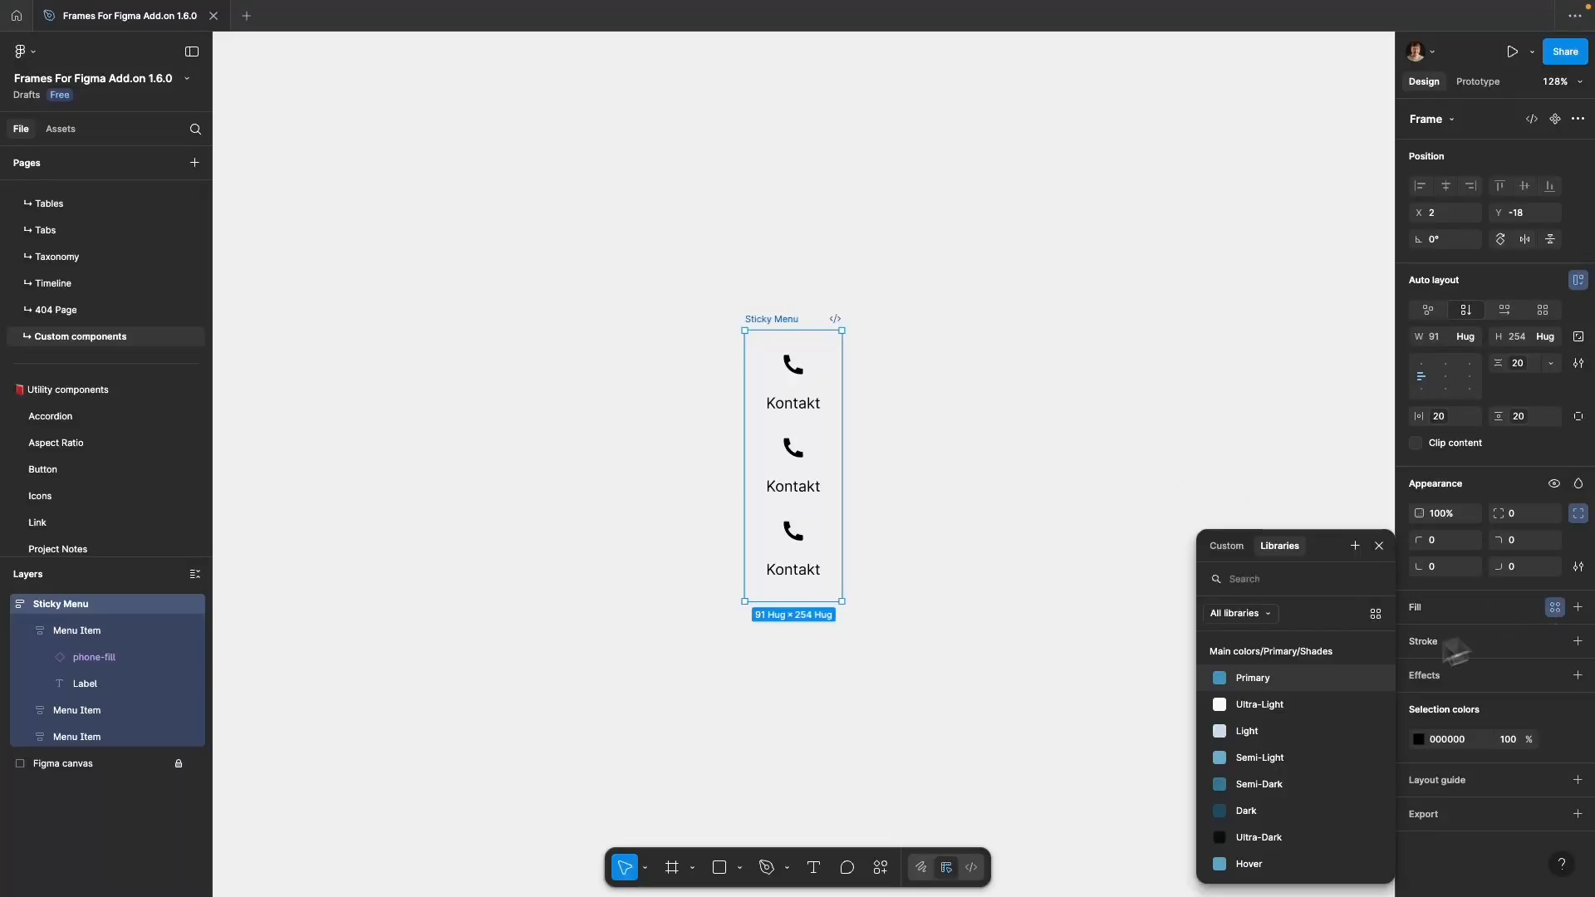
pyautogui.click(1319, 706)
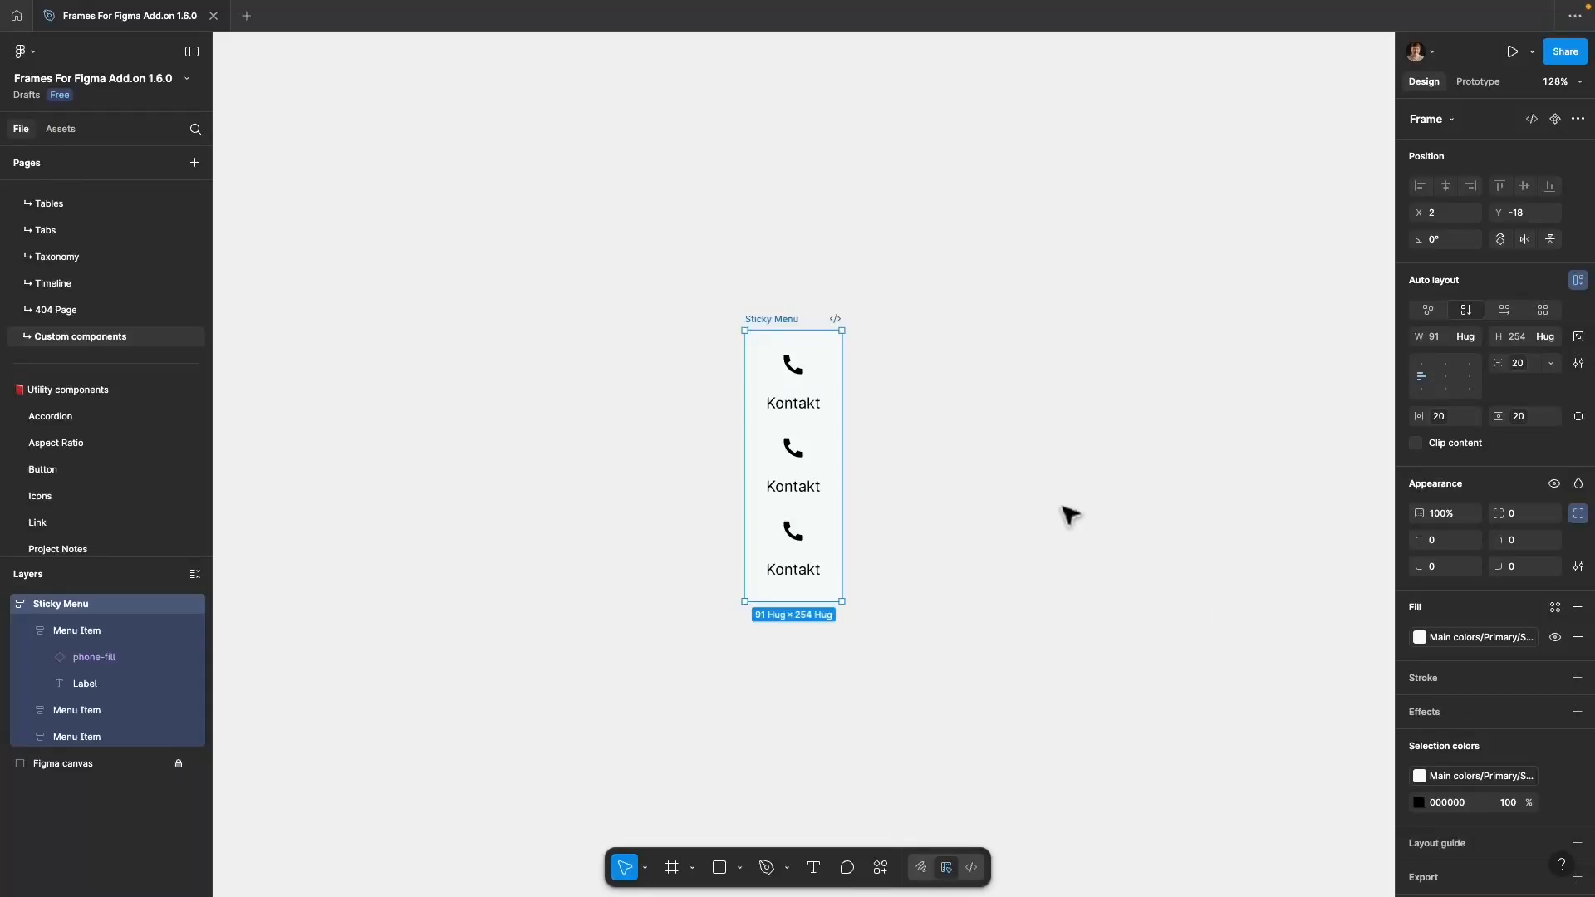
# Select the labels of all three Menu Items together and fill them with the Dark primary shade.
pyautogui.press('Return')
pyautogui.press('Return')
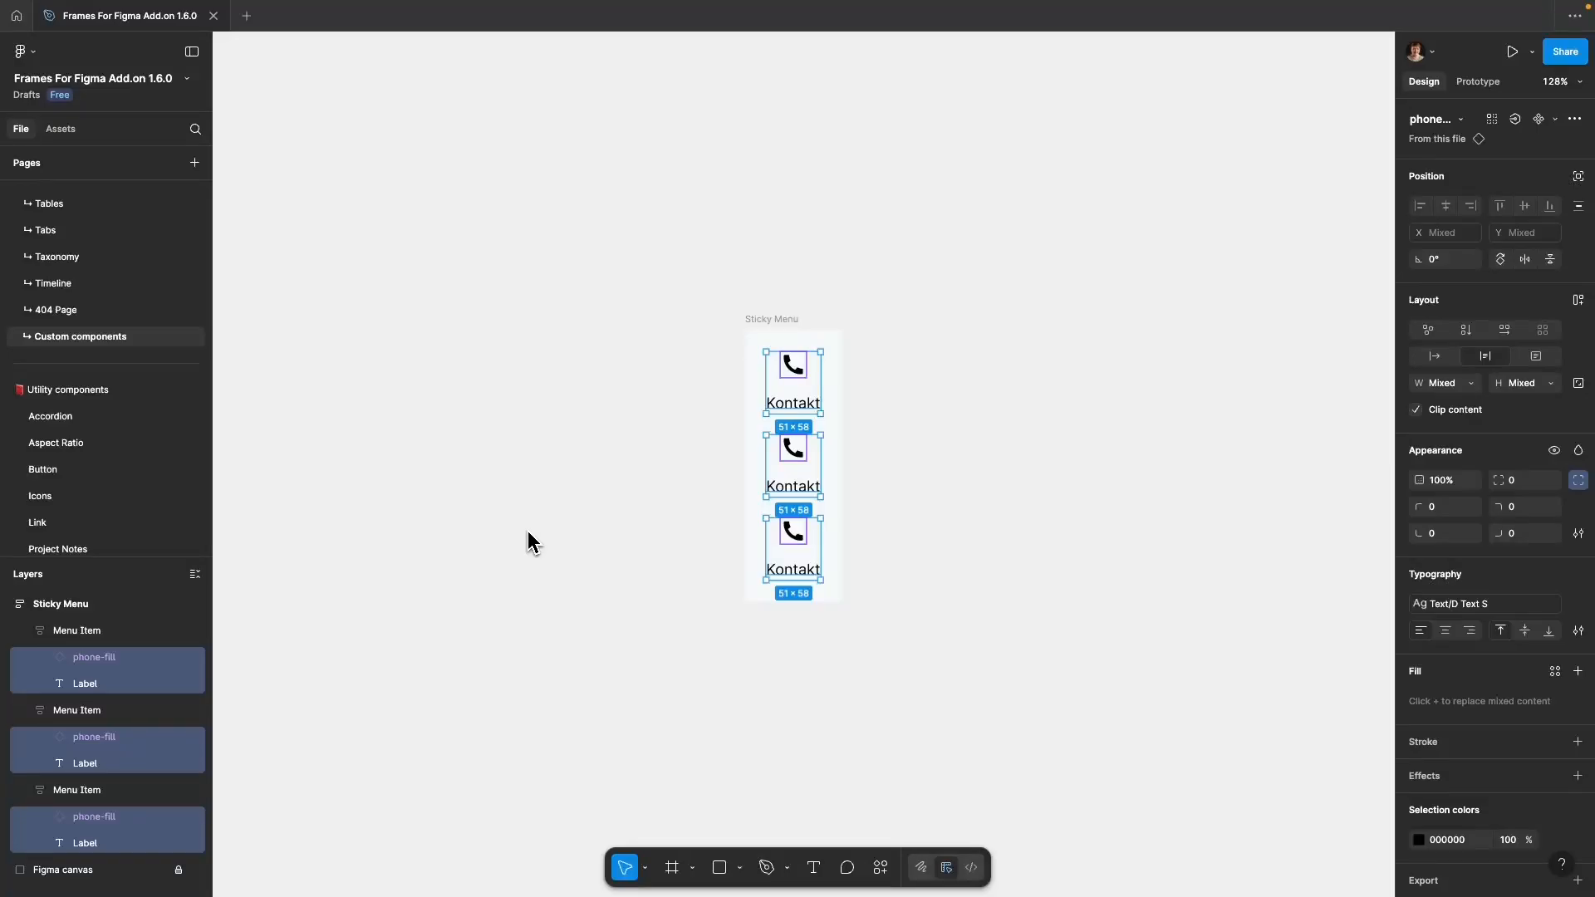
pyautogui.press('Tab')
pyautogui.press('Tab')
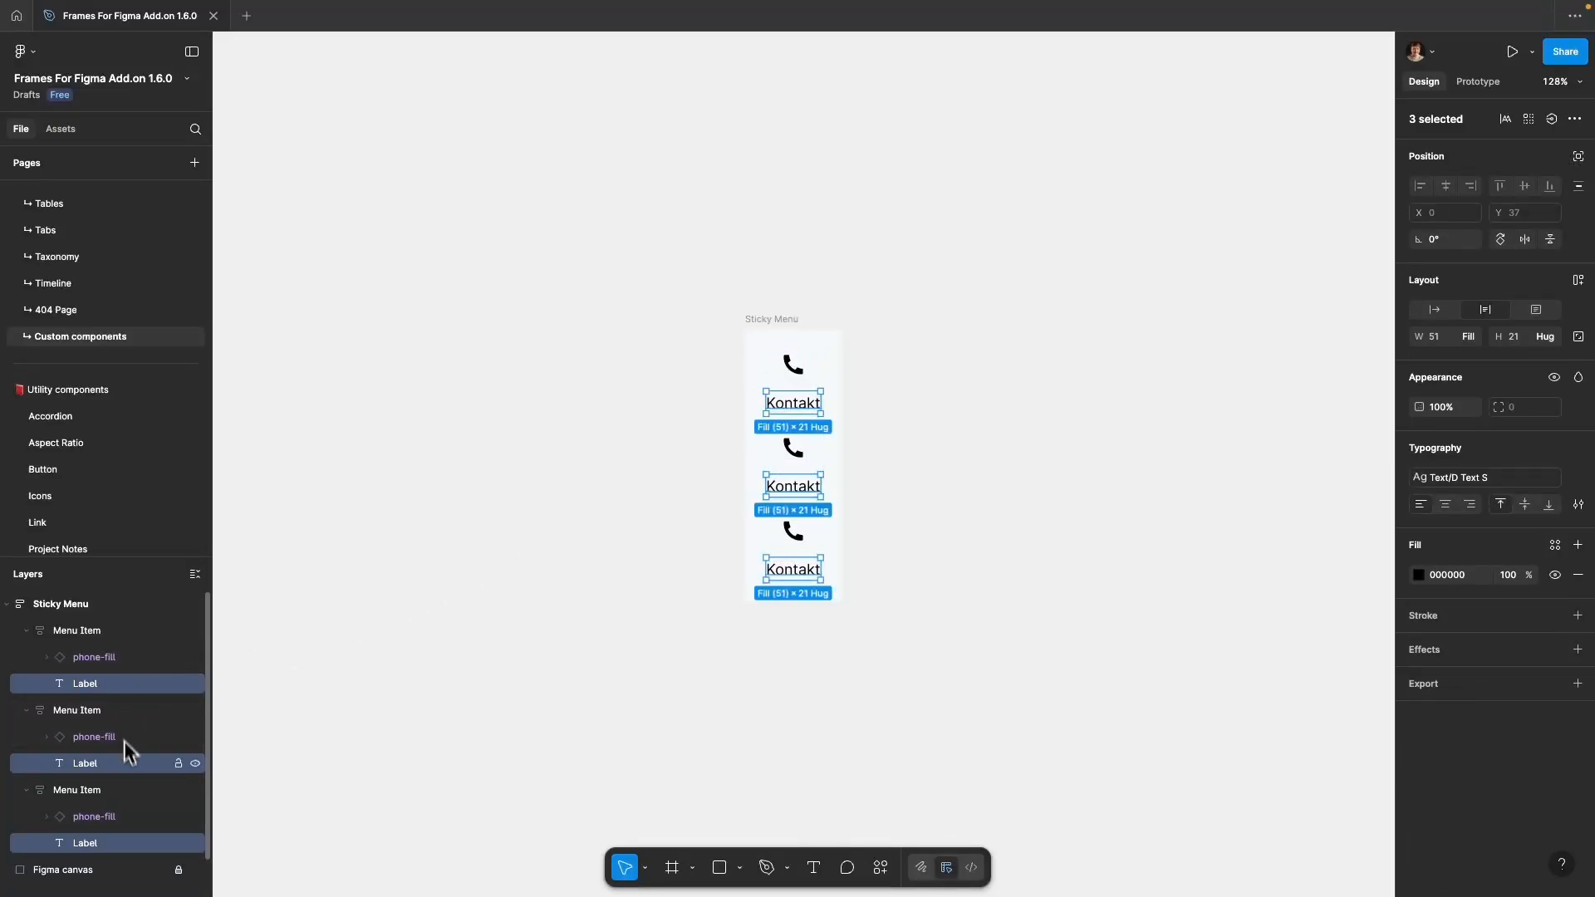
pyautogui.click(1554, 546)
pyautogui.click(1314, 814)
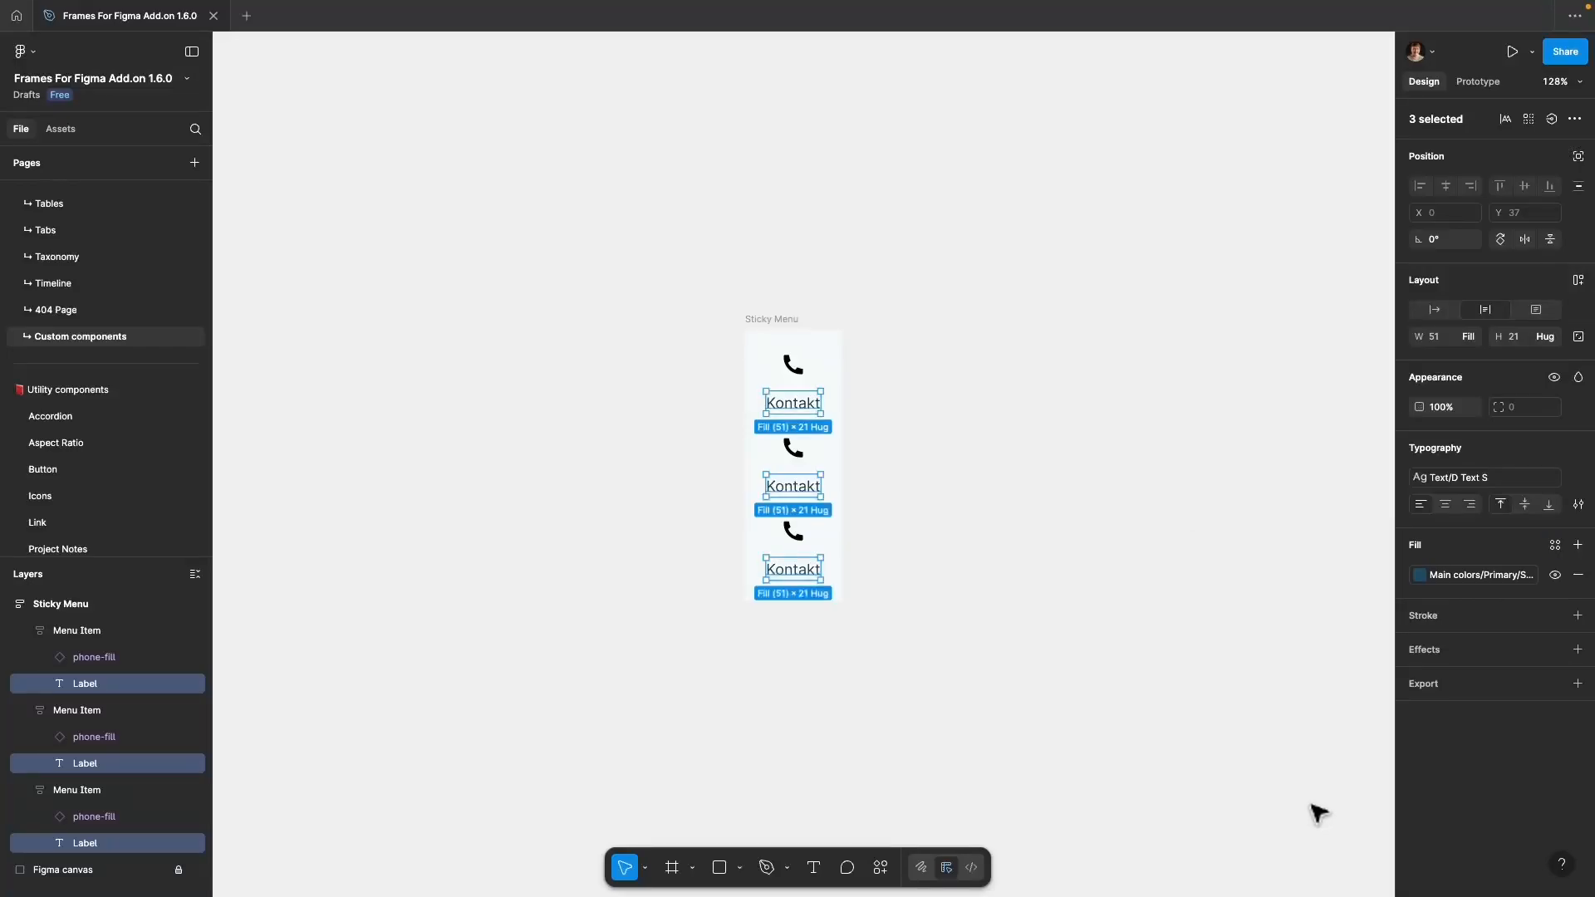
# Recolor the phone icons of all three Menu Items with the Semi-Light primary shade.
pyautogui.hotkey('shift', 'Tab')
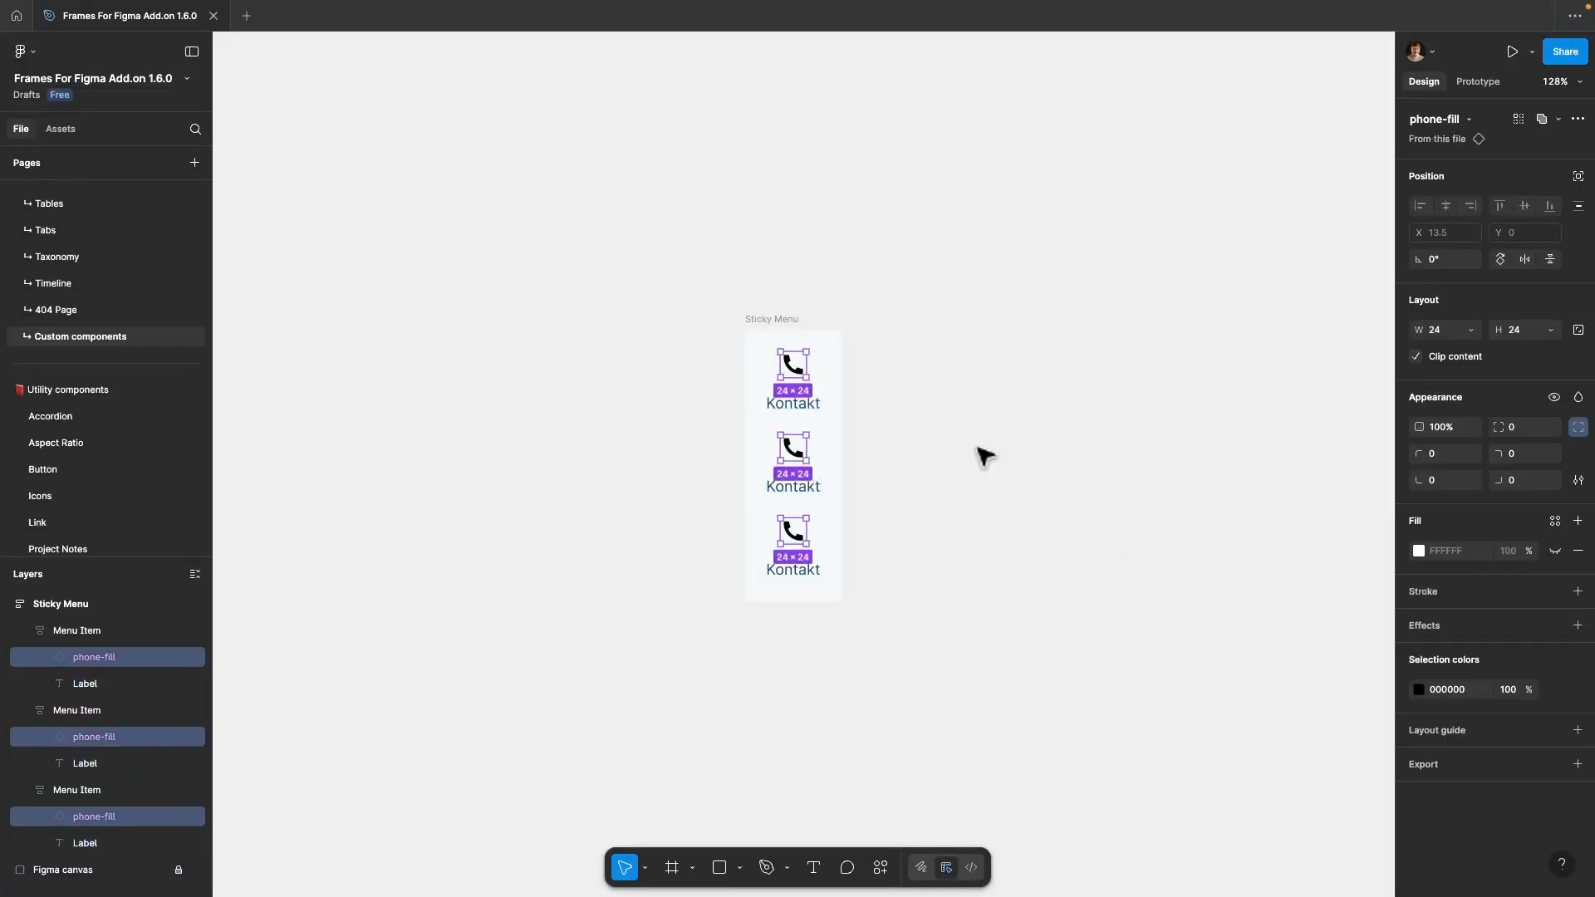
pyautogui.click(1555, 691)
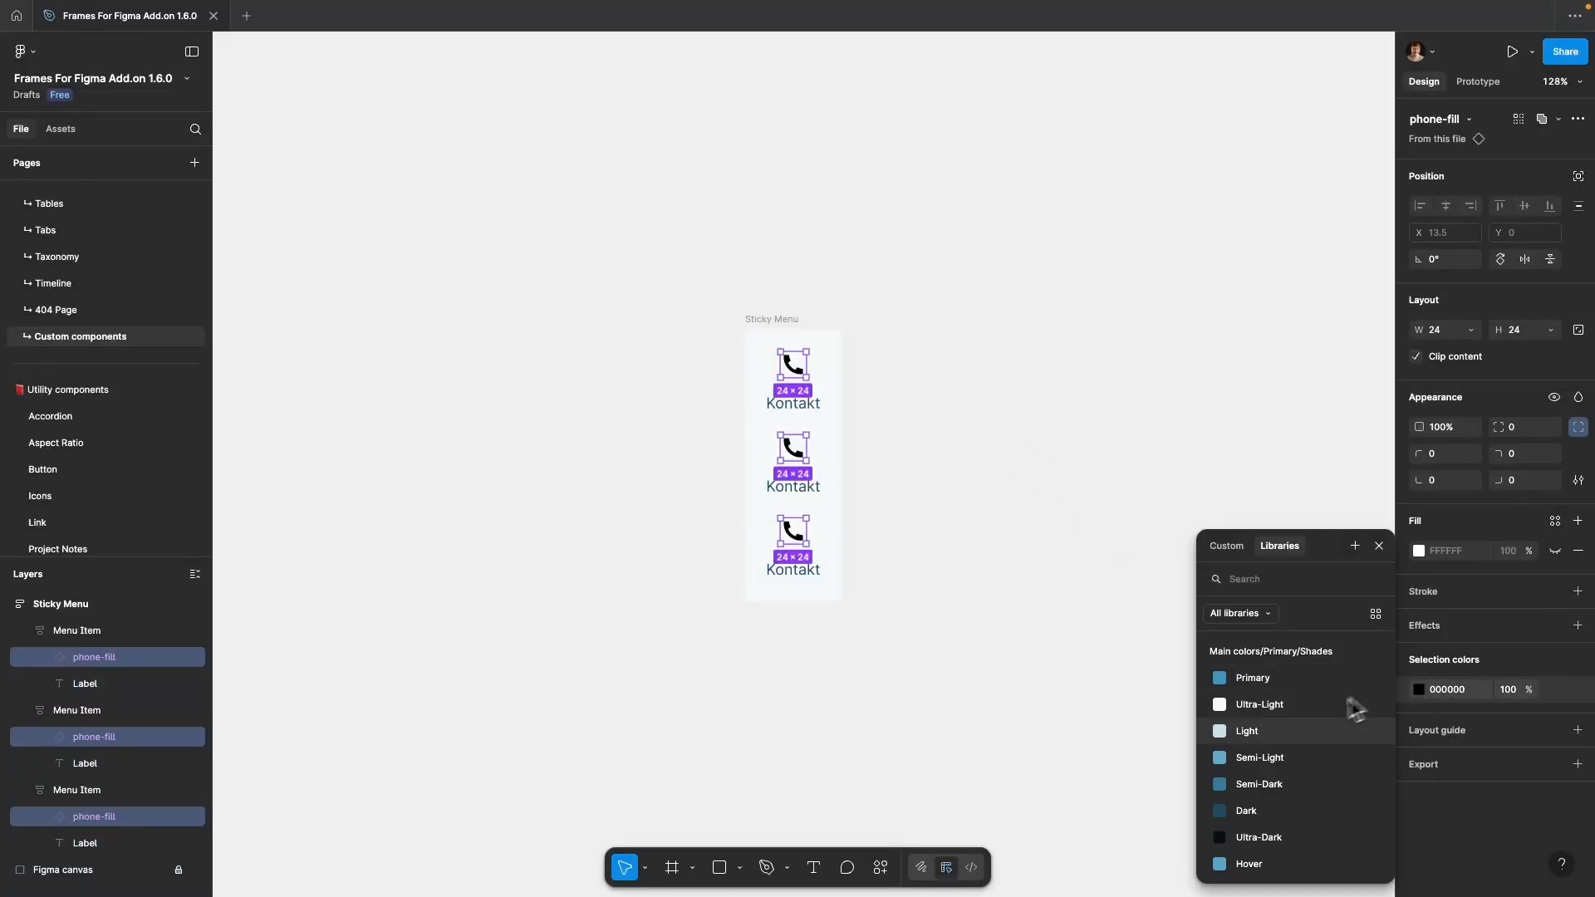
pyautogui.click(1307, 766)
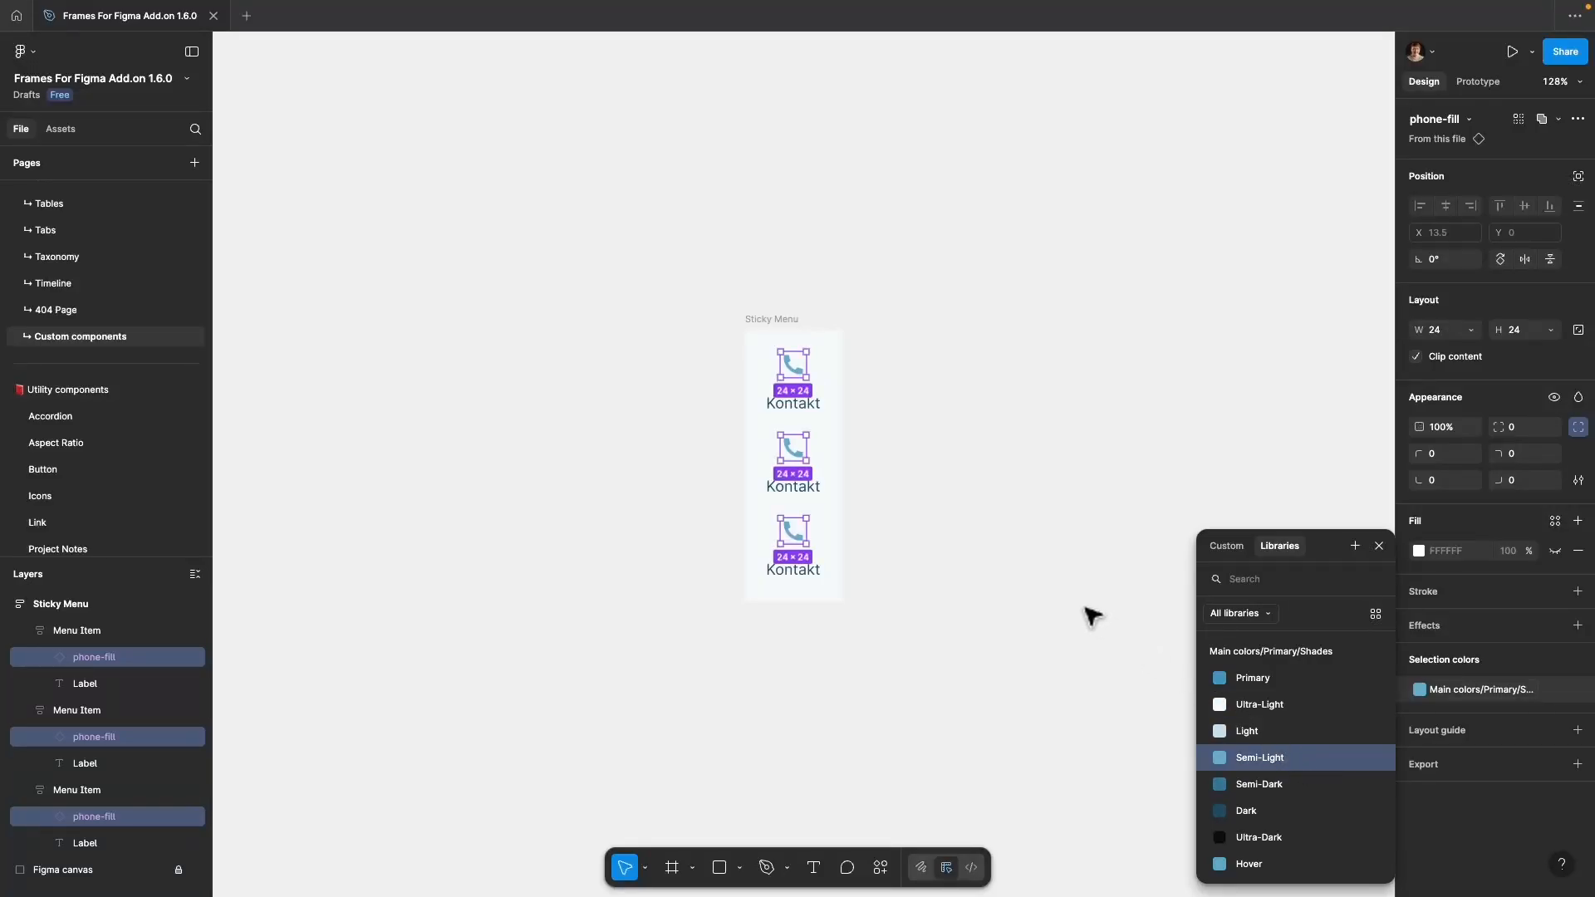
pyautogui.click(1061, 567)
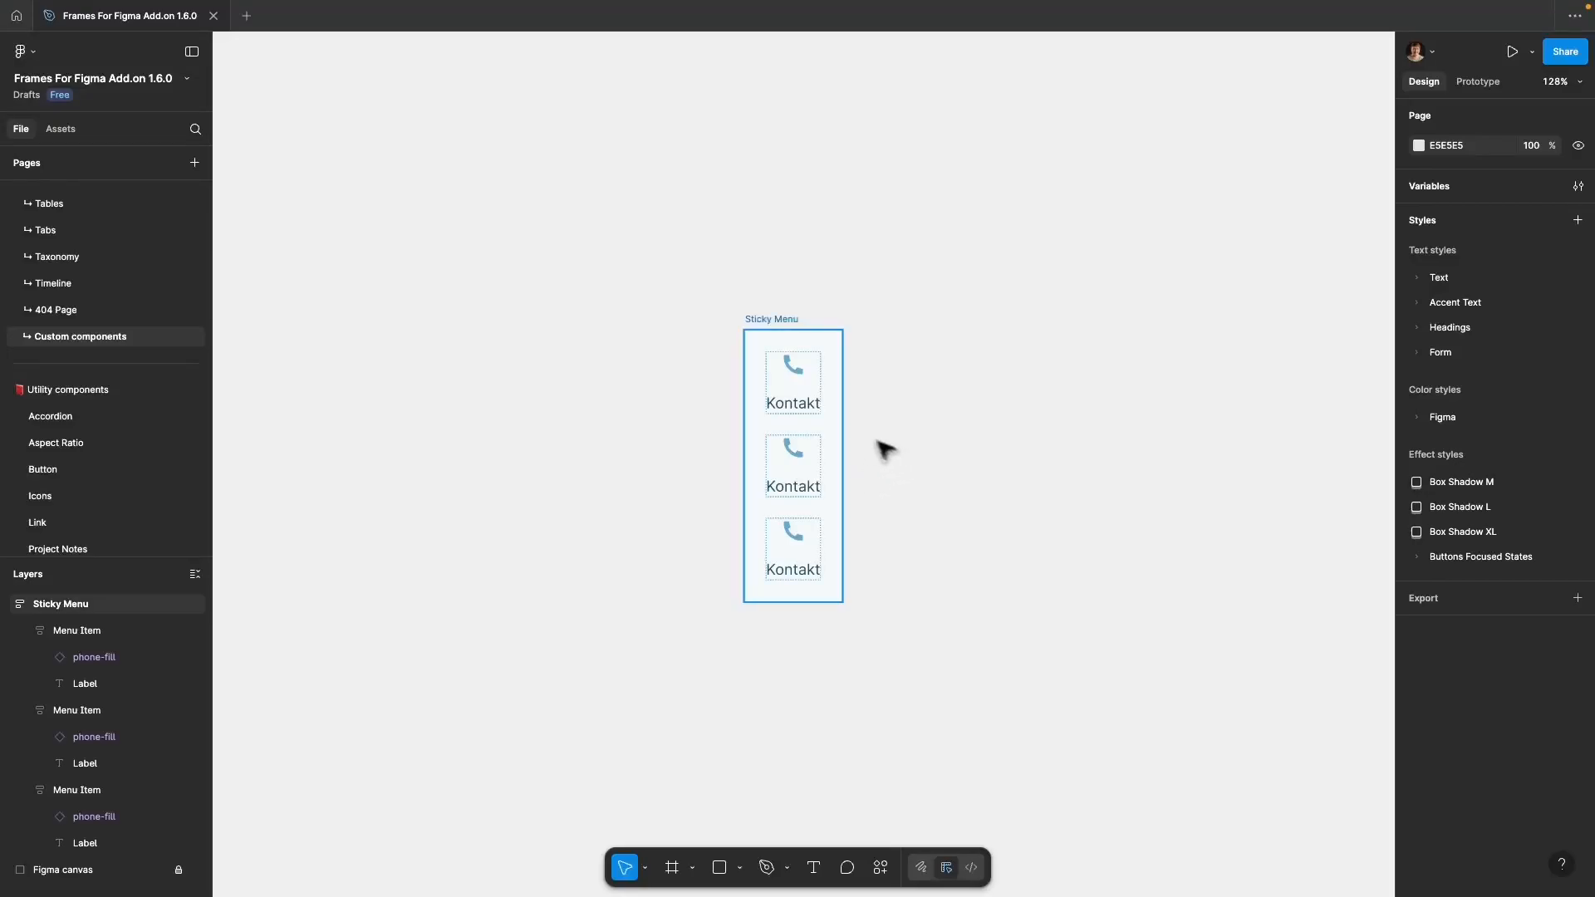
# Draw a thin frame 80 wide and 1 high beside the Sticky Menu and name it "Divider".
pyautogui.press('f')
pyautogui.moveTo(913, 412); pyautogui.dragTo(1000, 414)
pyautogui.press('Down')
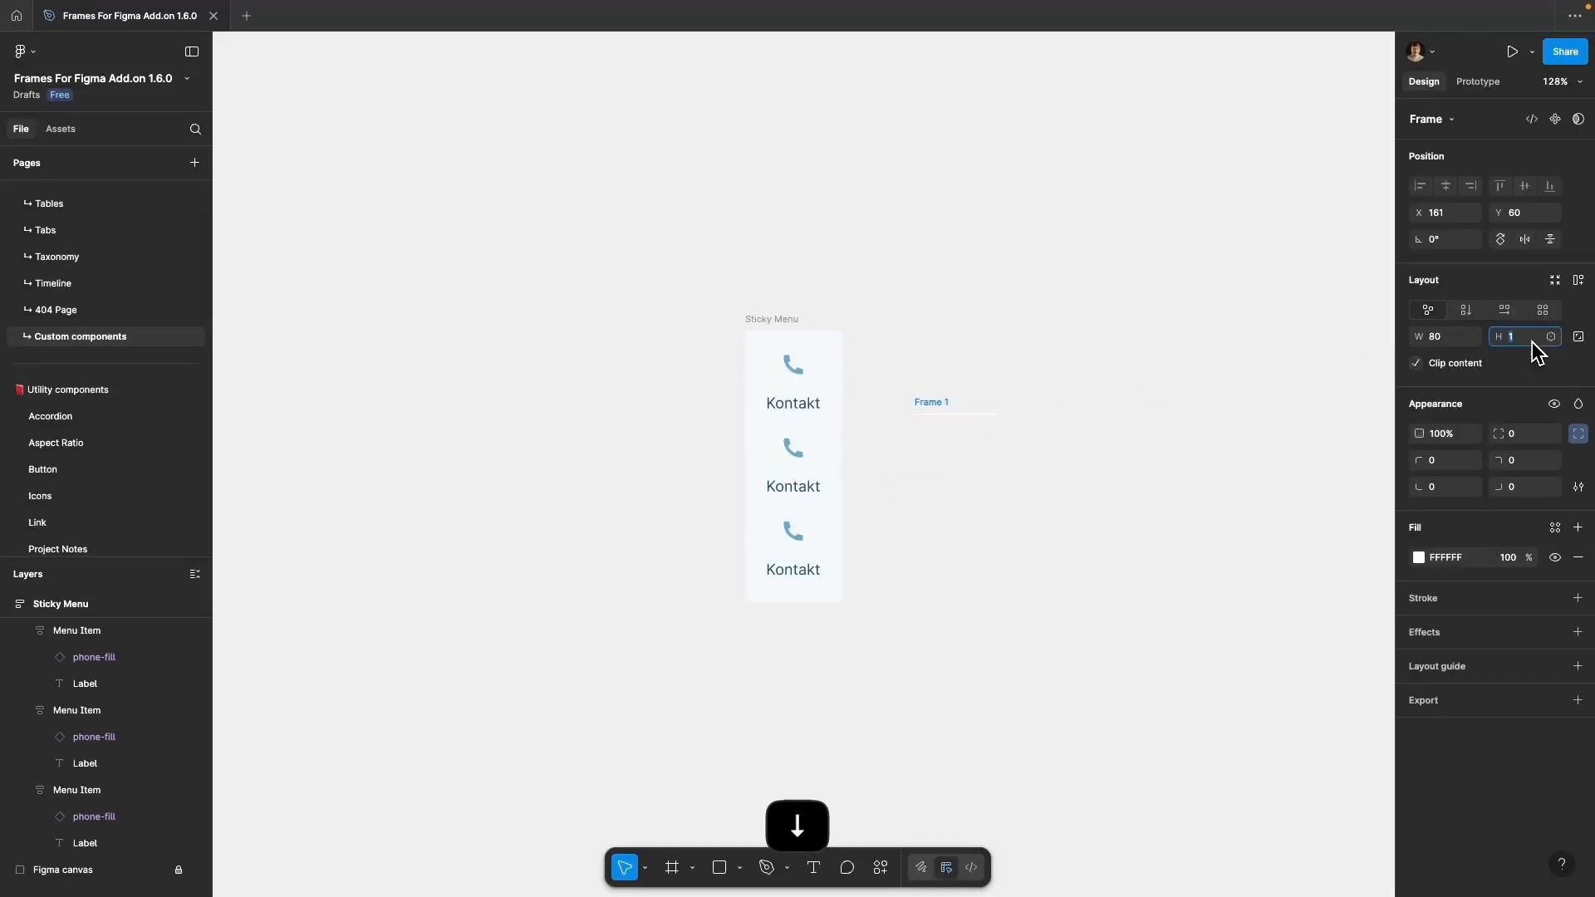
pyautogui.press('super+r')
pyautogui.write('Di')
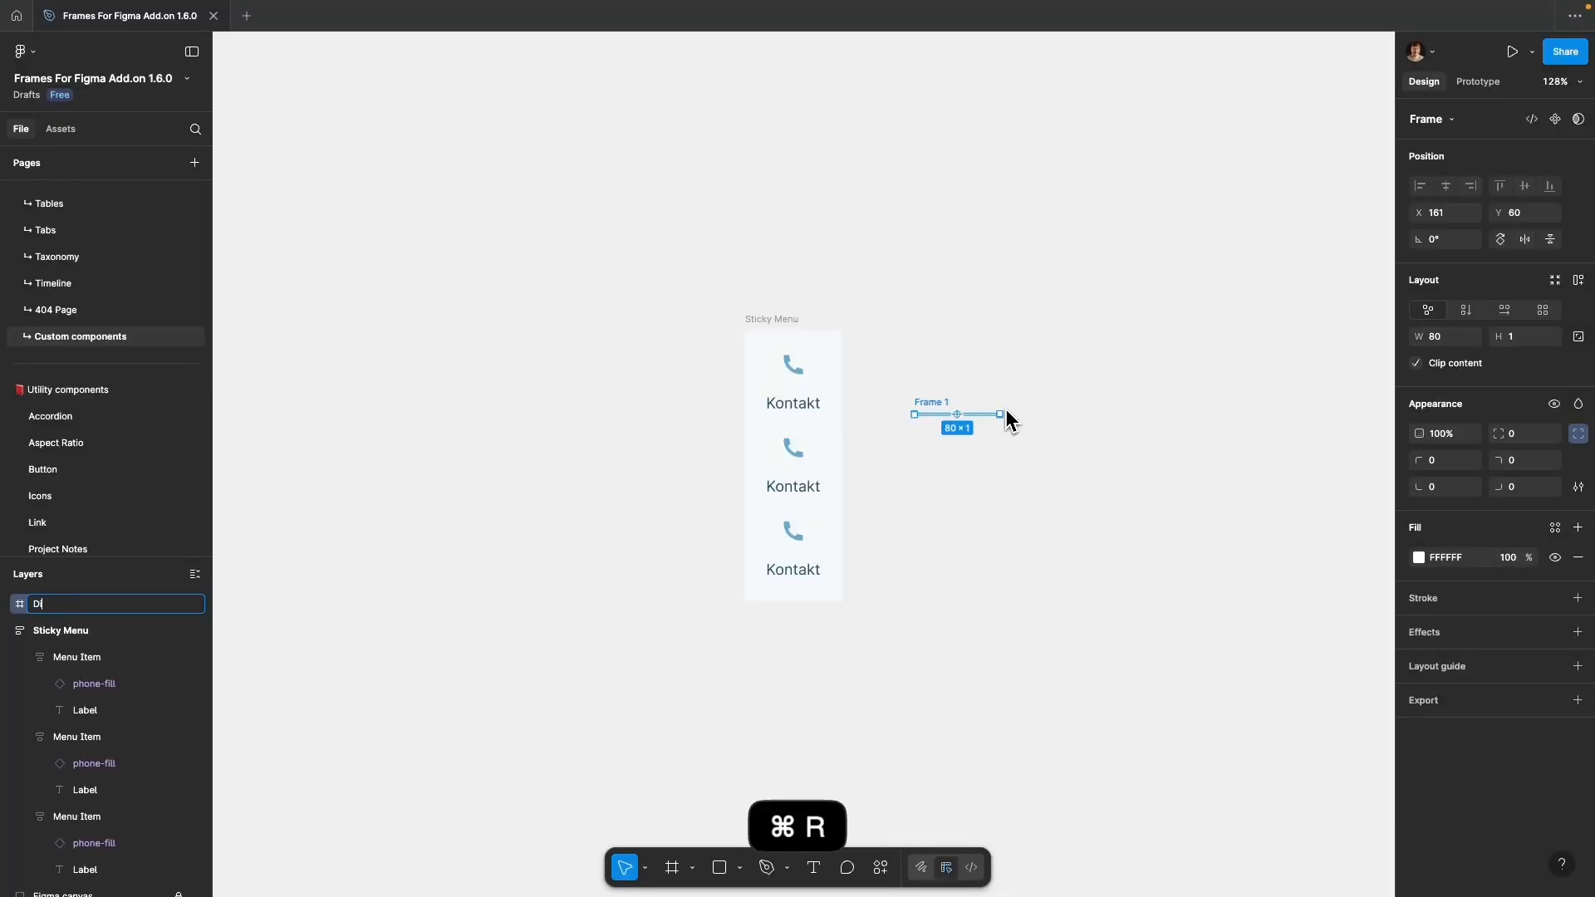
pyautogui.write('vider')
pyautogui.press('Return')
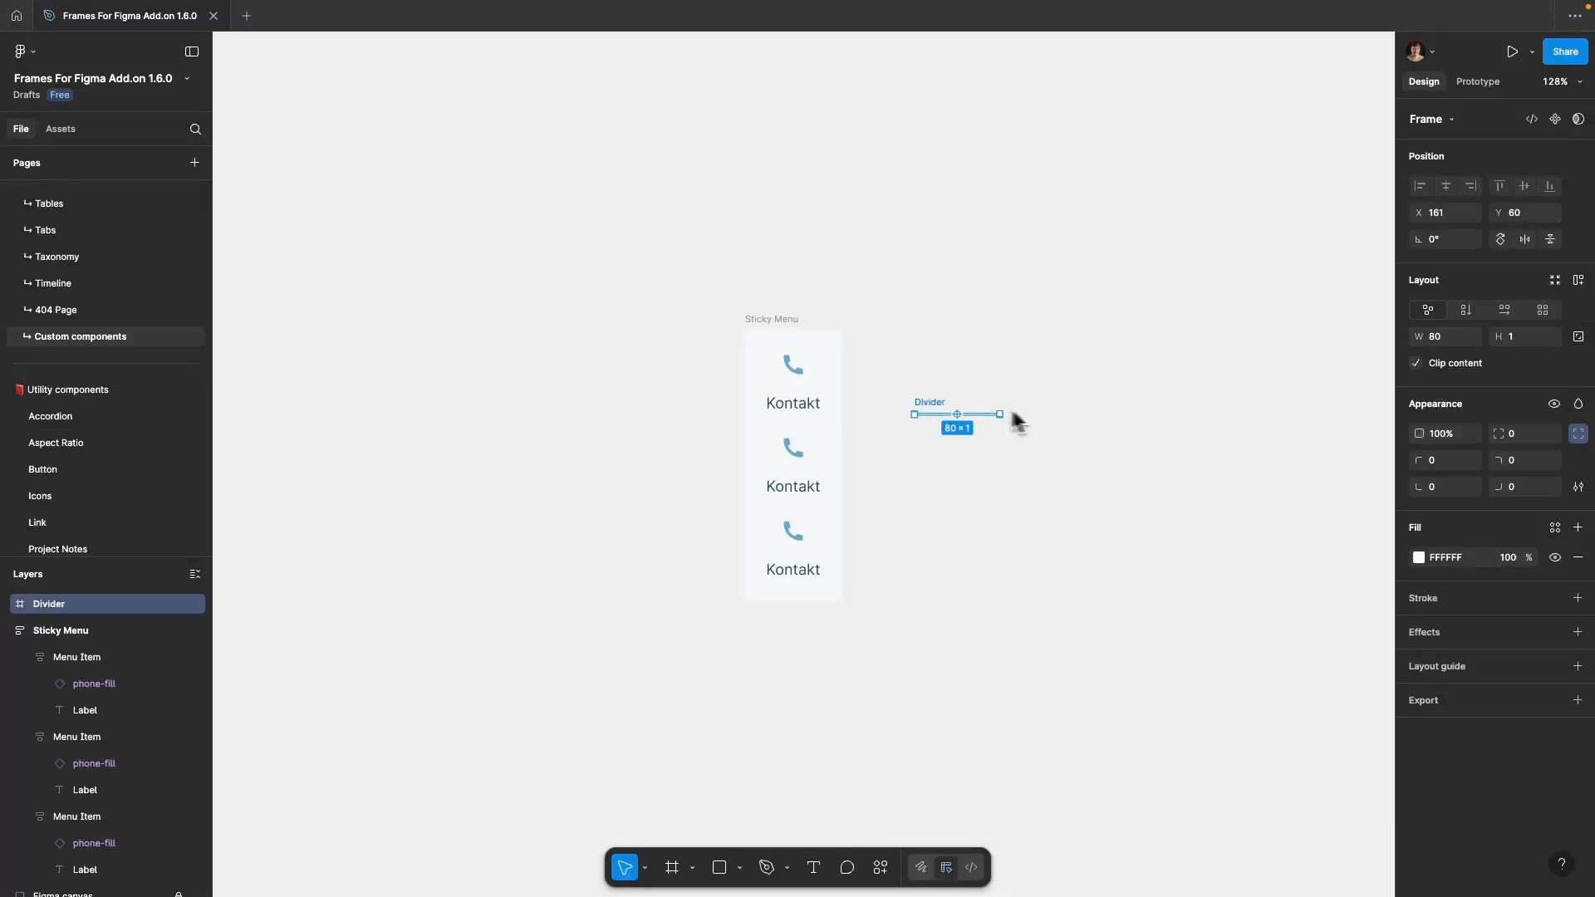
# Fill the Divider with the Light primary shade and move it inside the Sticky Menu frame.
pyautogui.click(1555, 528)
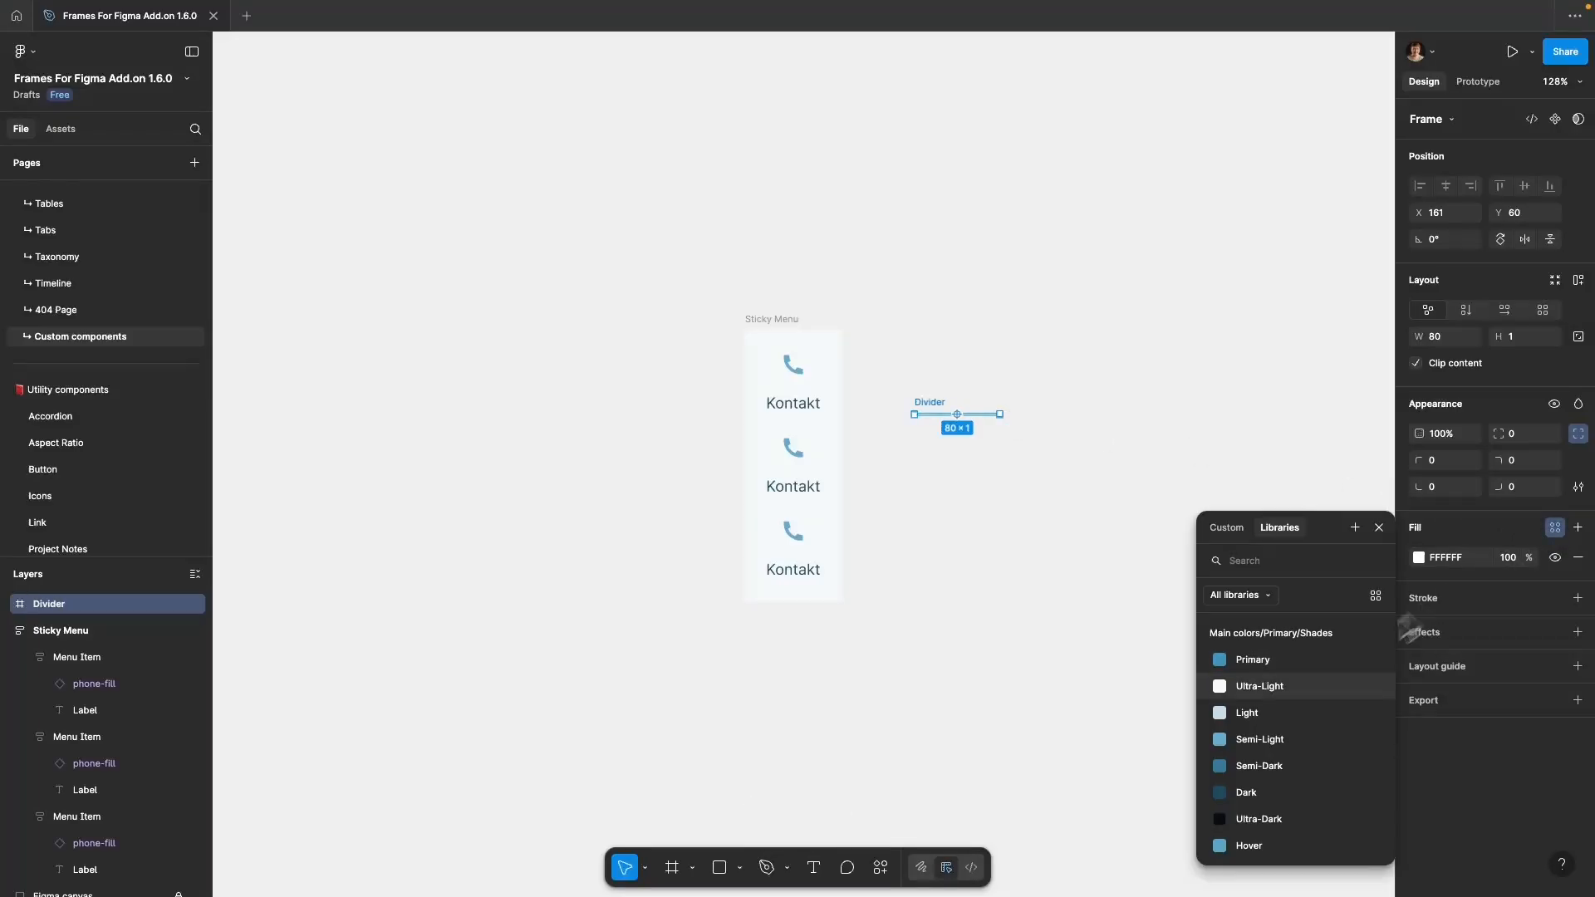
pyautogui.click(1310, 712)
pyautogui.press('super+x')
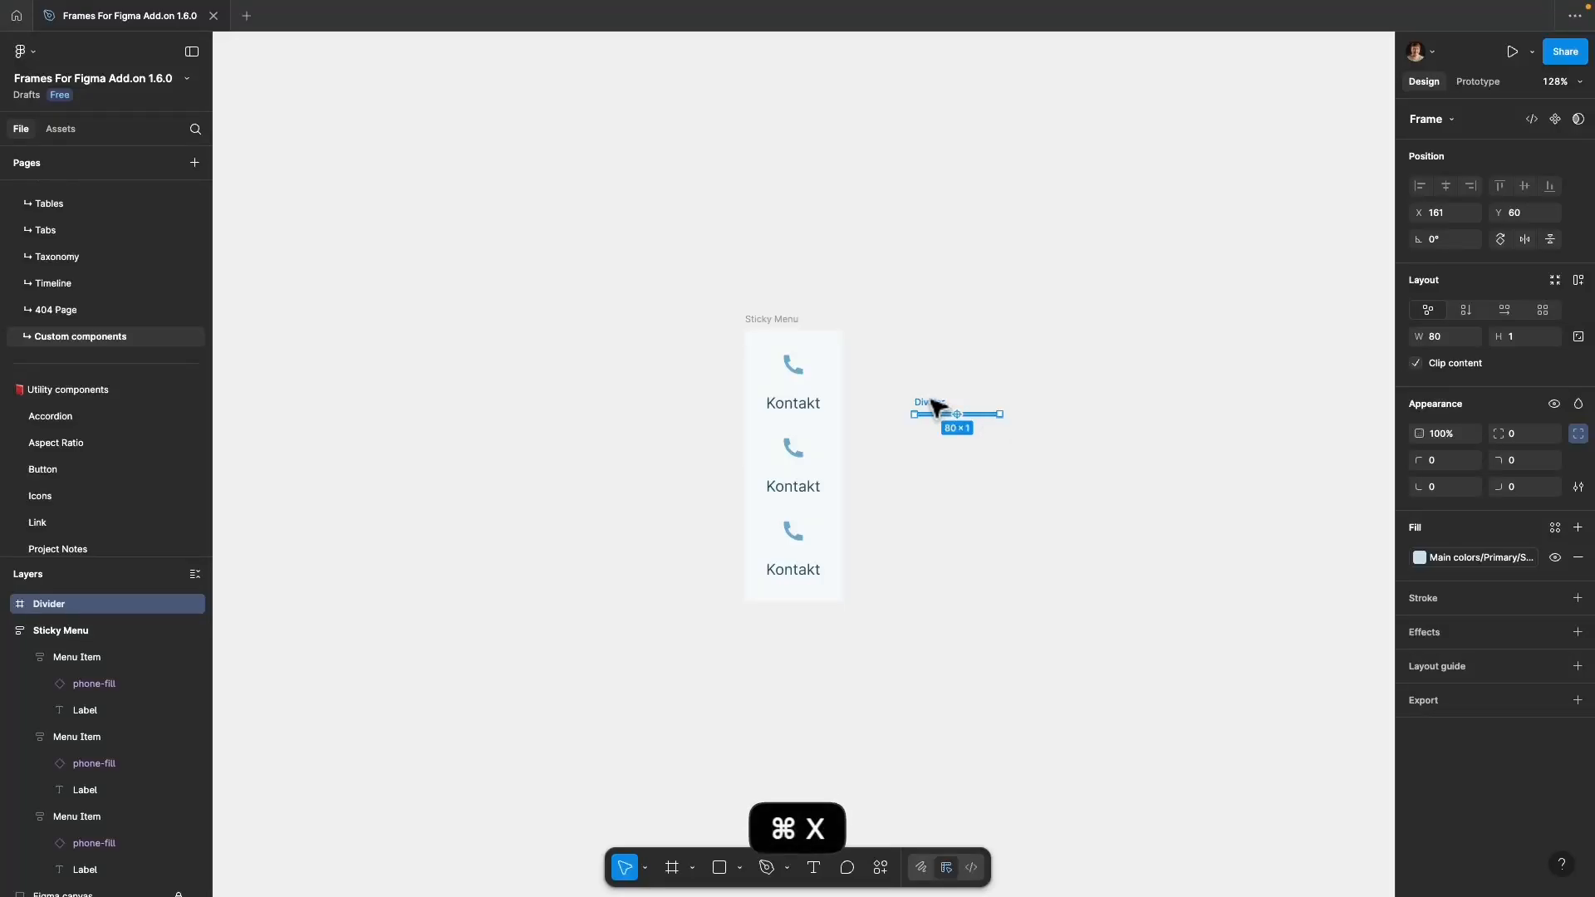
pyautogui.press('super+a')
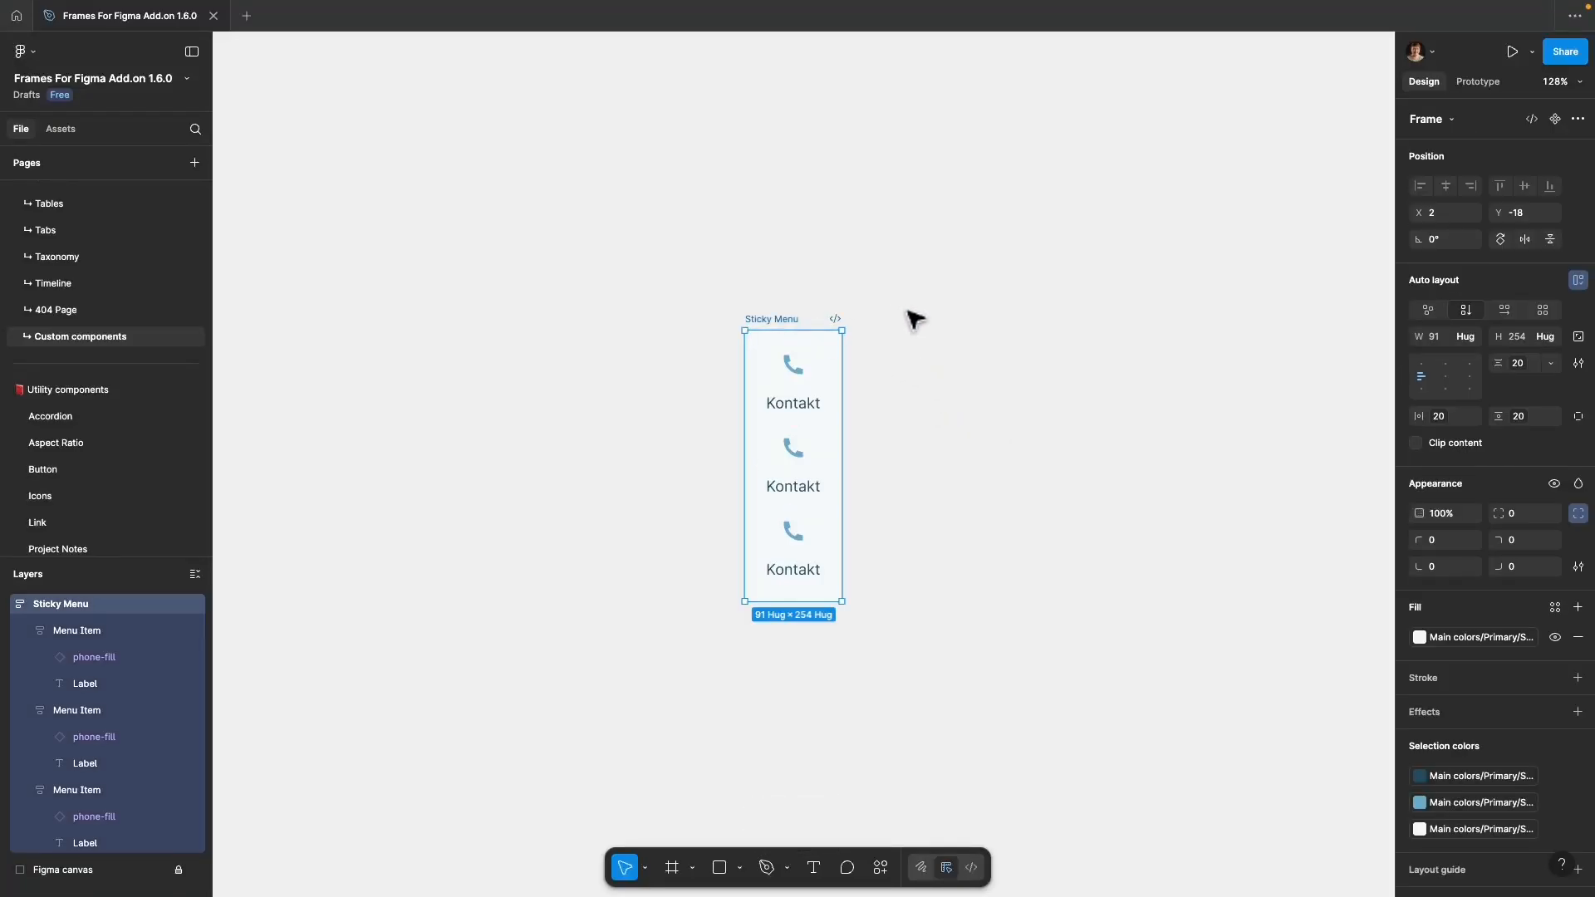
pyautogui.press('super+v')
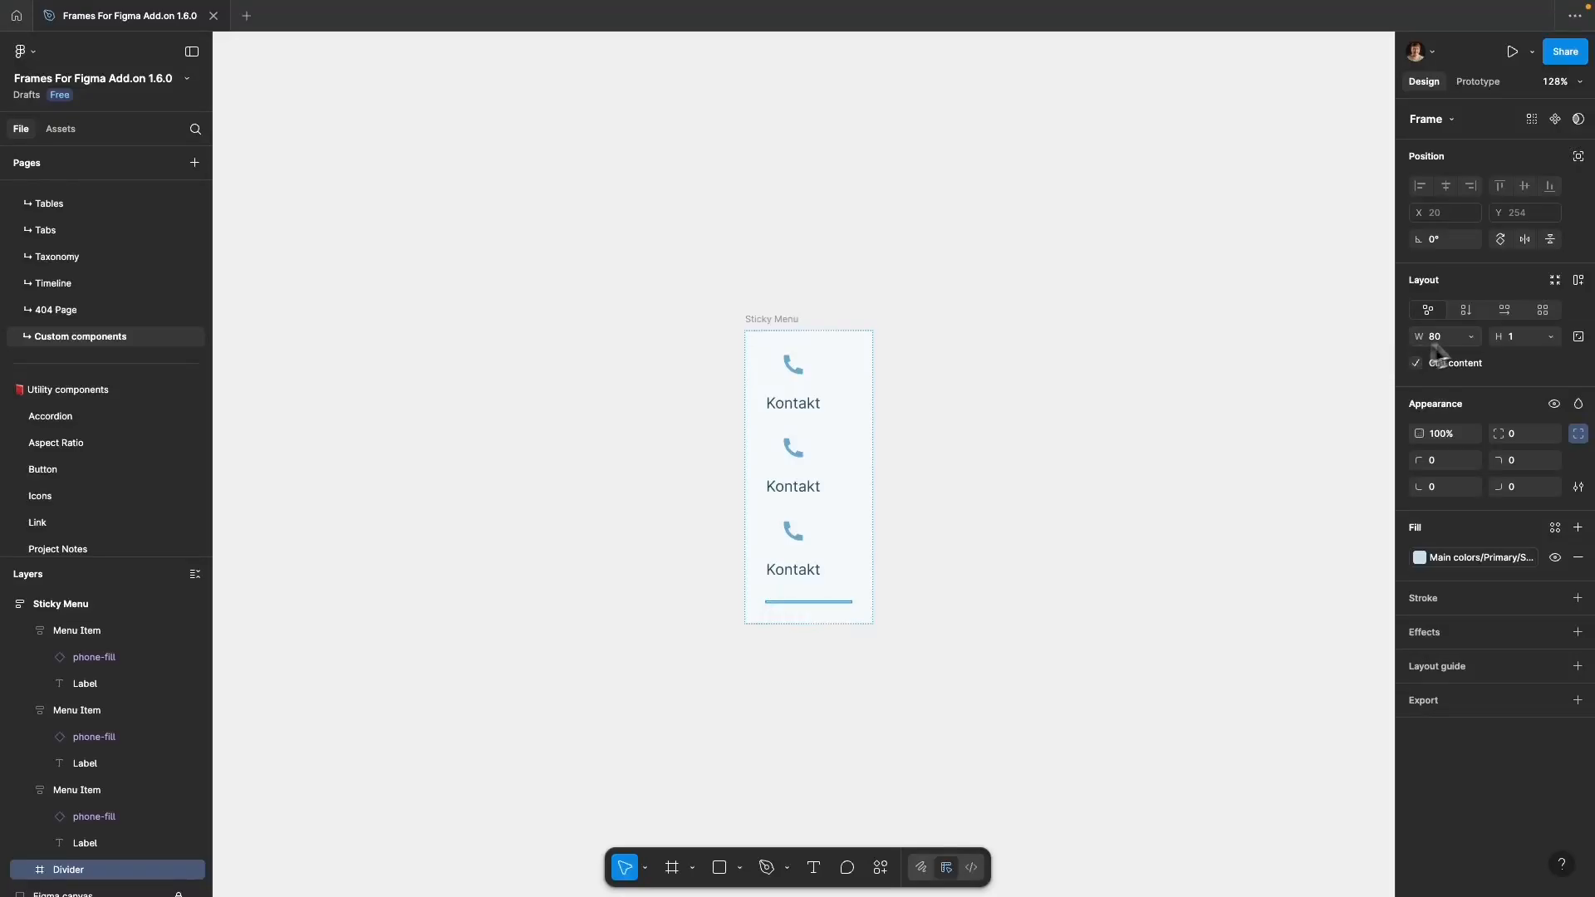
# Make the Divider fill the menu's width and place it between the first and second Menu Items.
pyautogui.click(1470, 336)
pyautogui.click(1477, 352)
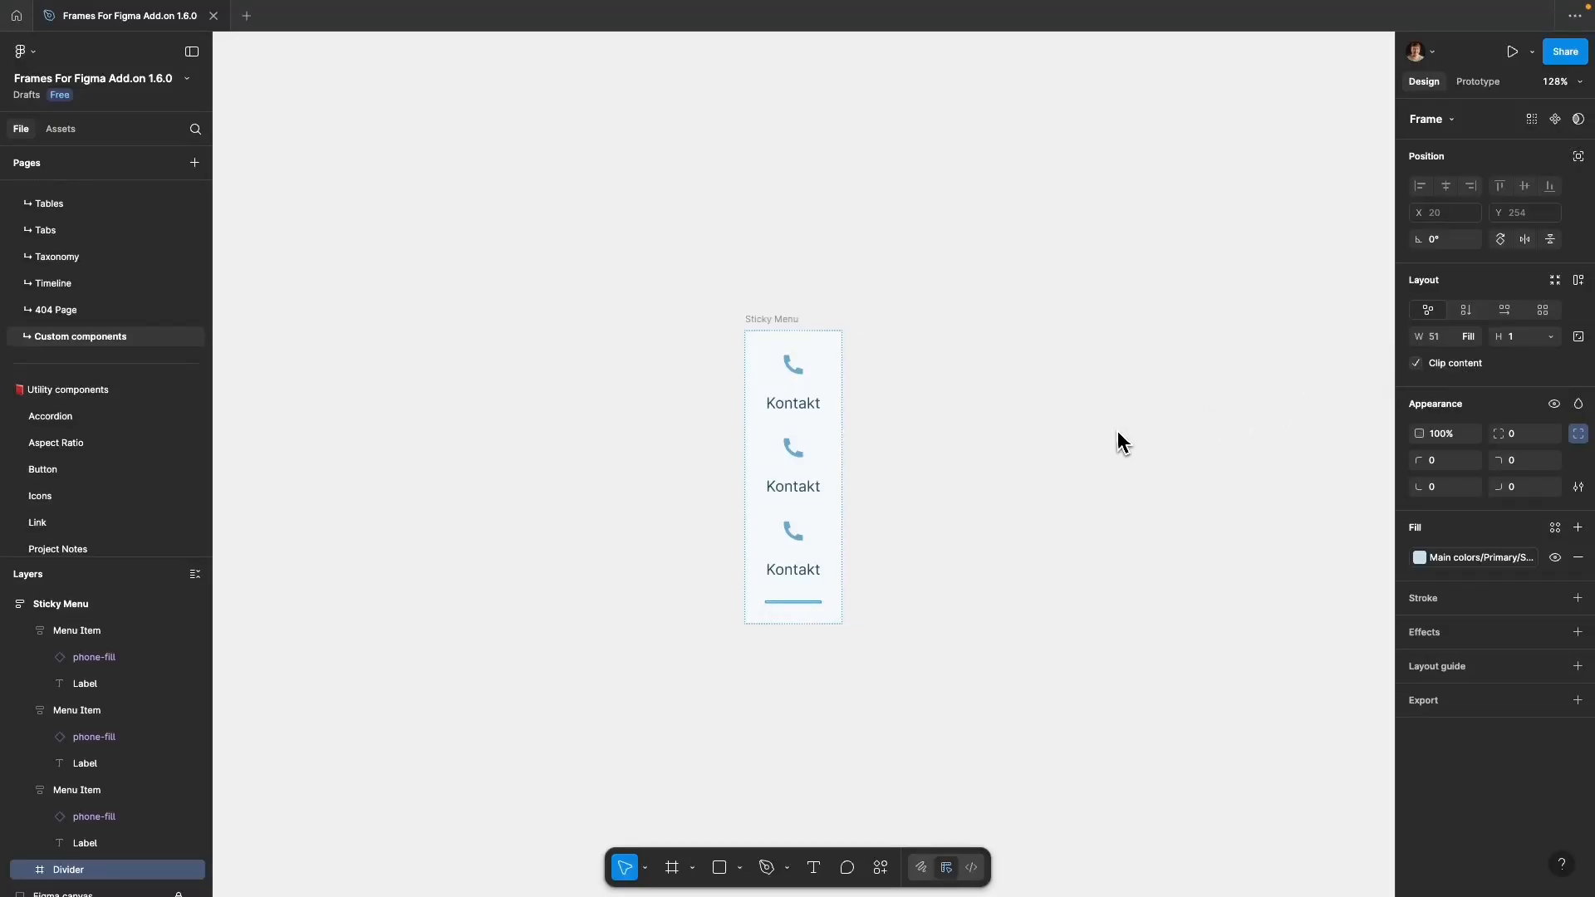
pyautogui.press('Up')
pyautogui.press('Up')
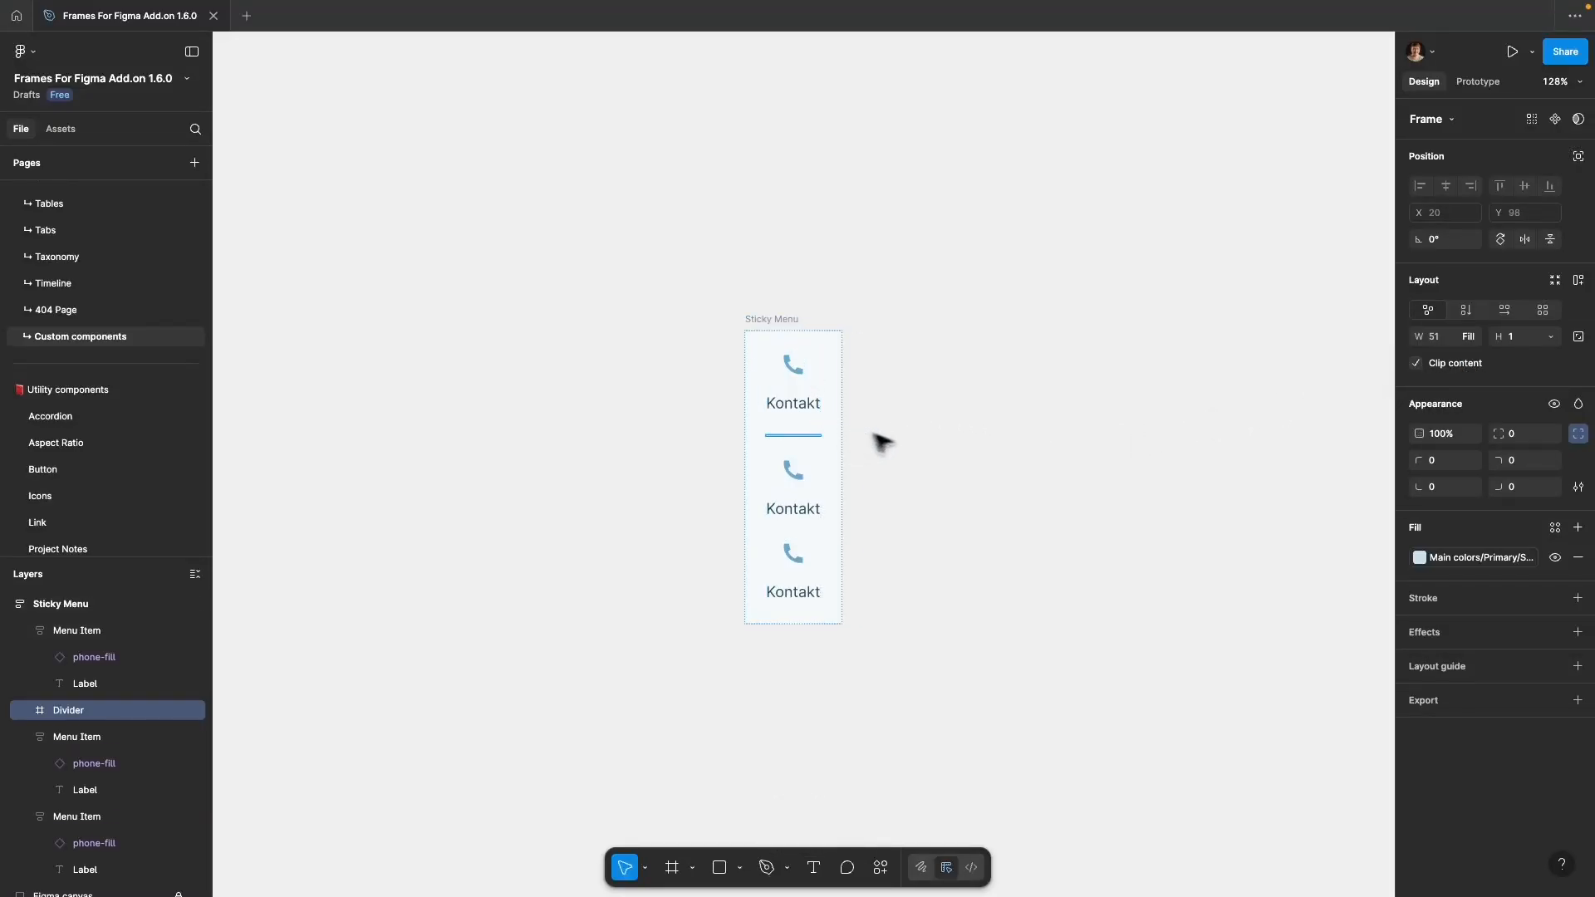
# Duplicate the Divider, place the copy between the second and third Menu Items, and collapse the layers.
pyautogui.press('super+d')
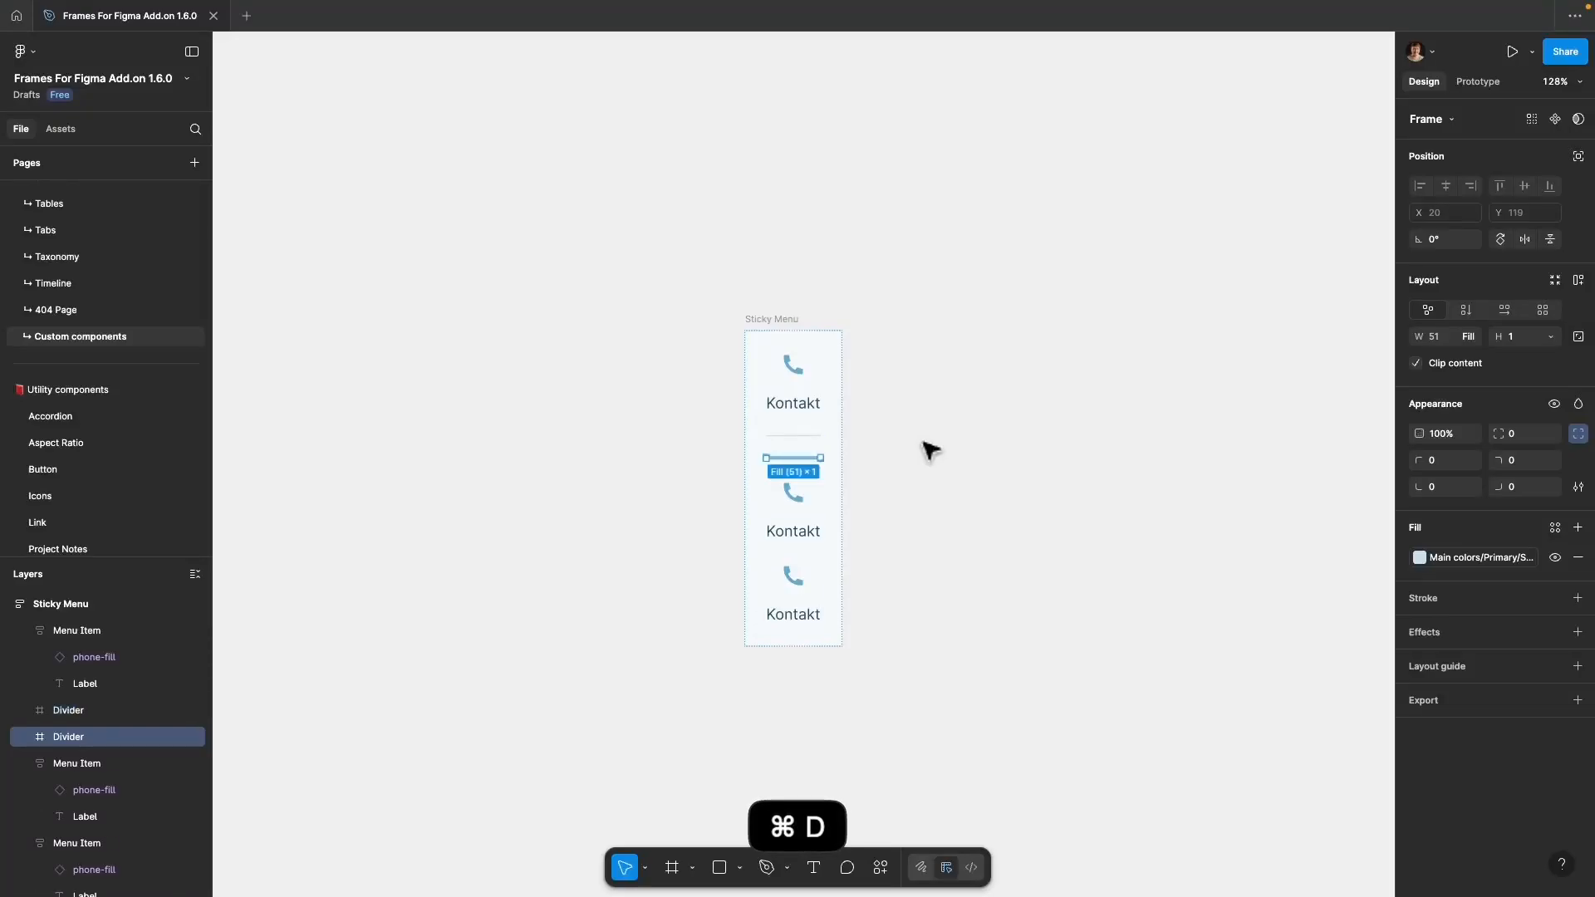
pyautogui.press('Down')
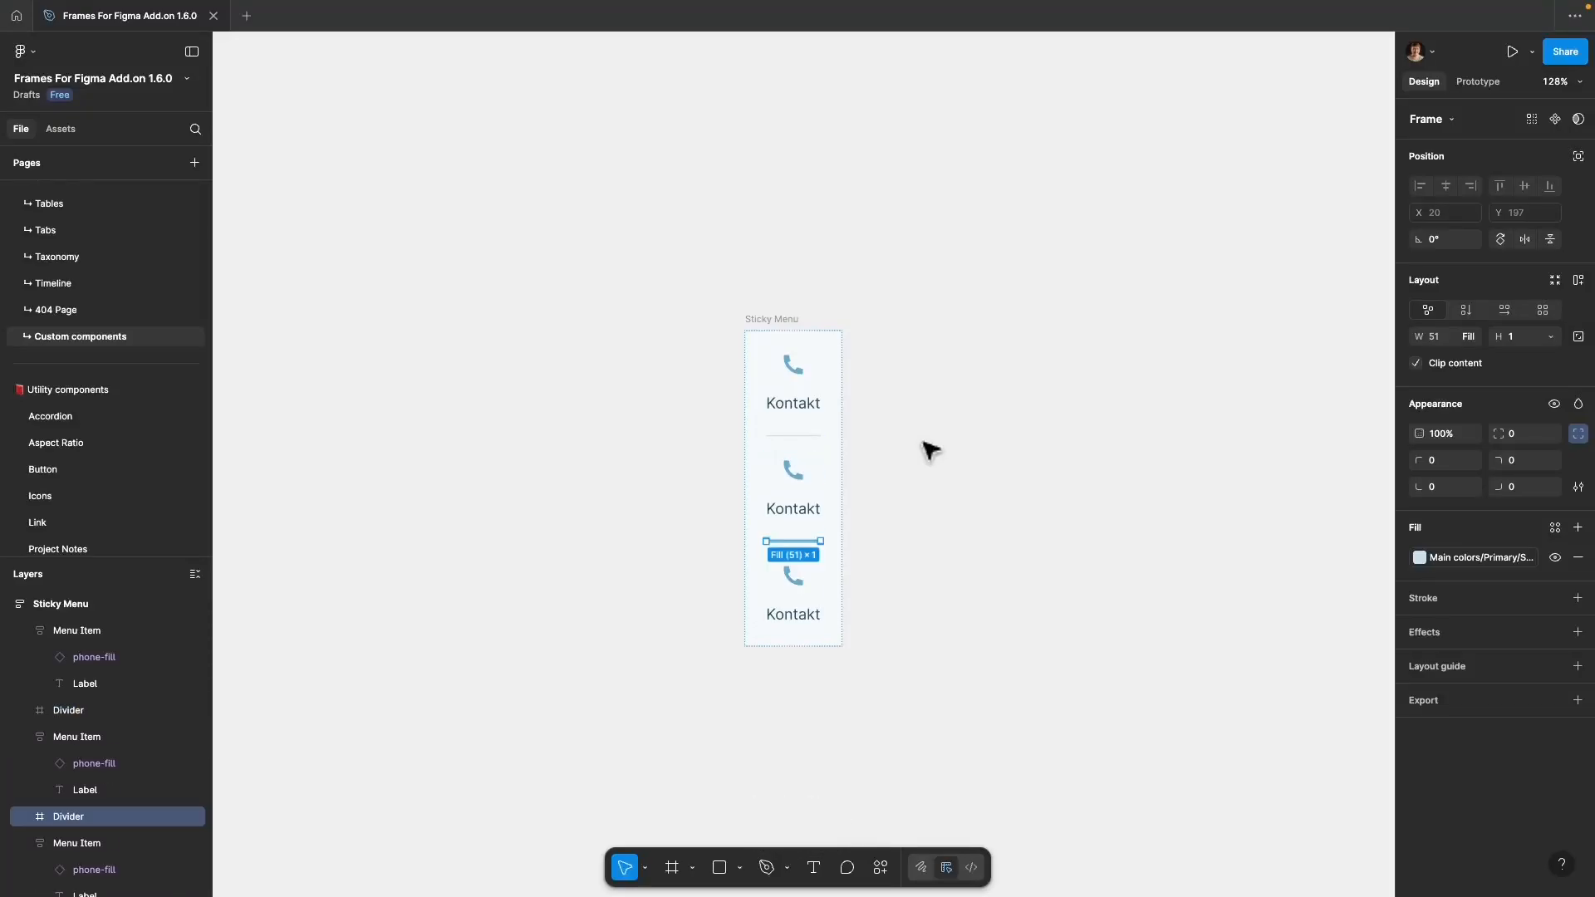
pyautogui.click(929, 450)
pyautogui.hotkey('alt', 'l')
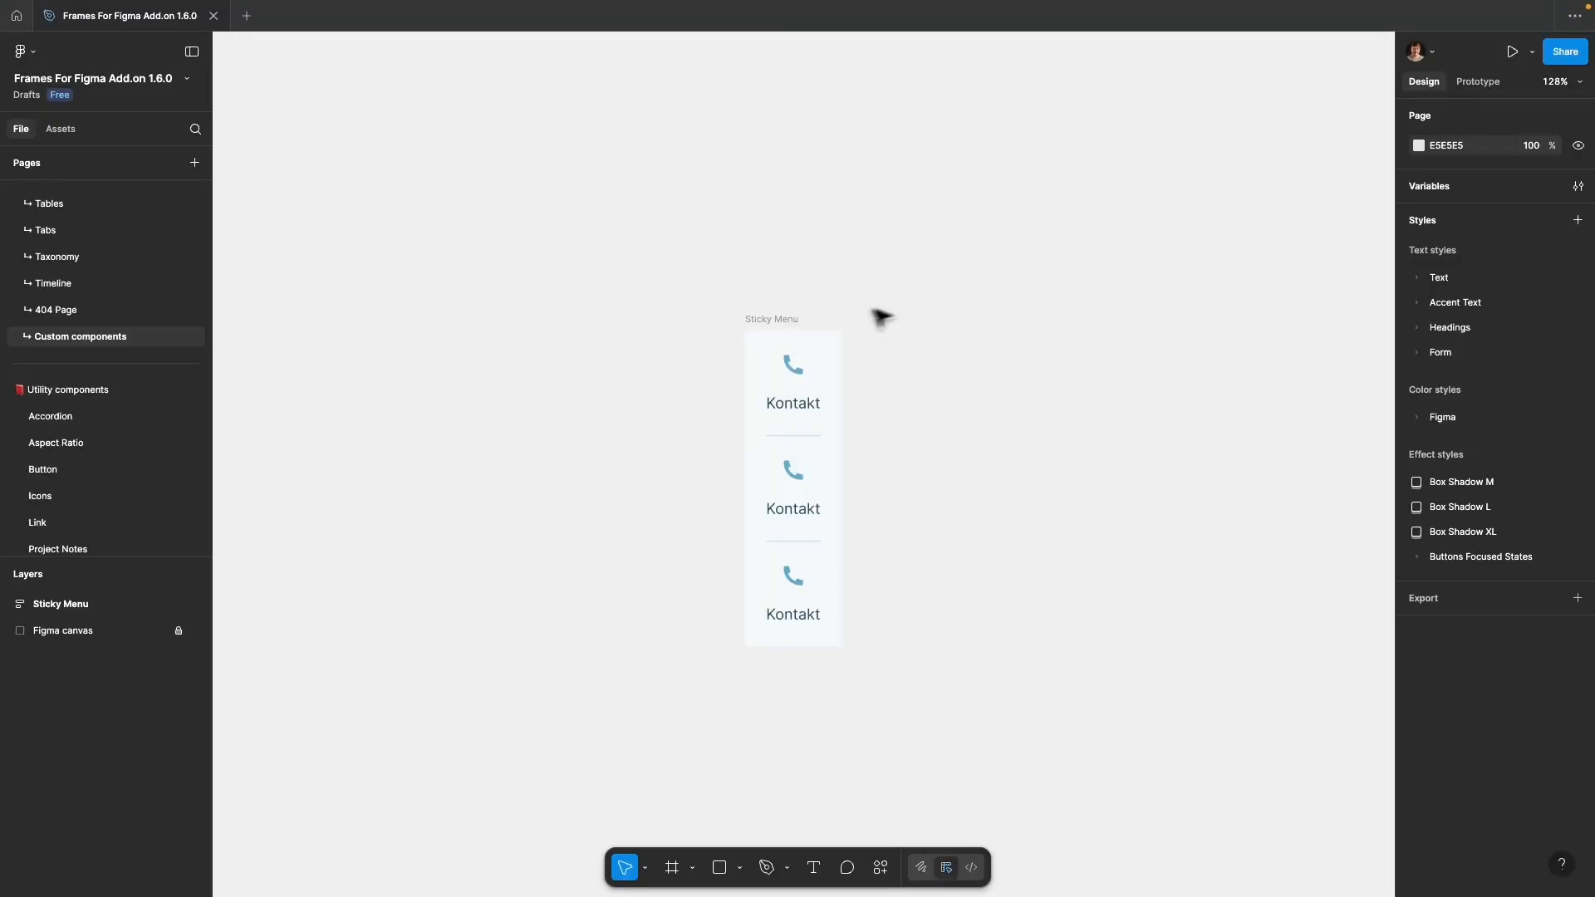
# Apply the Global Radius variable to the top-left and bottom-left corners of the Sticky Menu frame.
pyautogui.click(785, 324)
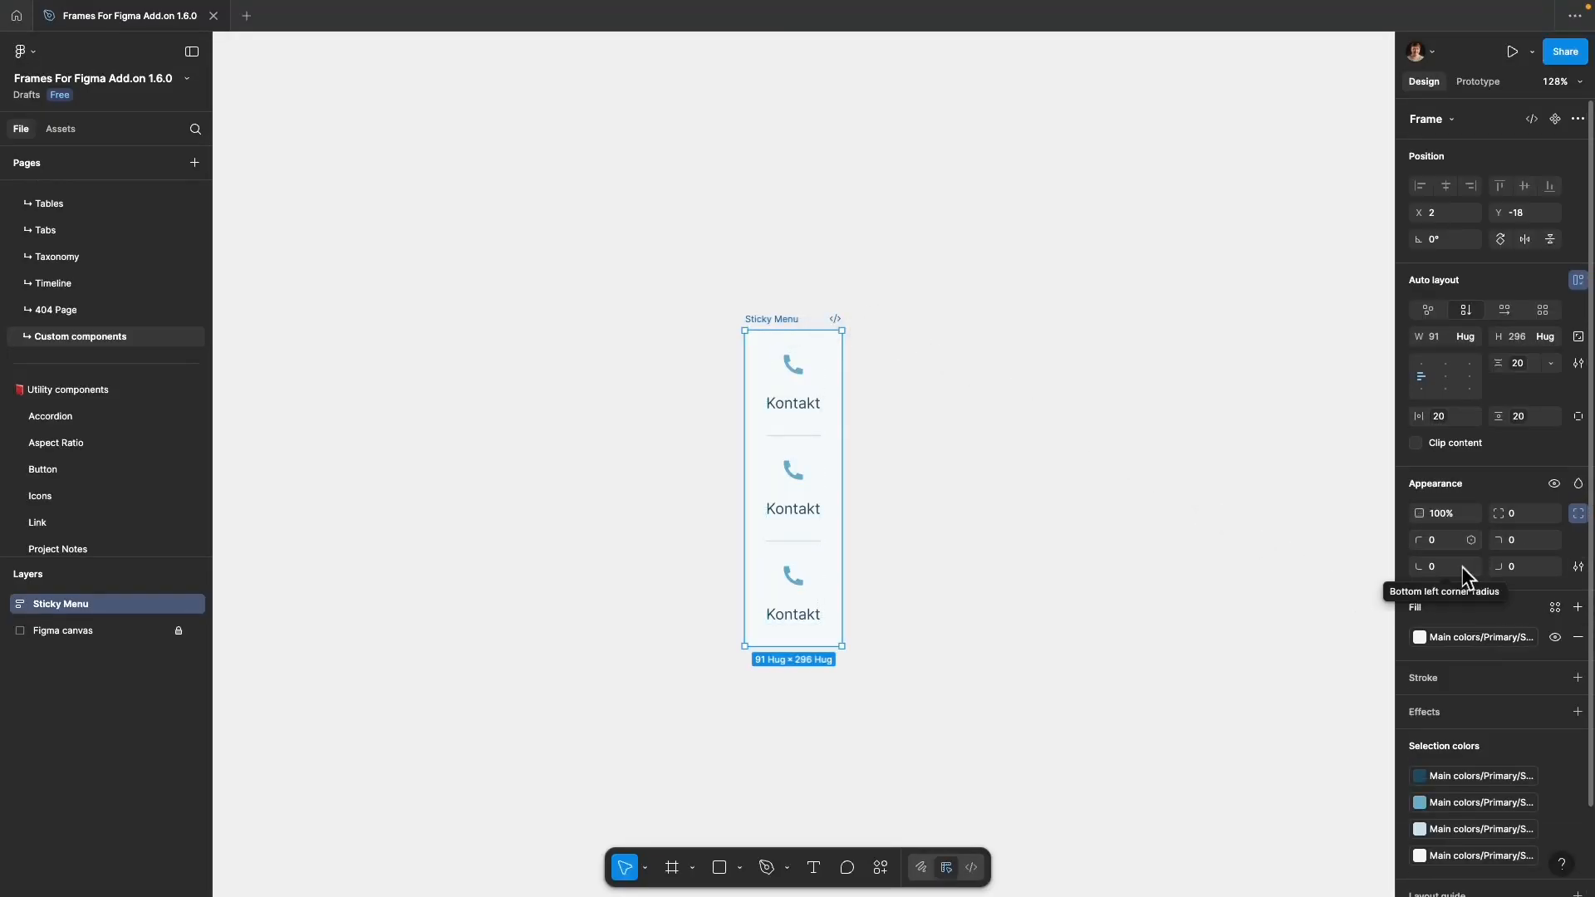
pyautogui.click(1471, 540)
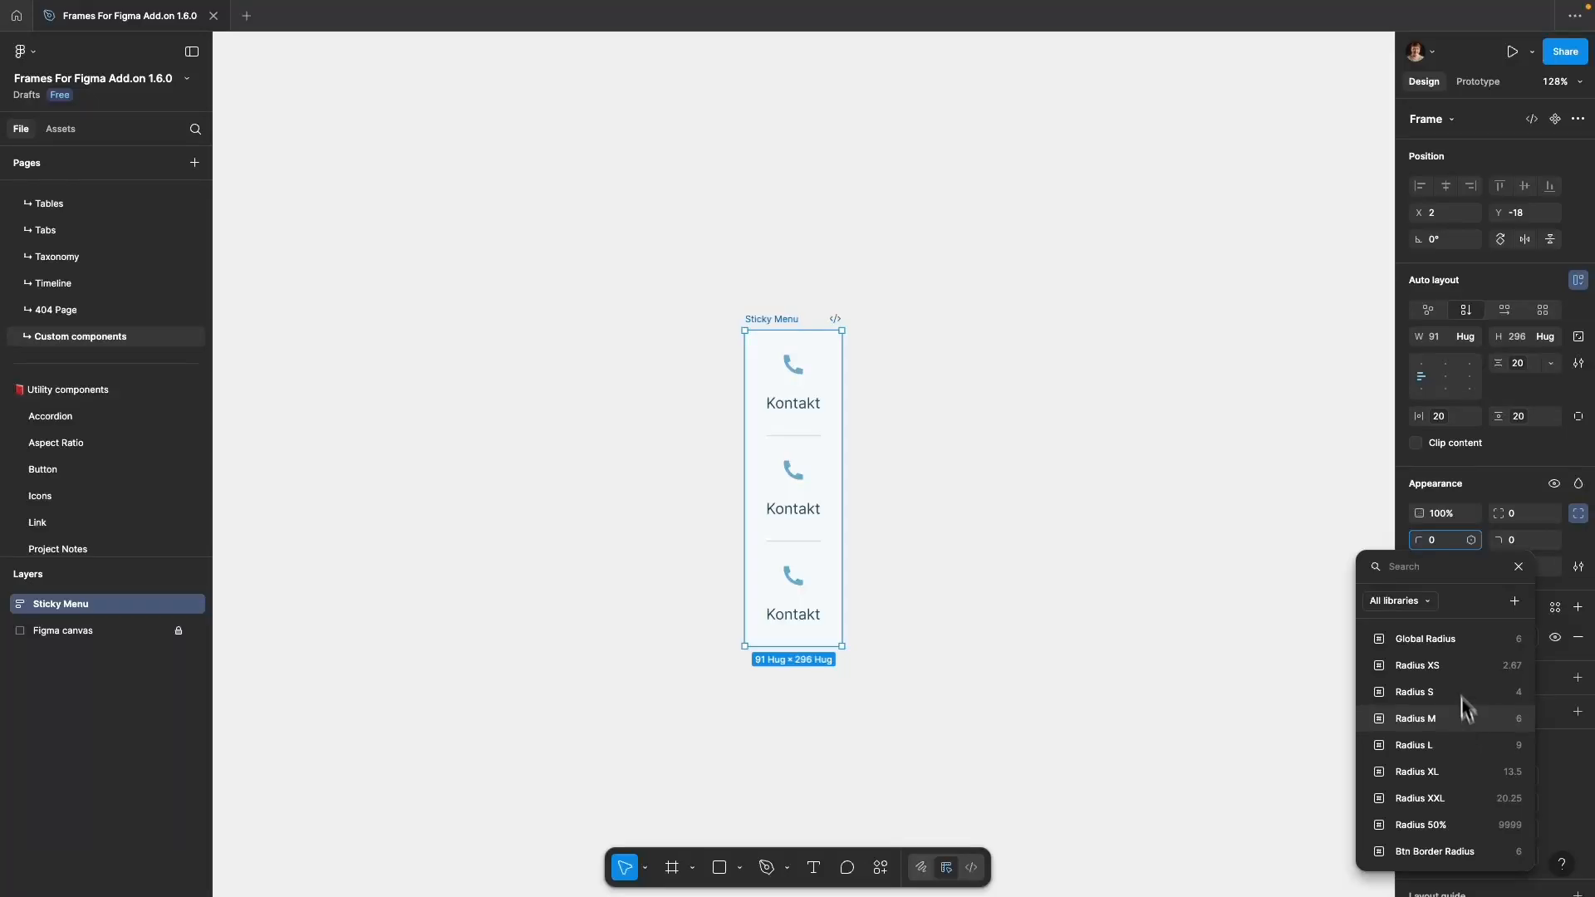
pyautogui.click(1456, 639)
pyautogui.click(1471, 567)
pyautogui.click(1450, 664)
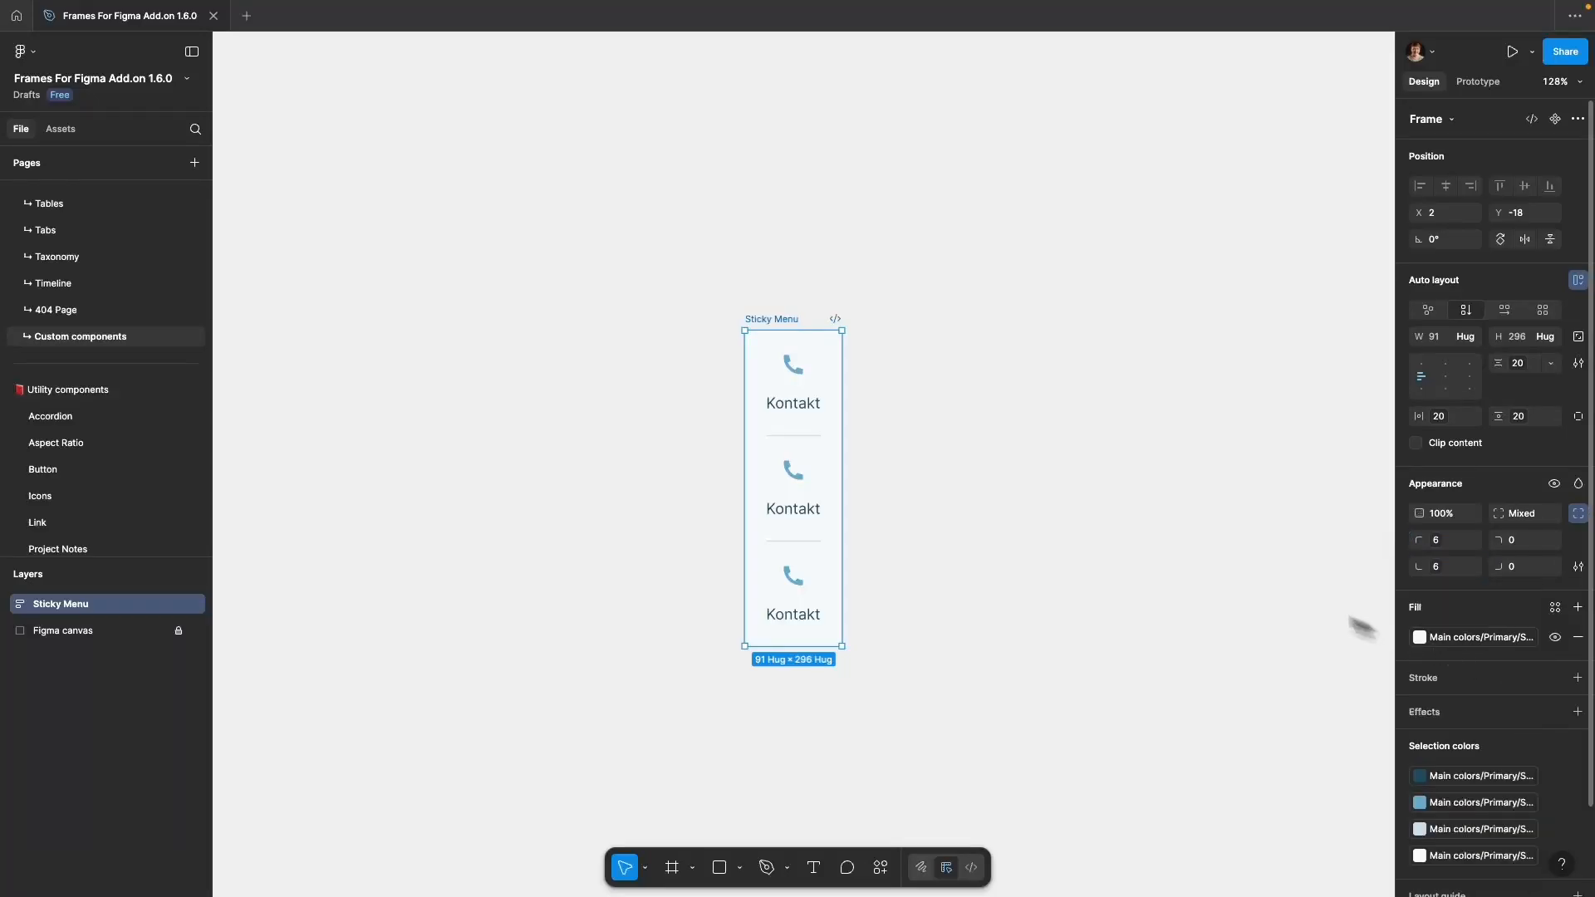
pyautogui.click(1196, 559)
pyautogui.hotkey('alt', 'l')
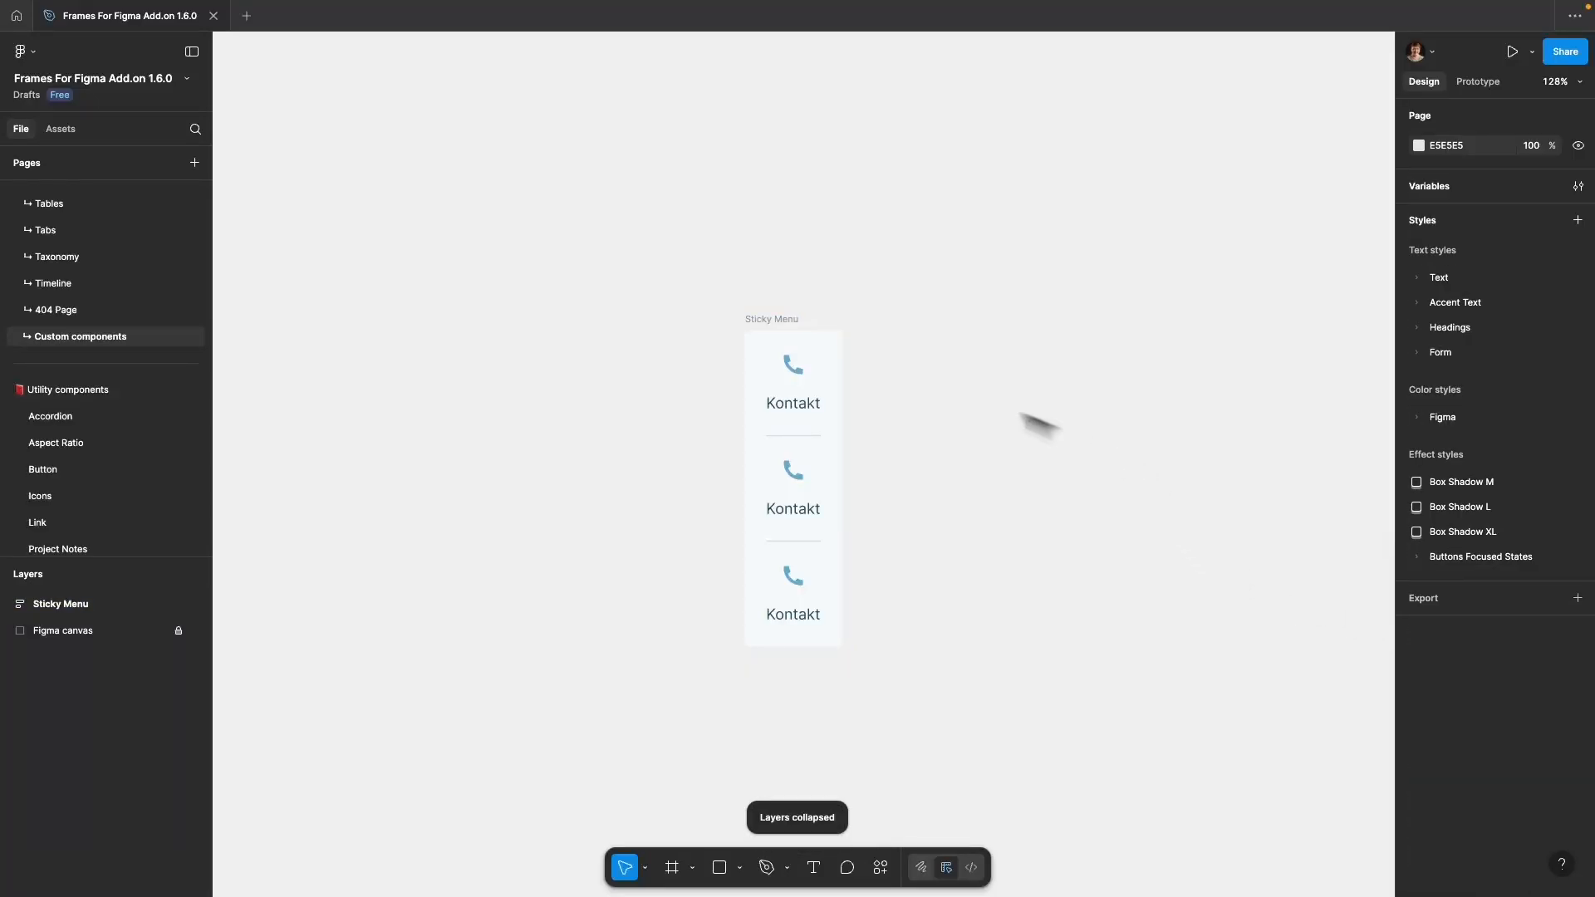
# Apply the Box Shadow M effect style to the Sticky Menu frame and collapse the layers.
pyautogui.click(790, 322)
pyautogui.click(1555, 711)
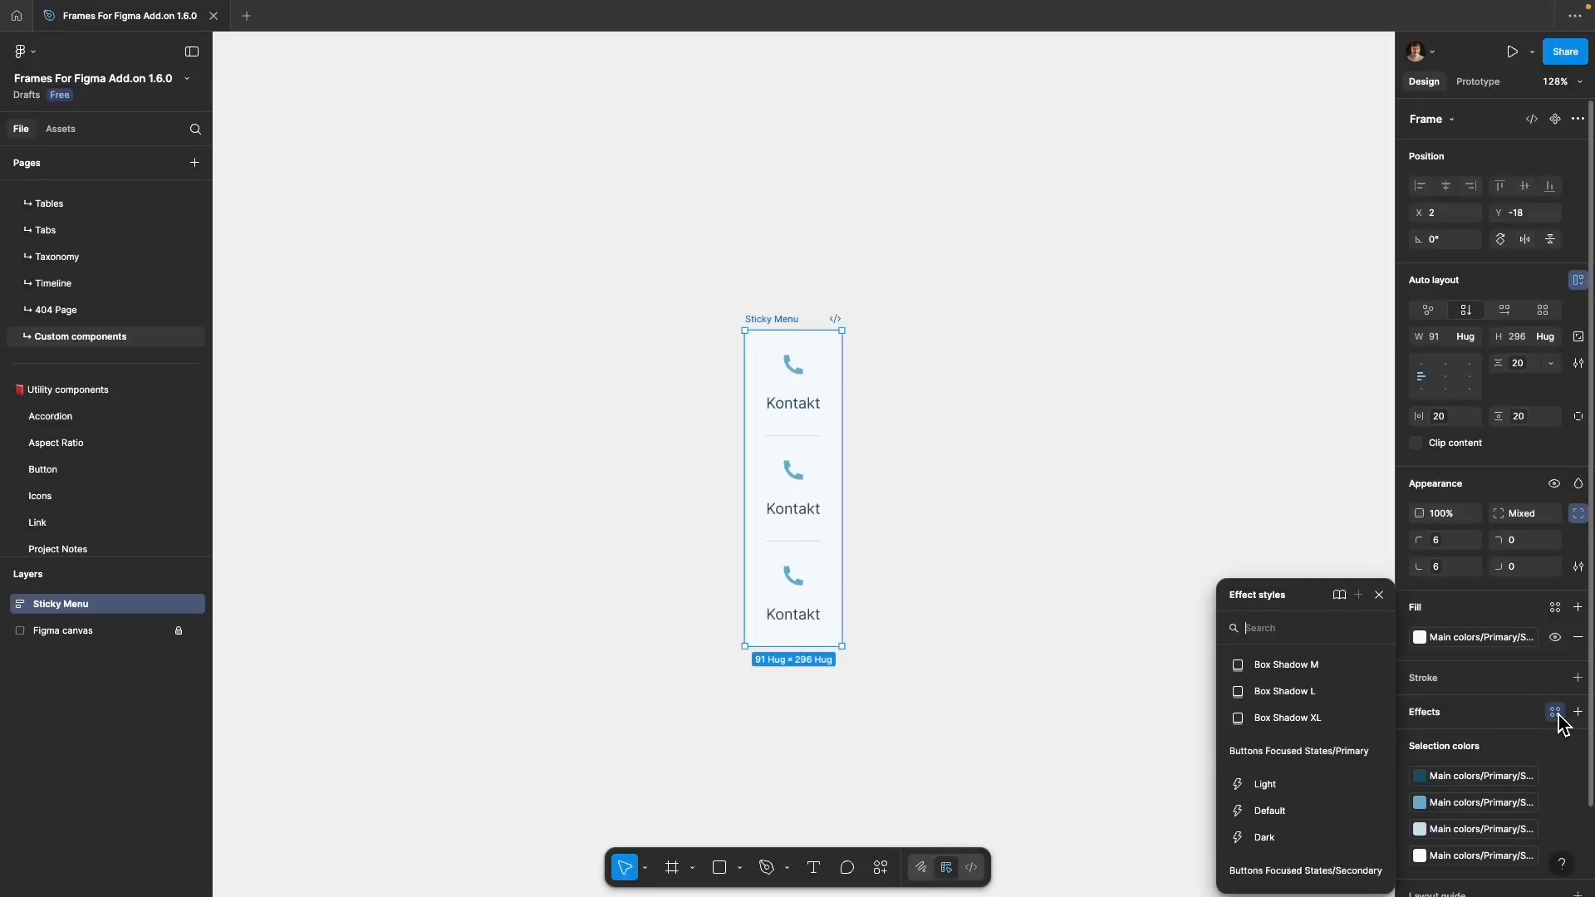
pyautogui.click(1291, 664)
pyautogui.click(1194, 624)
pyautogui.hotkey('alt', 'l')
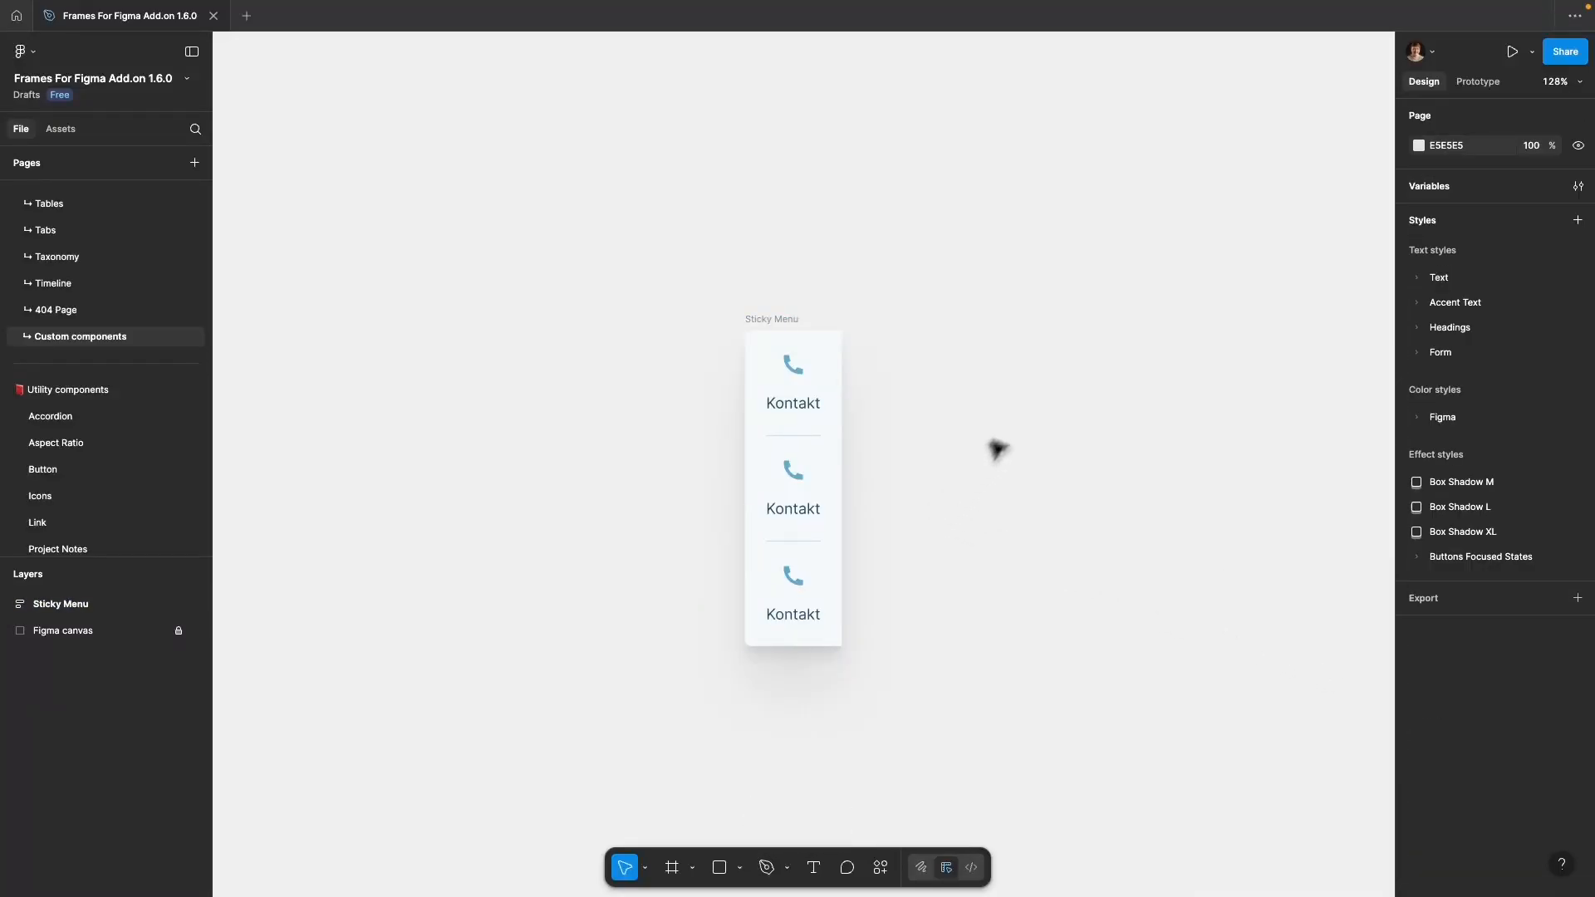
# Change the second Menu Item's label to "Info" and the third one's label to "News".
pyautogui.click(798, 514)
pyautogui.doubleClick(794, 512)
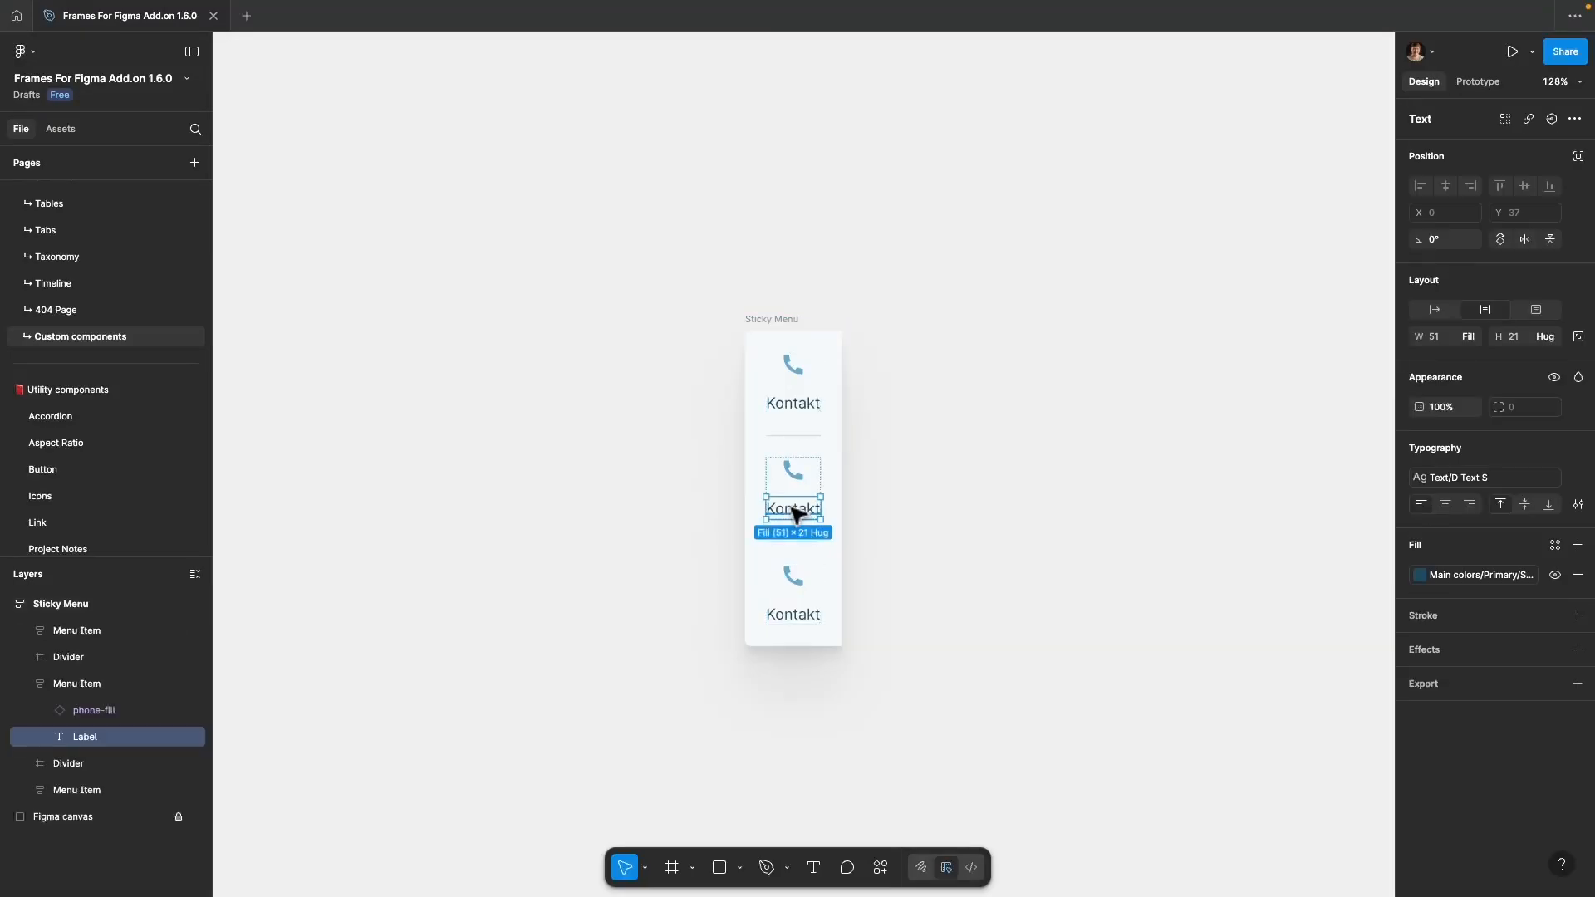
pyautogui.write('Info')
pyautogui.doubleClick(804, 614)
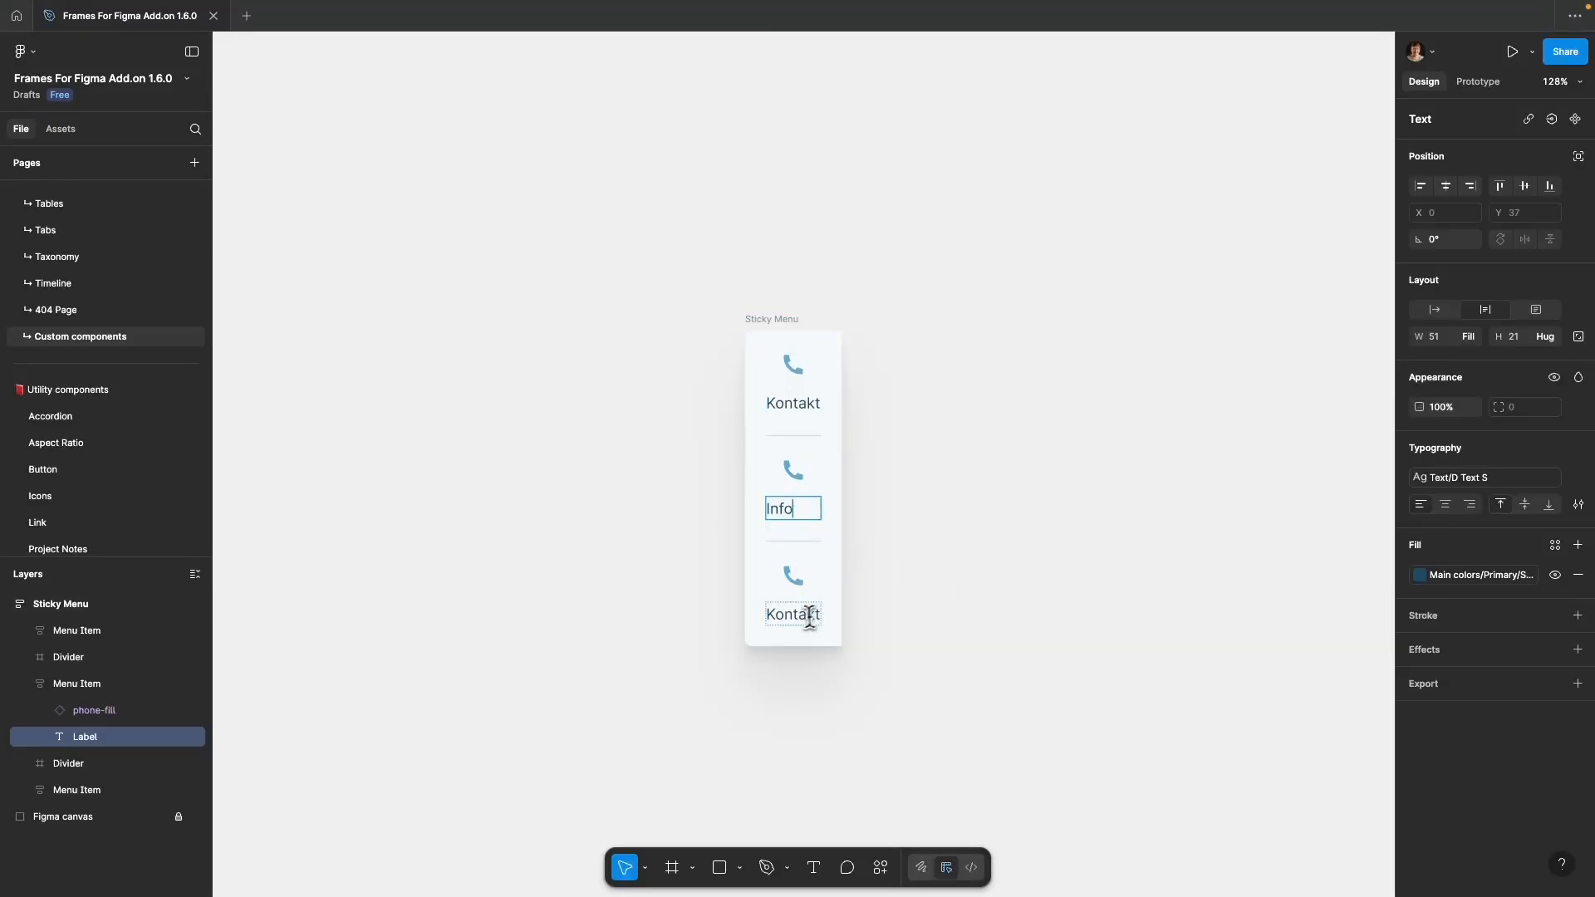
pyautogui.press('super+a')
pyautogui.write('New')
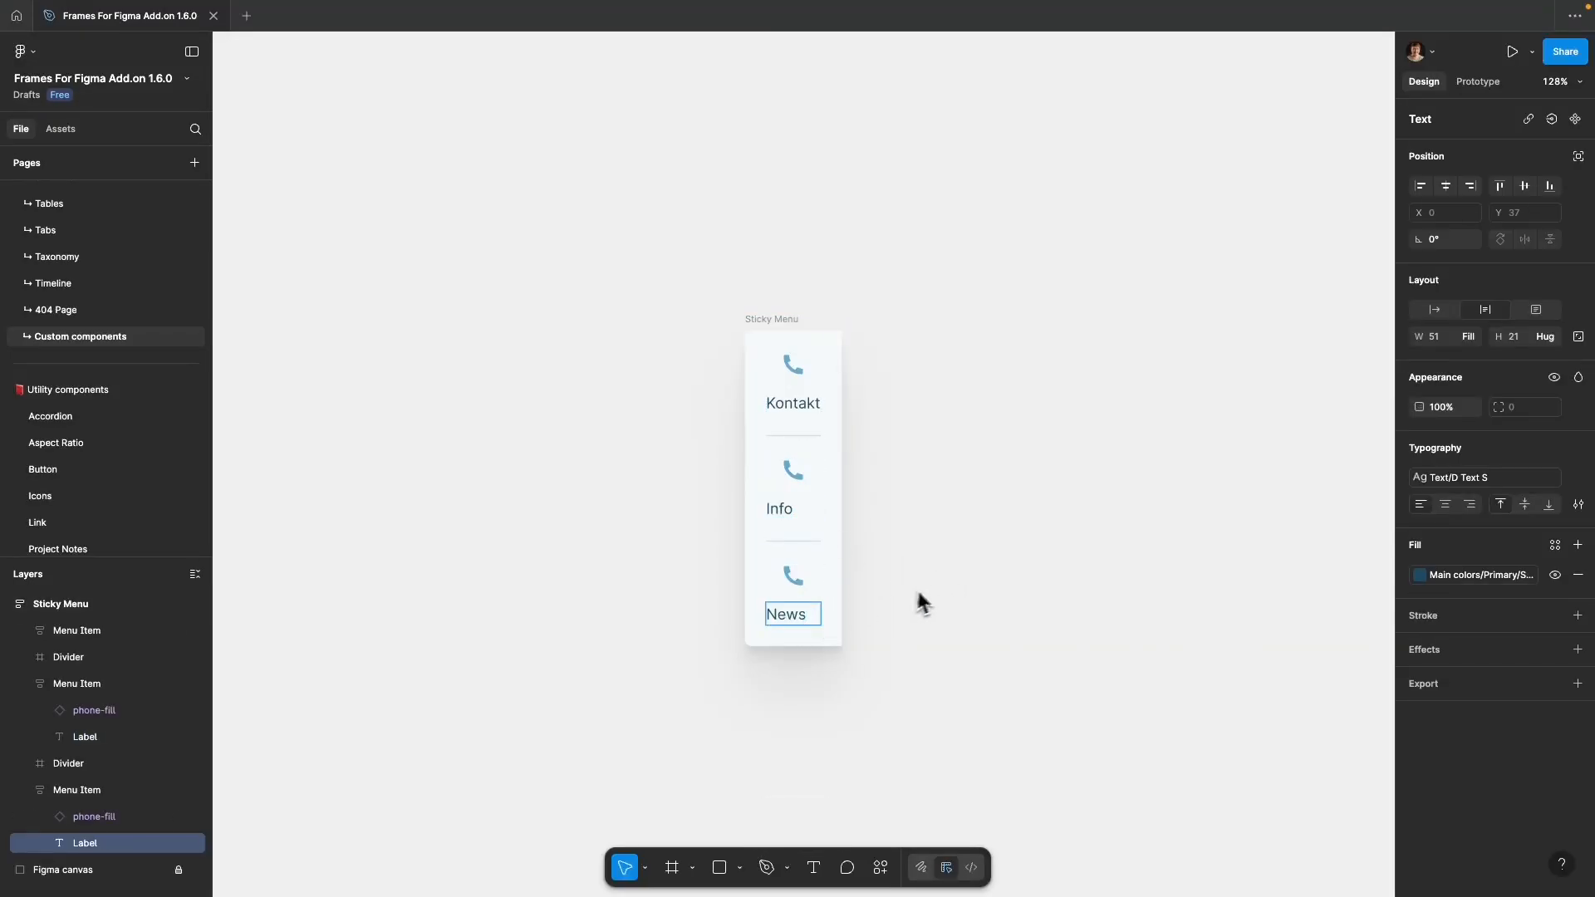
# Swap the phone icon in the second Menu Item (Info) for the information-fill icon.
pyautogui.press('Tab')
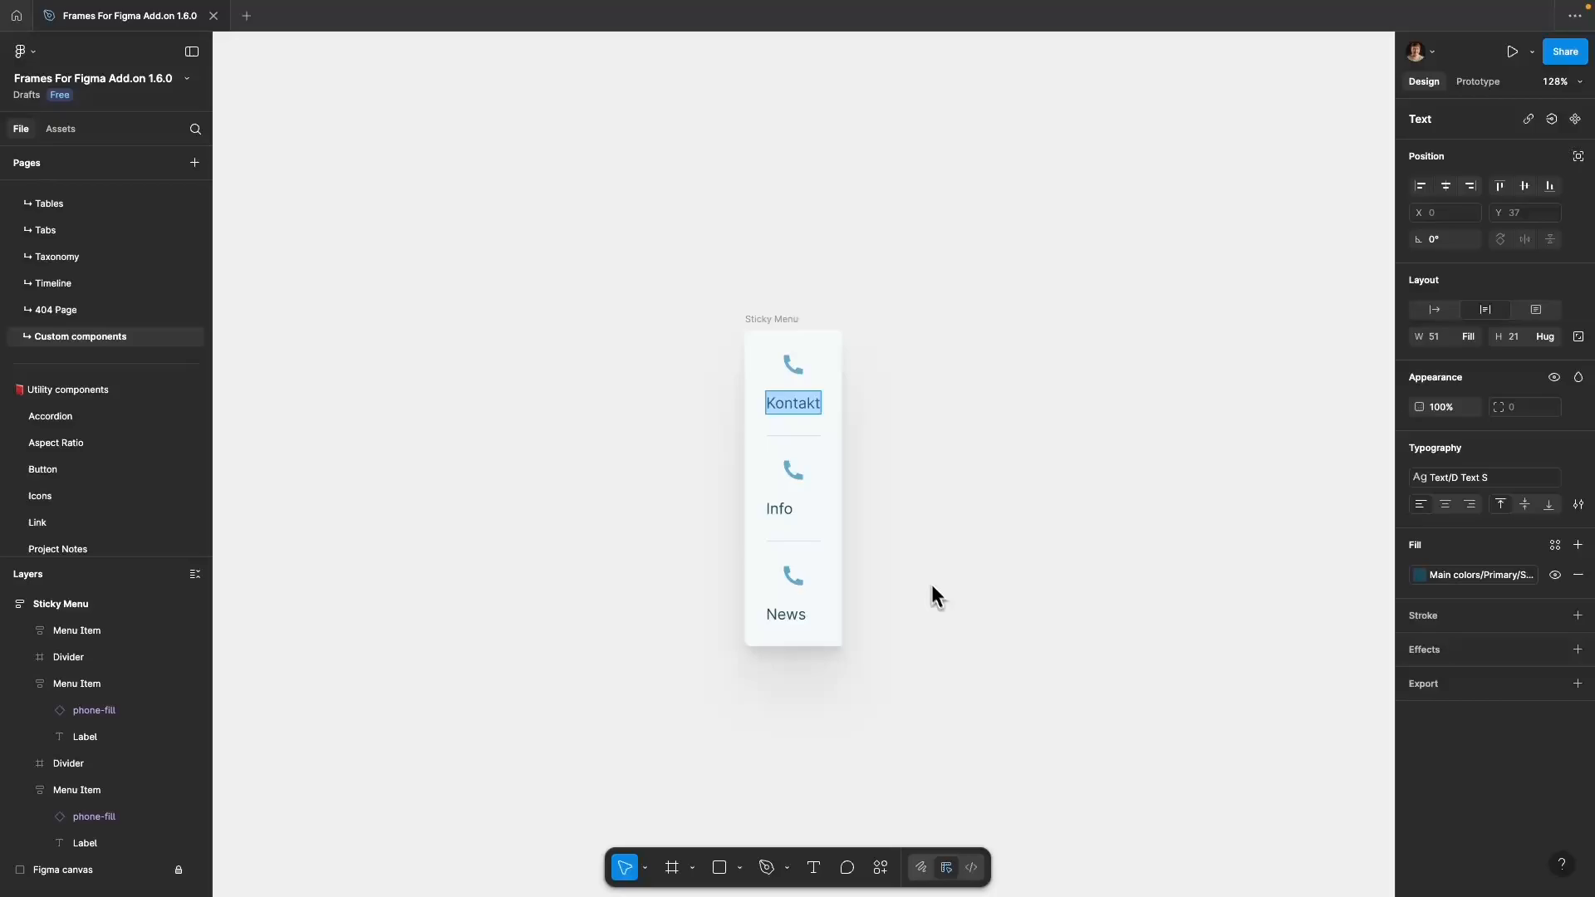
pyautogui.click(780, 508)
pyautogui.click(793, 470)
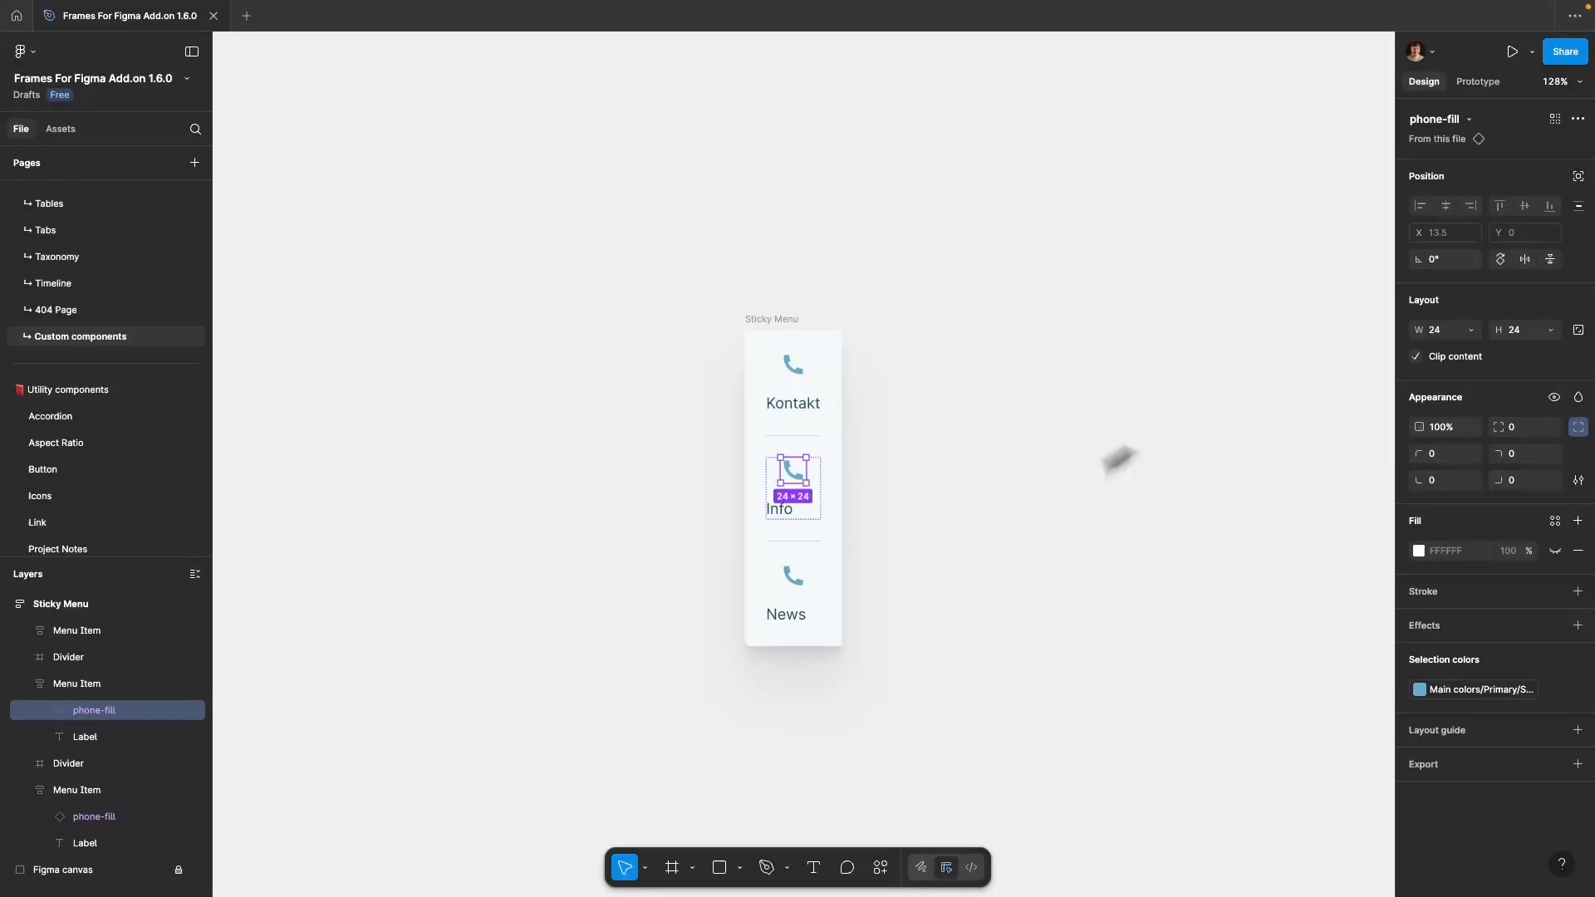
pyautogui.click(1470, 121)
pyautogui.write('info')
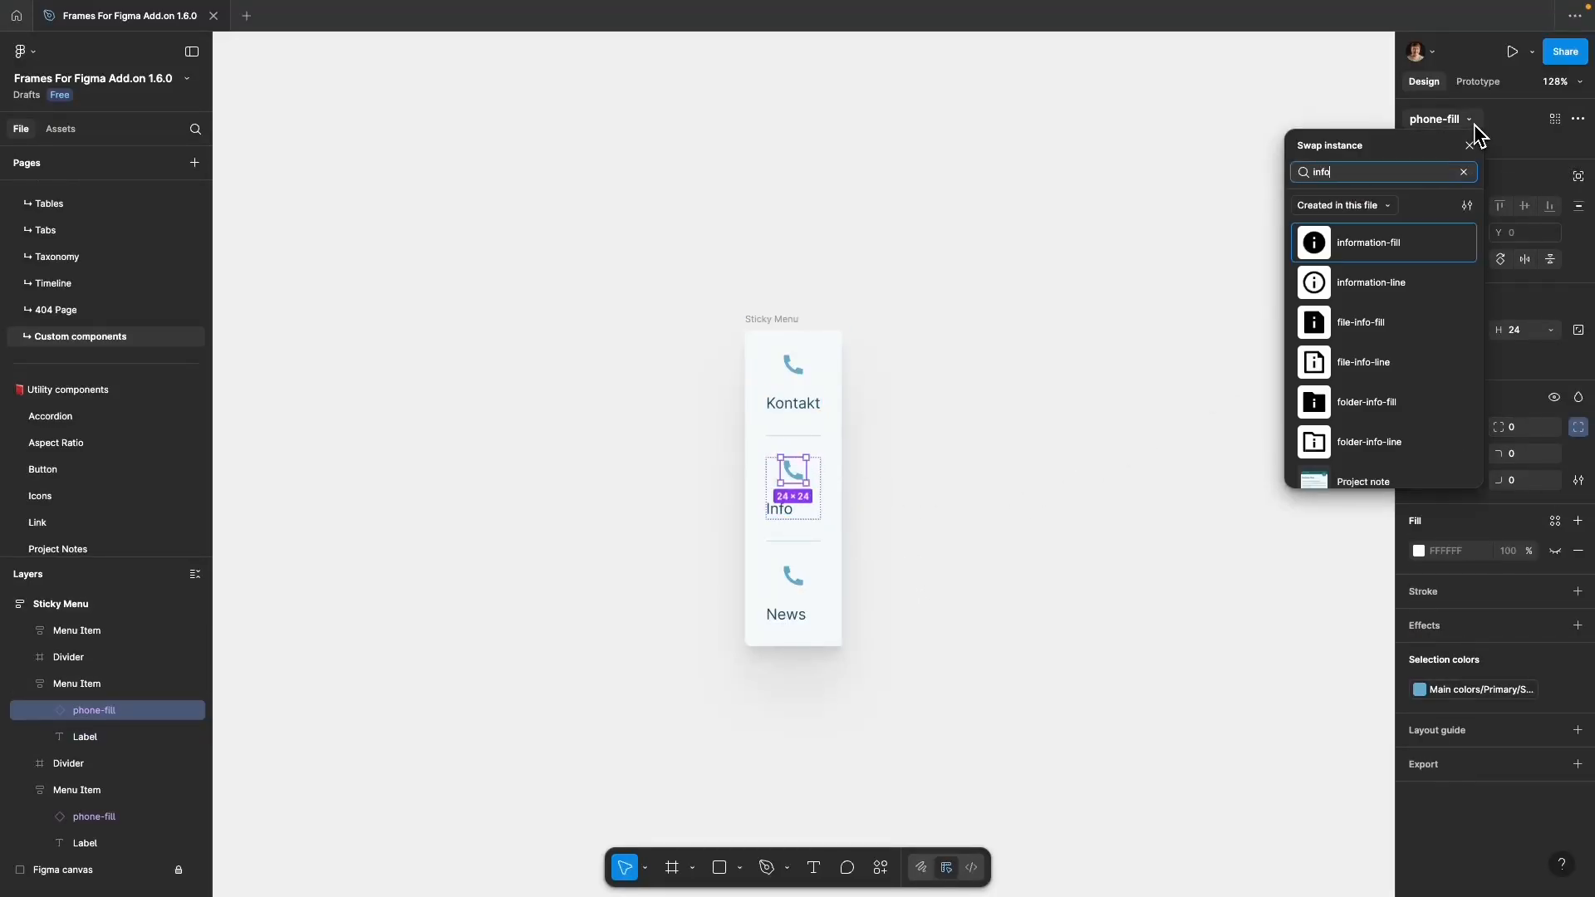
pyautogui.click(1389, 258)
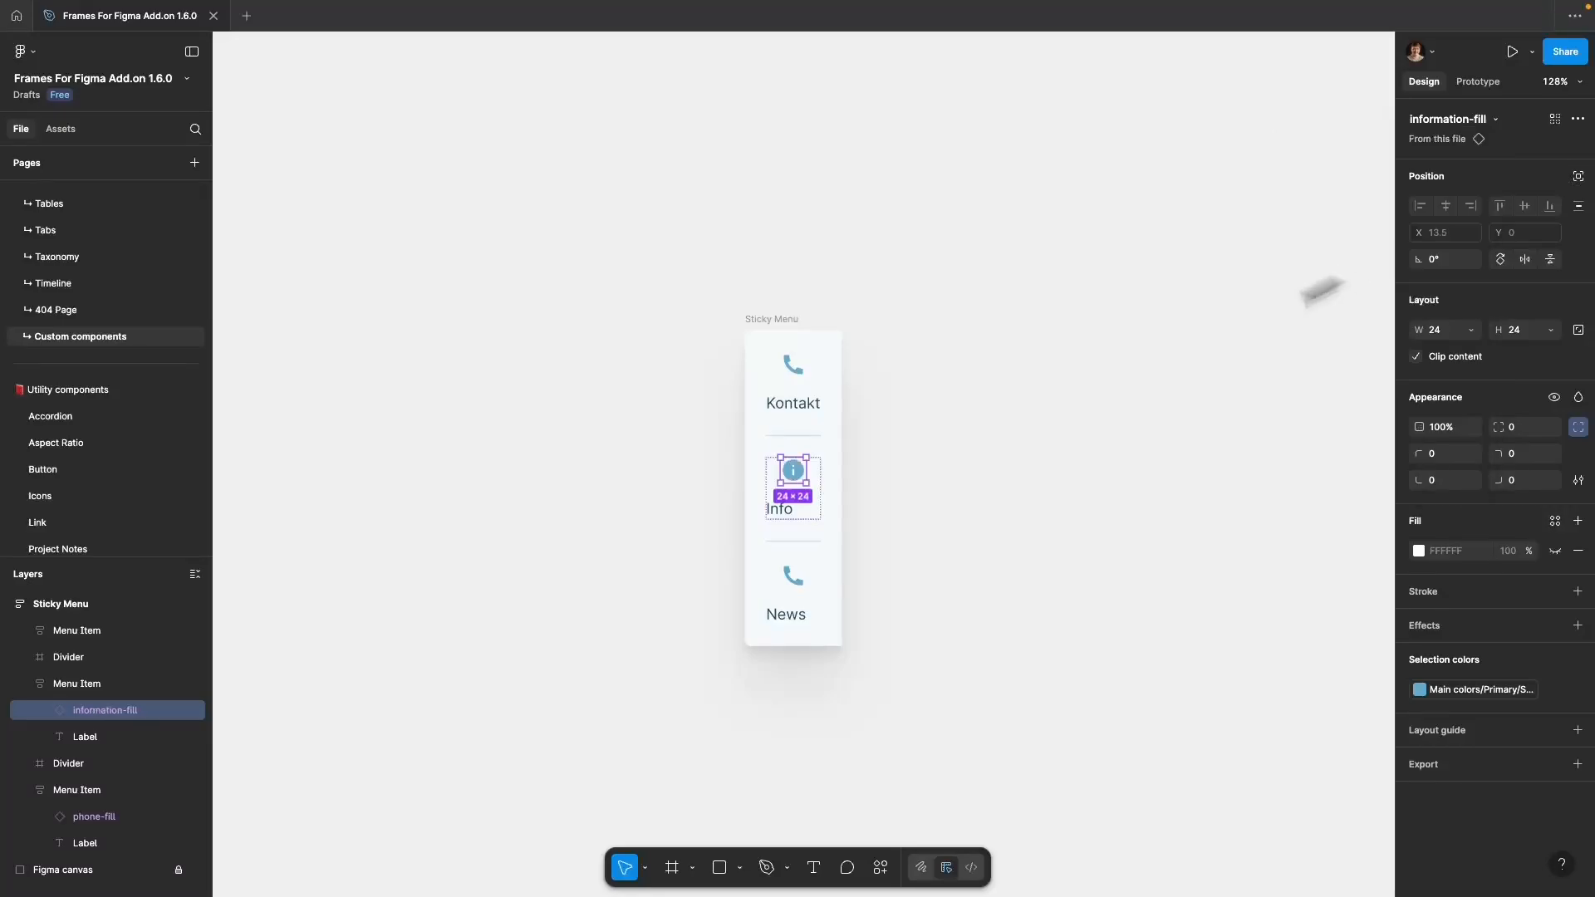
# Swap the phone icon in the third Menu Item (News) for newspaper-fill and collapse the layers.
pyautogui.click(793, 578)
pyautogui.click(1470, 120)
pyautogui.write('news')
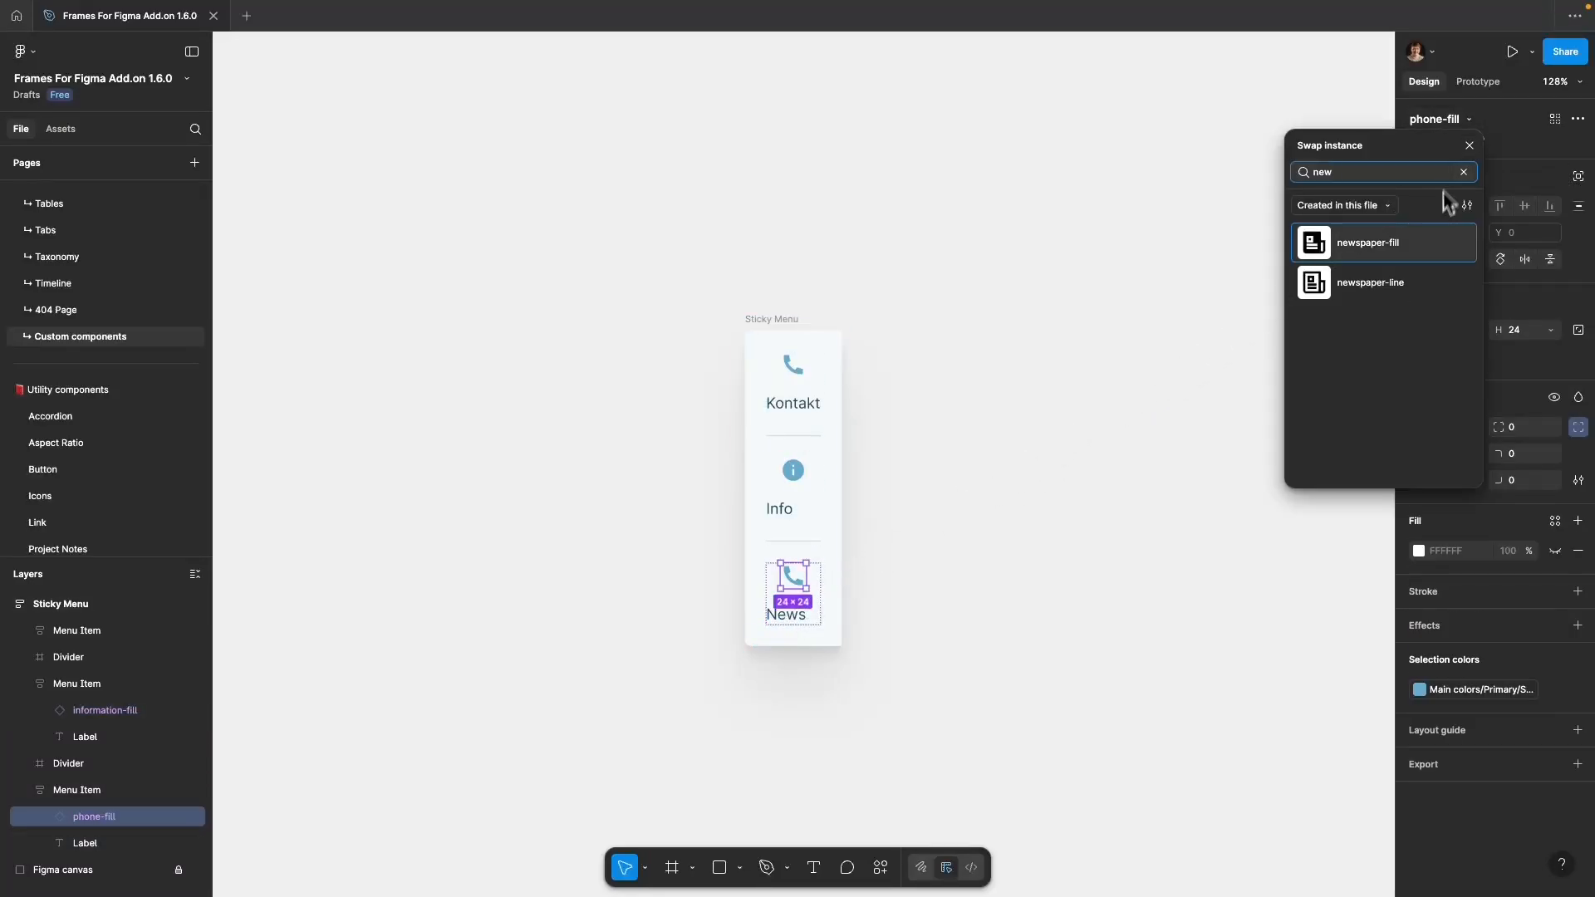
pyautogui.click(1417, 249)
pyautogui.click(1071, 434)
pyautogui.hotkey('alt', 'l')
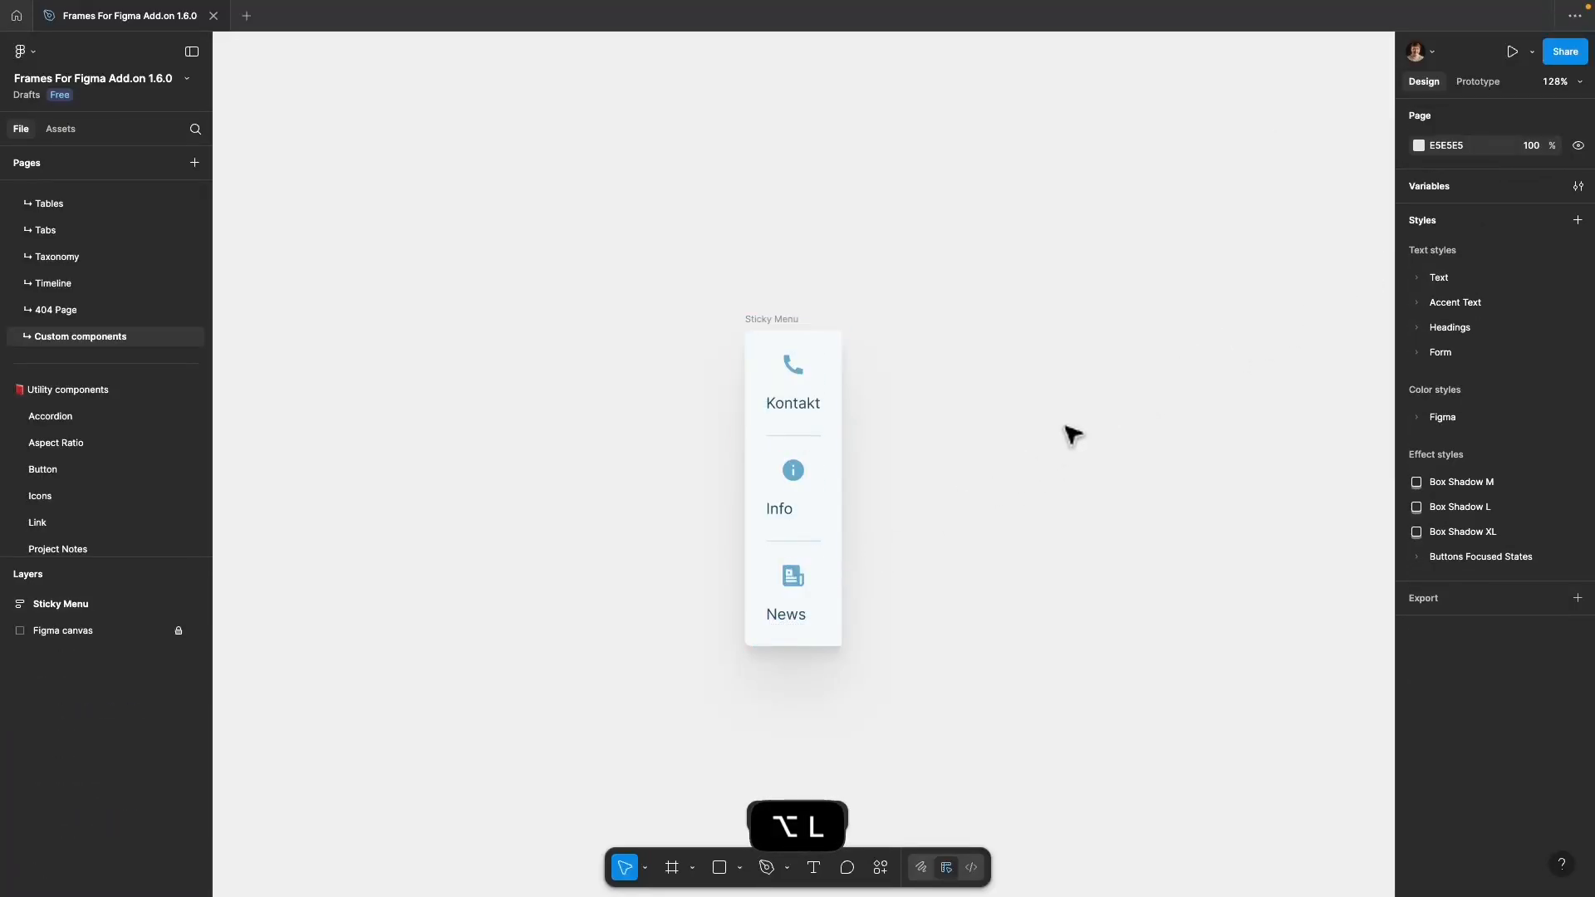
# Center-align the text of the Kontakt, Info and News labels together and collapse the layers.
pyautogui.doubleClick(787, 515)
pyautogui.click(920, 474)
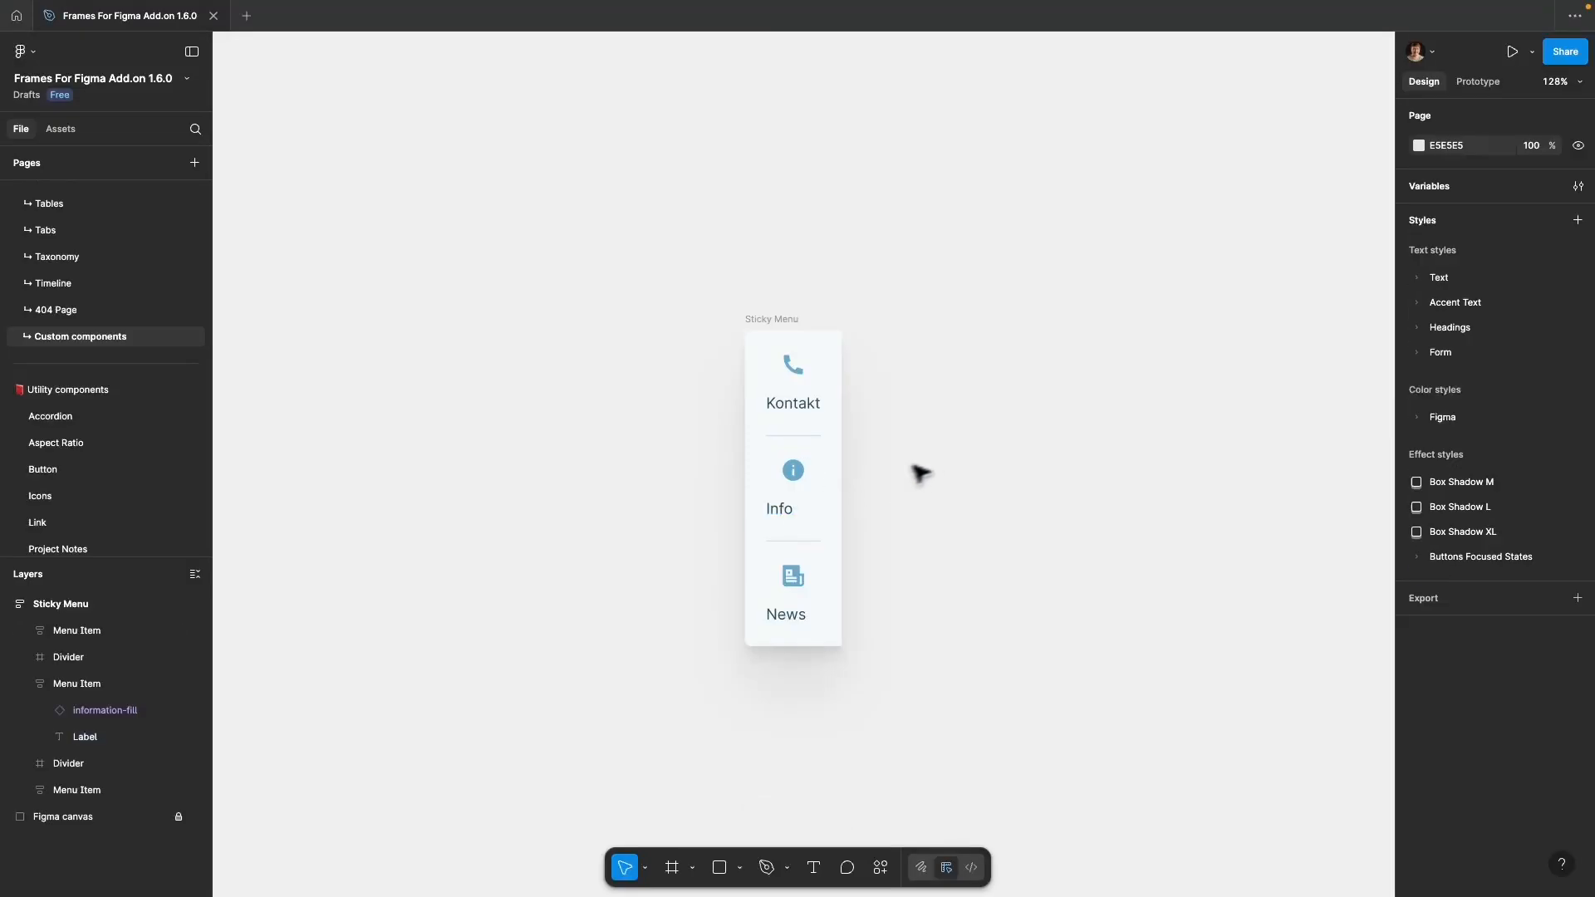
pyautogui.doubleClick(788, 512)
pyautogui.keyDown('shift'); pyautogui.click(798, 614); pyautogui.keyUp('shift')
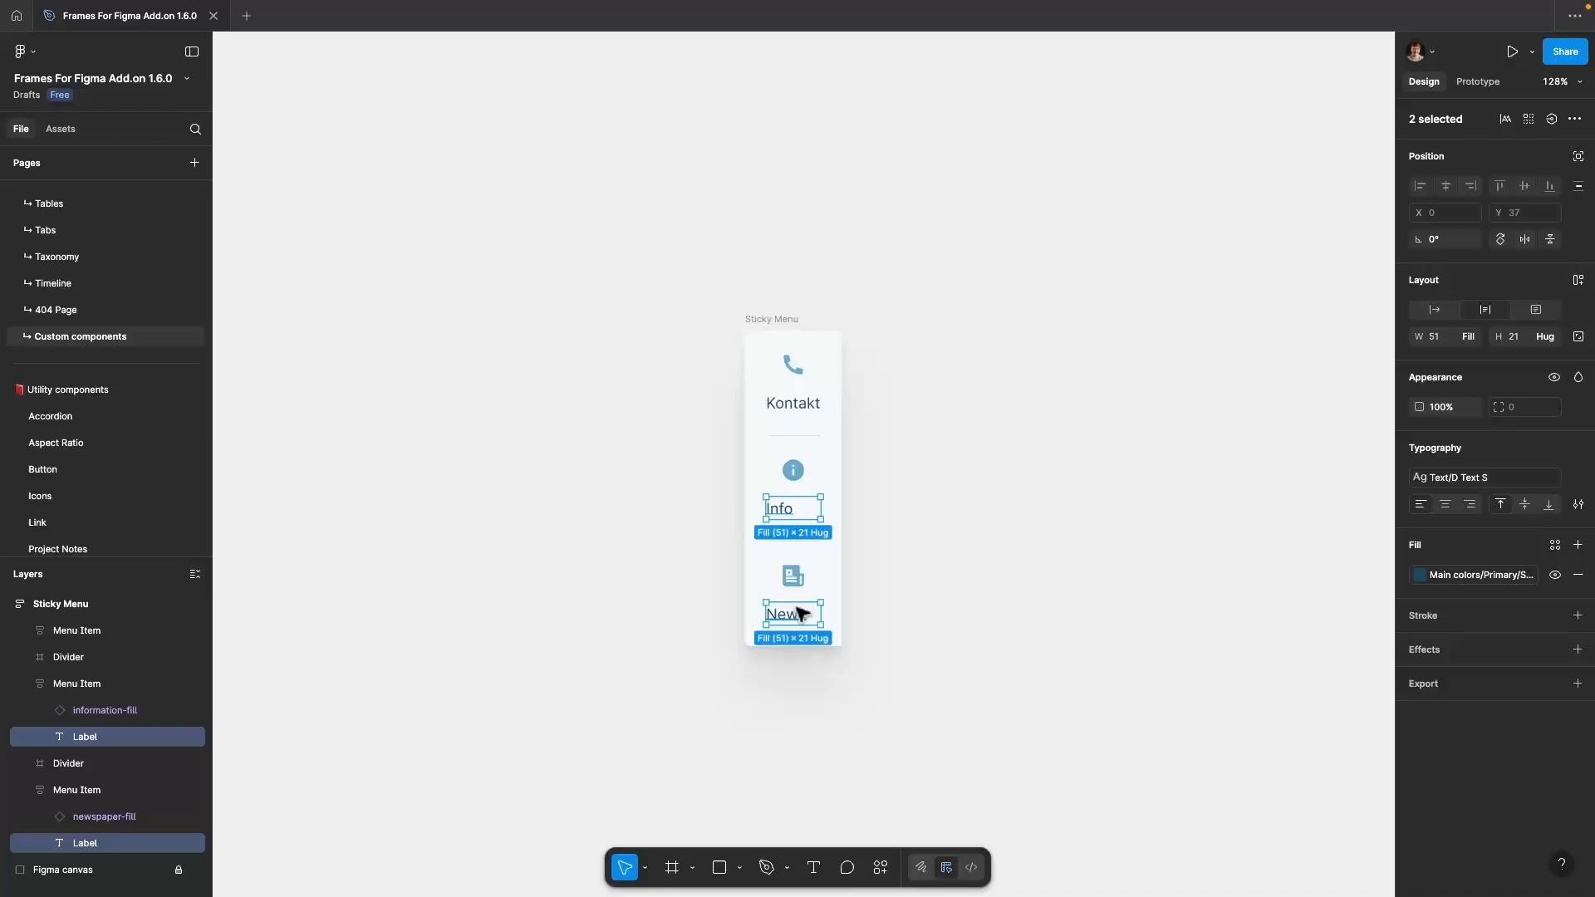
pyautogui.keyDown('shift'); pyautogui.click(790, 407); pyautogui.keyUp('shift')
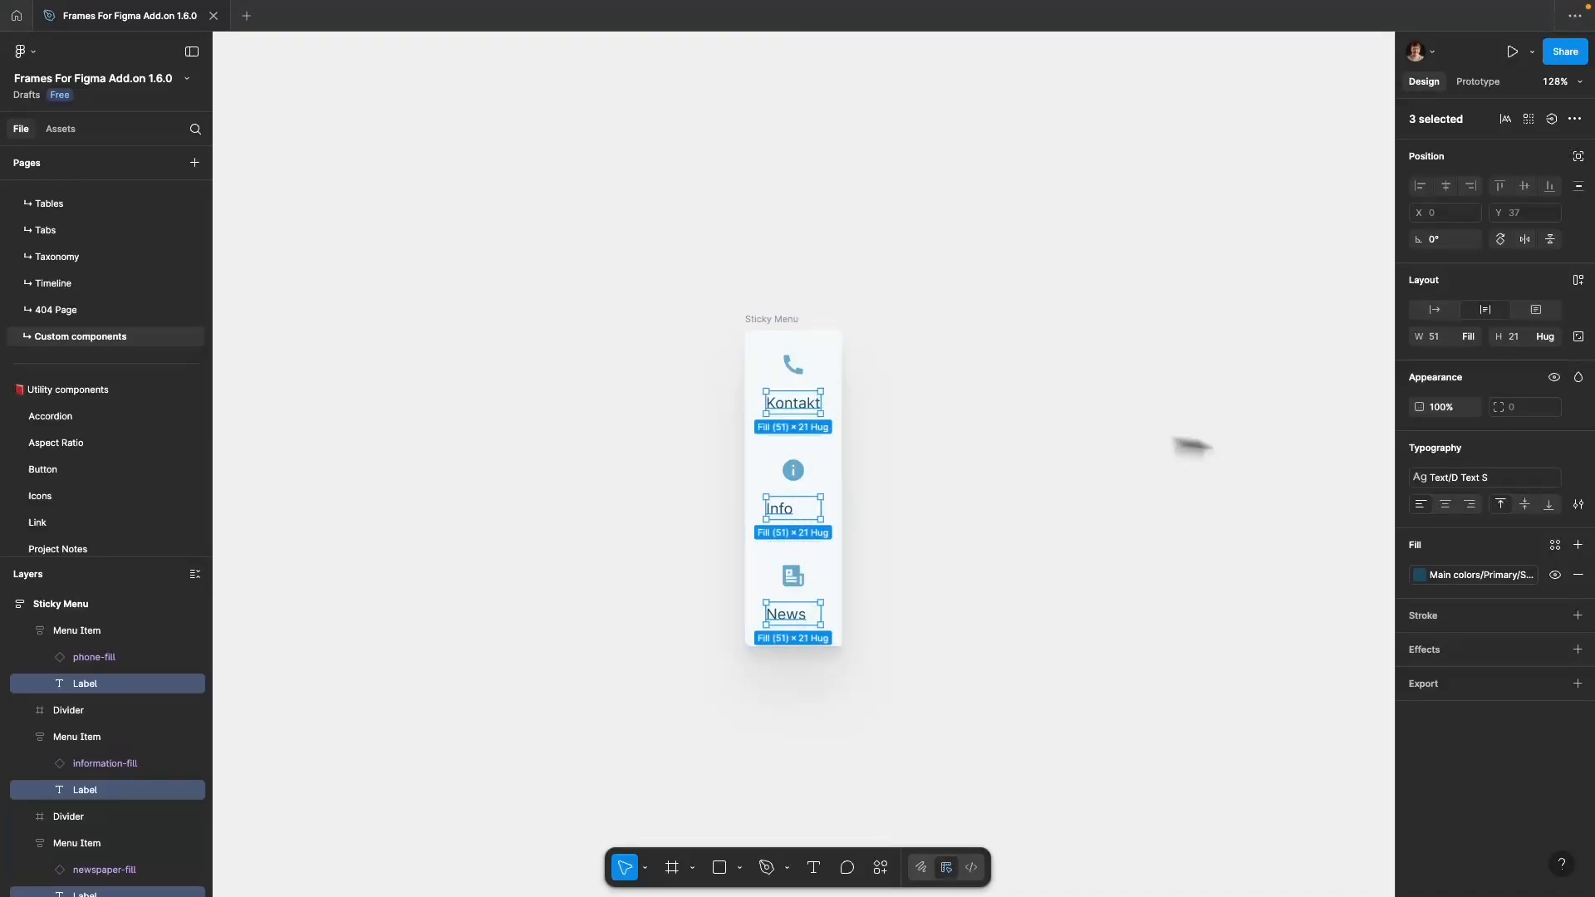
pyautogui.click(1071, 491)
pyautogui.hotkey('alt', 'l')
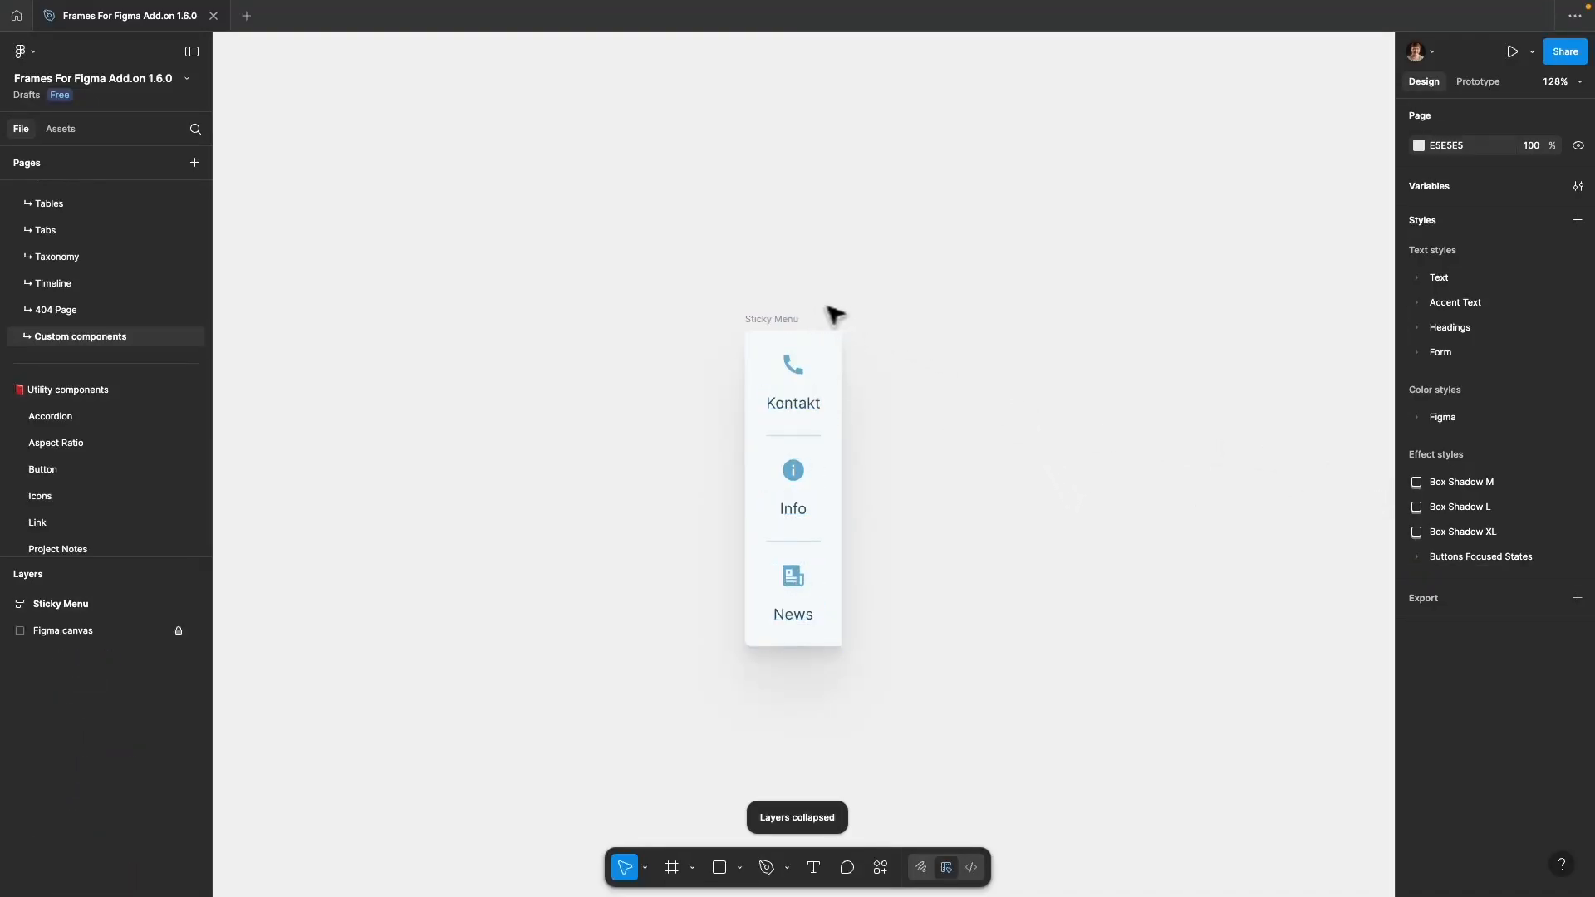
# Convert the Sticky Menu frame into a component and collapse the layers.
pyautogui.click(780, 319)
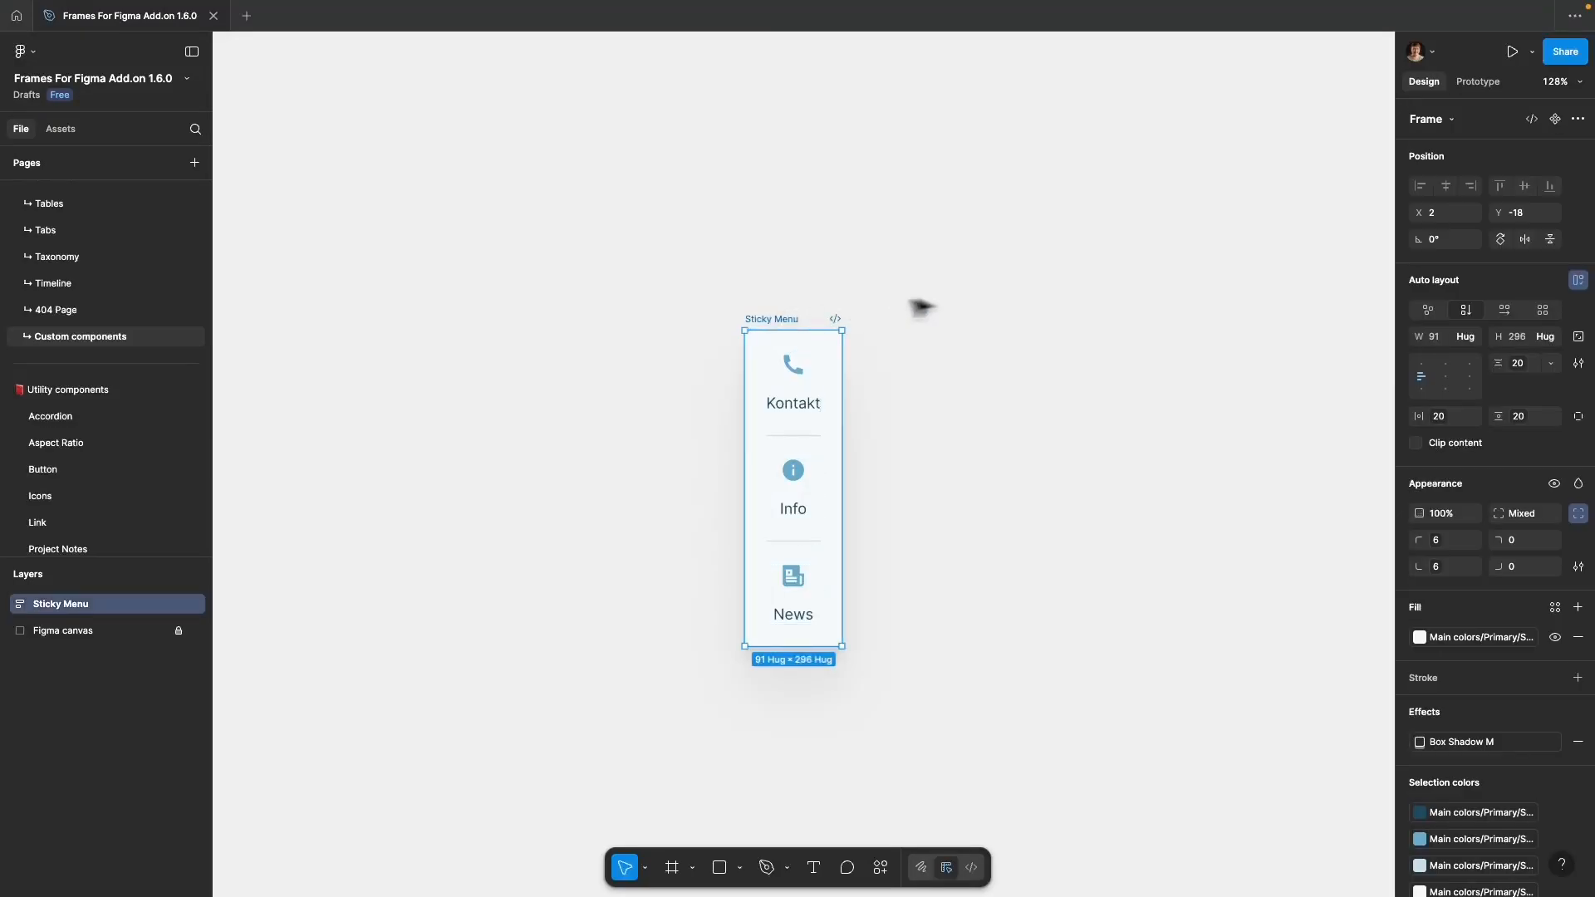
pyautogui.press('super+alt+k')
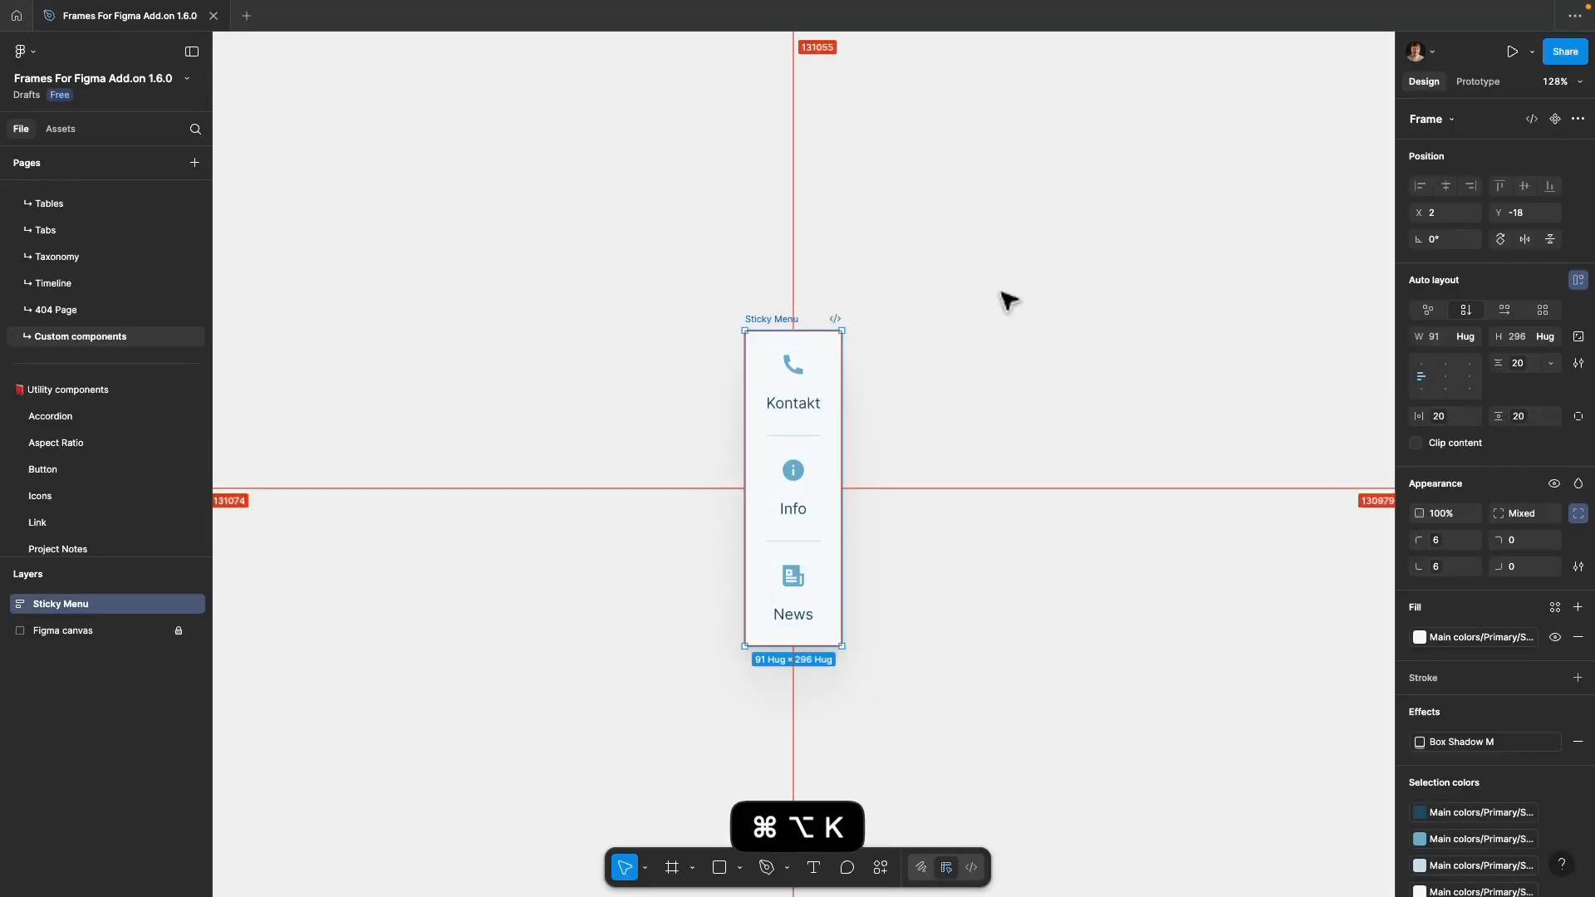
pyautogui.hotkey('alt', 'l')
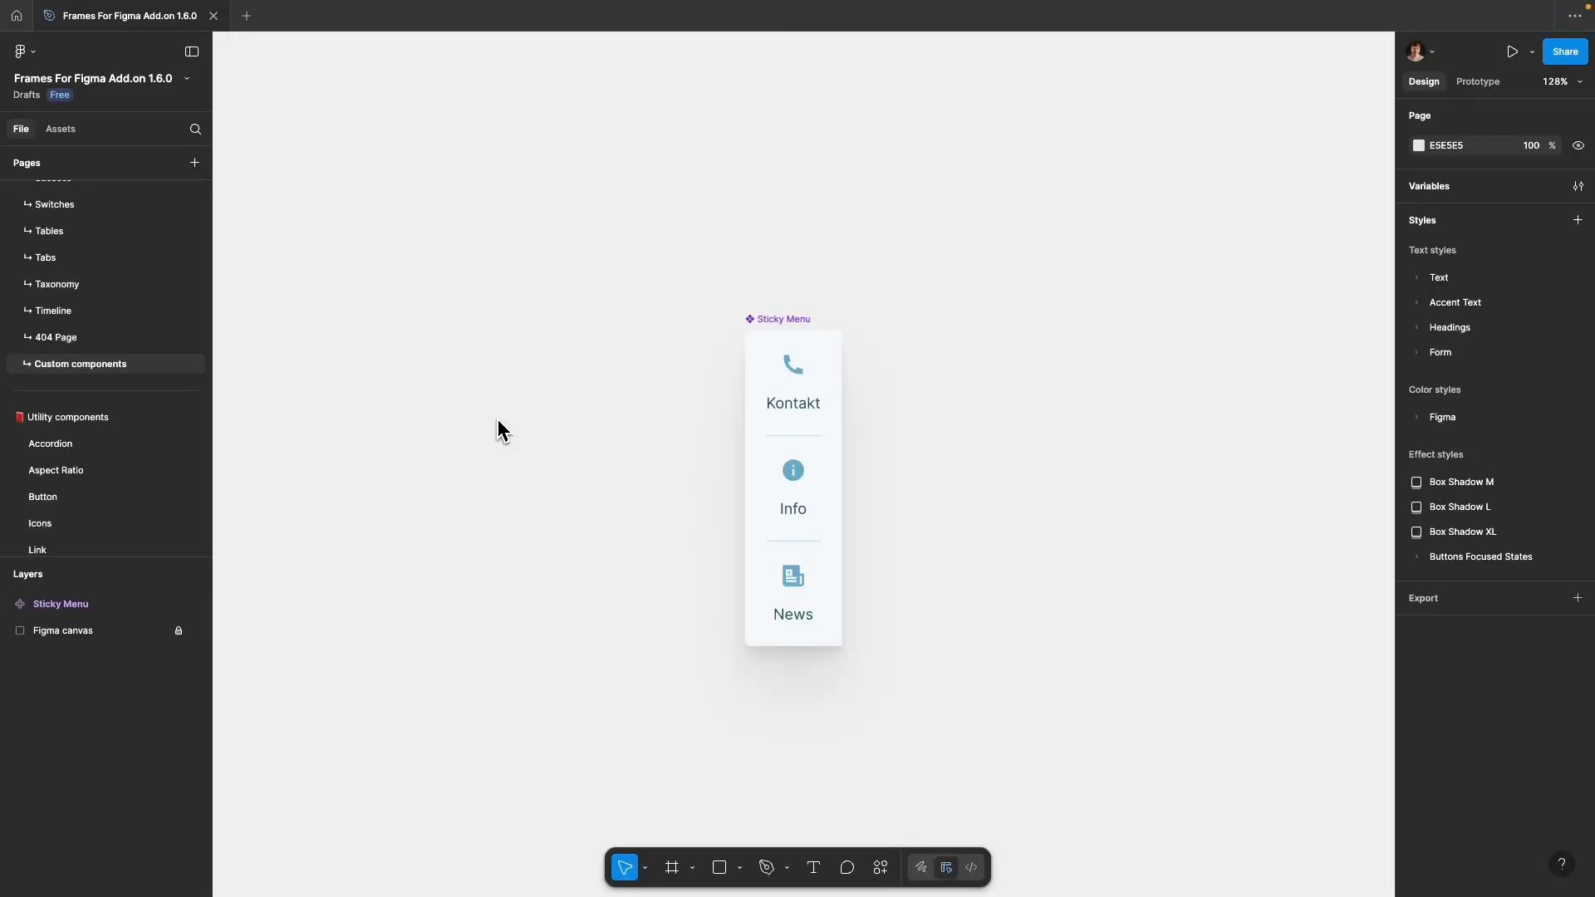
# On the Final design page, find the Sitebuilder component in the assets and place an instance on the empty canvas.
pyautogui.scroll(-5, 135, 278)
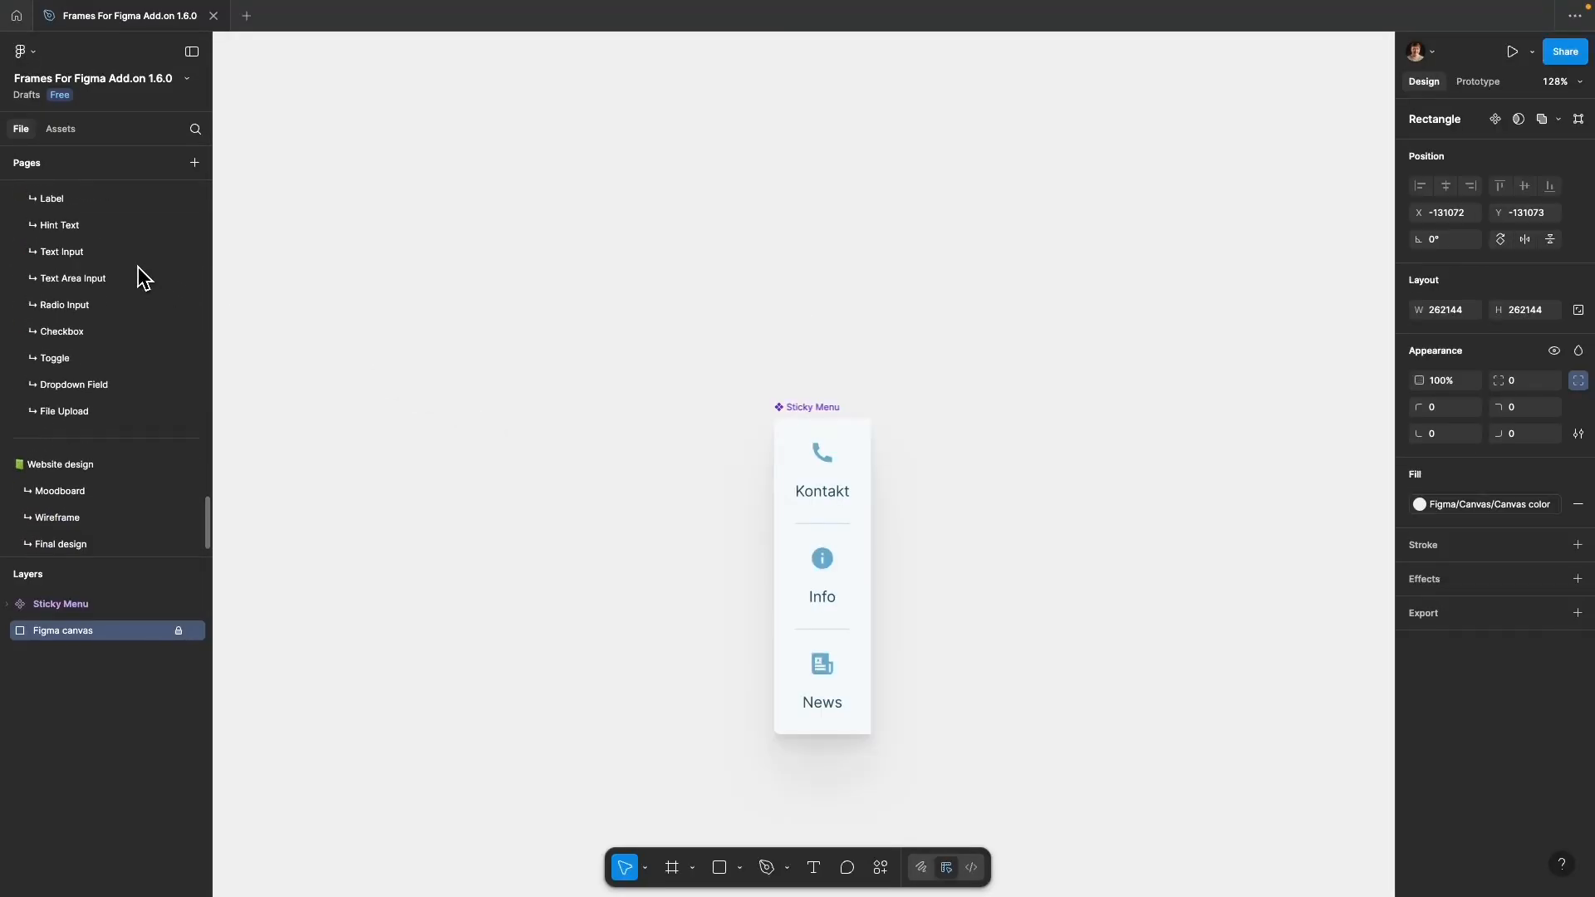
pyautogui.click(122, 544)
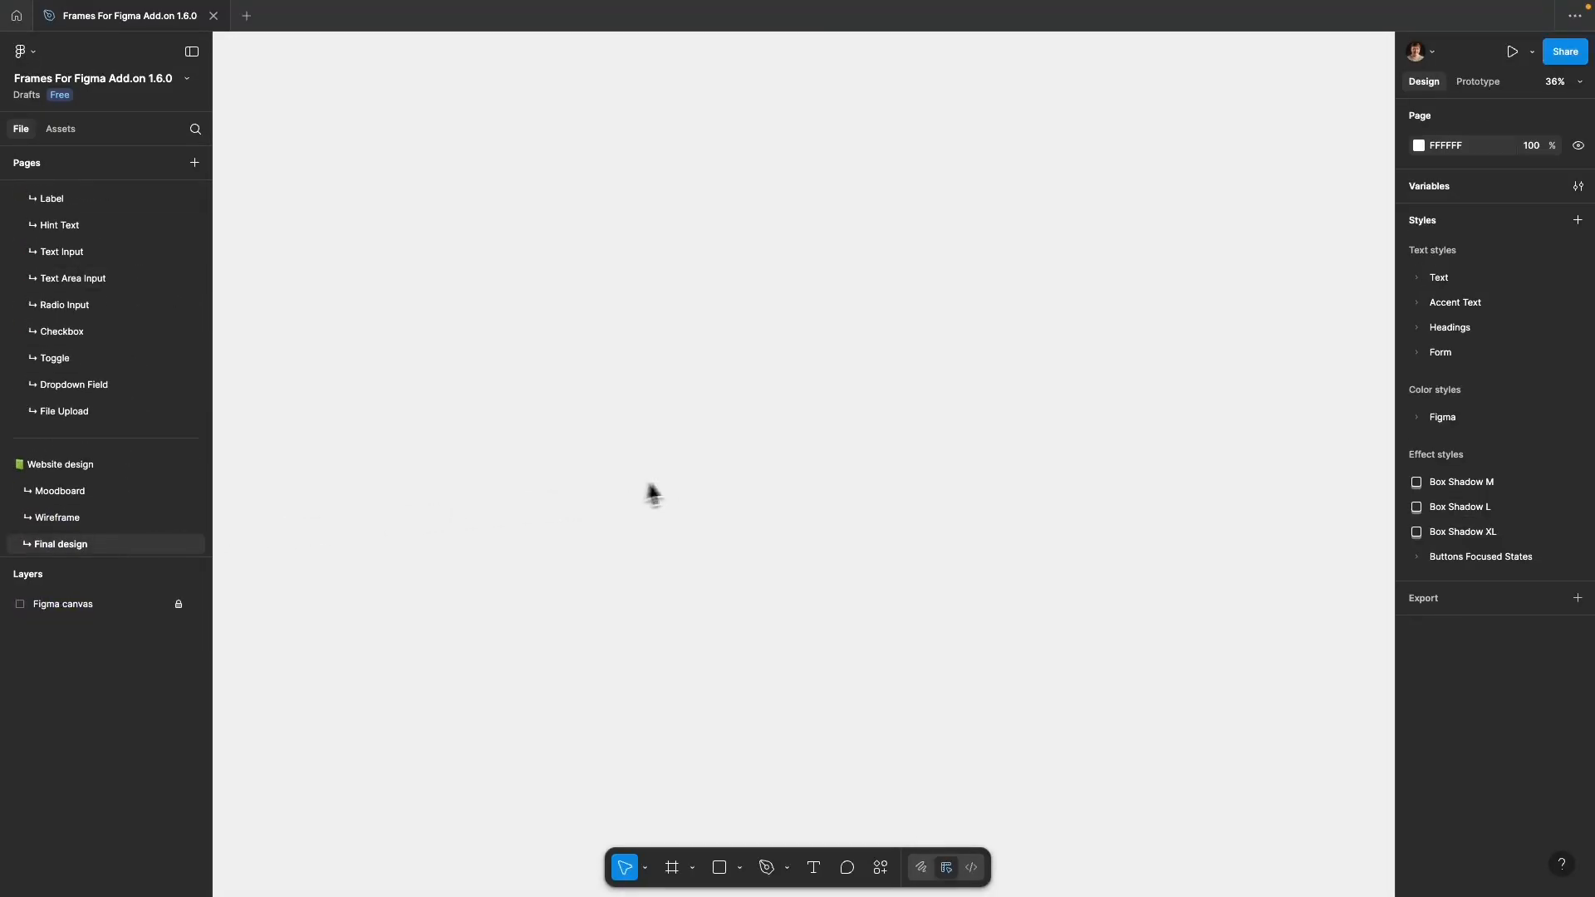
pyautogui.hotkey('alt', 'i')
pyautogui.write('site')
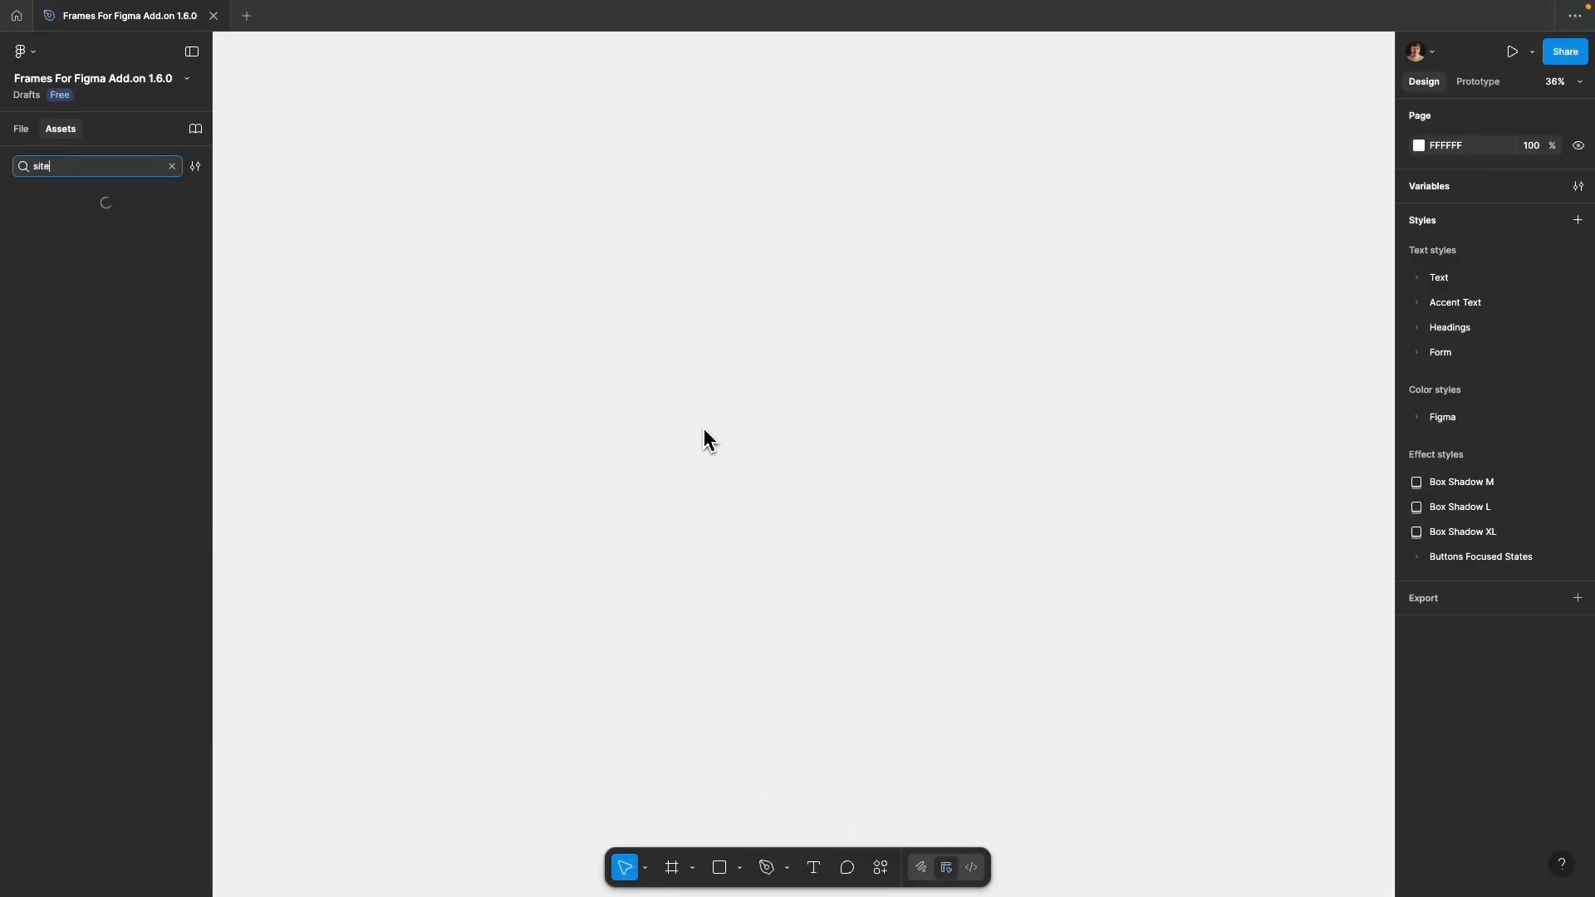
pyautogui.write('builder')
pyautogui.moveTo(55, 224); pyautogui.dragTo(636, 329)
# Return to the layer list, wrap the Sitebuilder header in an auto layout frame and rename the frame "Desktop".
pyautogui.hotkey('alt', '1')
pyautogui.hotkey('shift', 'a')
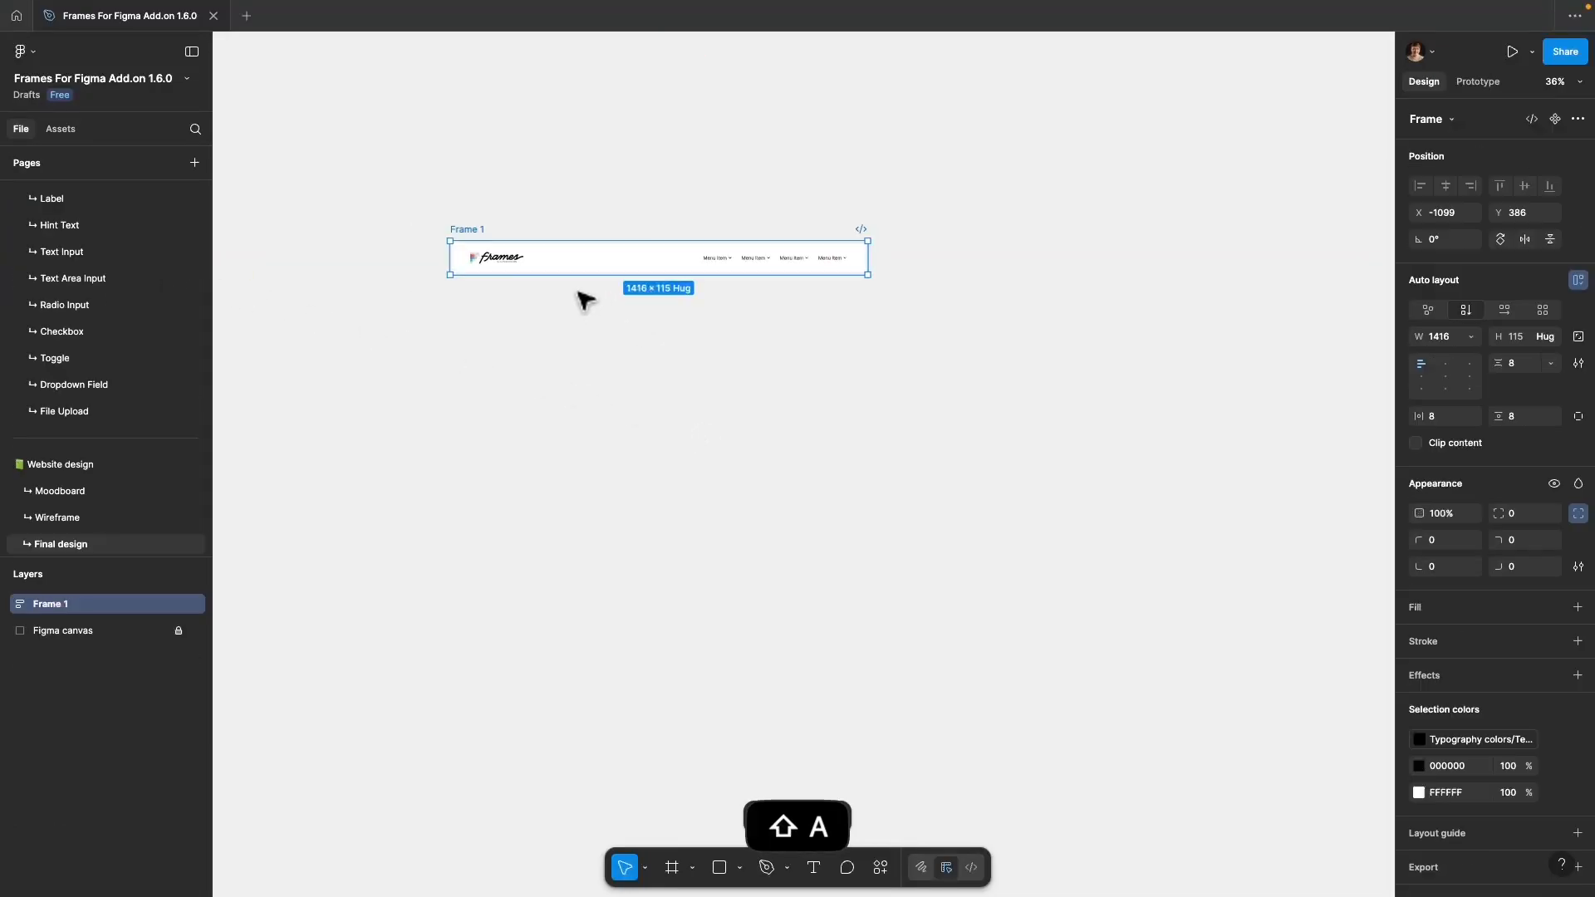
pyautogui.press('super+r')
pyautogui.write('Desktop')
pyautogui.press('Return')
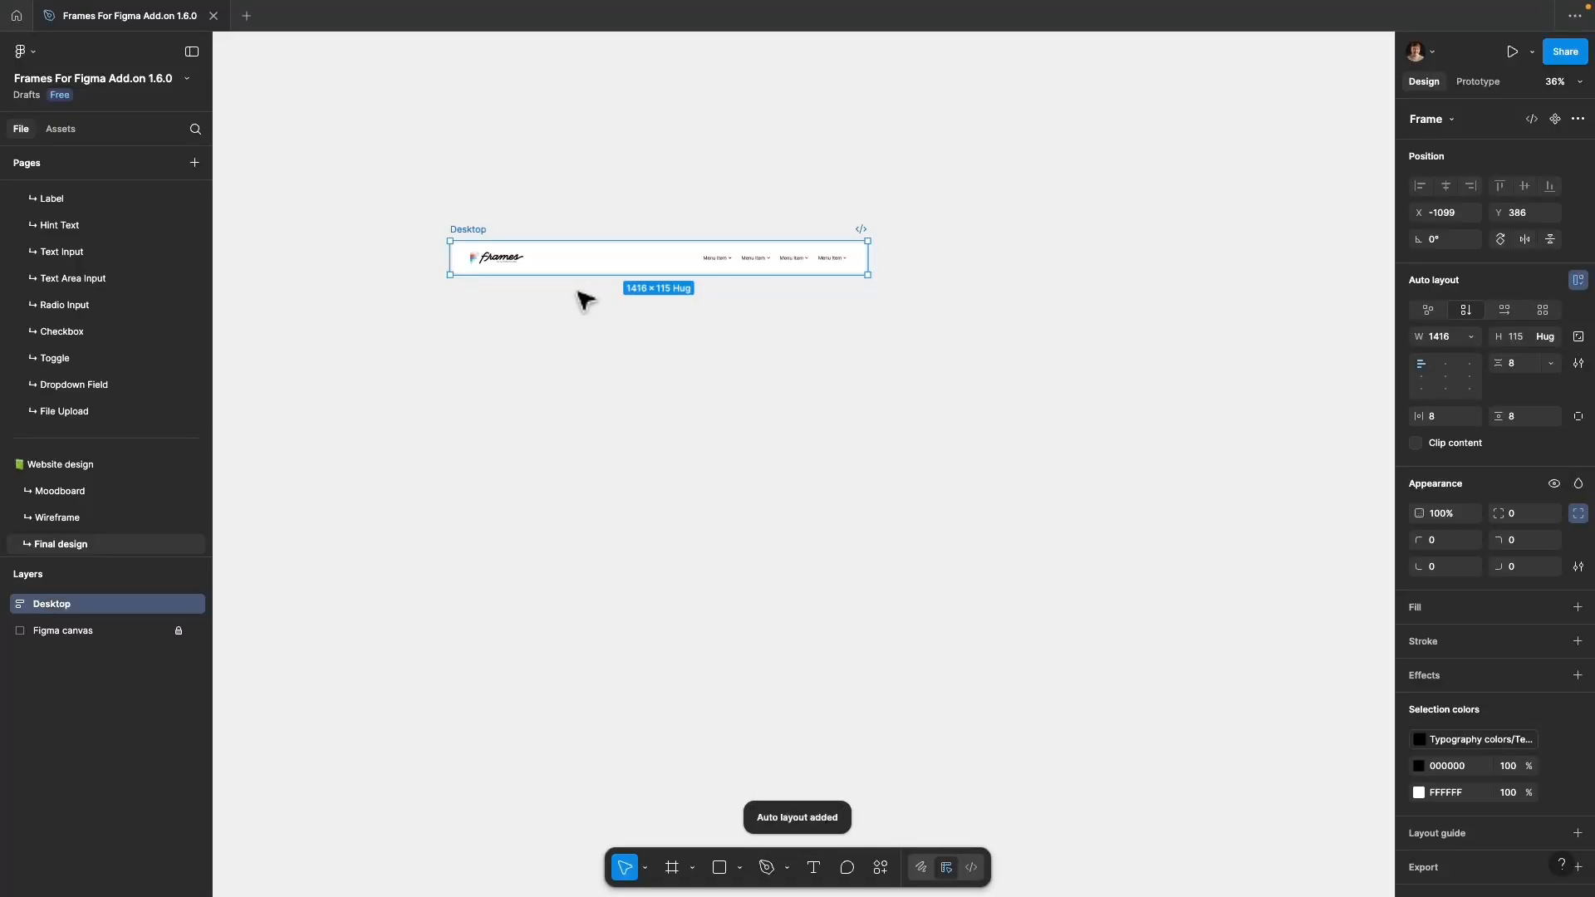
# Set the Desktop frame's padding and gap to 0 and its width to Hug contents.
pyautogui.click(1452, 420)
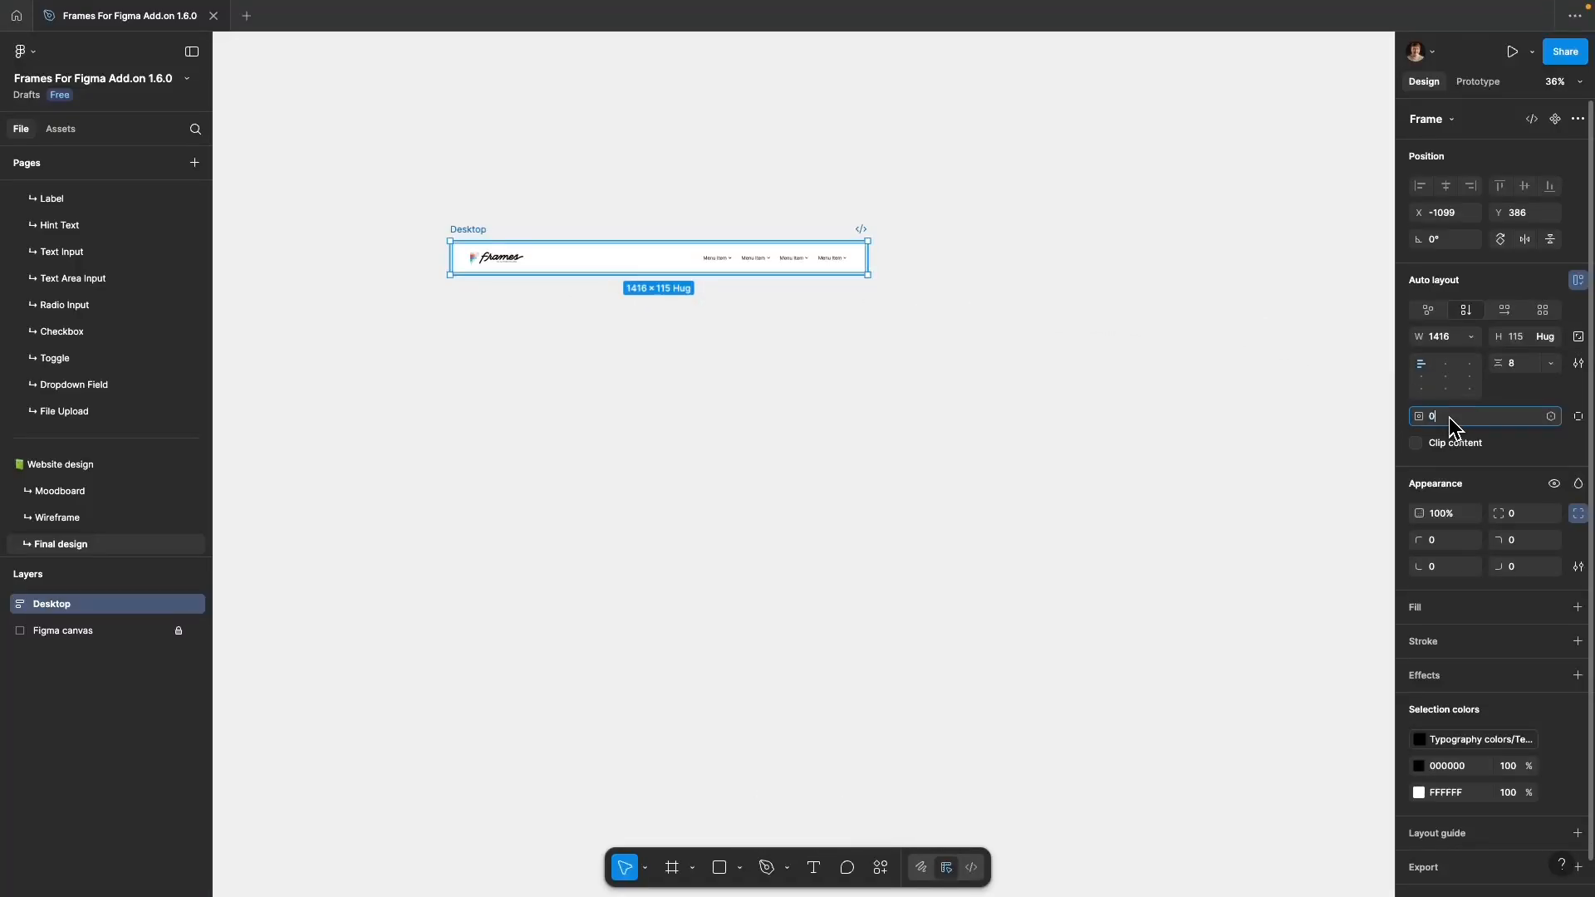
pyautogui.press('Return')
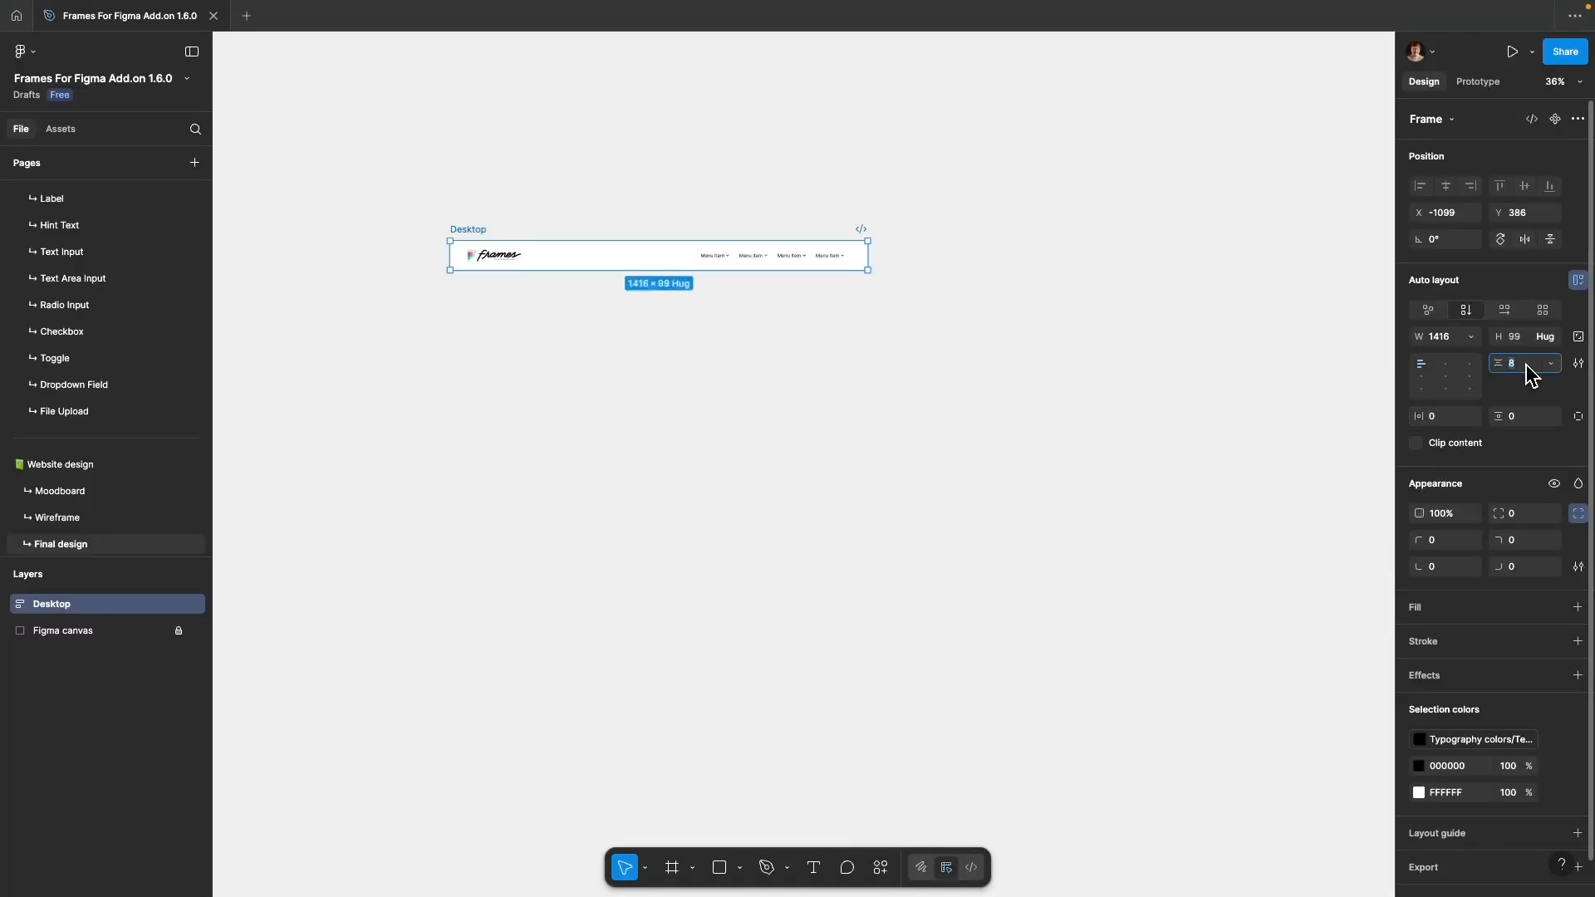
pyautogui.write('0')
pyautogui.press('Return')
pyautogui.scroll(3, 533, 256)
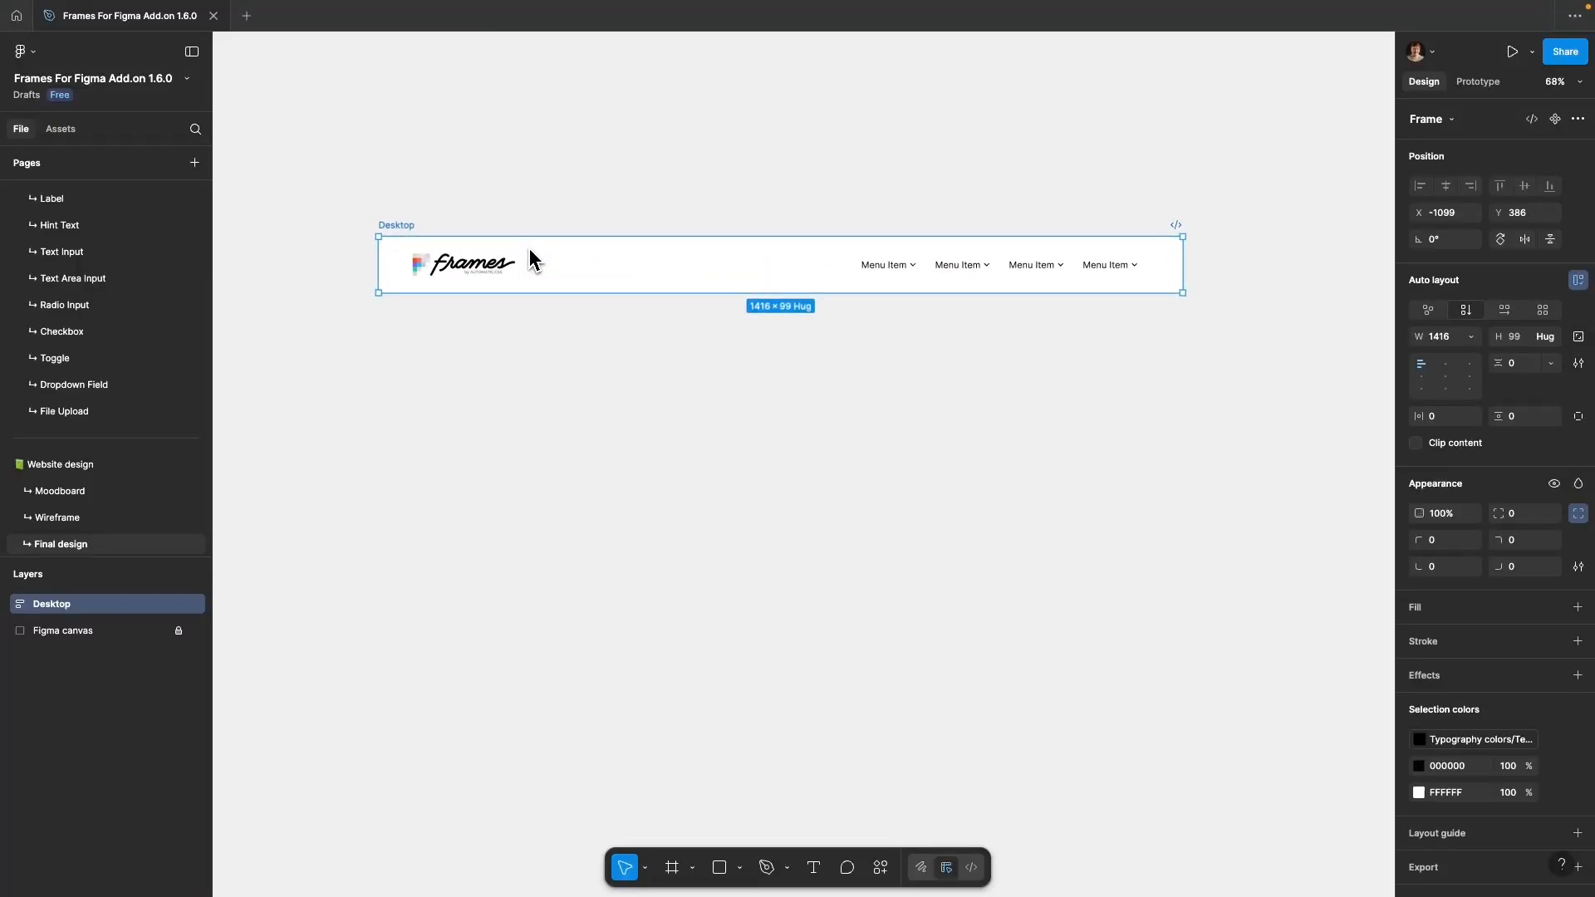
pyautogui.click(1469, 339)
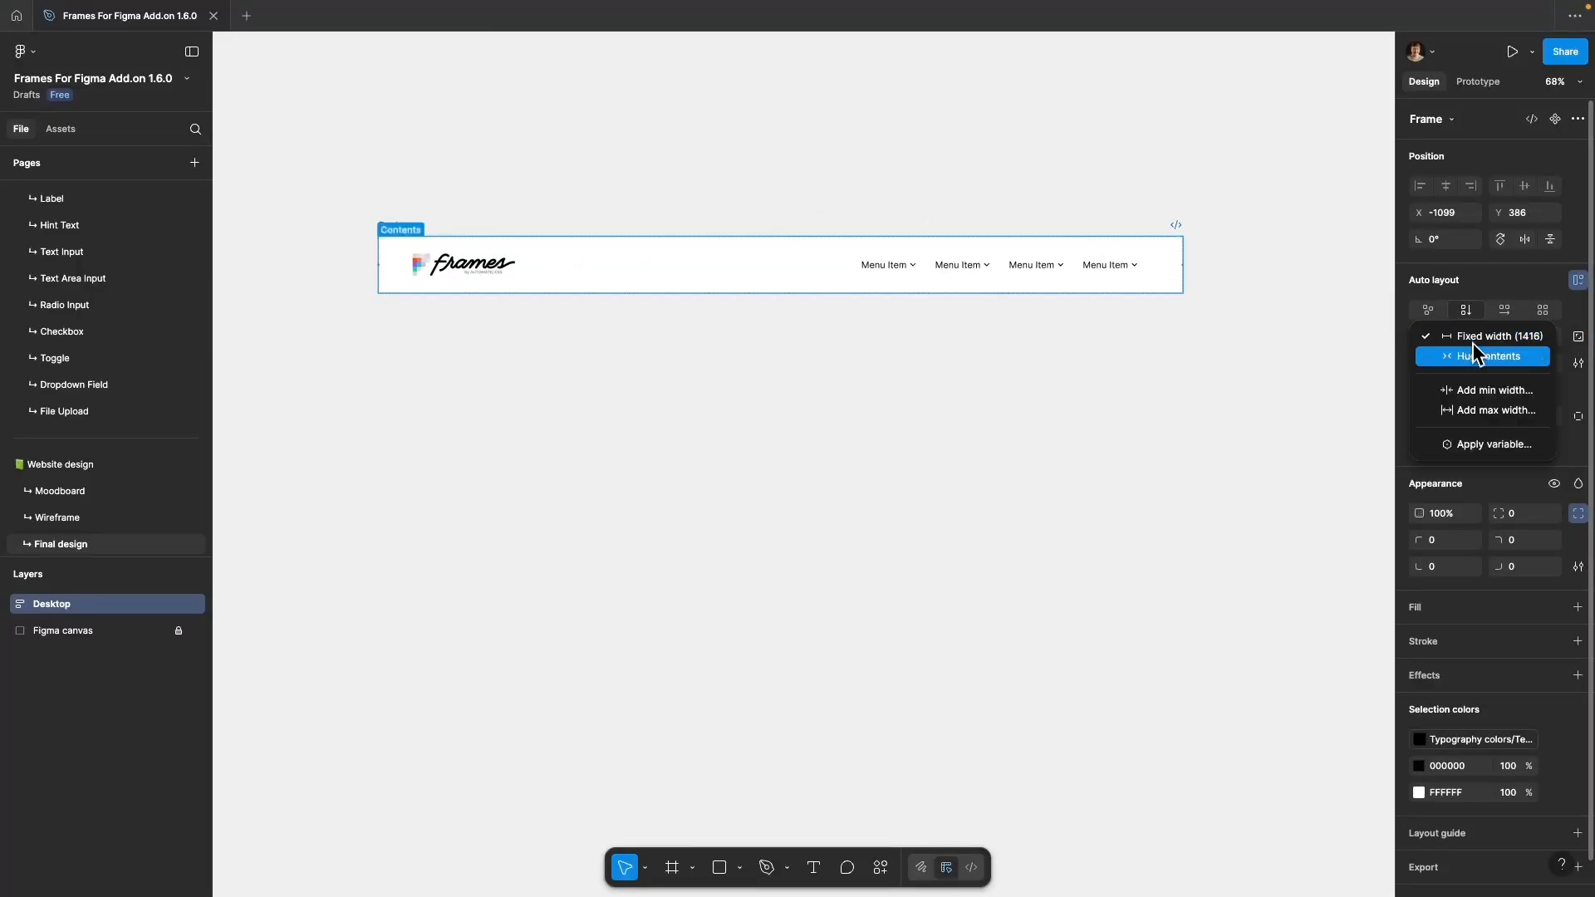
pyautogui.click(1474, 352)
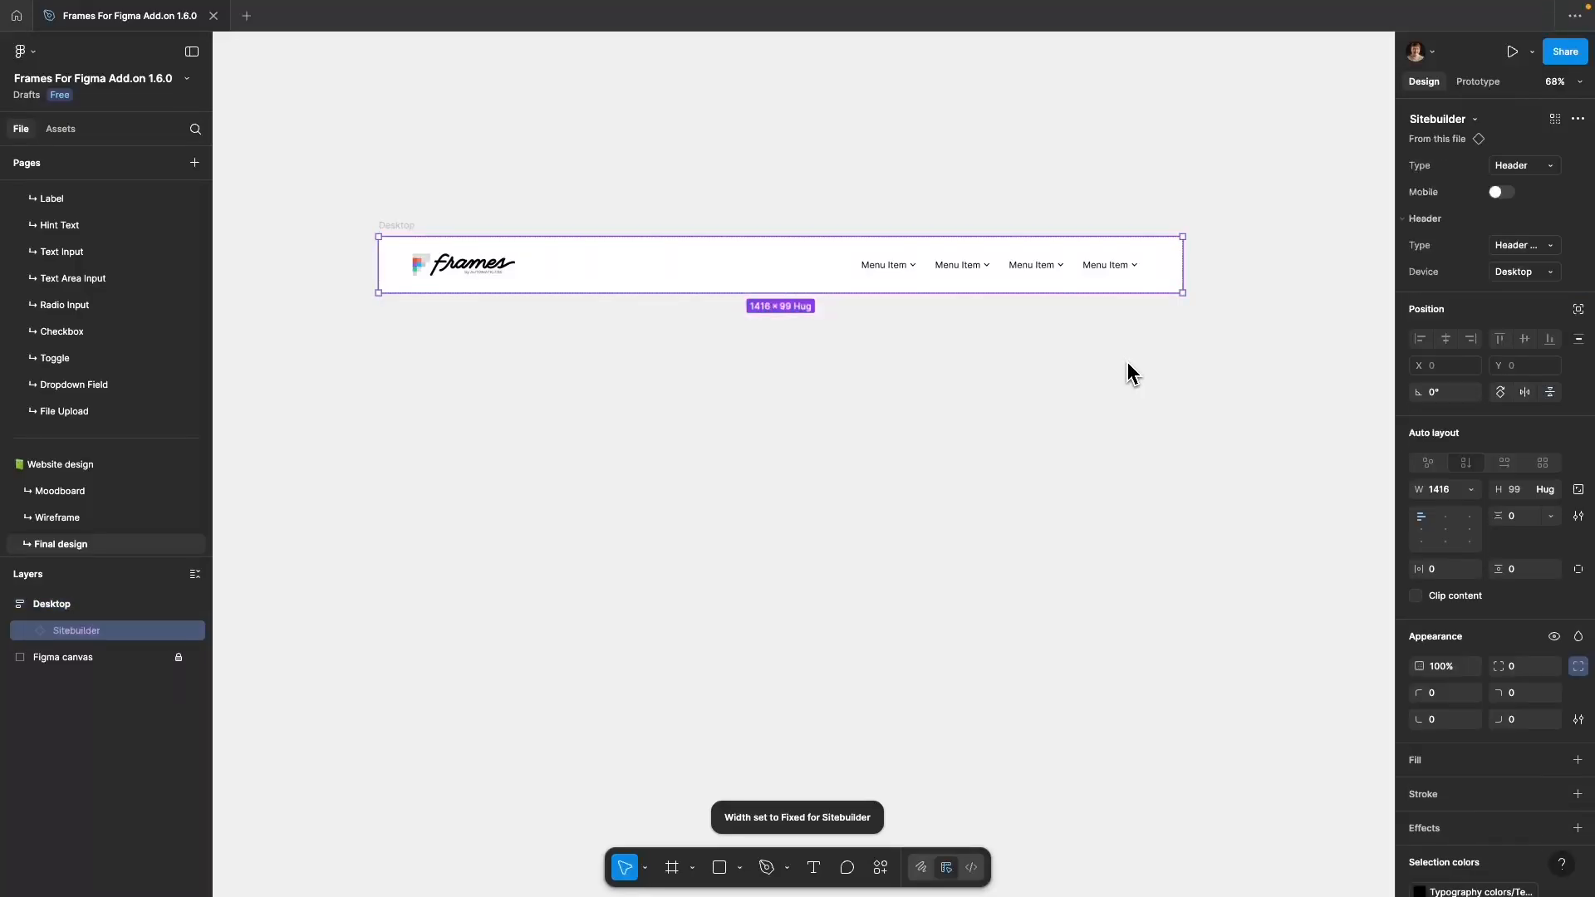
# Duplicate the Sitebuilder header inside the Desktop frame and change the copy to type Hero with the Hero Alpha layout.
pyautogui.press('super+d')
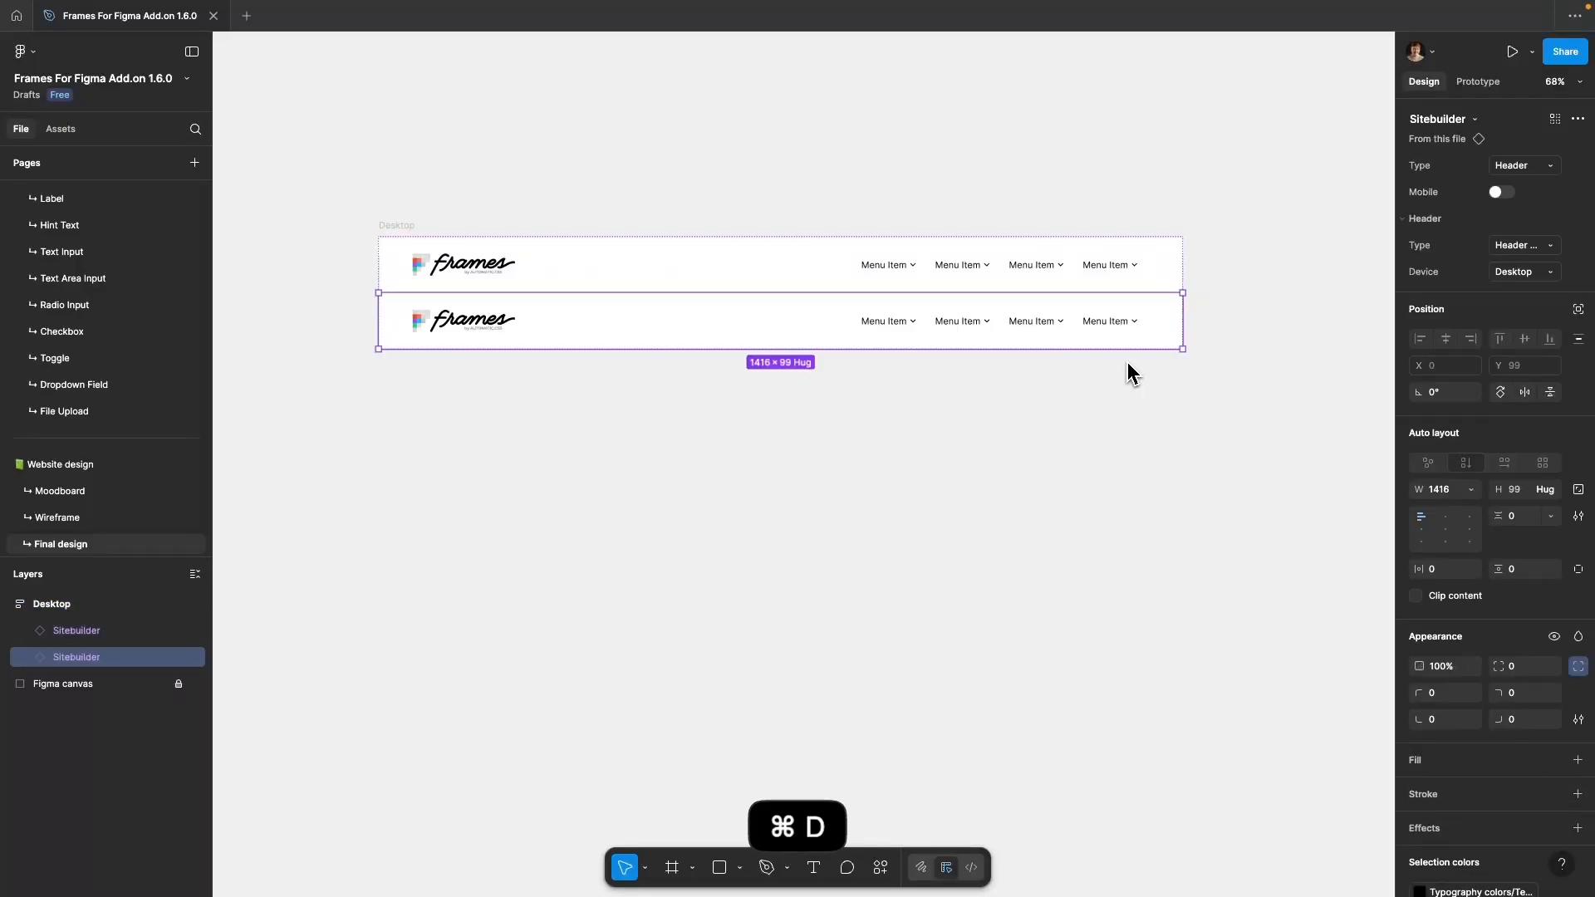
pyautogui.click(1531, 169)
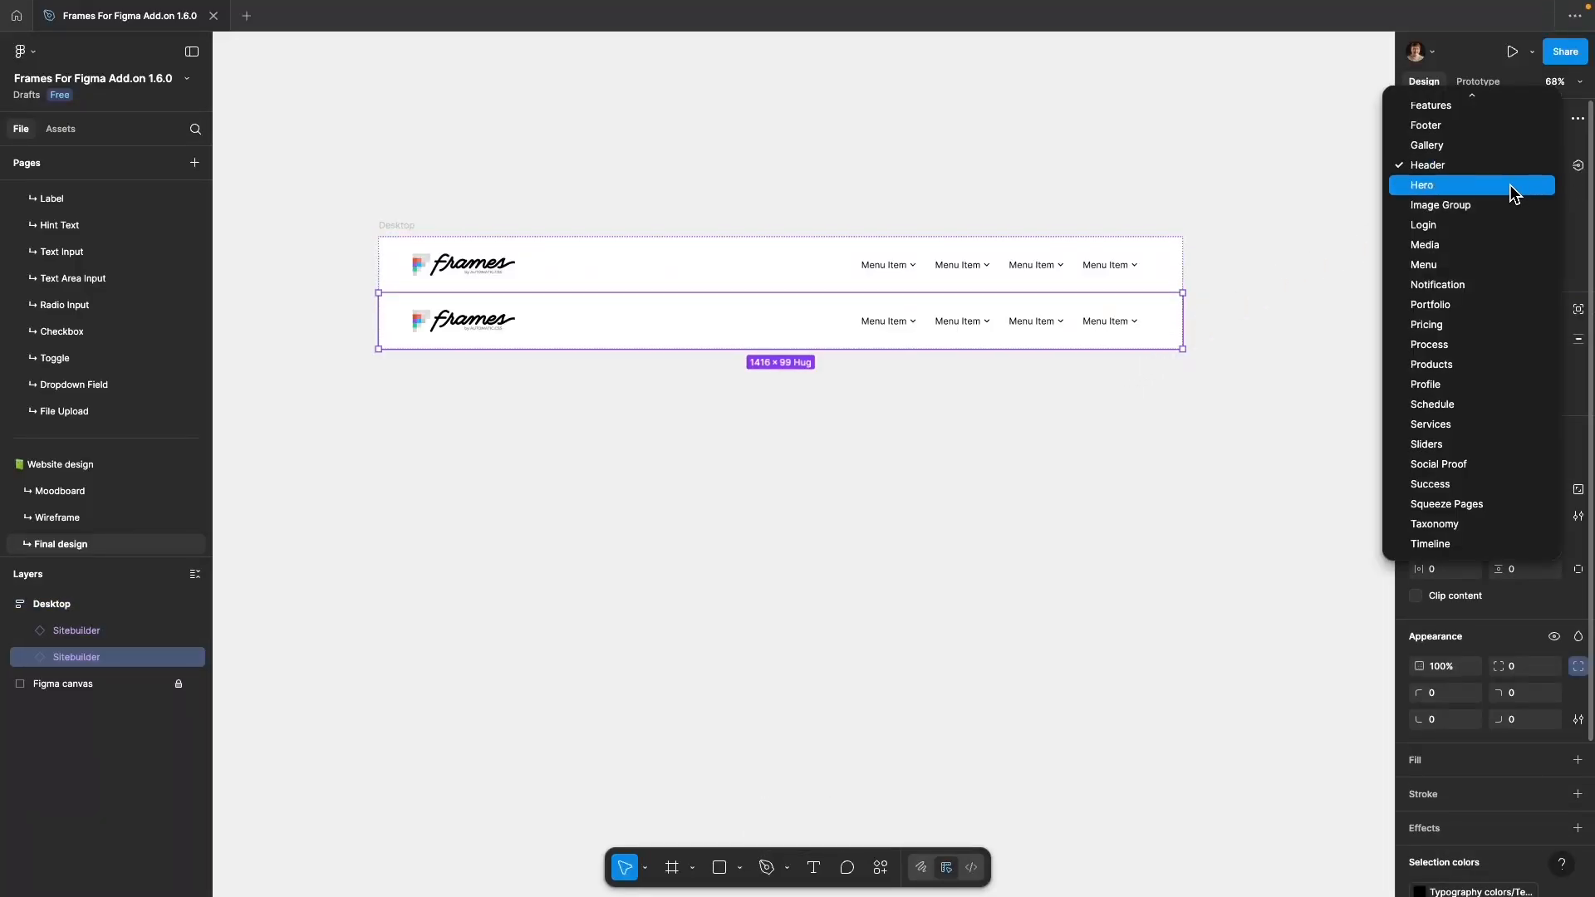
pyautogui.click(1510, 188)
pyautogui.click(1529, 246)
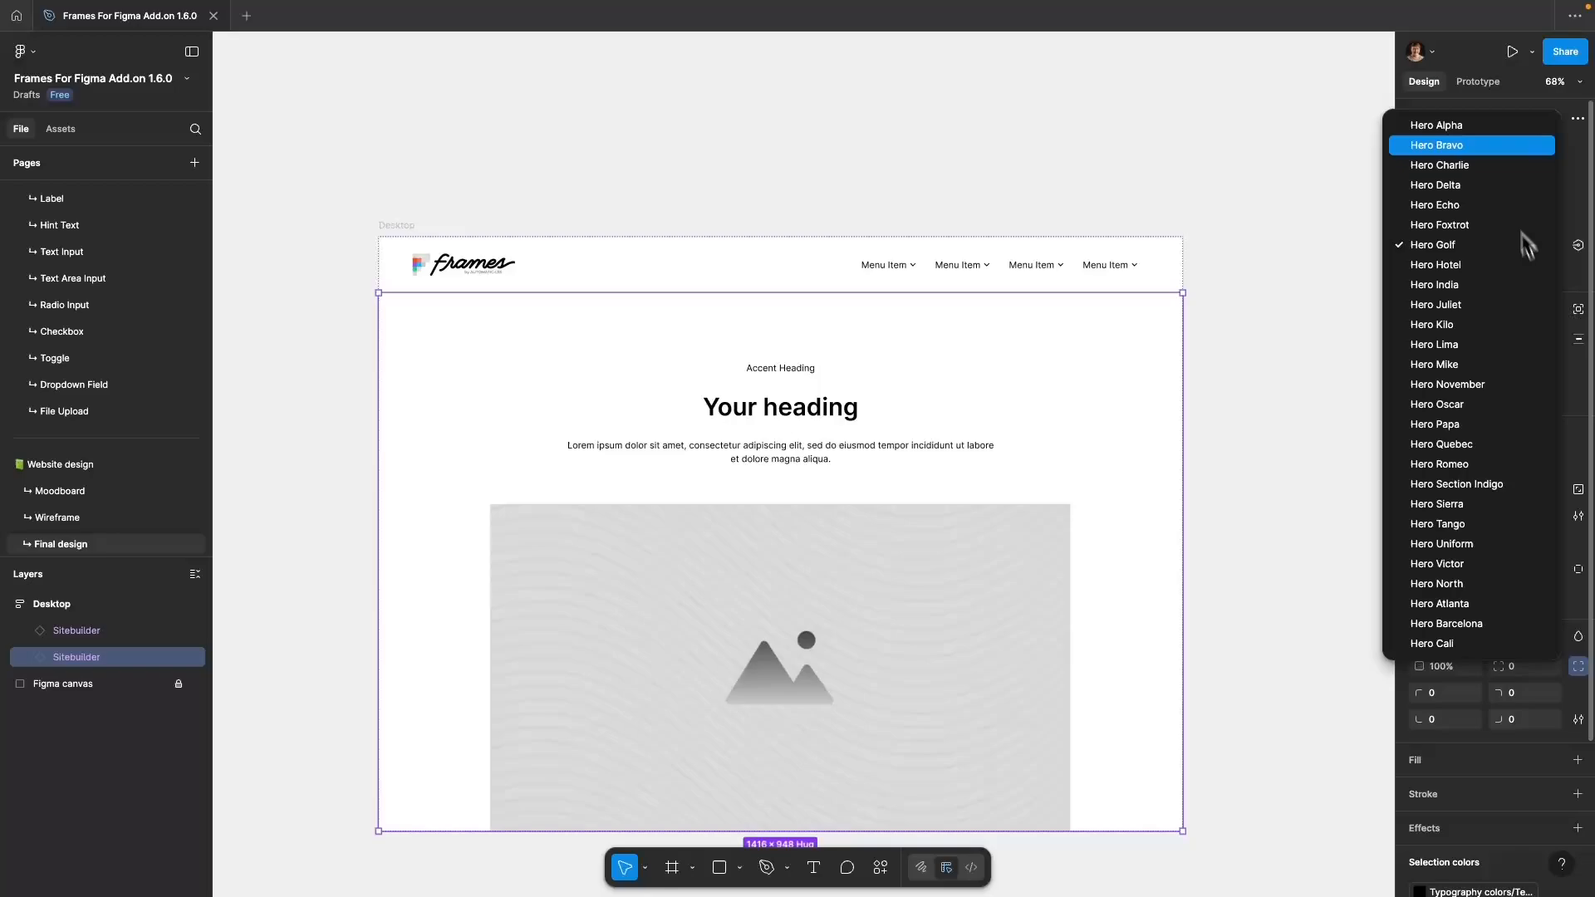
pyautogui.click(1487, 122)
pyautogui.scroll(-2, 1259, 299)
# Duplicate the hero section below itself and change the copy's section type to Features.
pyautogui.press('super+d')
pyautogui.scroll(-5, 1242, 313)
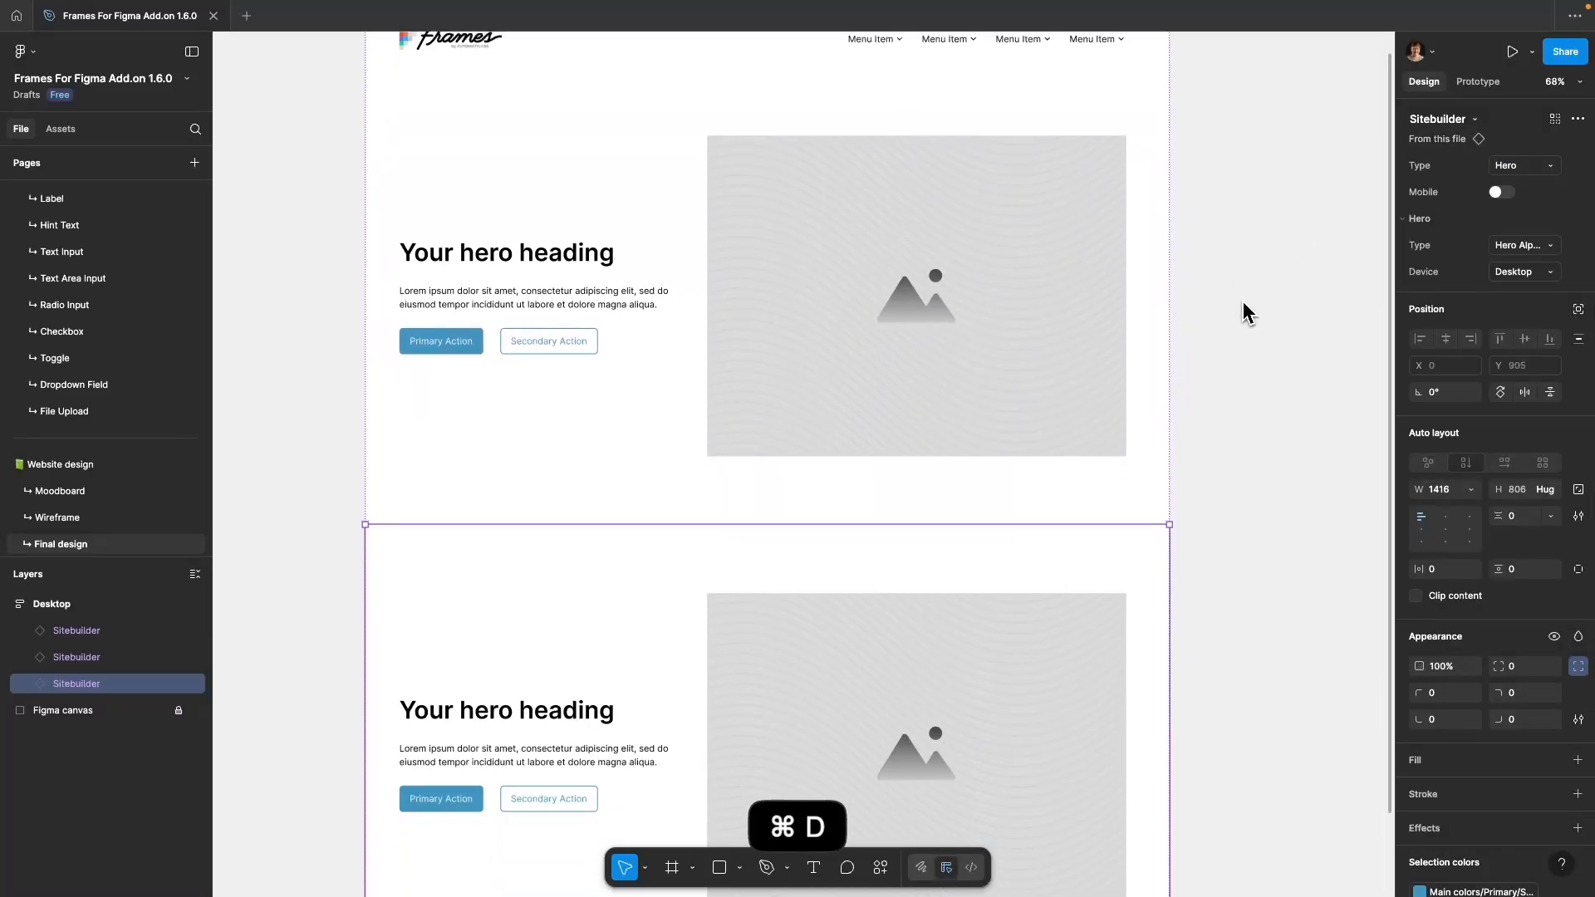
pyautogui.scroll(-3, 1326, 288)
pyautogui.scroll(-2, 1326, 288)
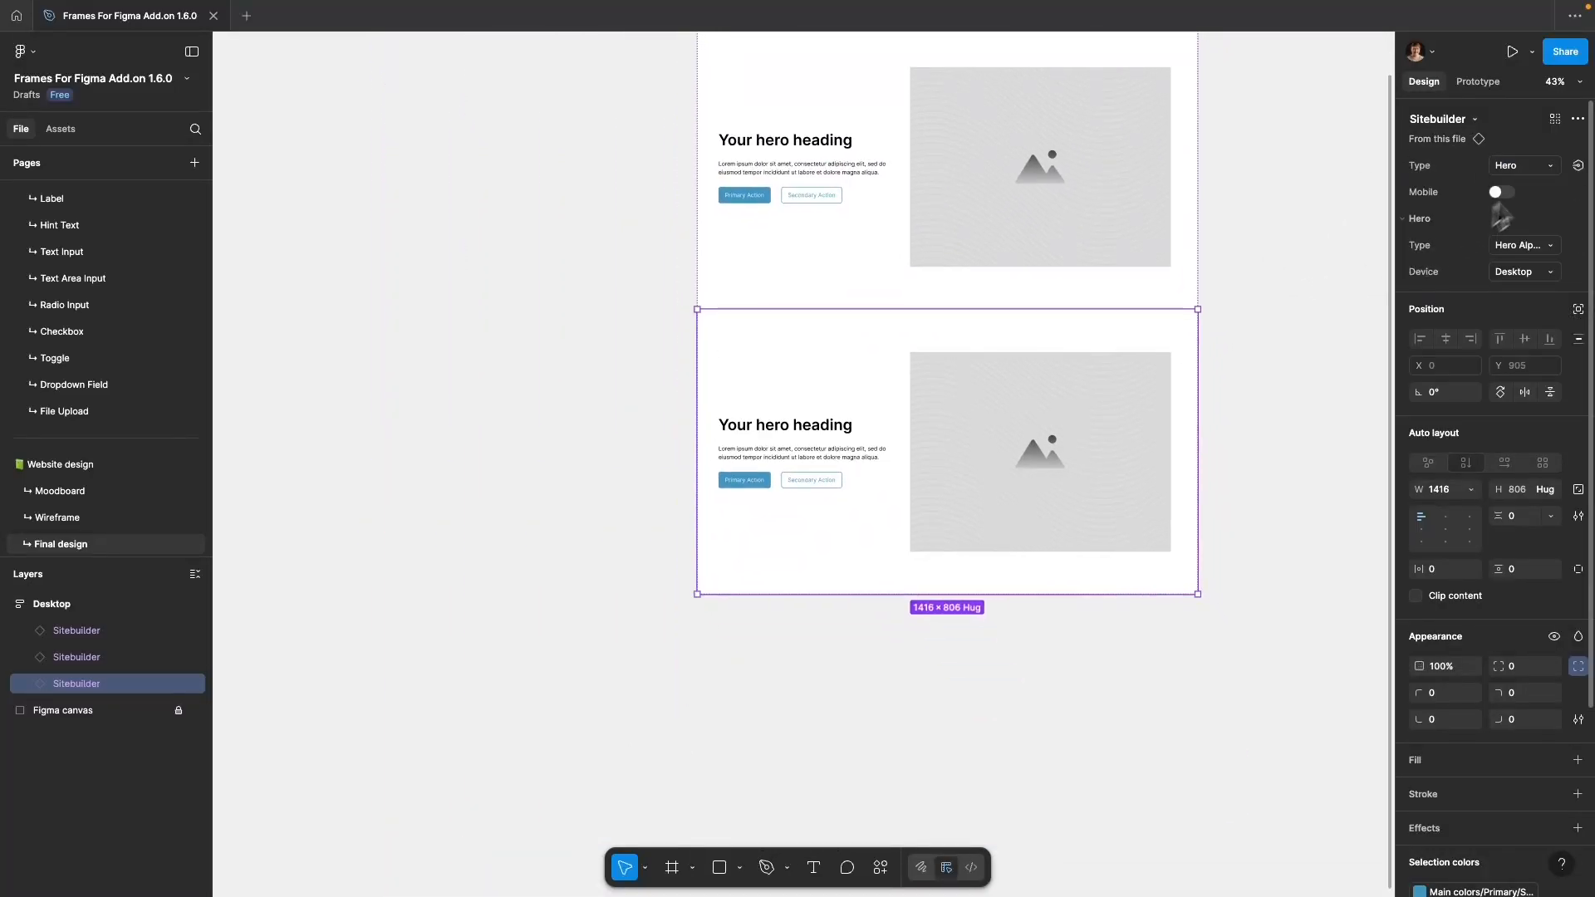
pyautogui.click(1544, 166)
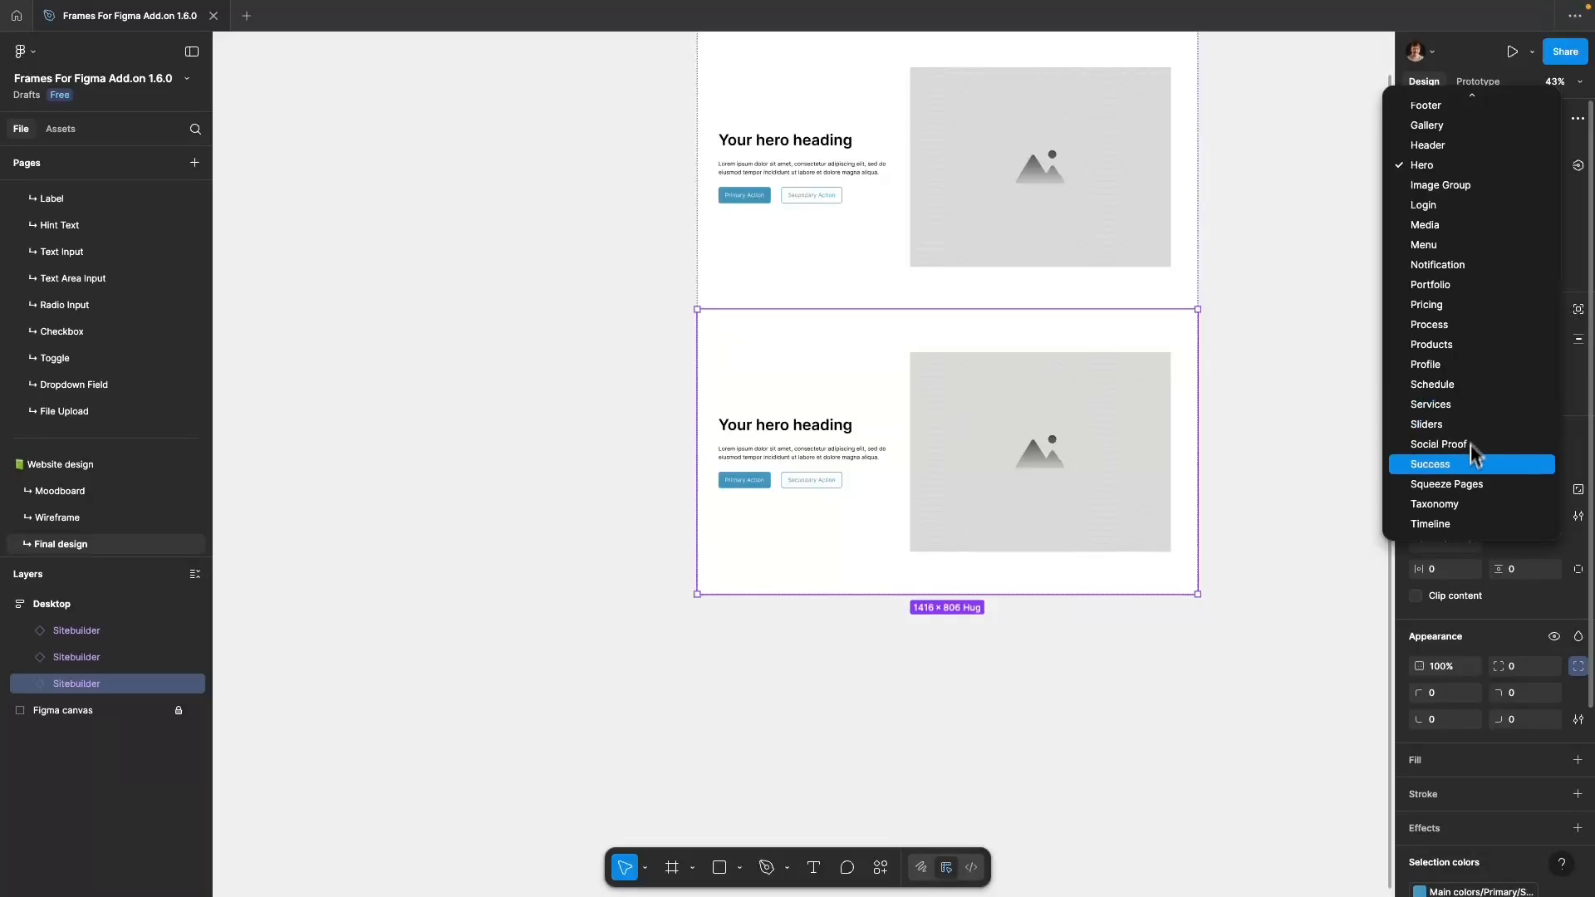
pyautogui.scroll(3, 1478, 349)
pyautogui.click(1474, 205)
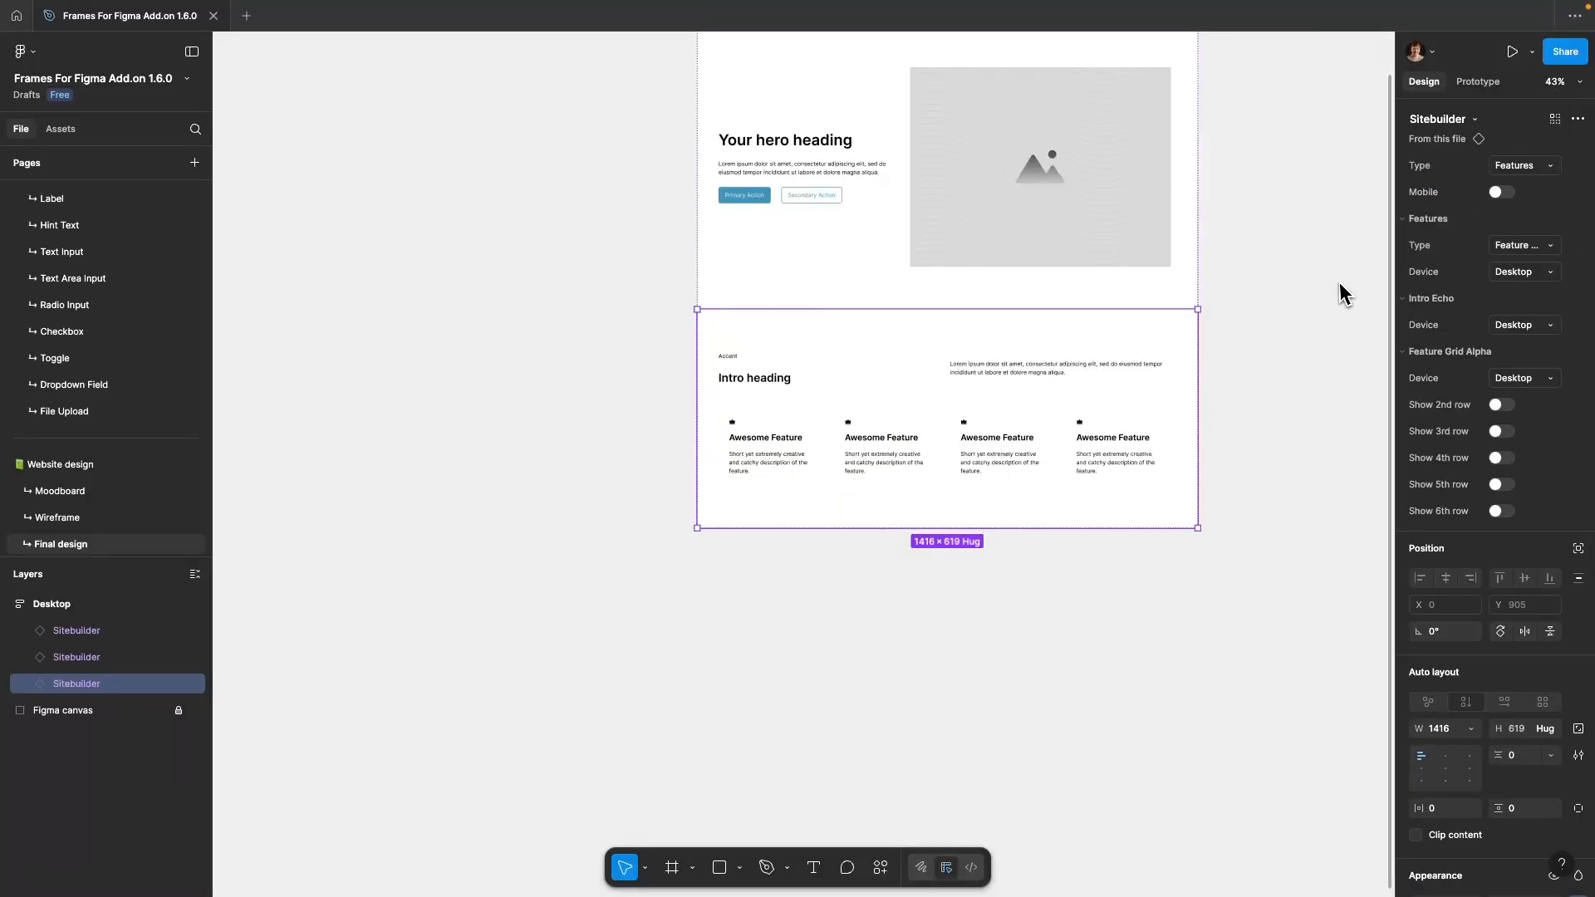
# Try different layouts for the Features section and choose the one with a centered intro and four image cards.
pyautogui.click(1523, 249)
pyautogui.click(1527, 265)
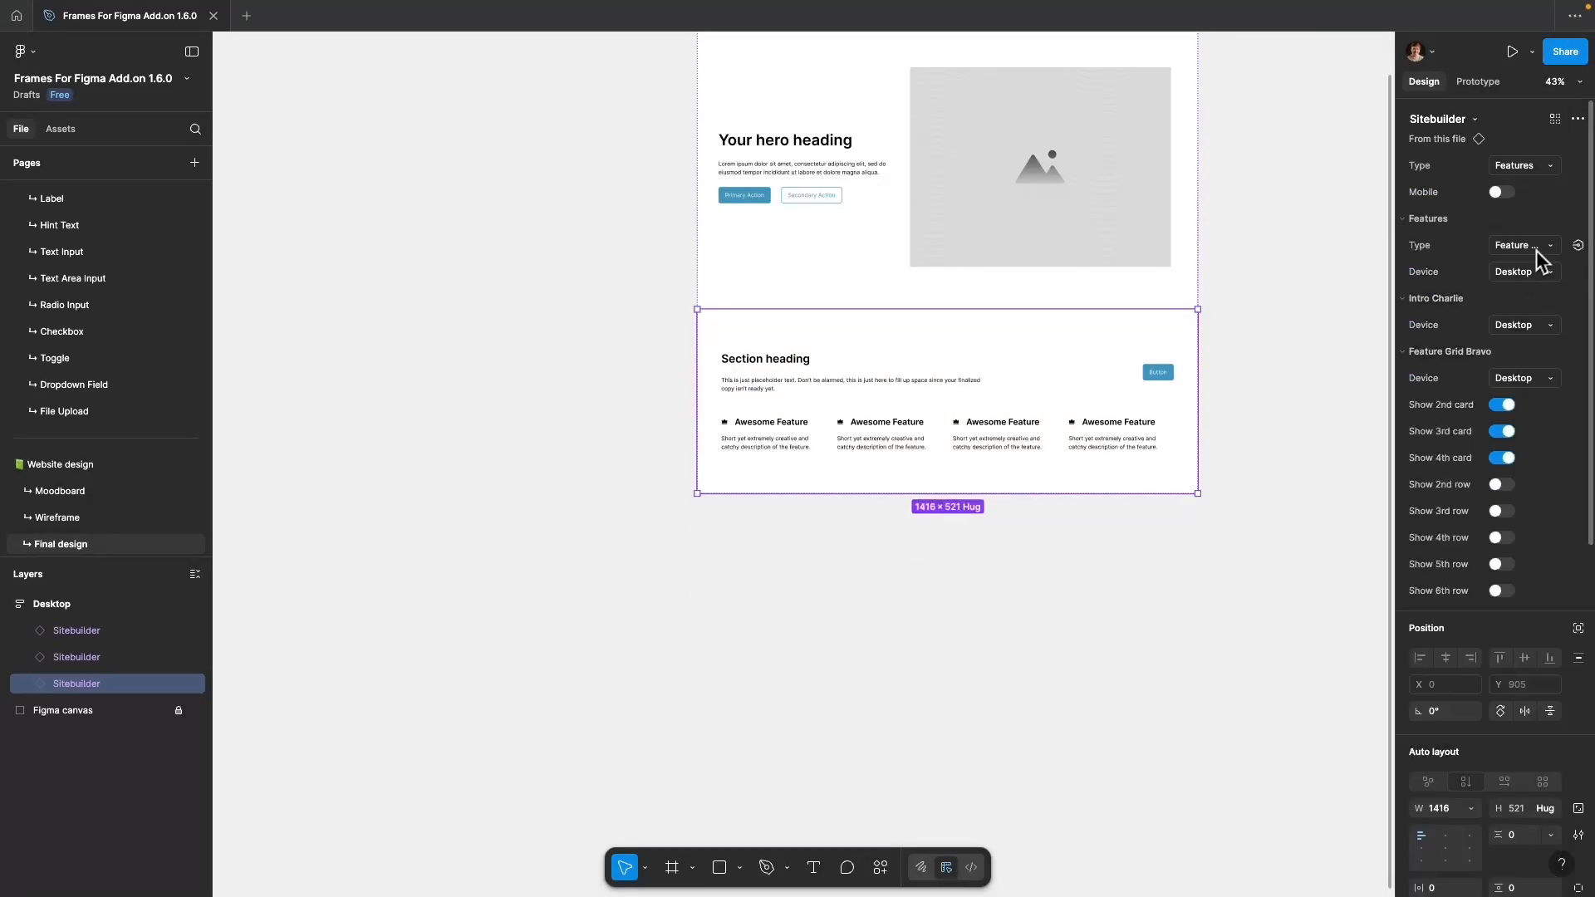
pyautogui.click(1537, 264)
pyautogui.click(1507, 285)
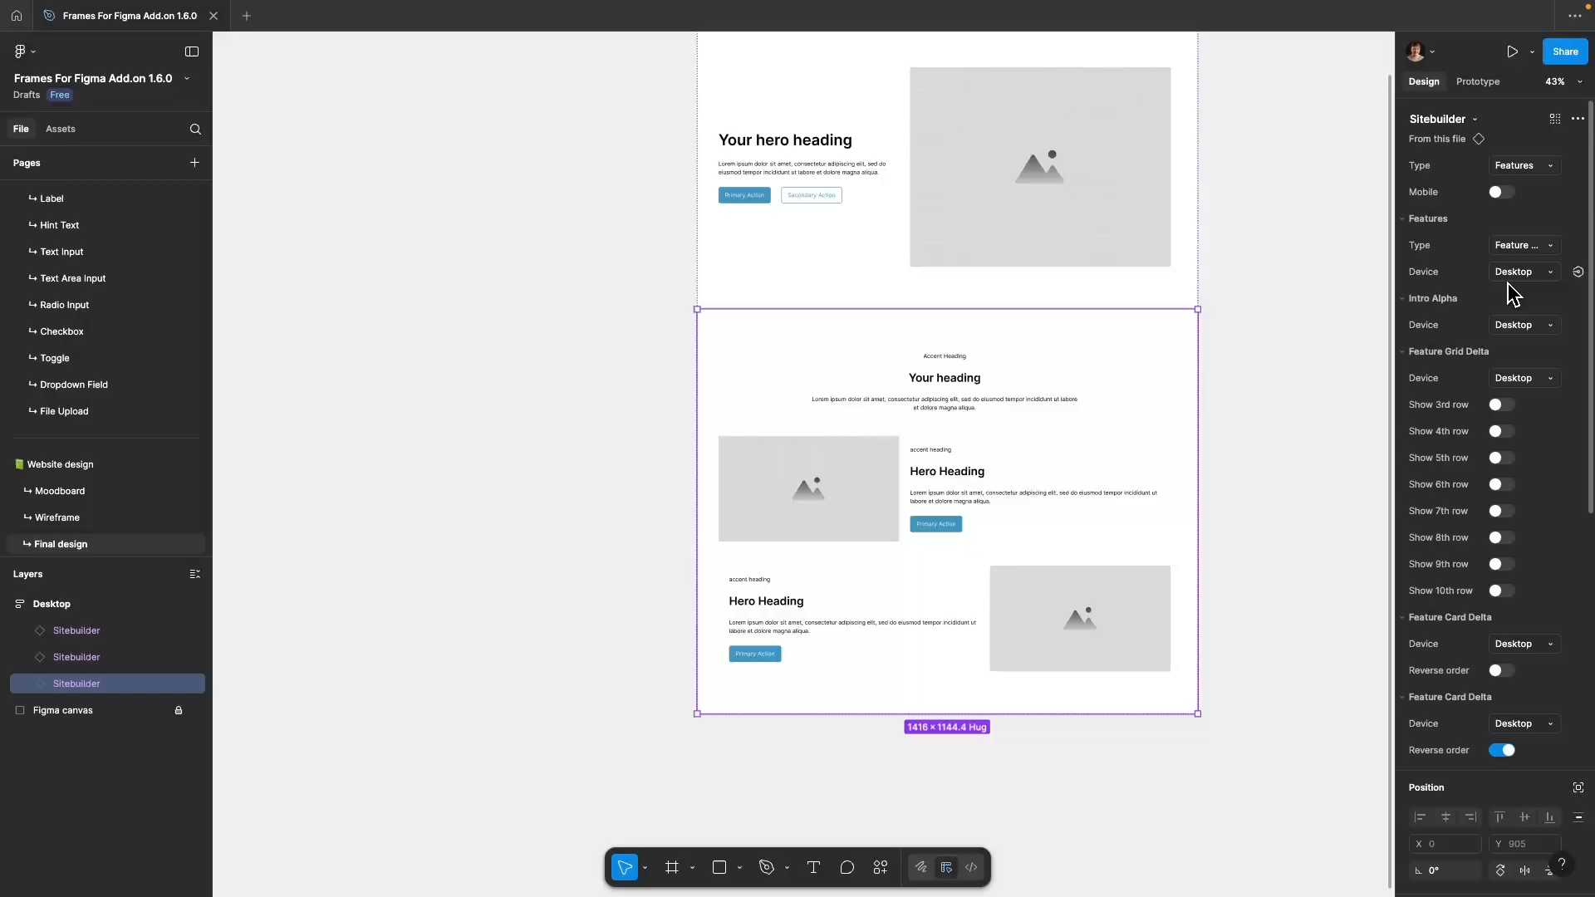
pyautogui.click(1532, 245)
pyautogui.click(1524, 241)
pyautogui.scroll(3, 1259, 342)
pyautogui.hscroll(4, 1258, 342)
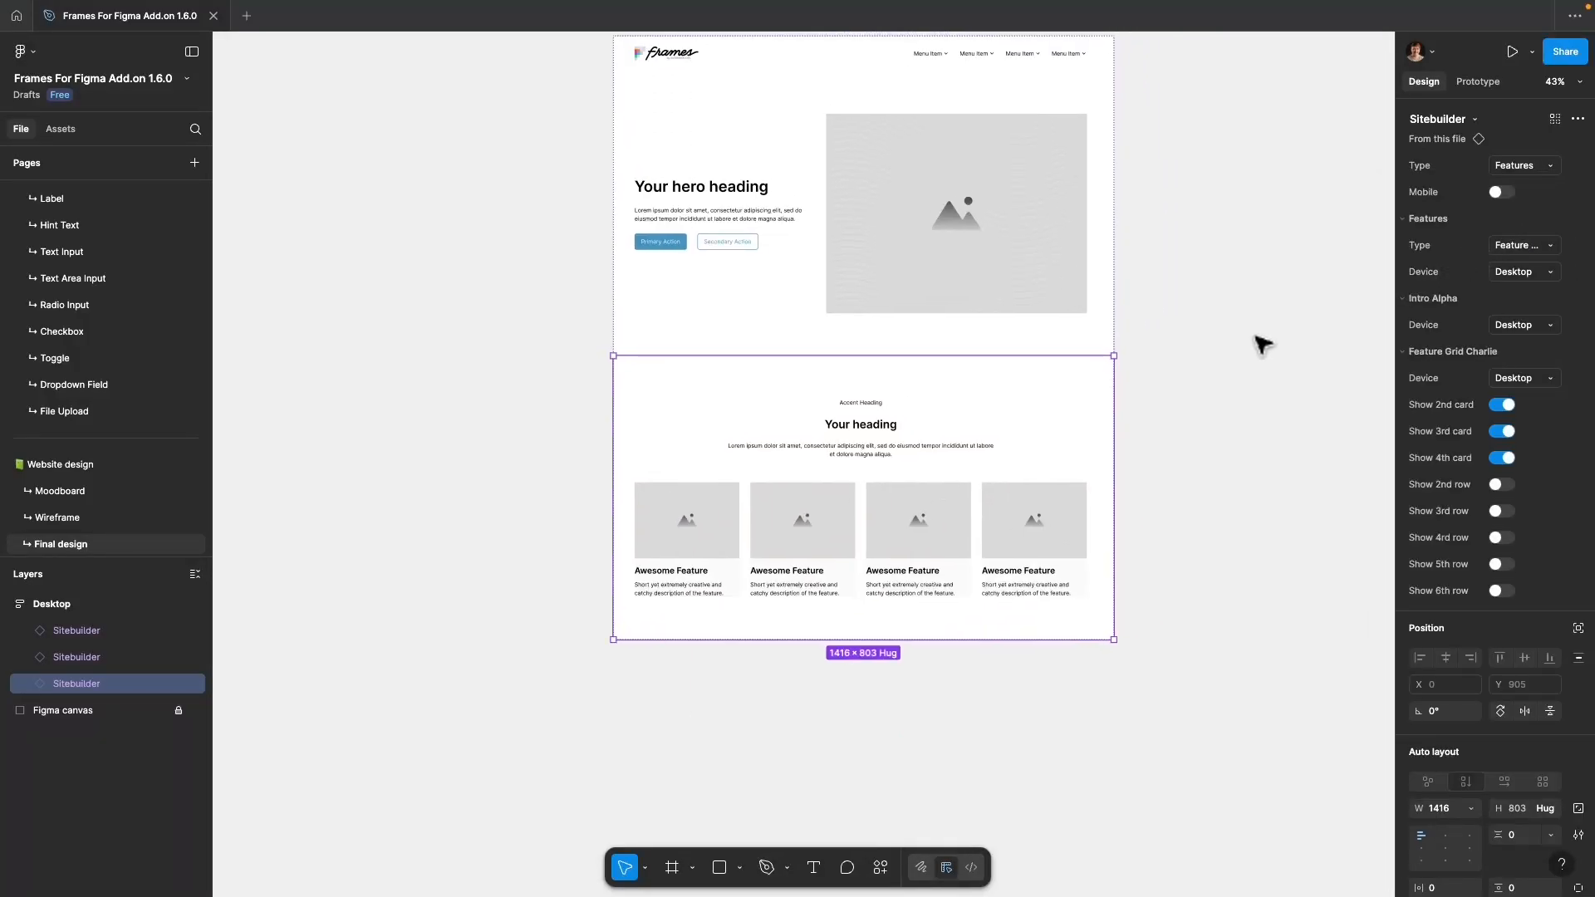
# Duplicate the Features section below itself and change the copy's section type to Pricing.
pyautogui.scroll(-2, 1022, 492)
pyautogui.hotkey('ctrl', 'd')
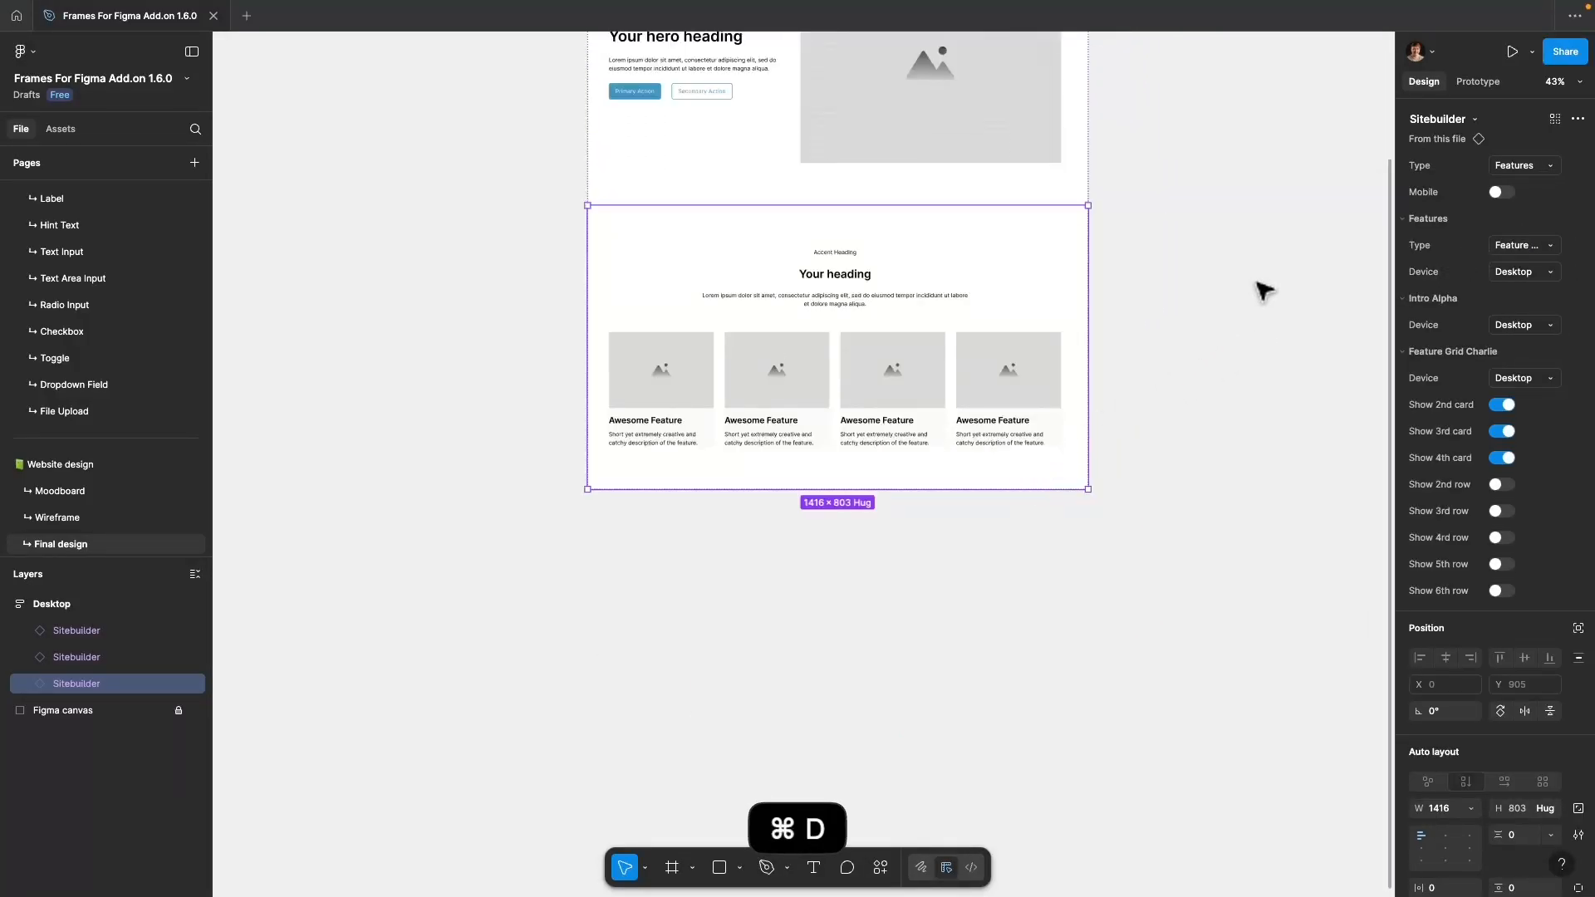
pyautogui.click(1514, 170)
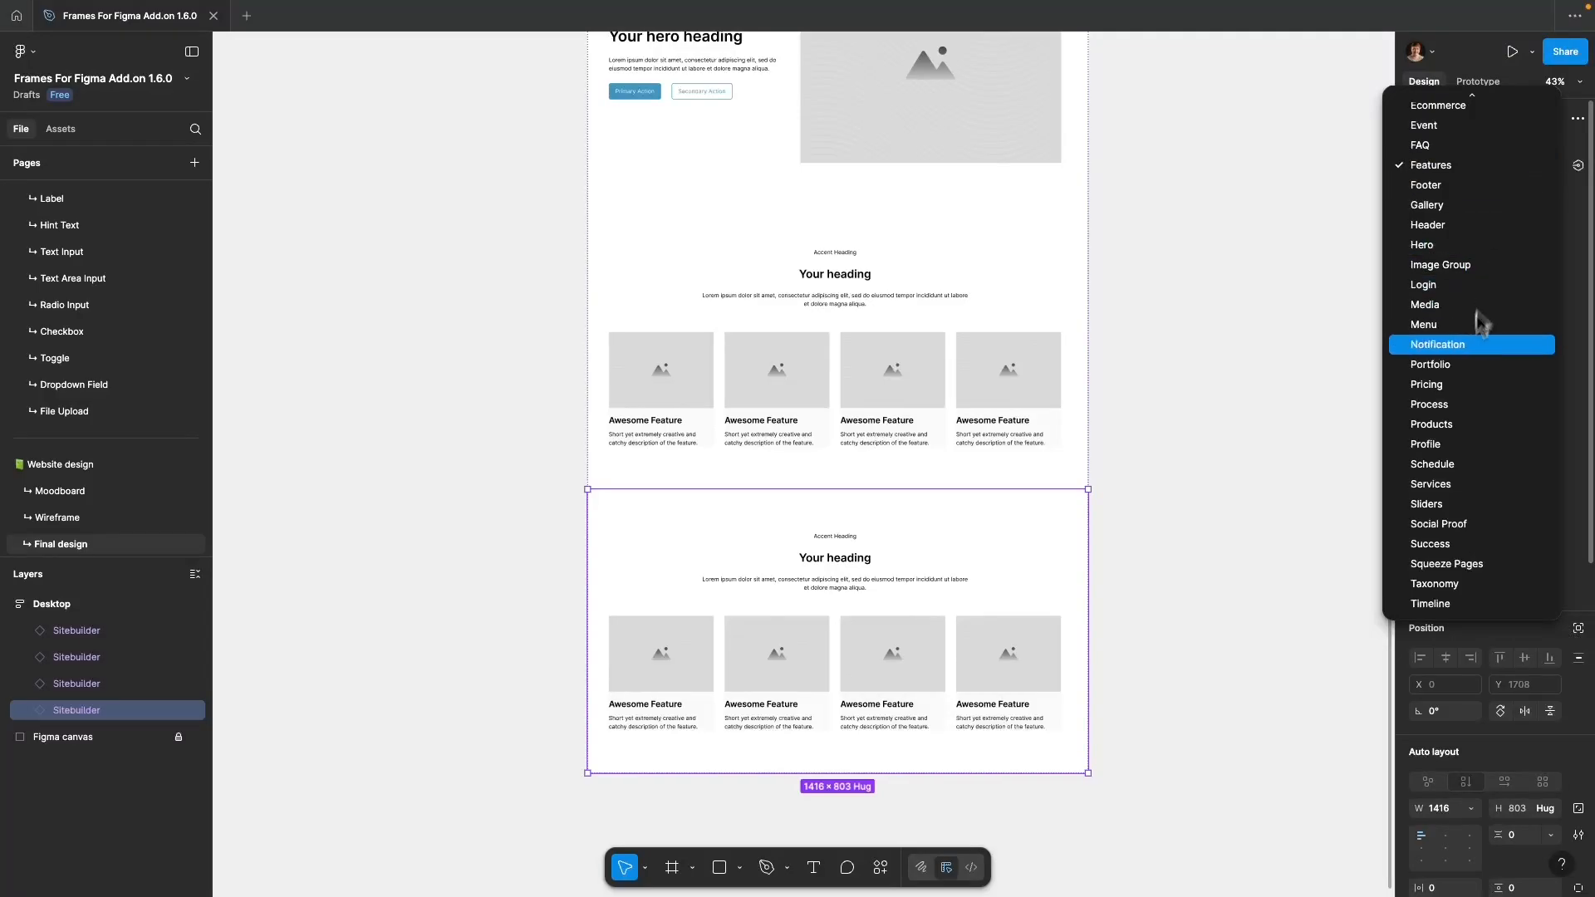
pyautogui.click(1467, 384)
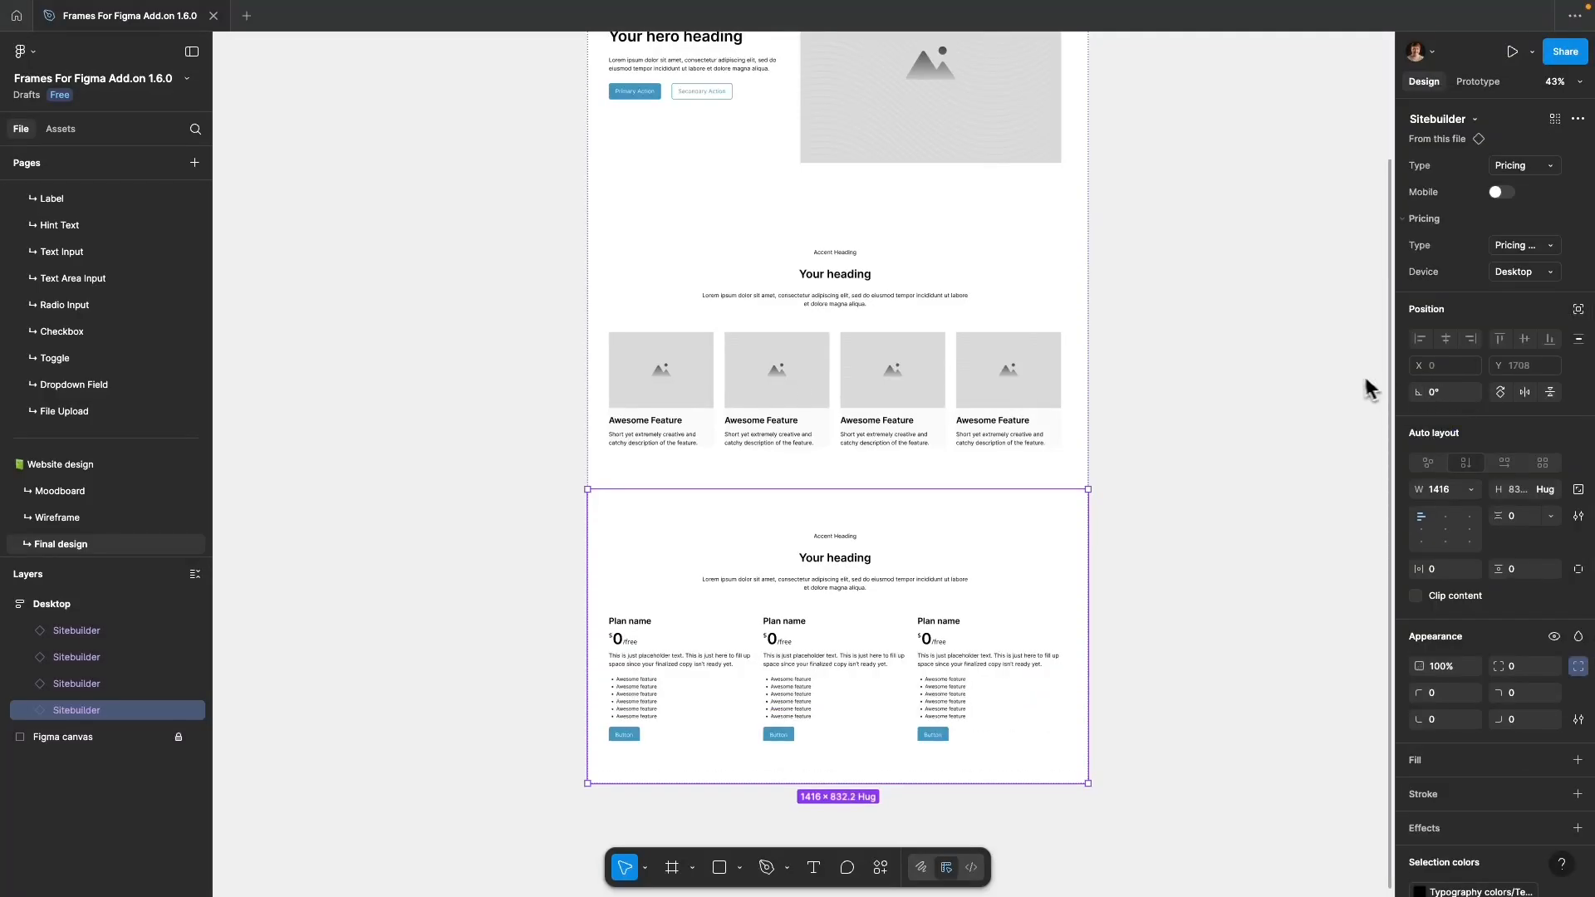
# Try different layouts for the Pricing section and choose the one with text beside two Standard plan cards.
pyautogui.click(1531, 247)
pyautogui.click(1516, 351)
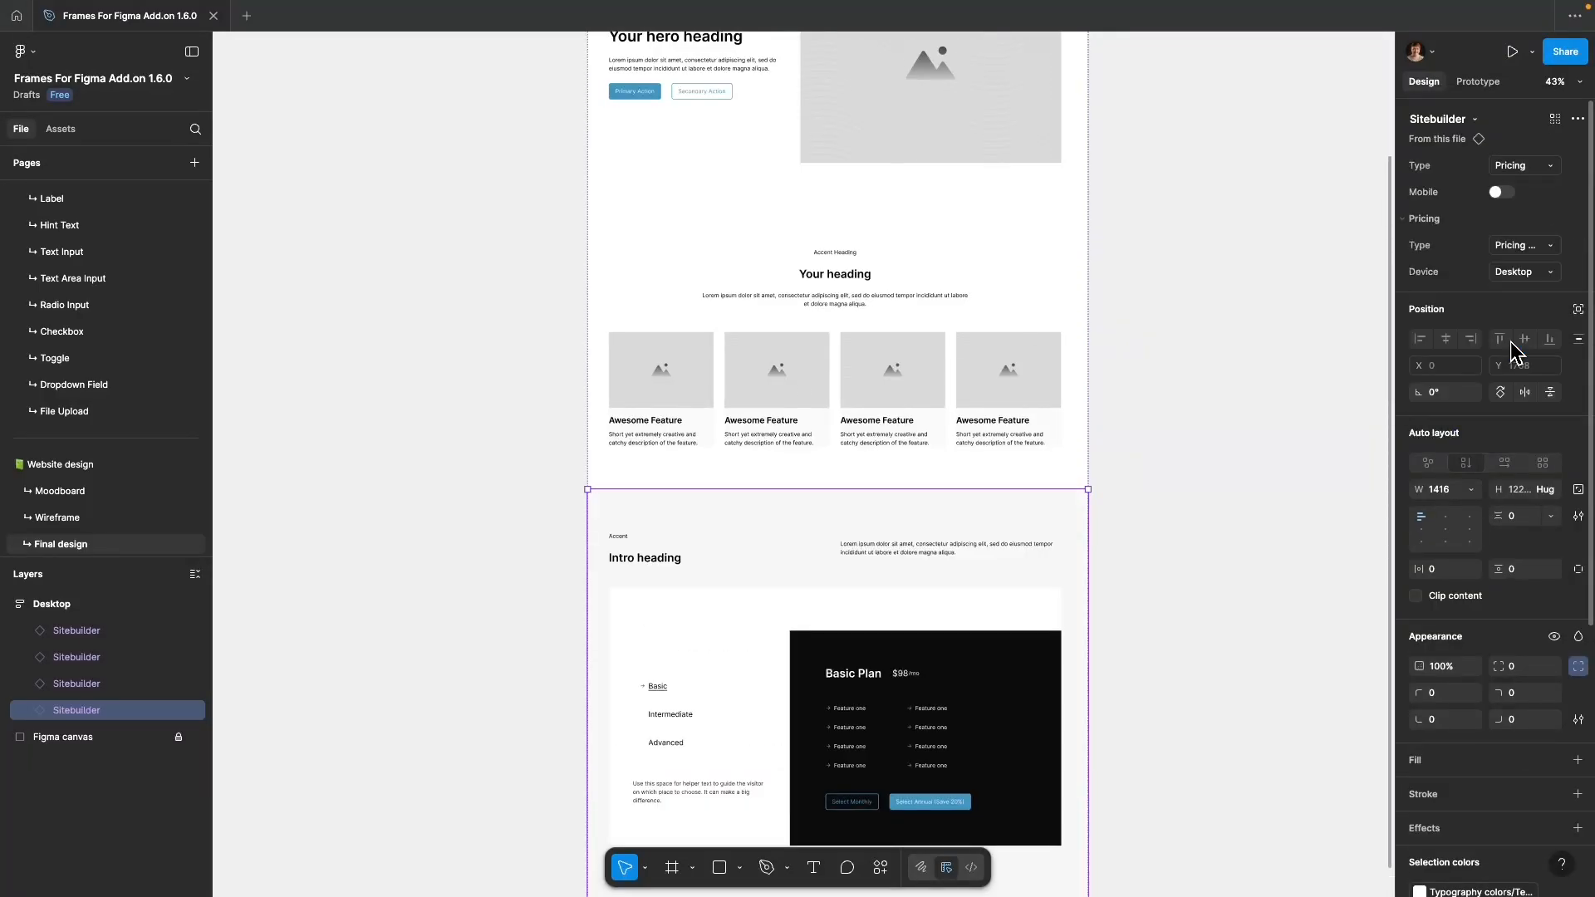
pyautogui.click(1543, 246)
pyautogui.click(1495, 243)
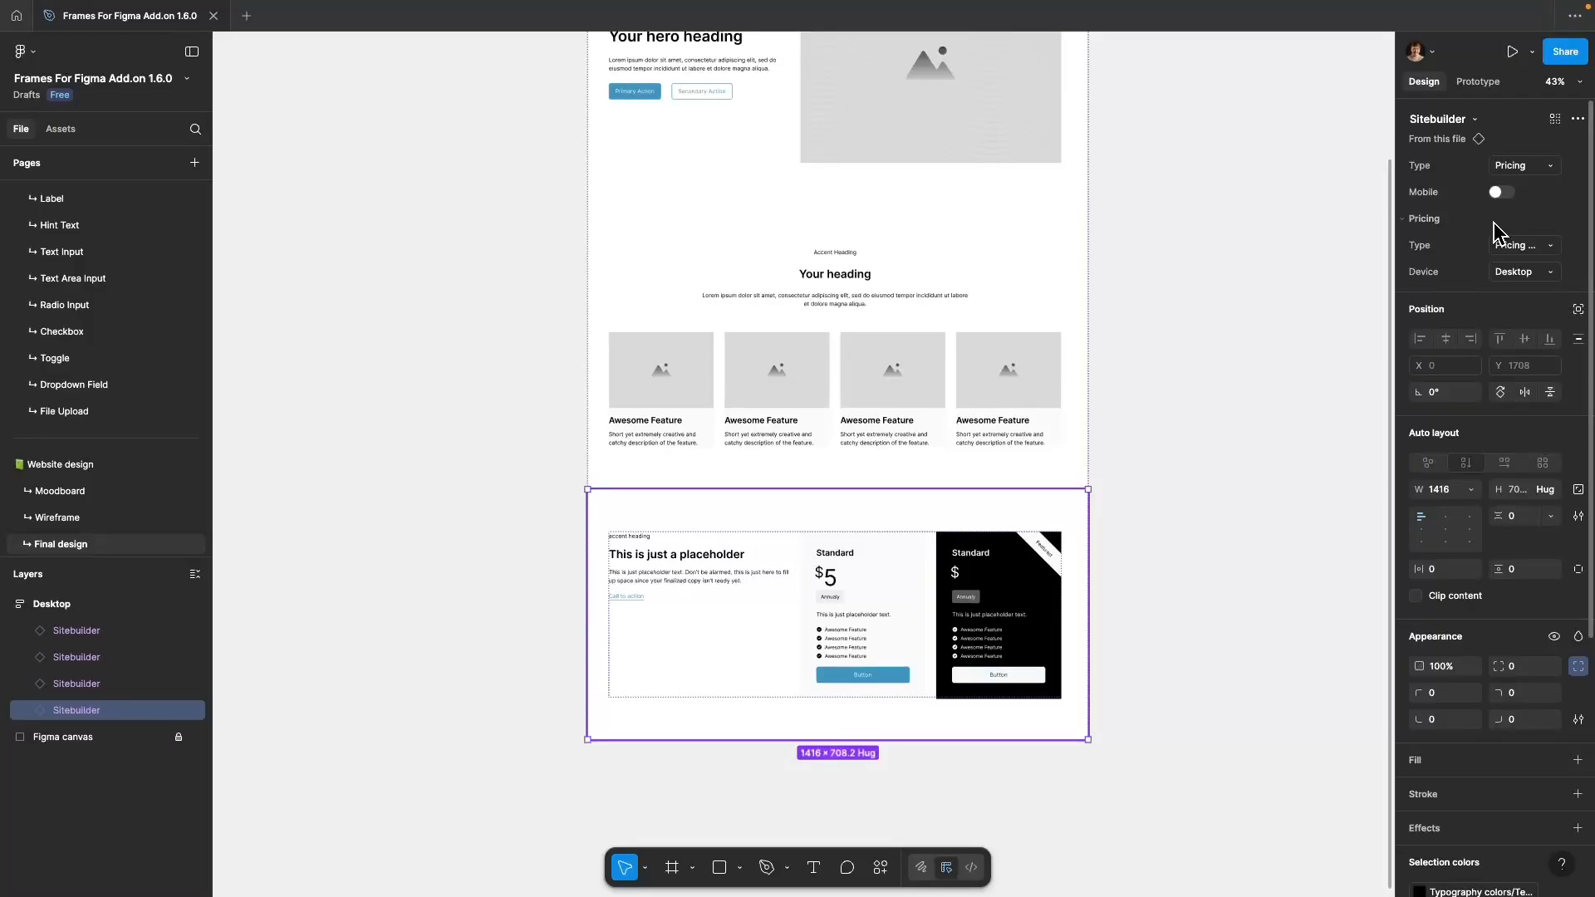
# Duplicate the Pricing section below itself and change the copy's section type to Footer.
pyautogui.press('super+d')
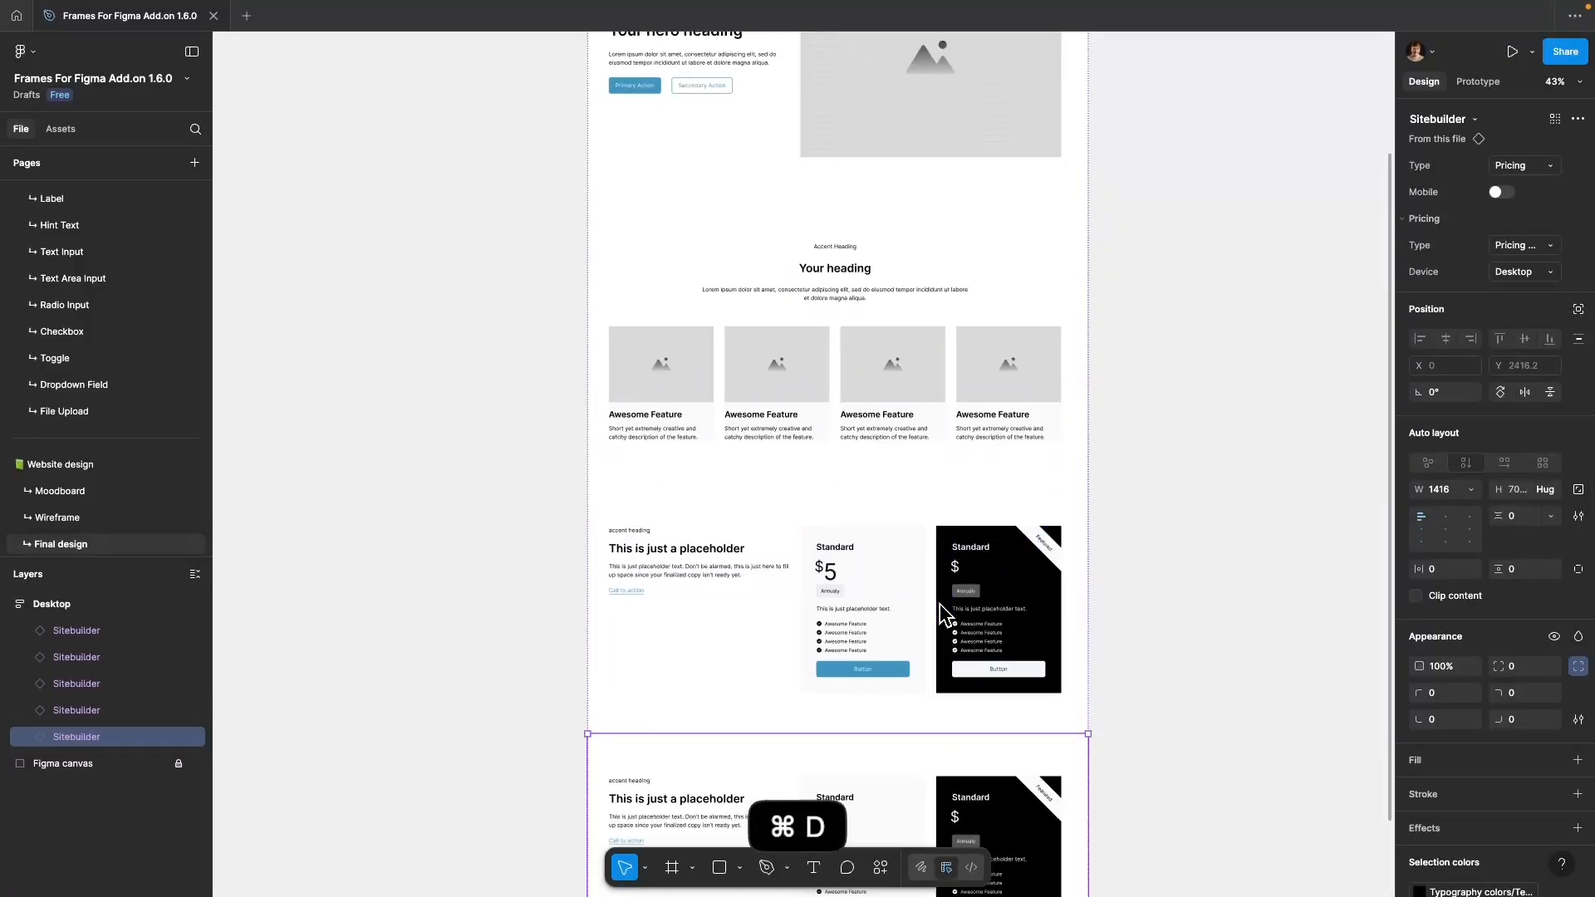
pyautogui.scroll(-3, 944, 614)
pyautogui.click(1525, 165)
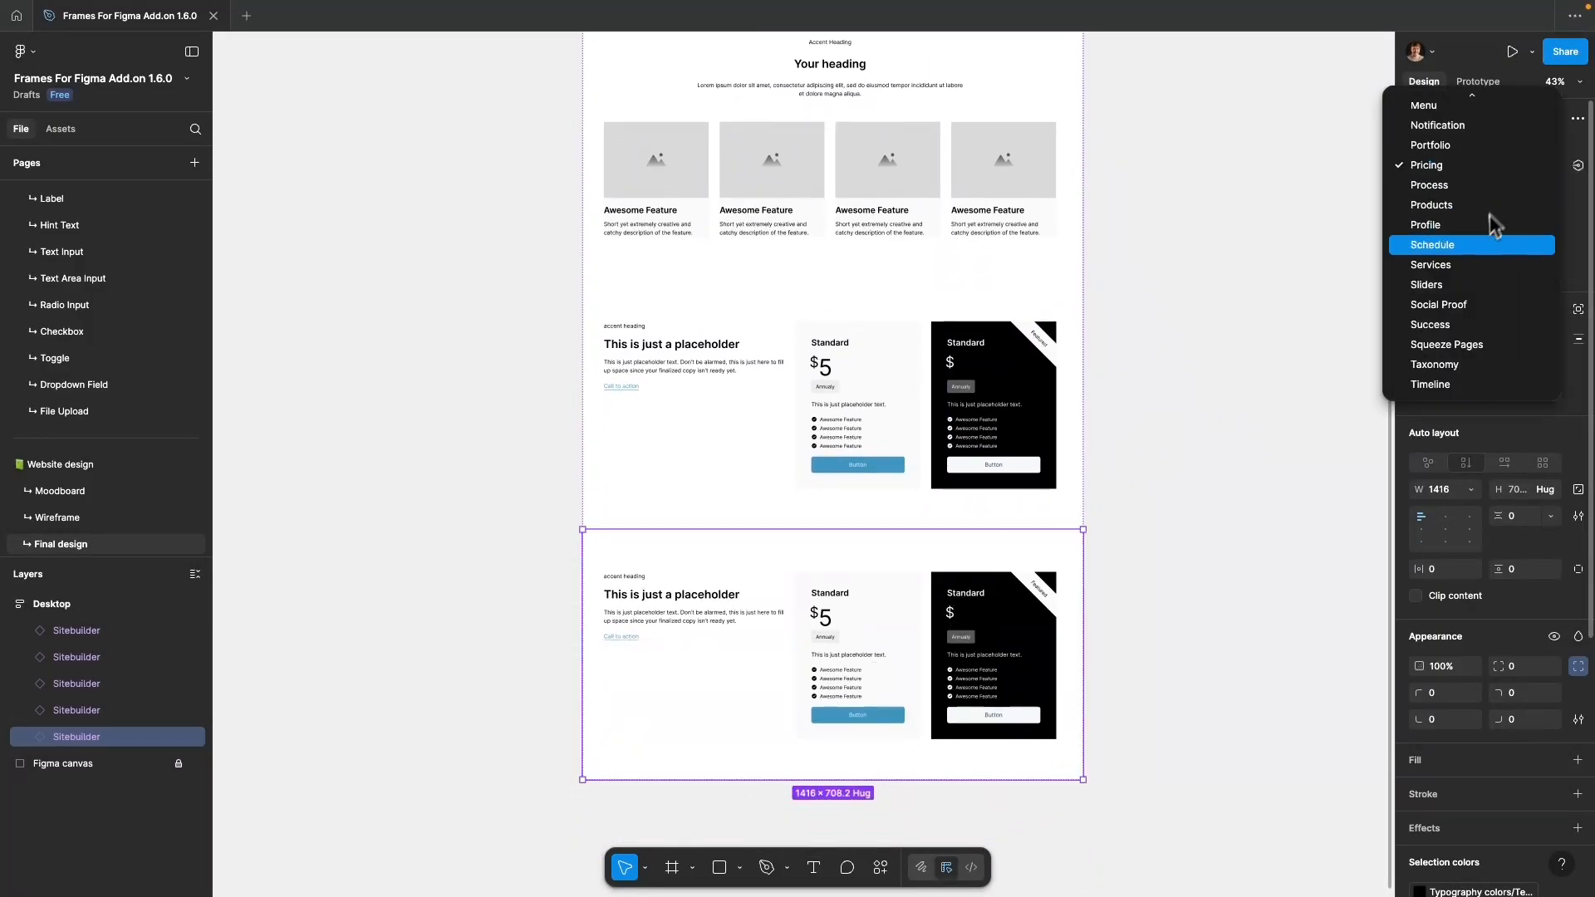
pyautogui.scroll(3, 1472, 283)
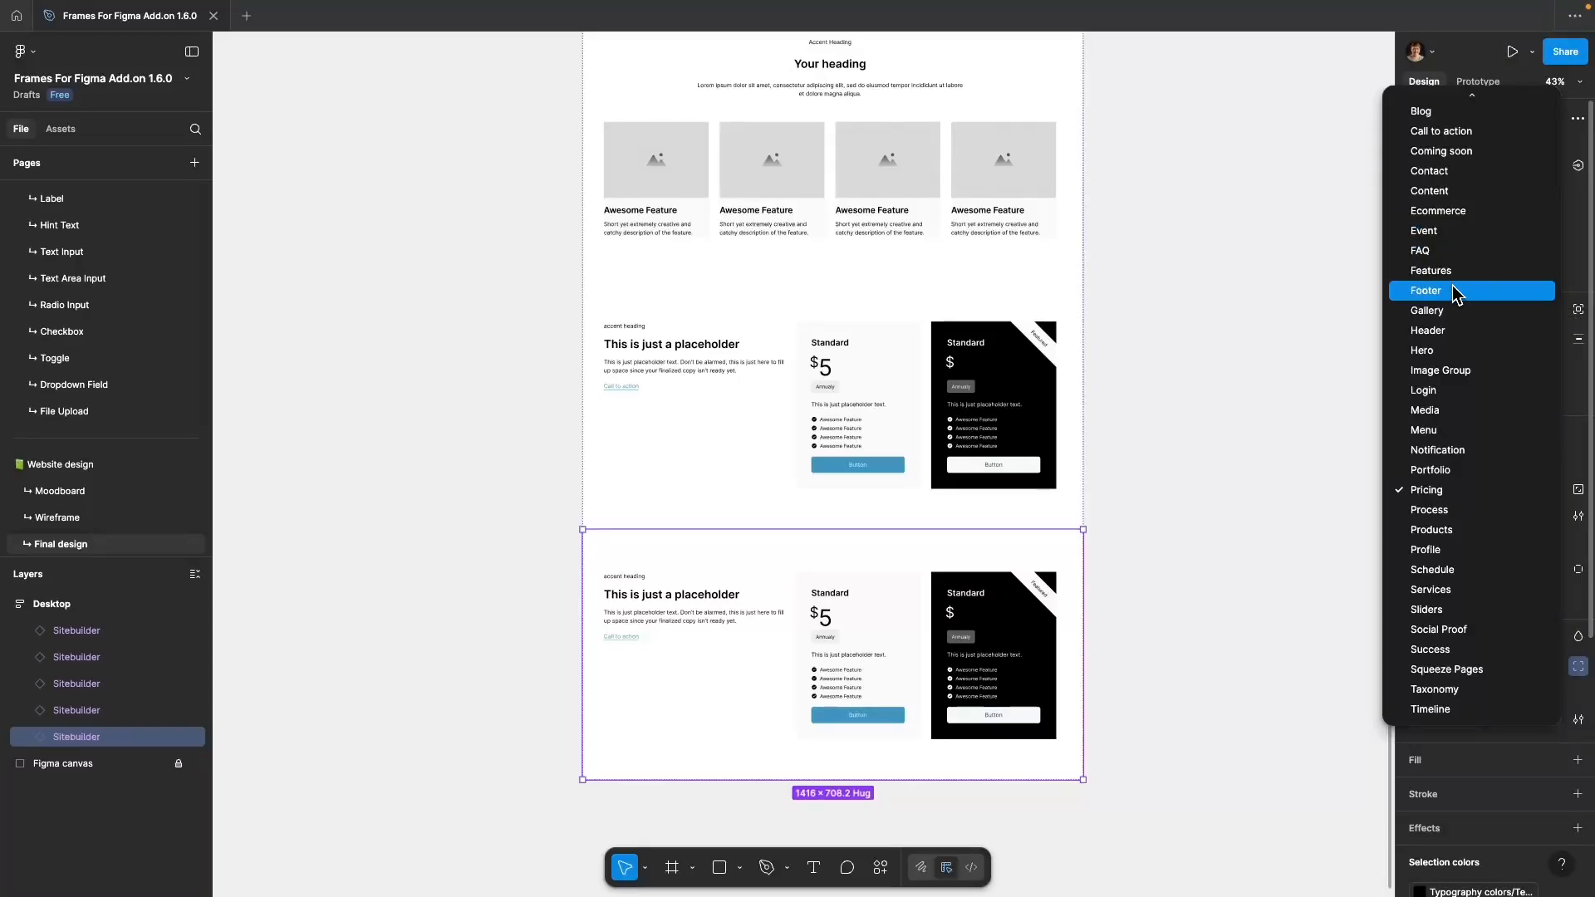
pyautogui.click(1367, 291)
pyautogui.scroll(-5, 1204, 462)
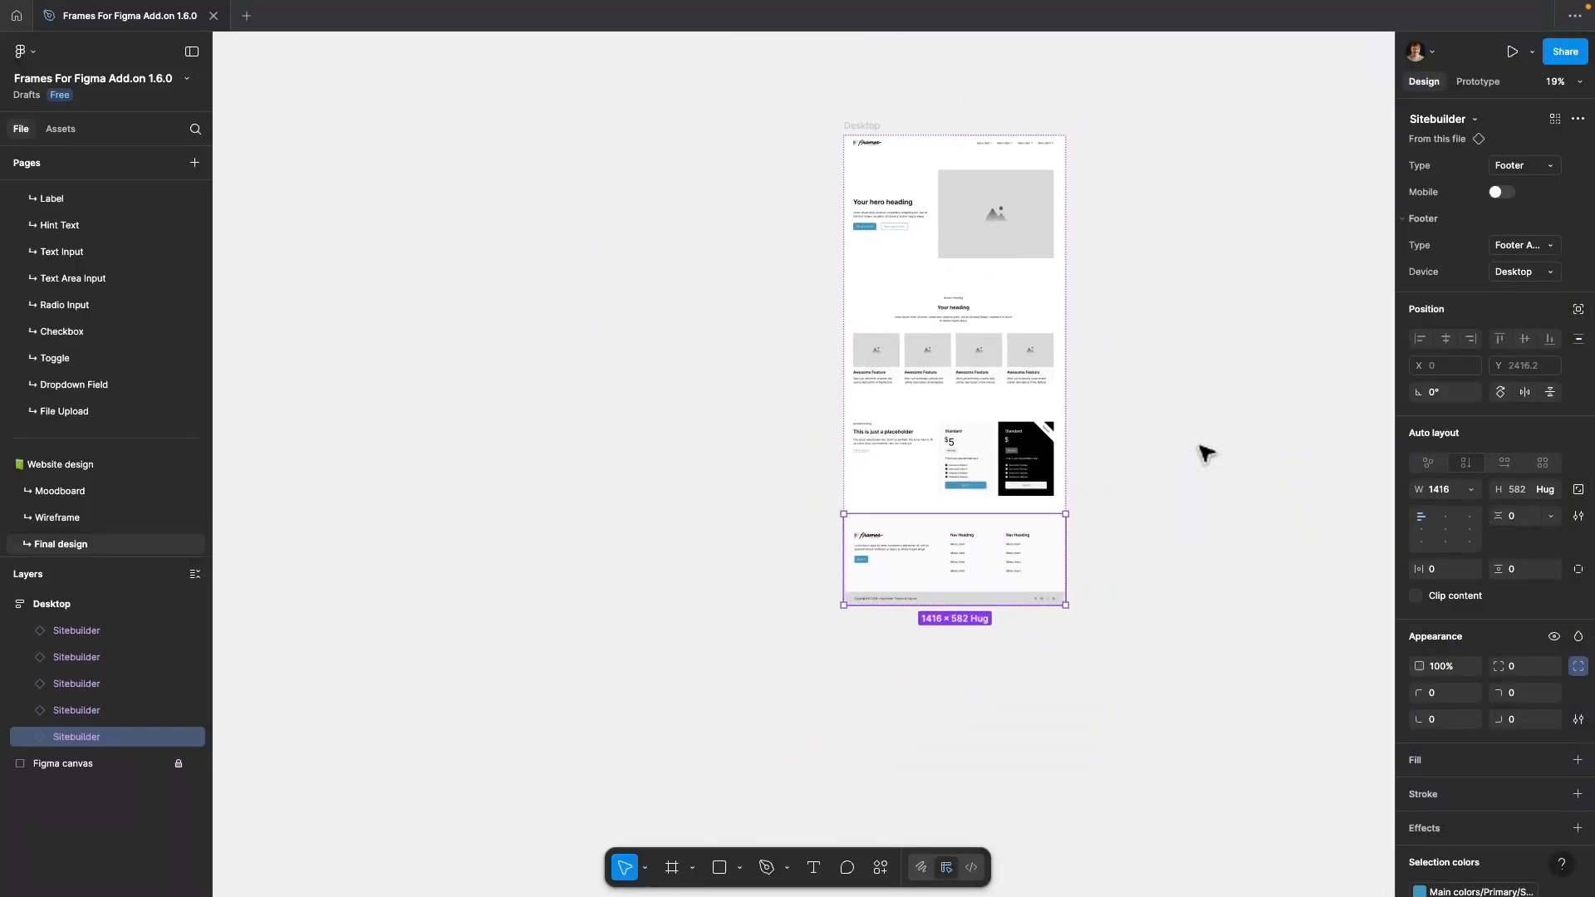
pyautogui.click(1204, 453)
# Present the Desktop frame as a prototype and look through the page from header to footer.
pyautogui.click(897, 162)
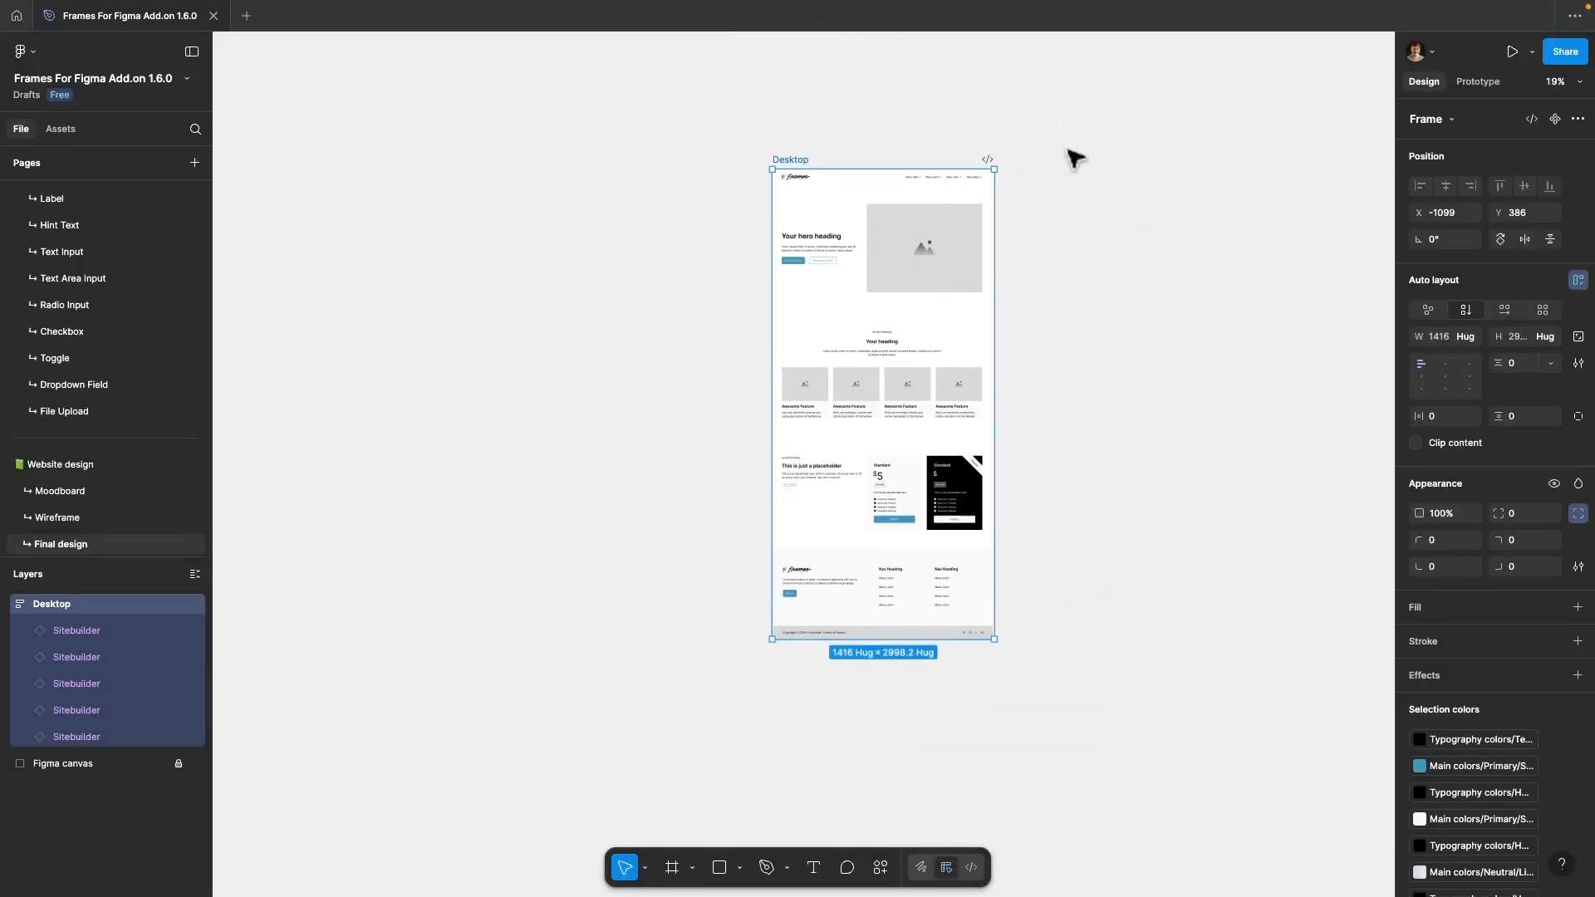
pyautogui.press('super+alt+Return')
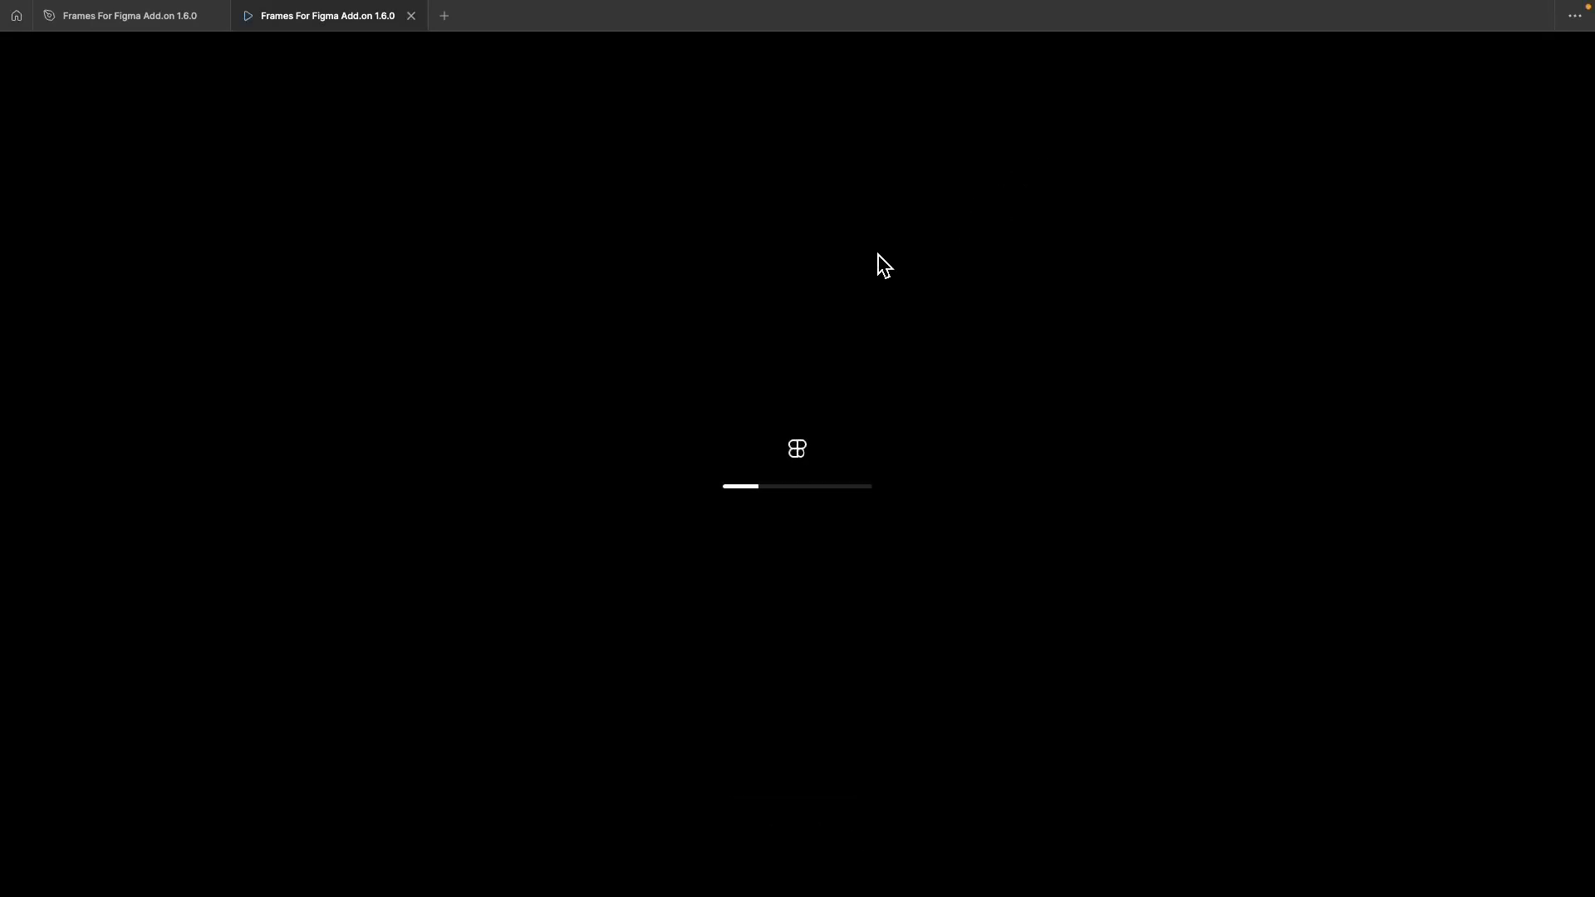
pyautogui.scroll(-15, 1032, 410)
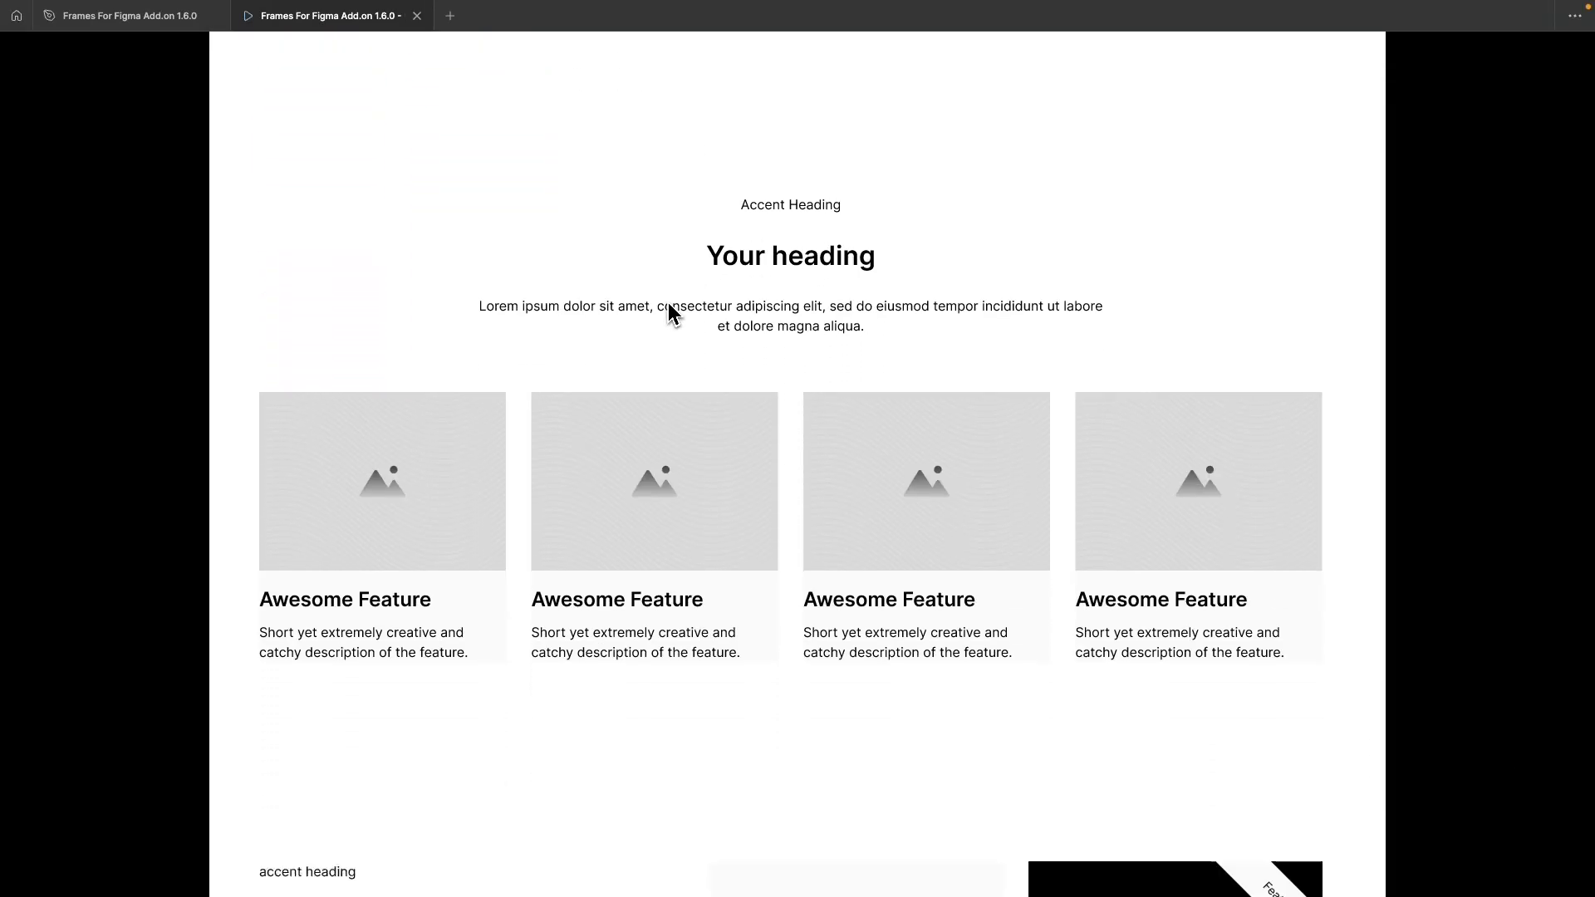
pyautogui.scroll(-4, 671, 314)
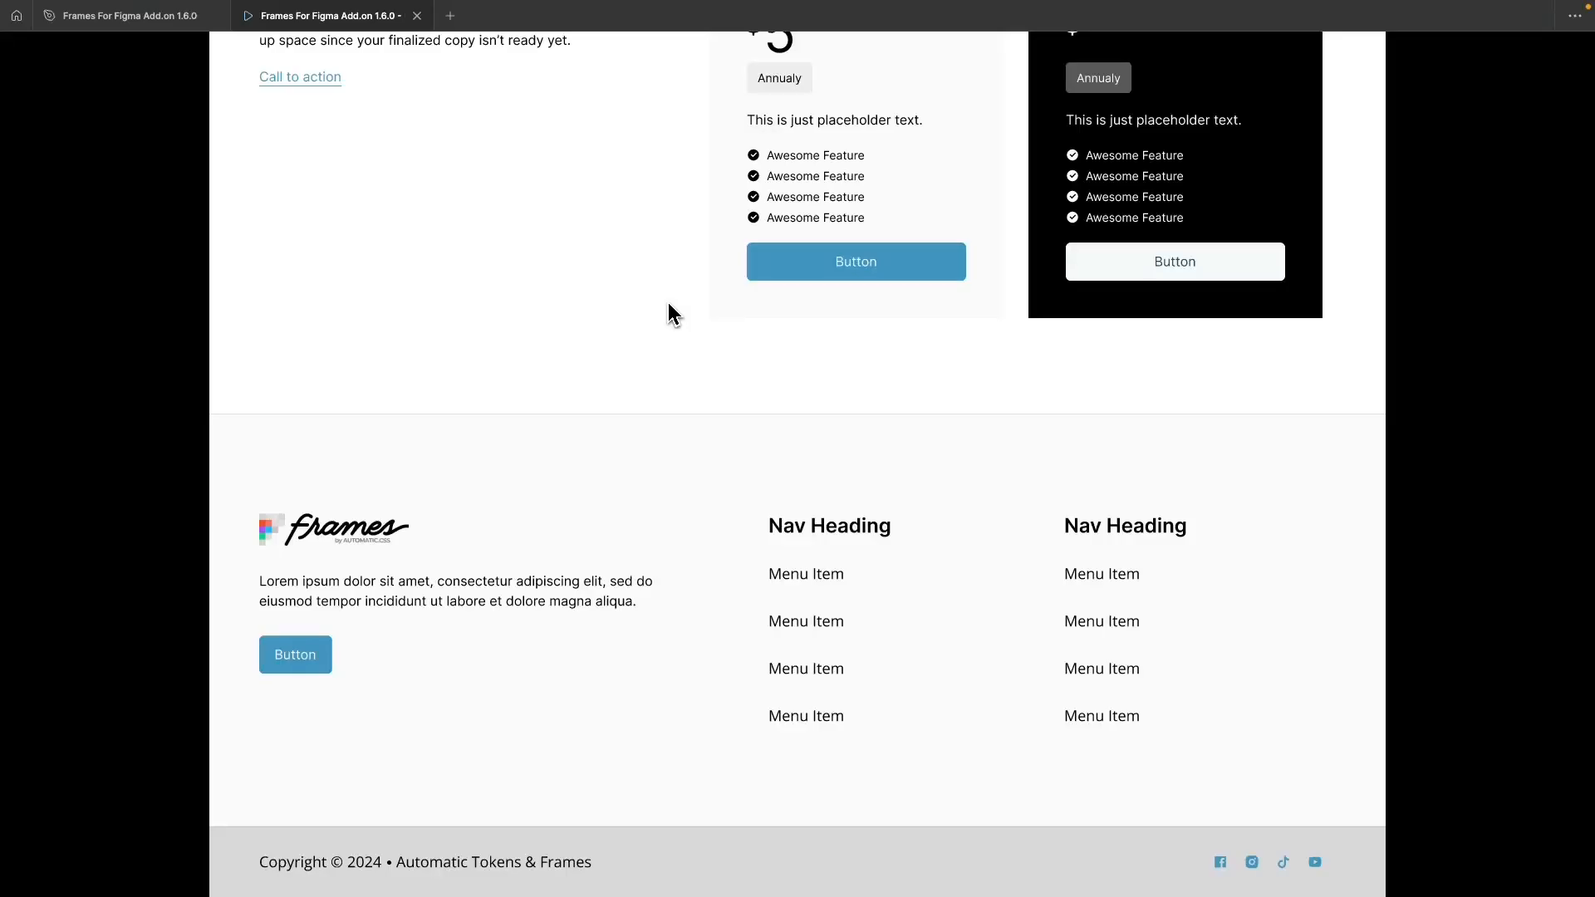
pyautogui.scroll(20, 669, 305)
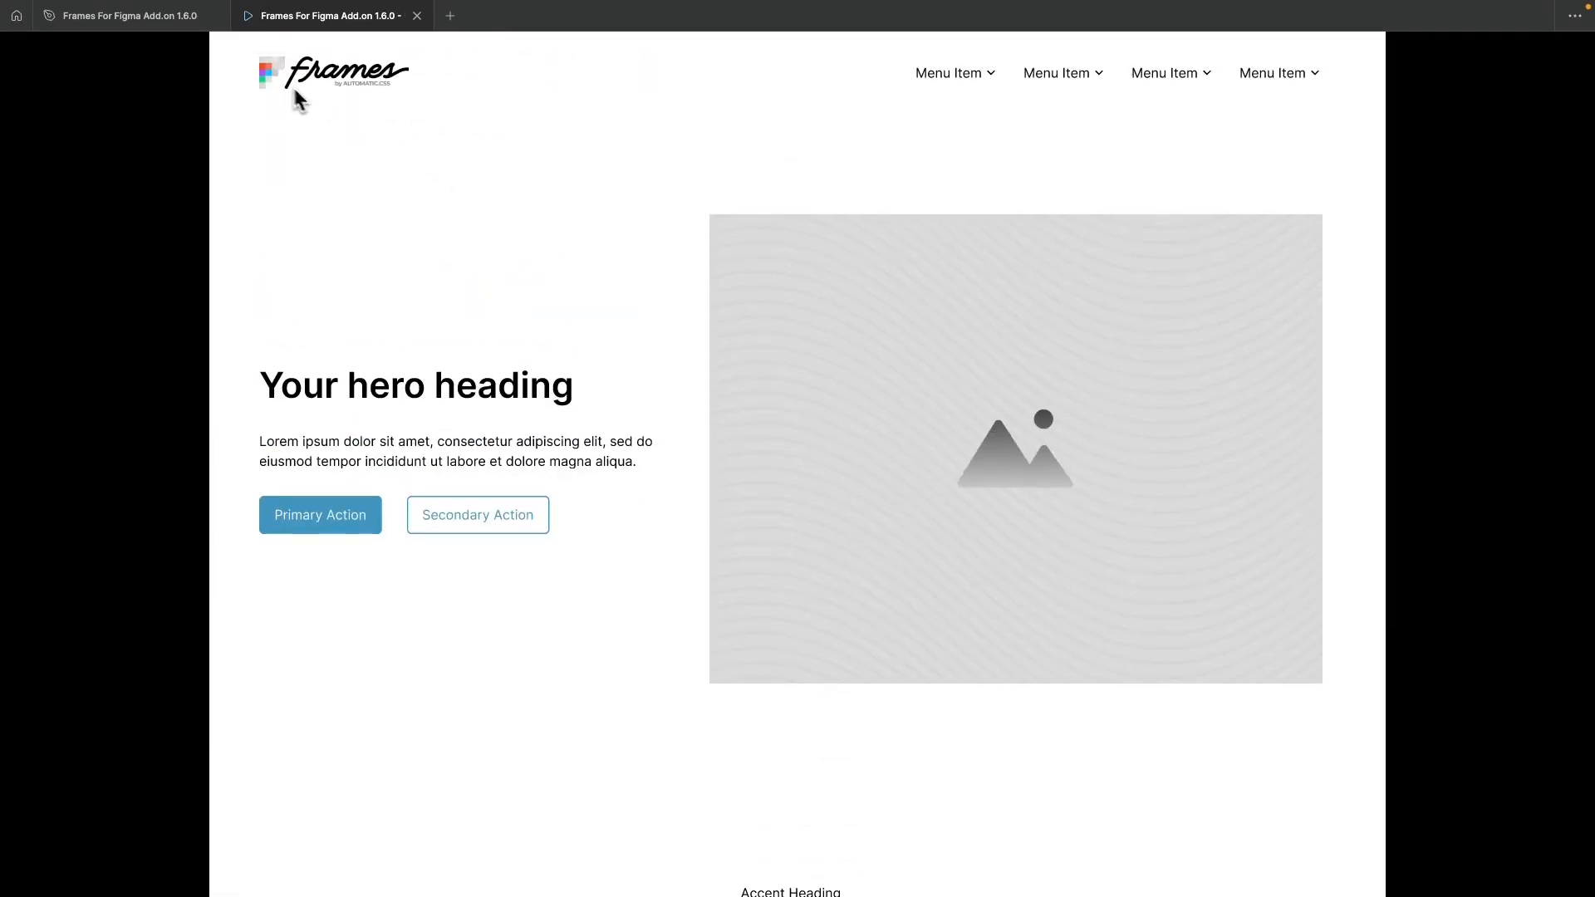
# Return to the design file, find the Sticky Menu component in the assets and place an instance beside the Desktop frame.
pyautogui.click(204, 15)
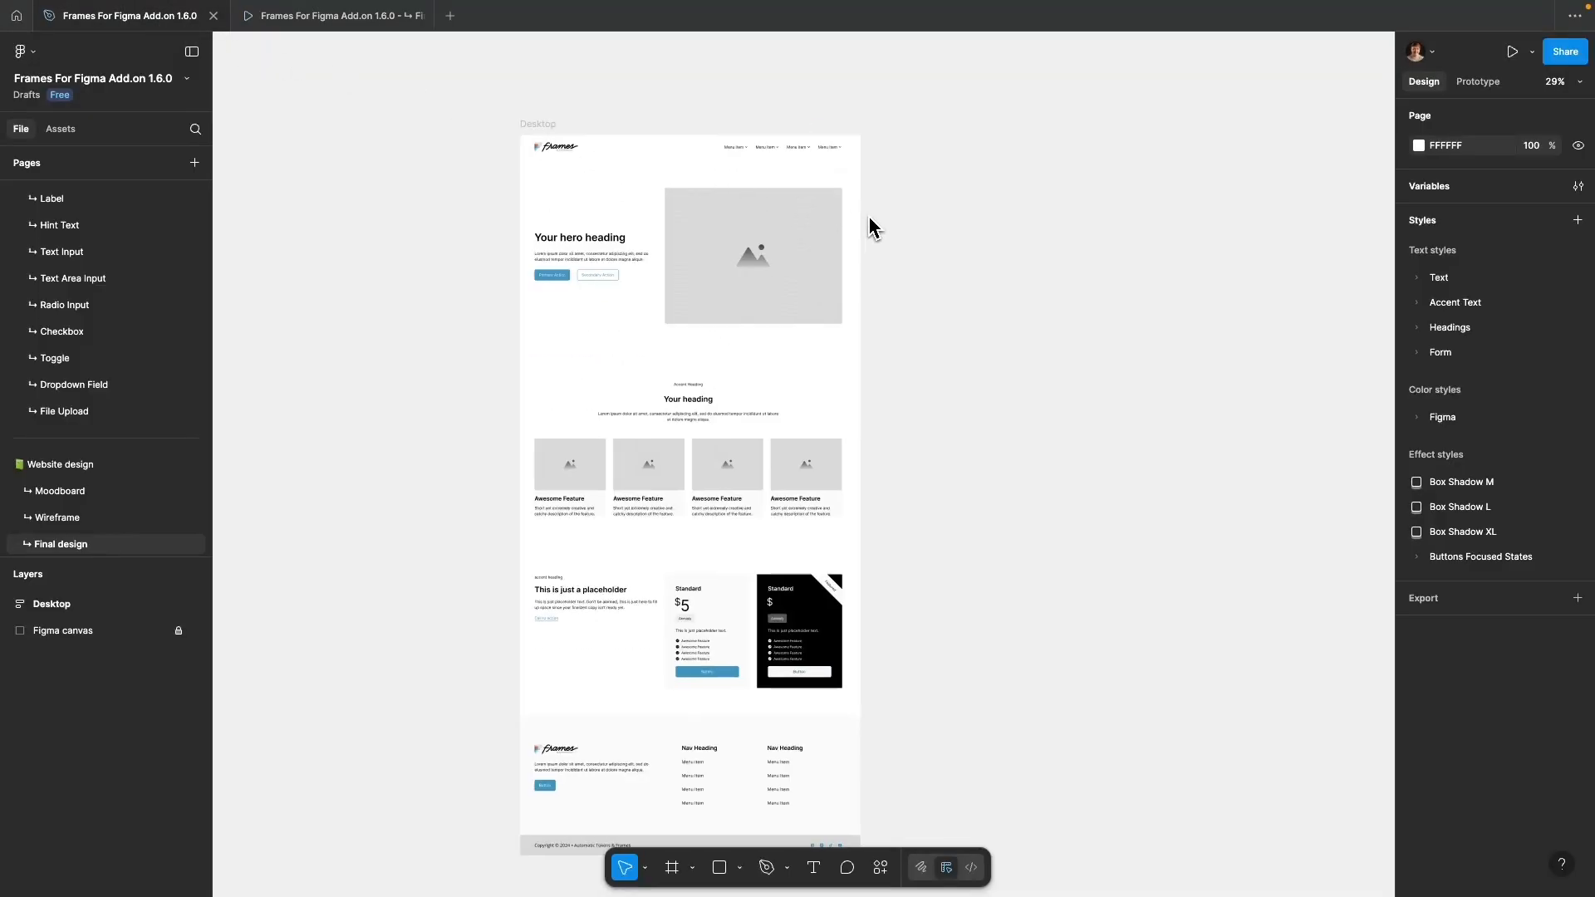
pyautogui.hotkey('alt', 'i')
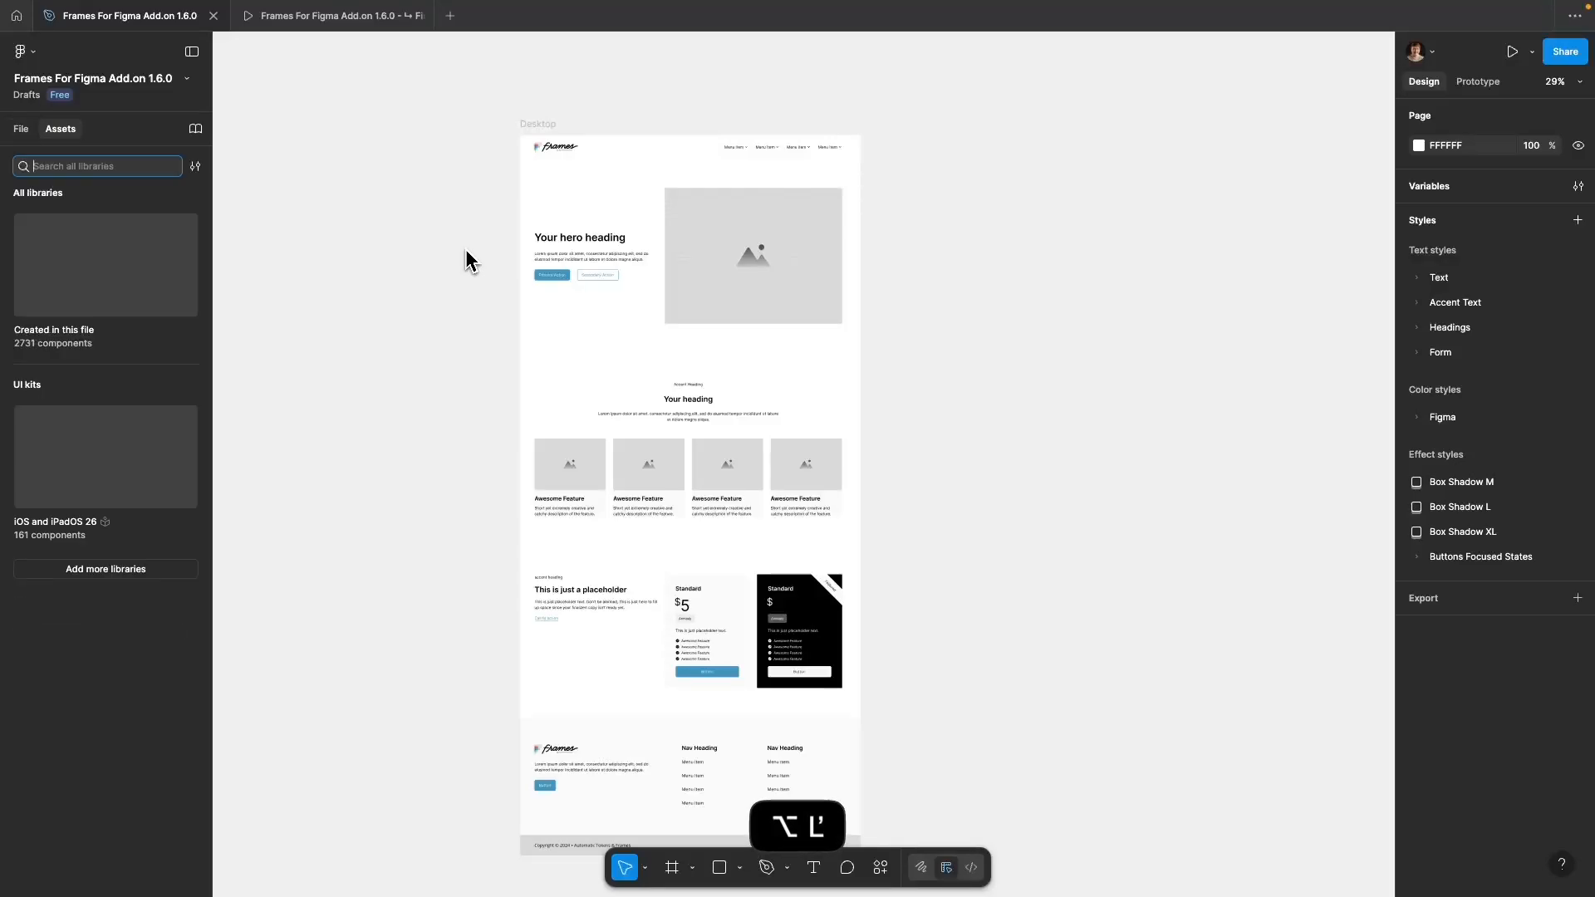
pyautogui.write('sticky menu')
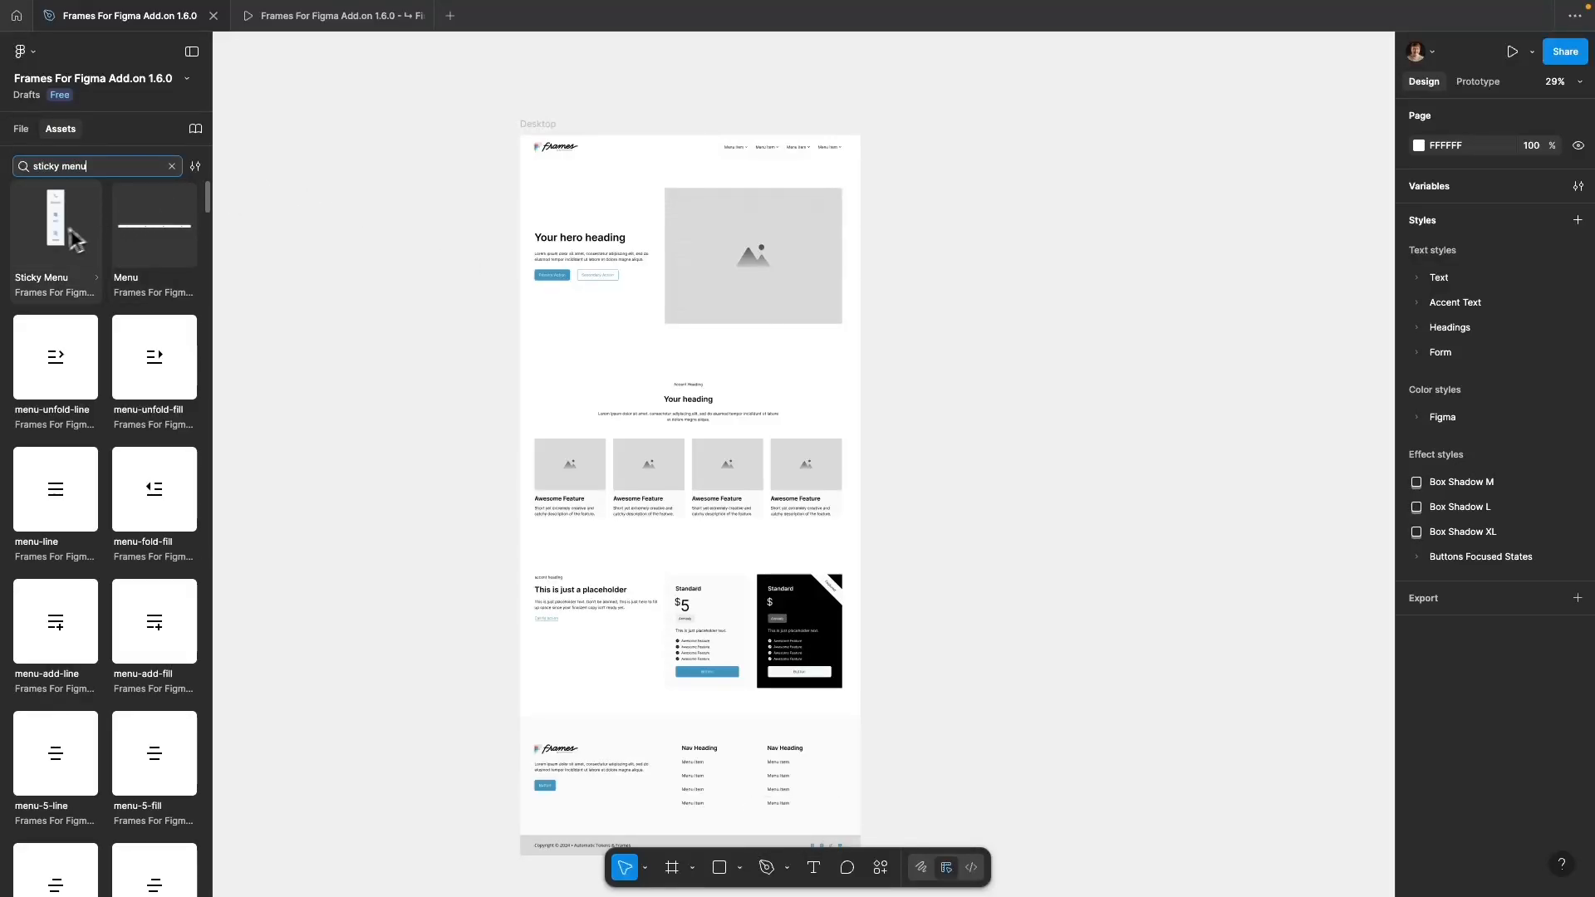
pyautogui.moveTo(55, 243); pyautogui.dragTo(910, 267)
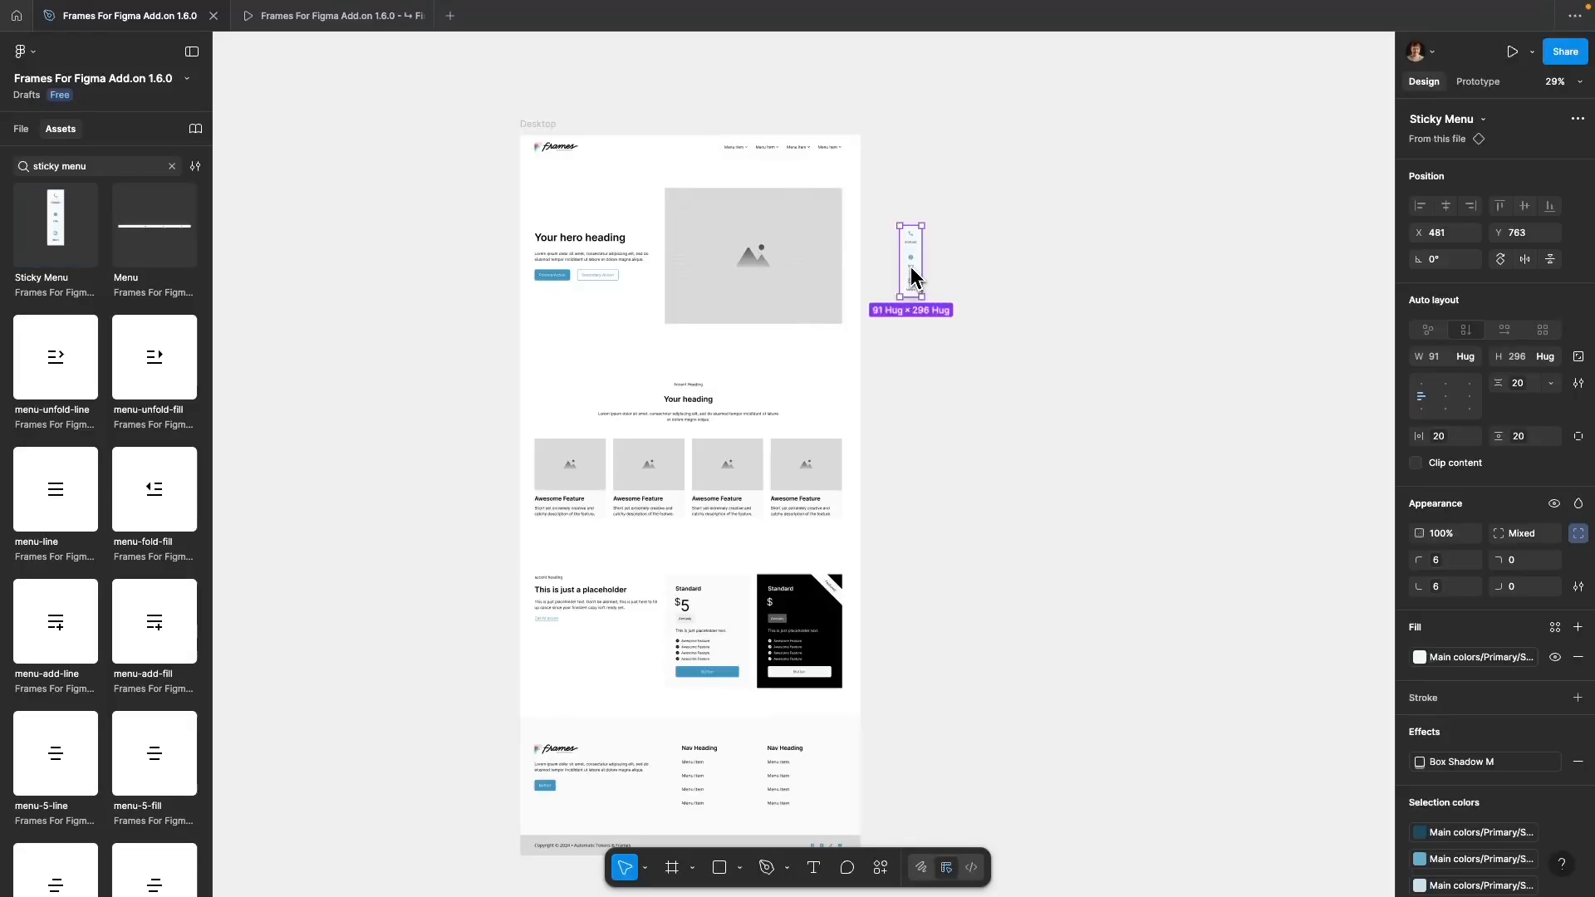
pyautogui.press('alt')
pyautogui.hotkey('alt', '1')
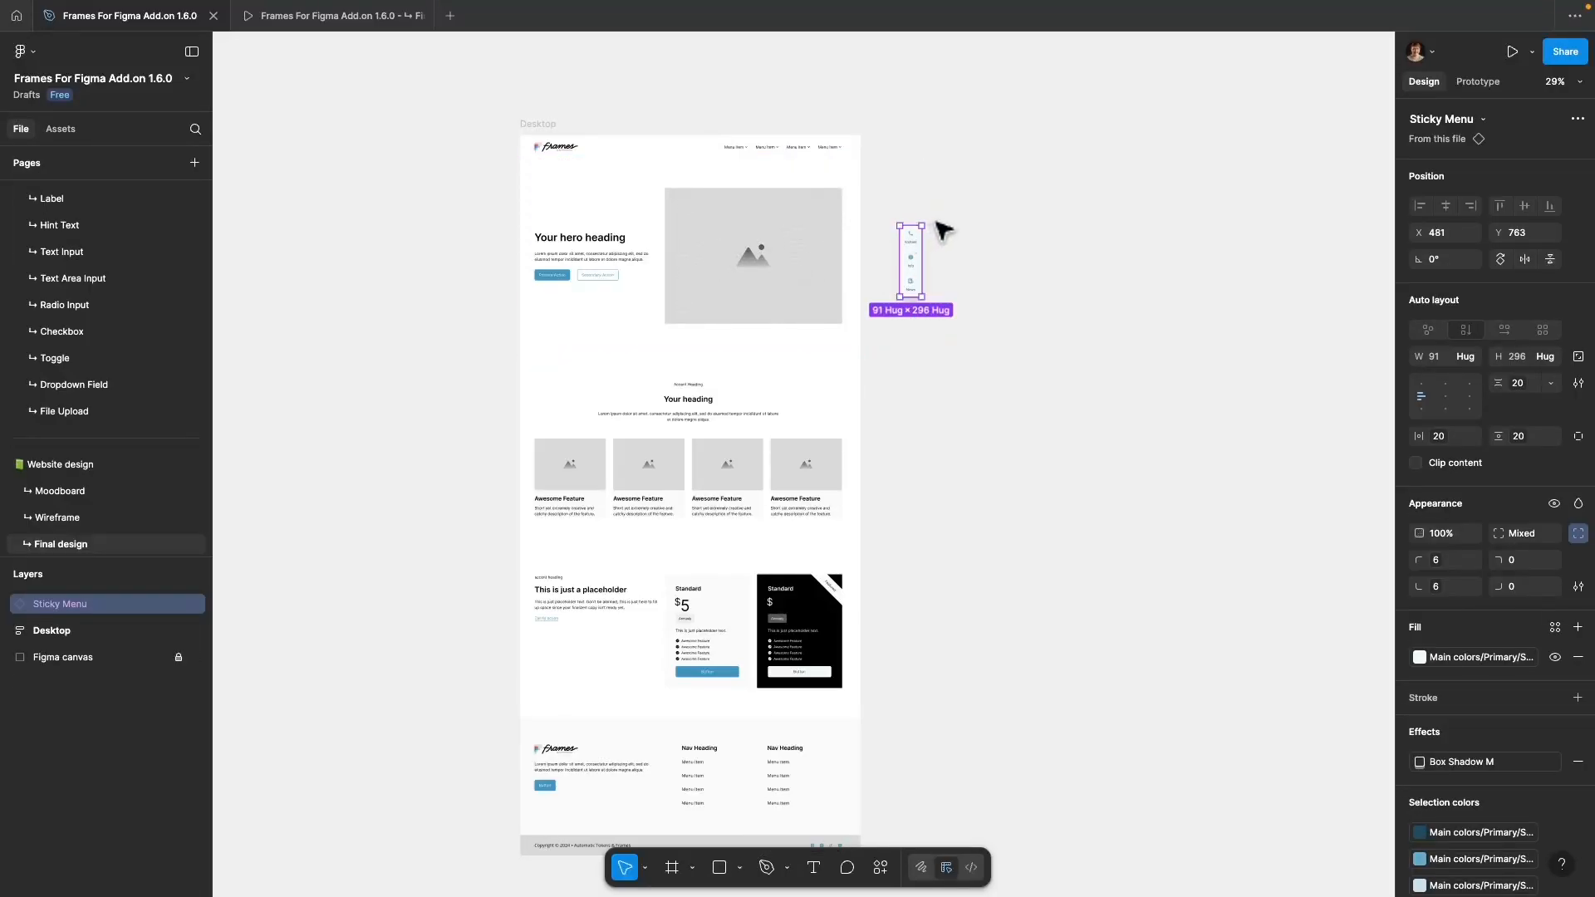
# Cut the Sticky Menu instance from the canvas and paste it into the Desktop frame.
pyautogui.hotkey('ctrl', 'x')
pyautogui.click(555, 127)
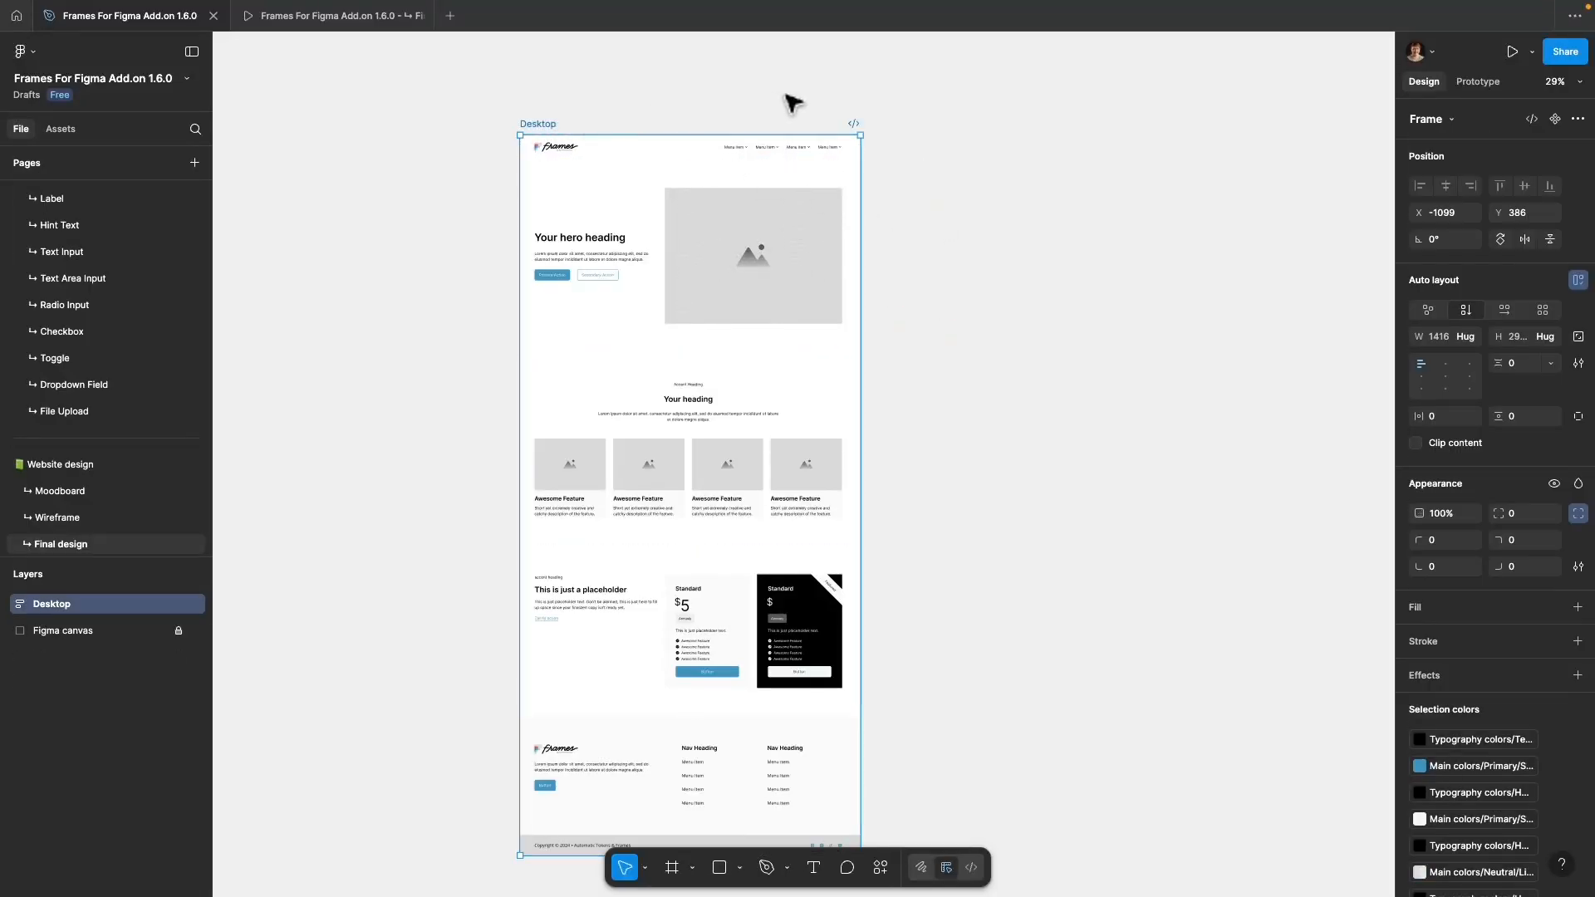
pyautogui.hotkey('ctrl', 'v')
pyautogui.scroll(-3, 603, 598)
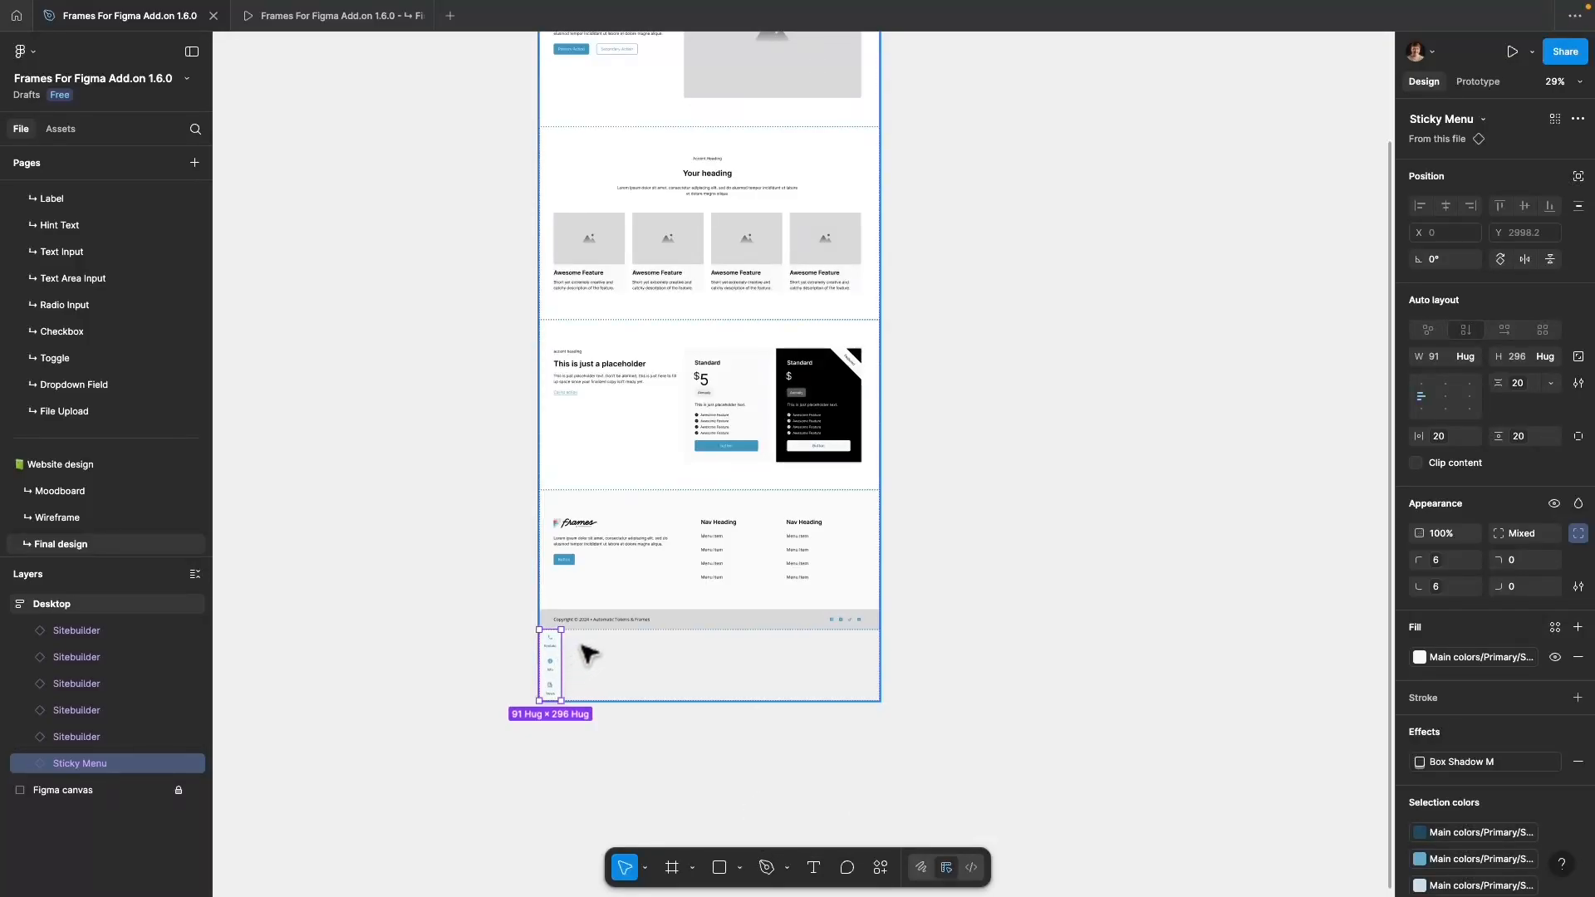
# Make the Sticky Menu ignore auto layout and align it to the vertical center and right edge of the Desktop frame.
pyautogui.click(1579, 178)
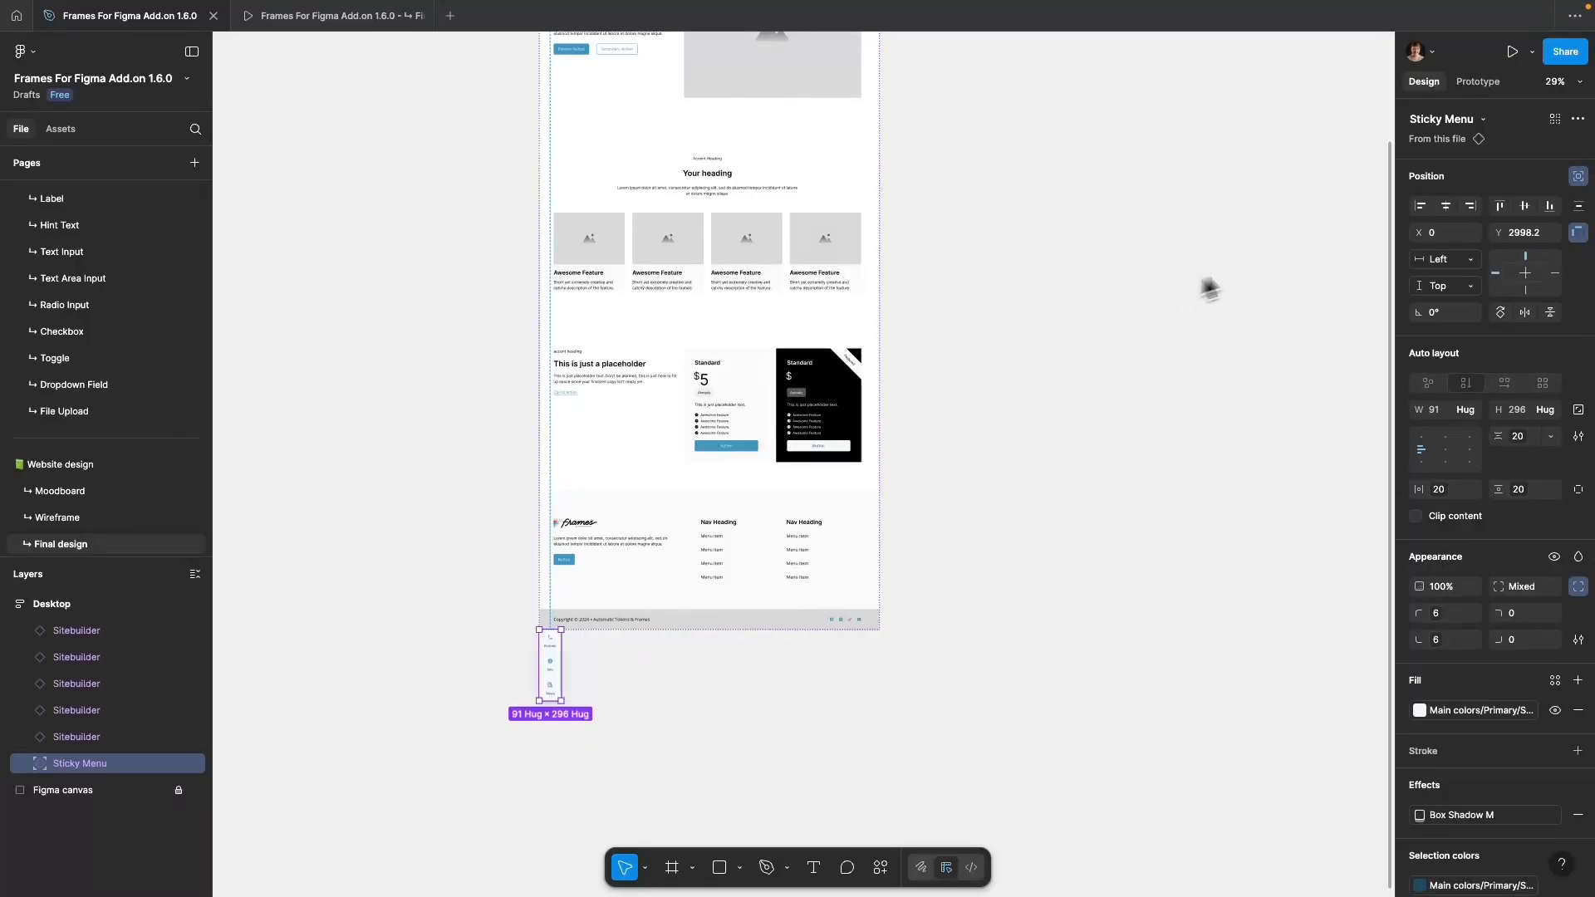
pyautogui.click(1525, 206)
pyautogui.scroll(-3, 1036, 267)
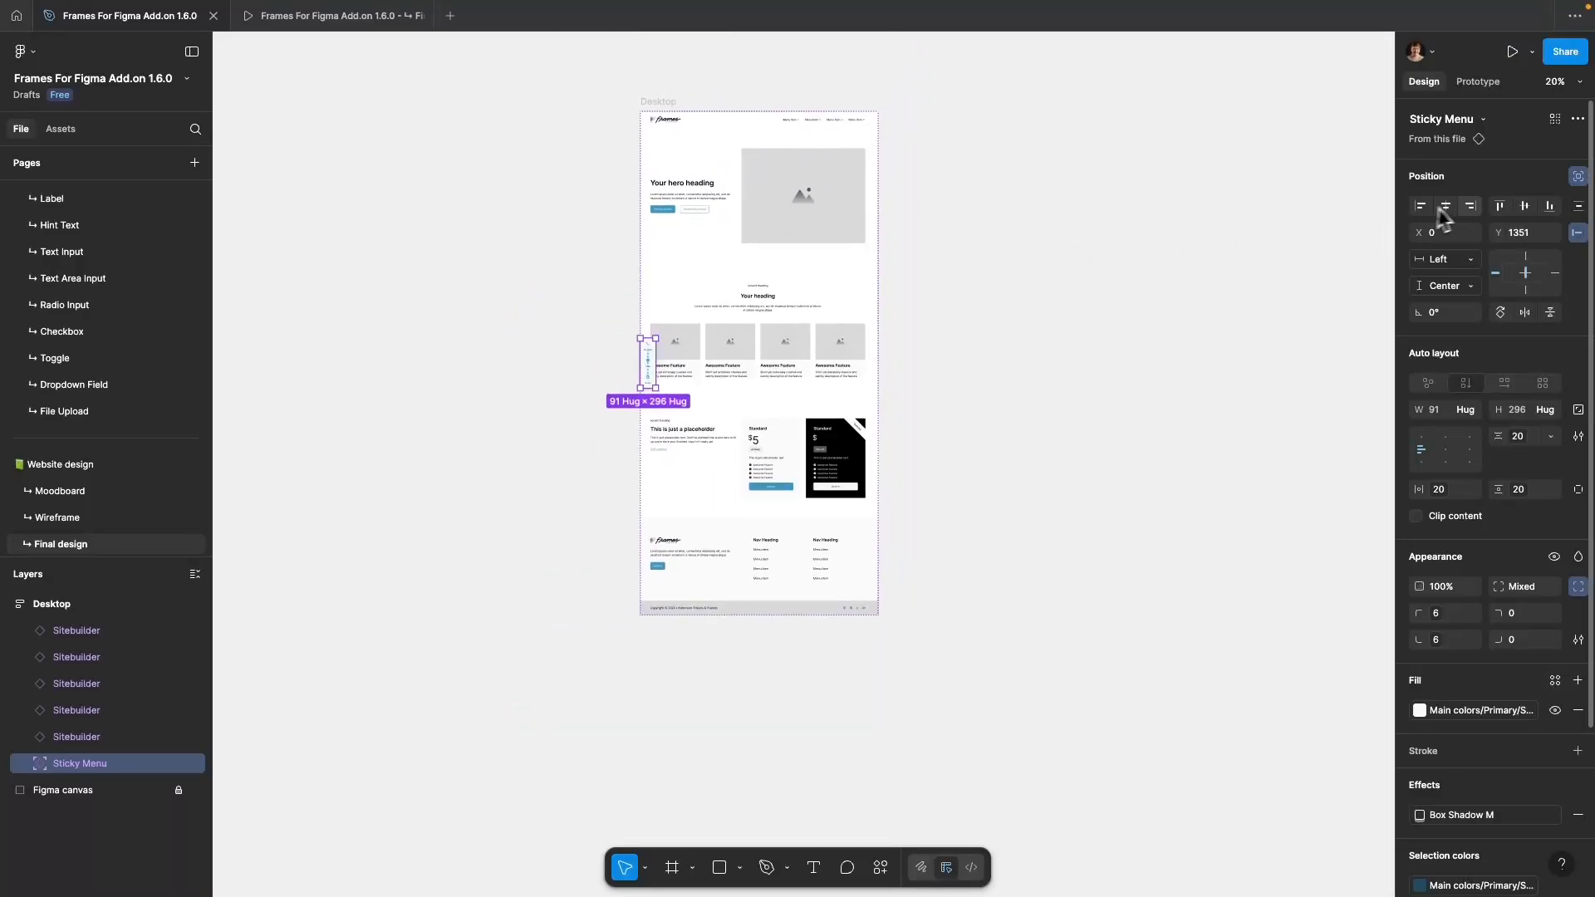
pyautogui.click(1471, 207)
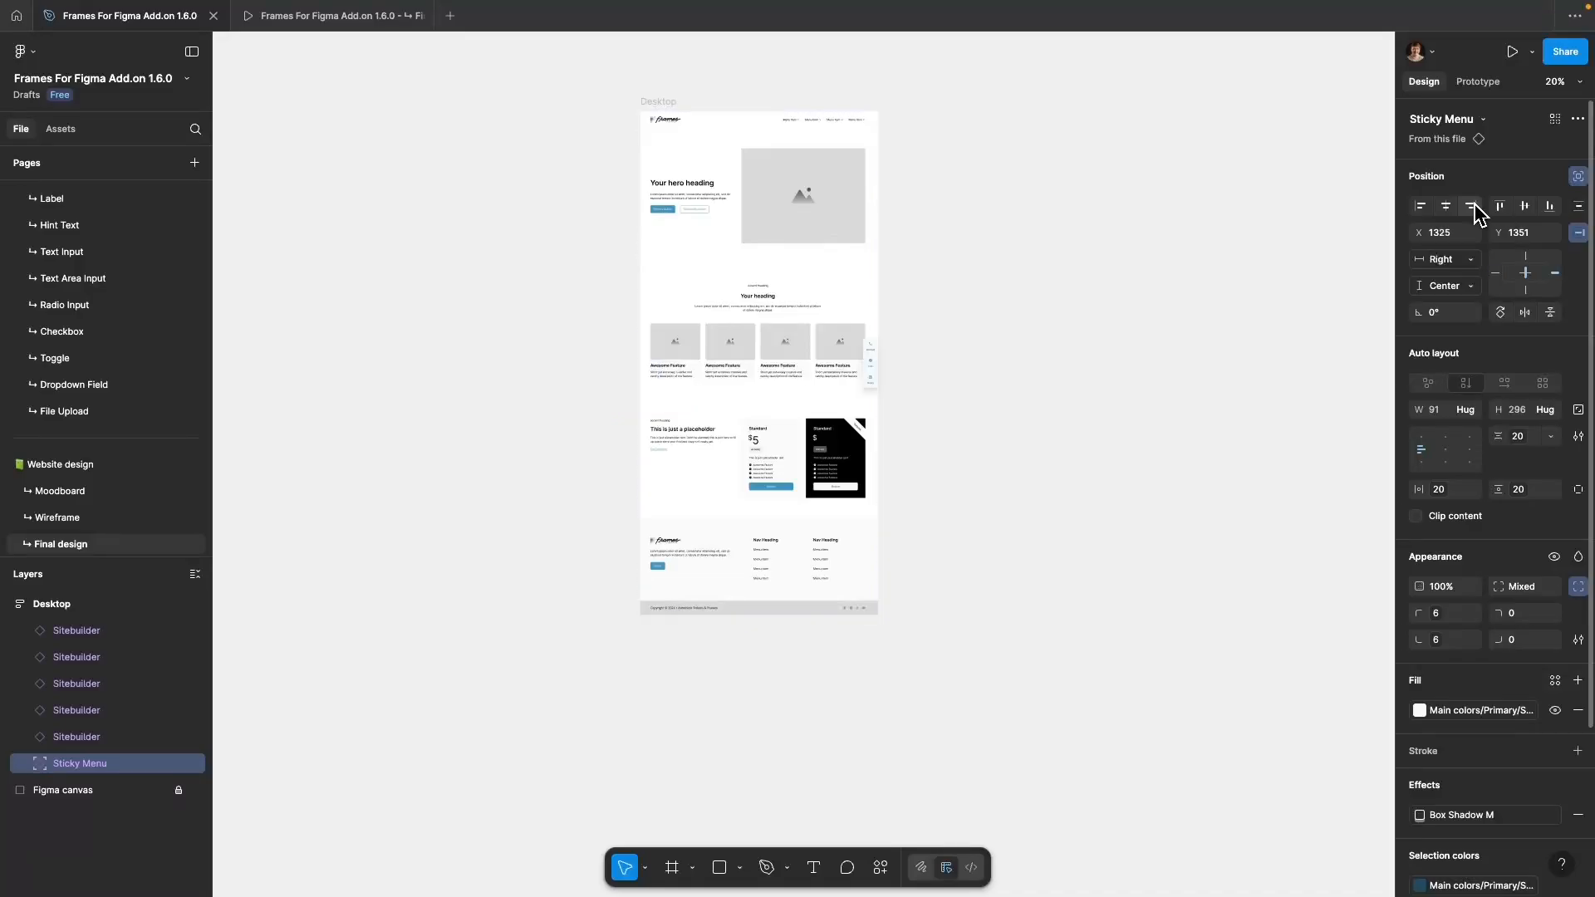
pyautogui.click(1179, 251)
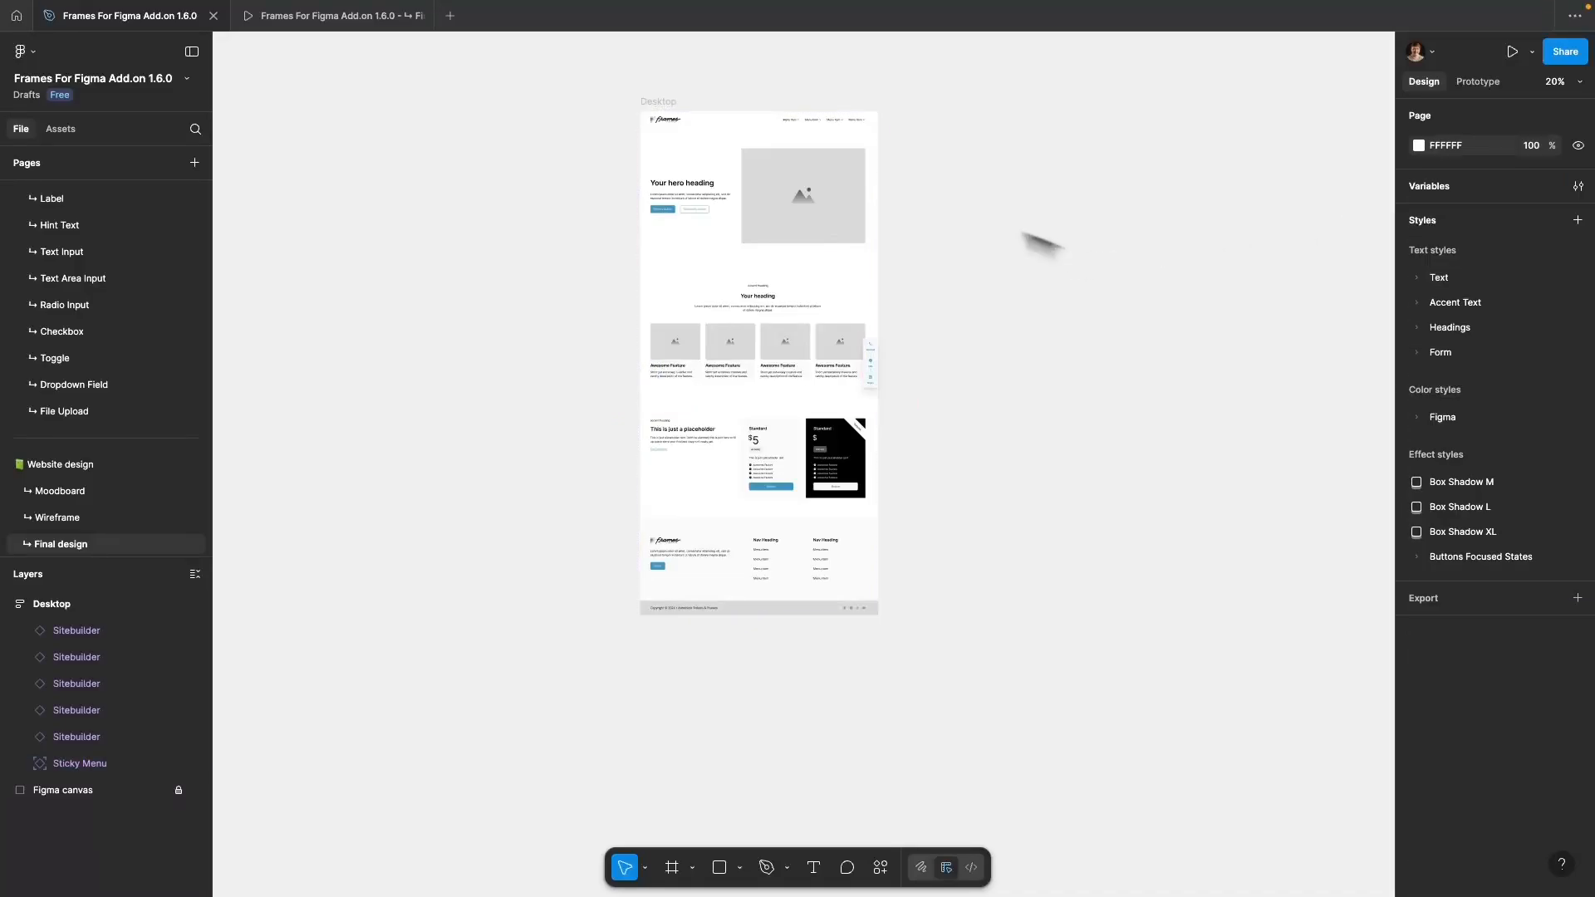
# Check in the prototype preview how the Sticky Menu behaves while the page scrolls.
pyautogui.click(337, 18)
pyautogui.scroll(-3, 629, 309)
pyautogui.scroll(-9, 629, 309)
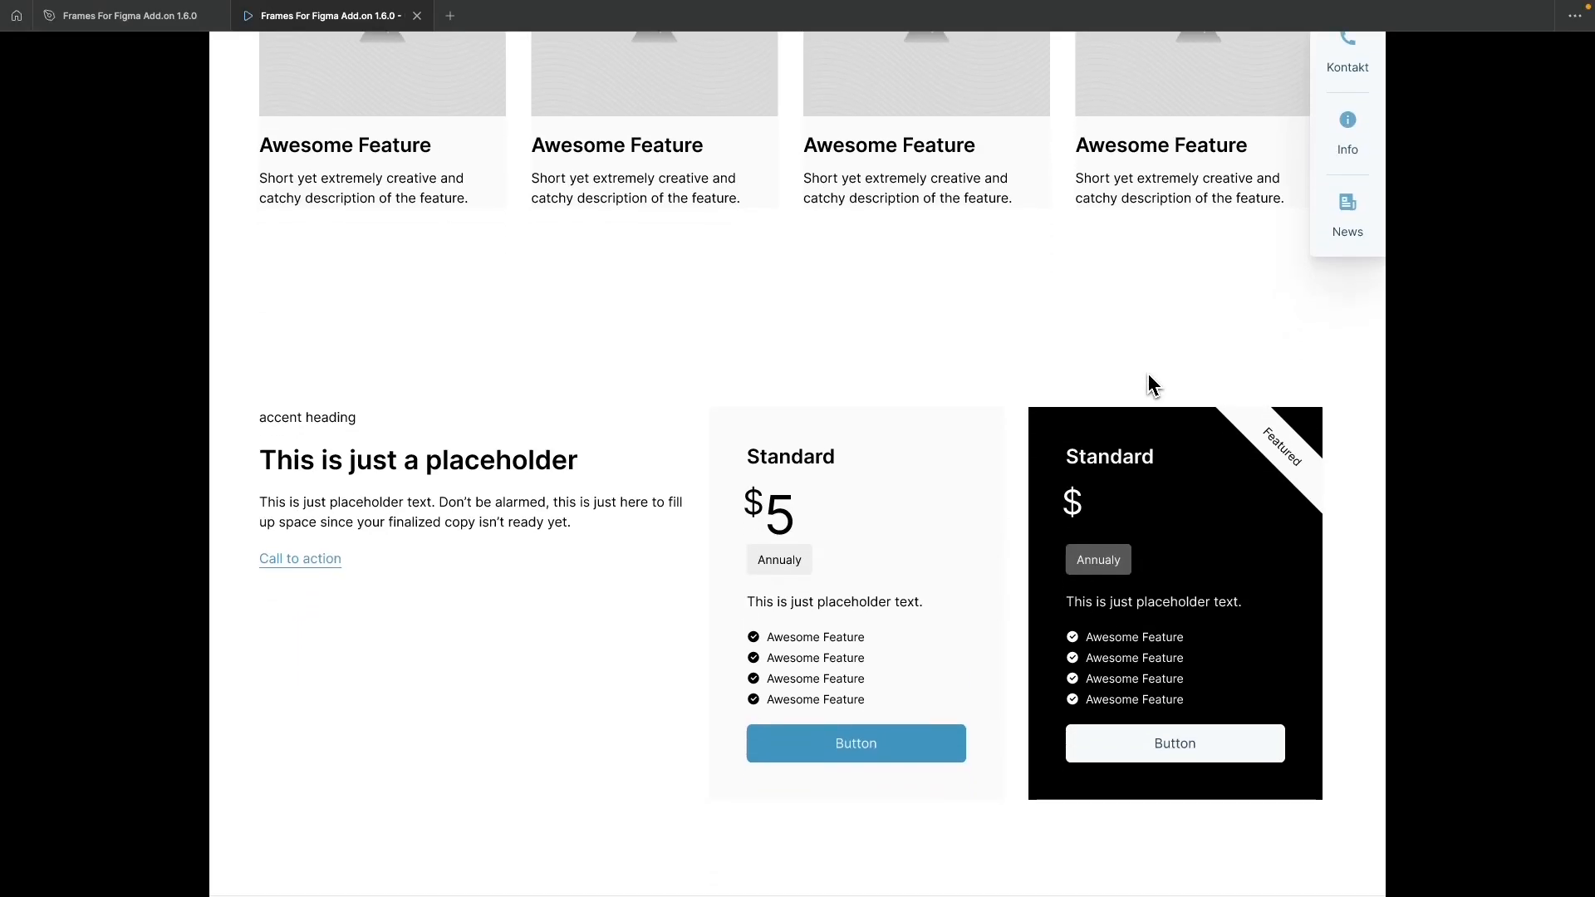
pyautogui.scroll(3, 1150, 382)
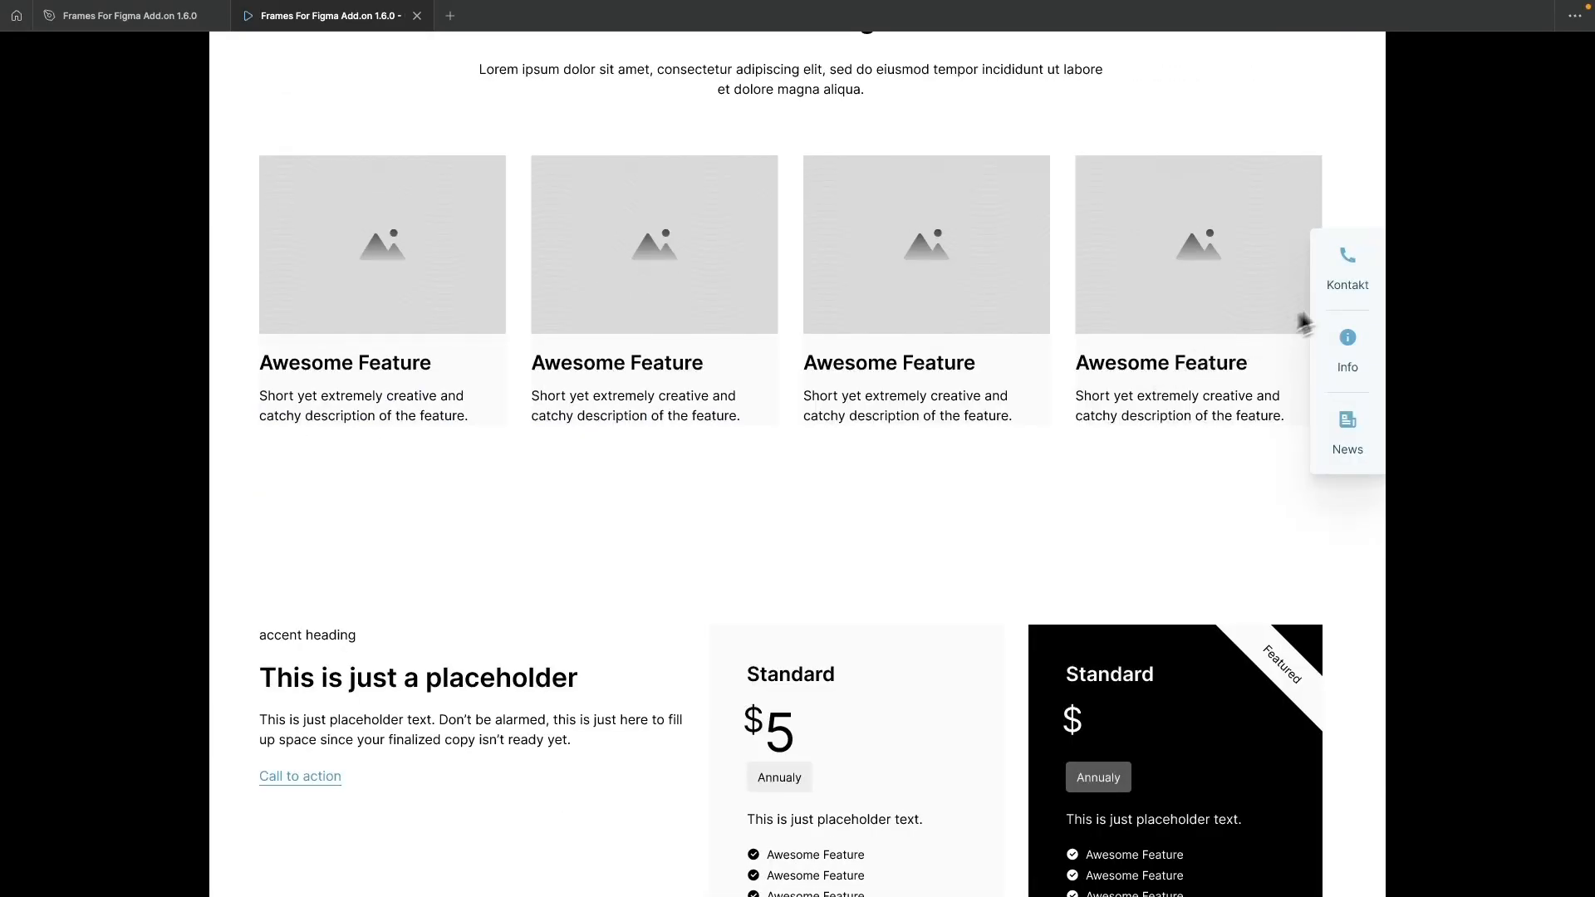
pyautogui.scroll(-2, 1150, 391)
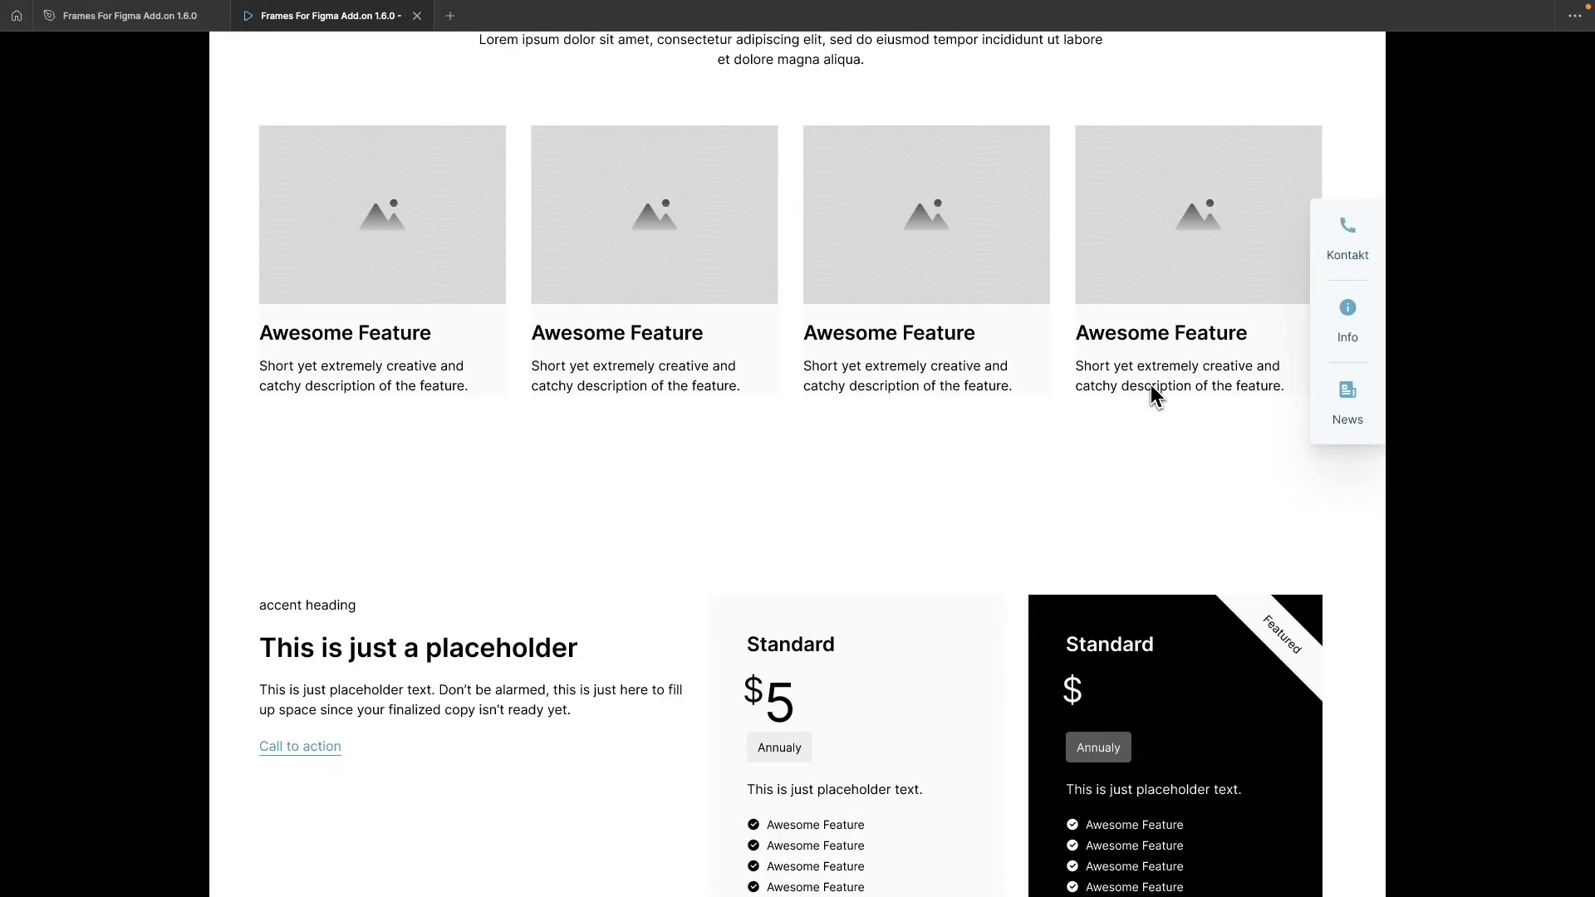
pyautogui.scroll(4, 1150, 385)
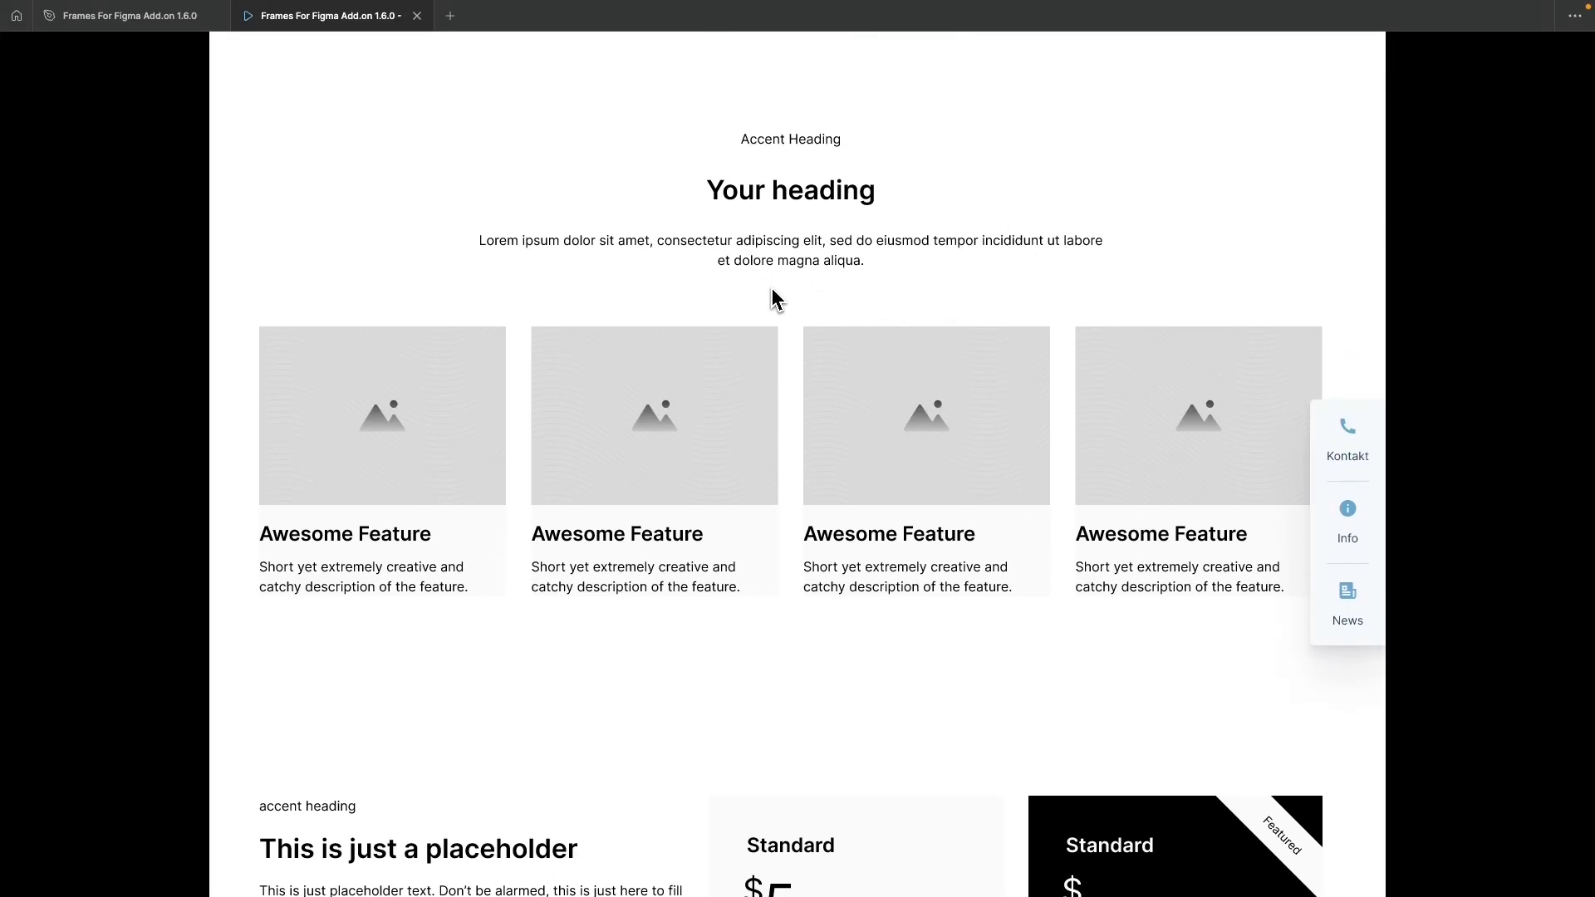
# Return to the design file, shorten the Desktop frame to a height of 905 at the hero section's end, and clip its content.
pyautogui.click(125, 16)
pyautogui.click(660, 102)
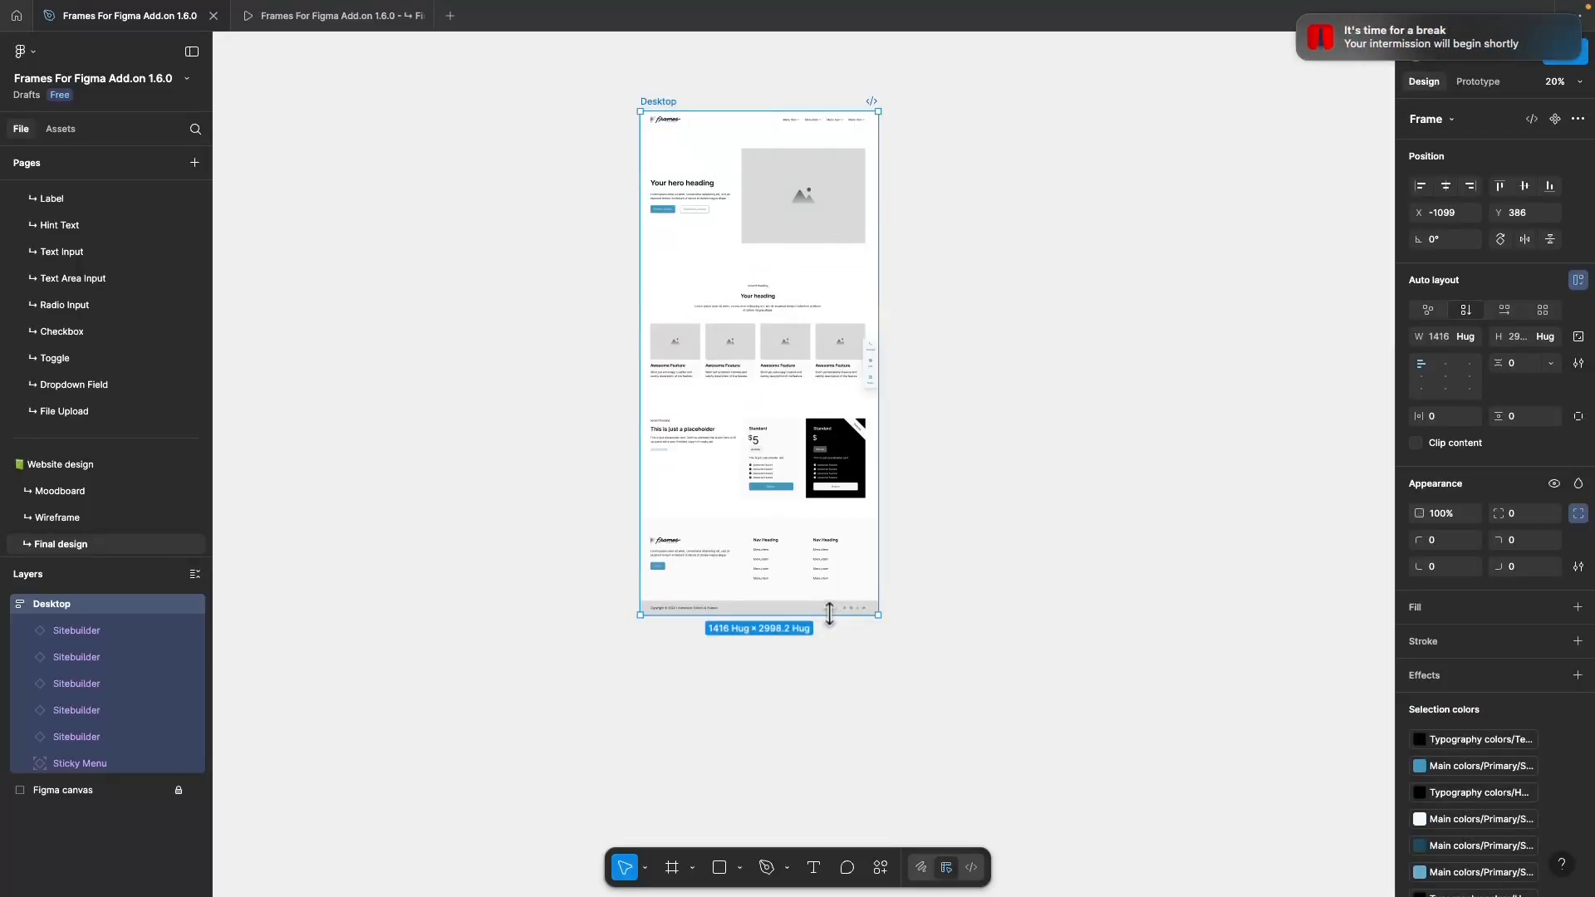
pyautogui.press('super+z')
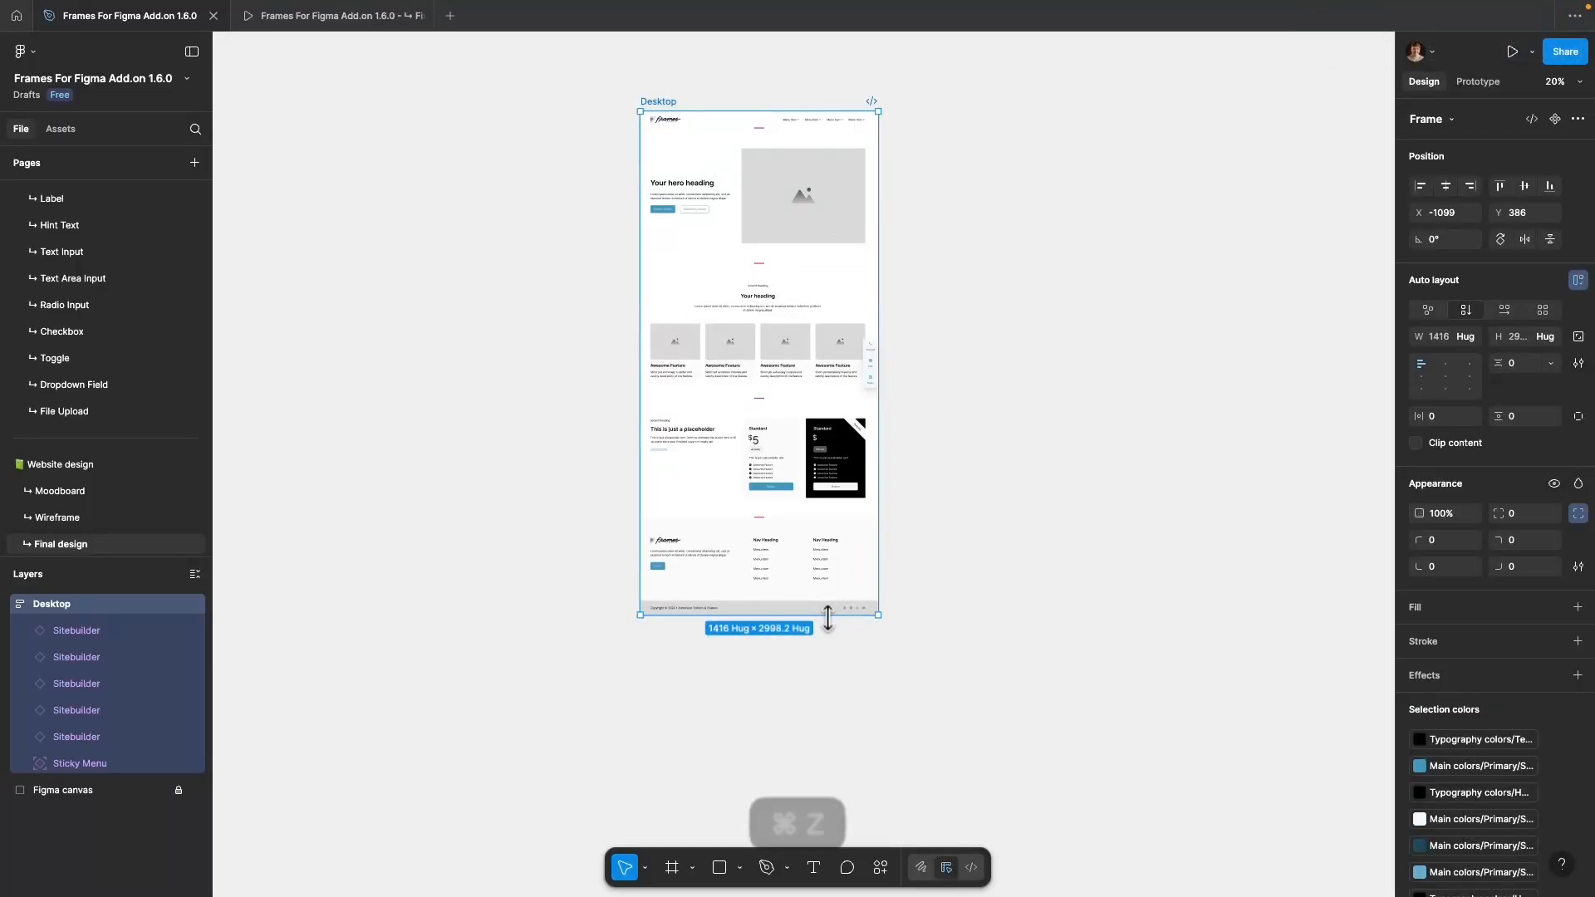
pyautogui.moveTo(828, 613); pyautogui.dragTo(814, 265)
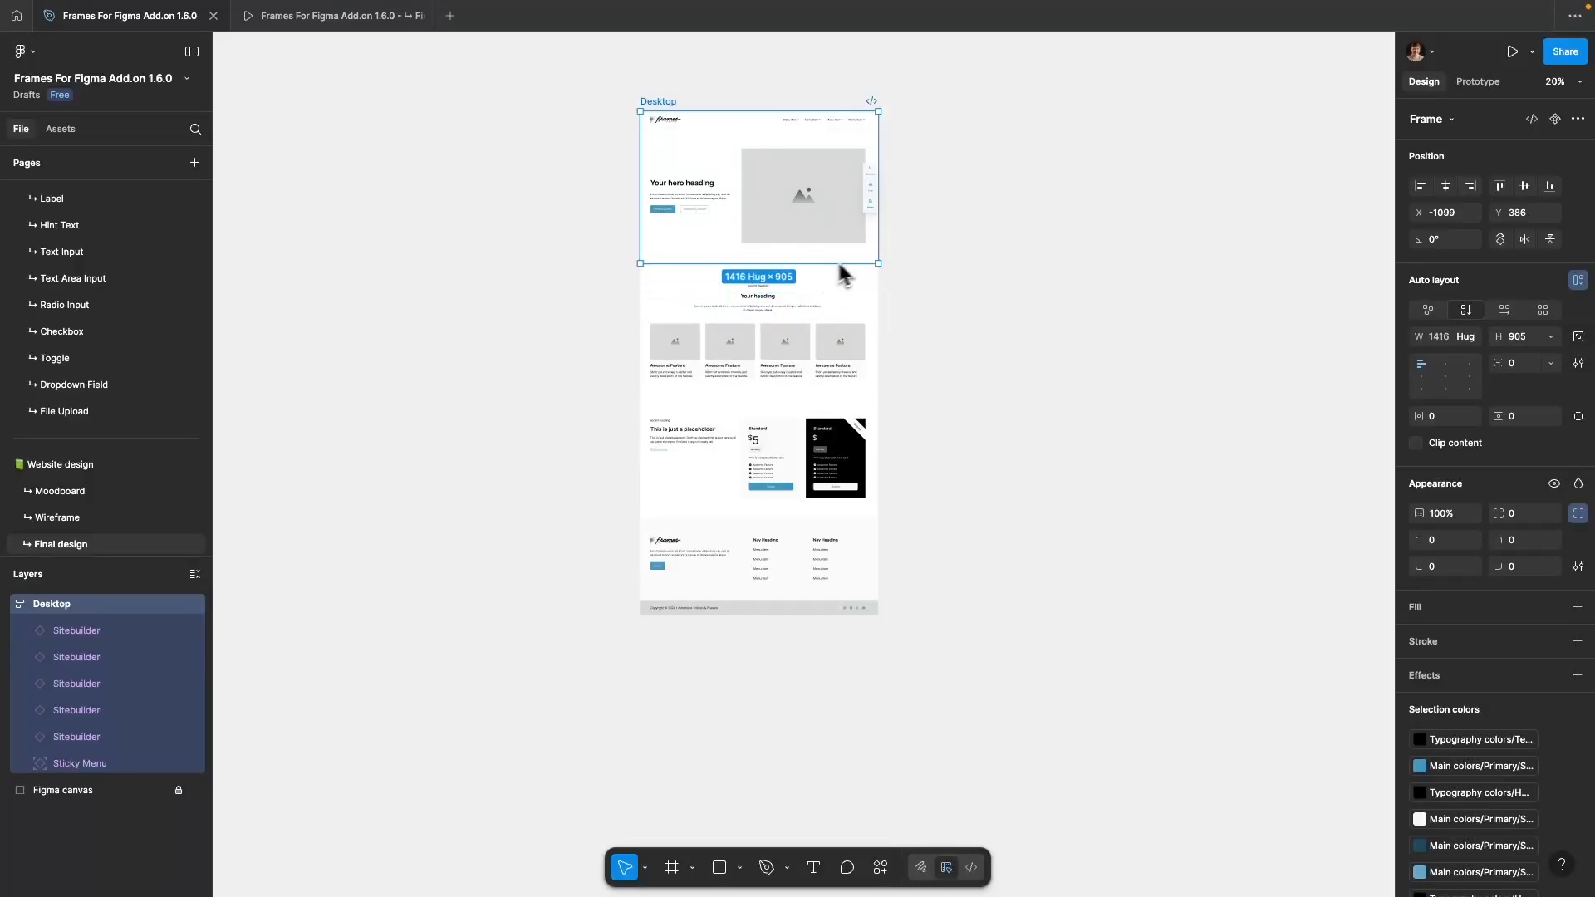
pyautogui.click(1448, 449)
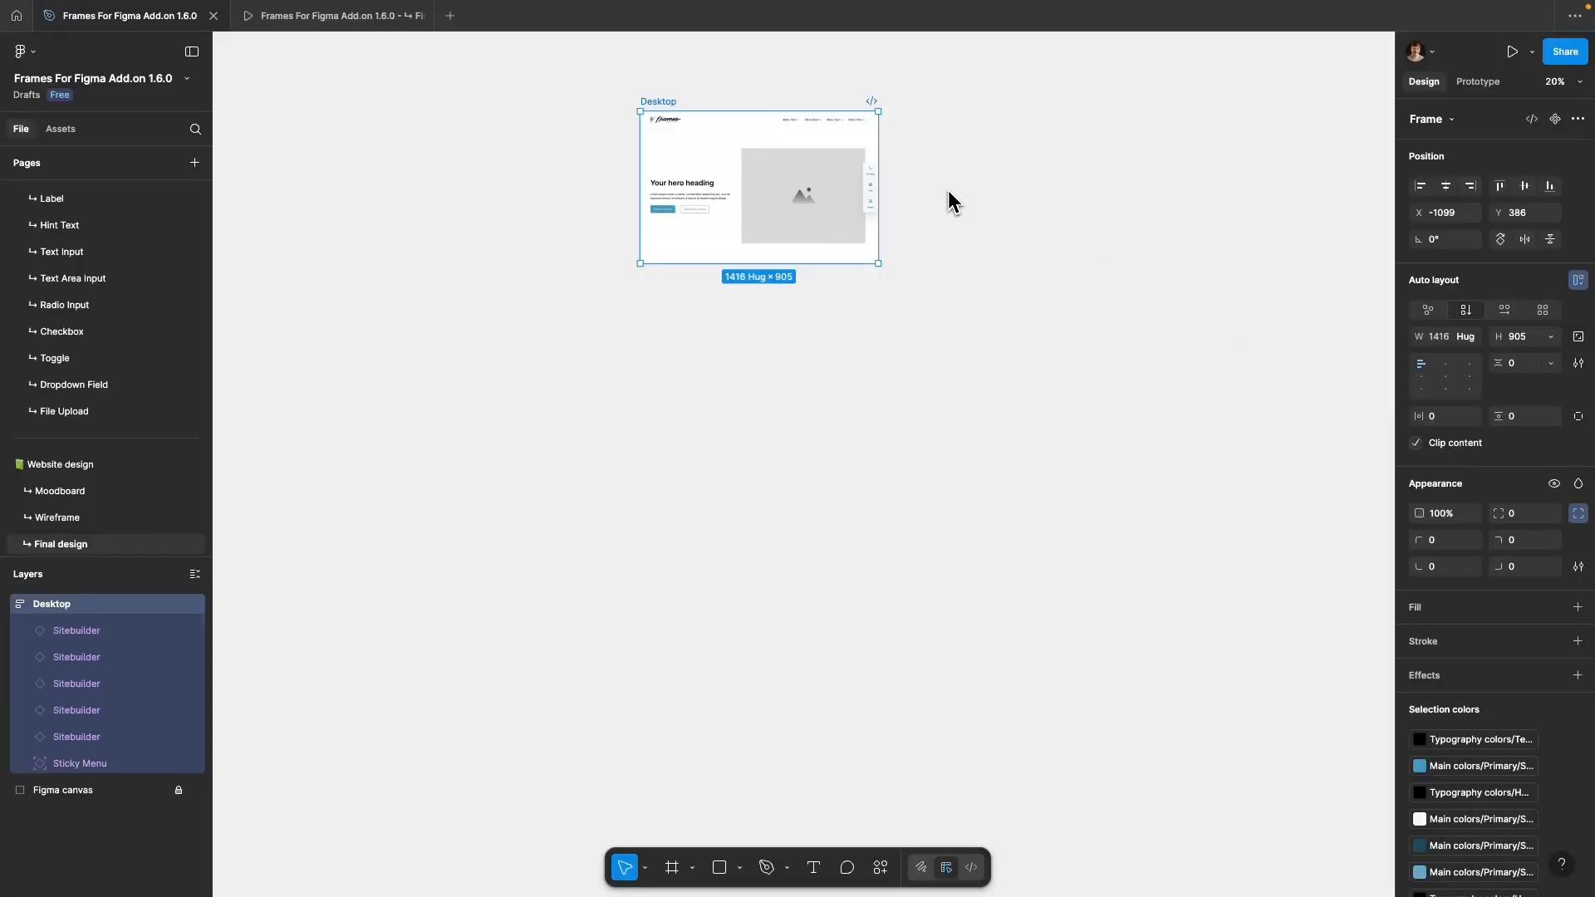
pyautogui.hotkey('shift', '2')
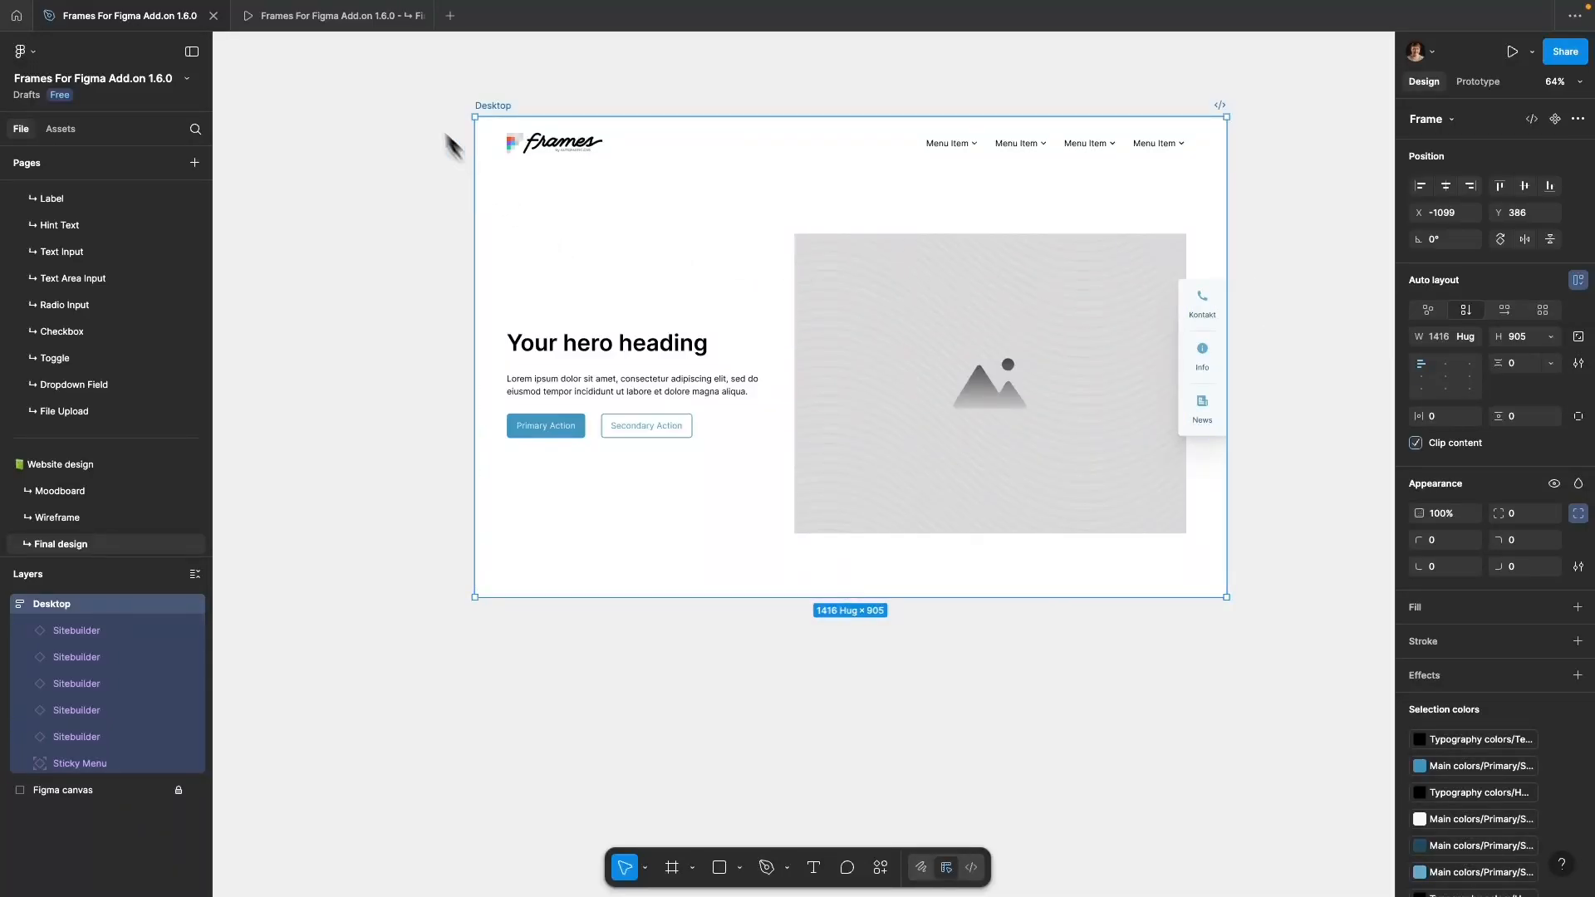
# View the shortened page in the prototype preview, return to the design file and set the Desktop frame's scroll overflow to Vertical.
pyautogui.click(343, 25)
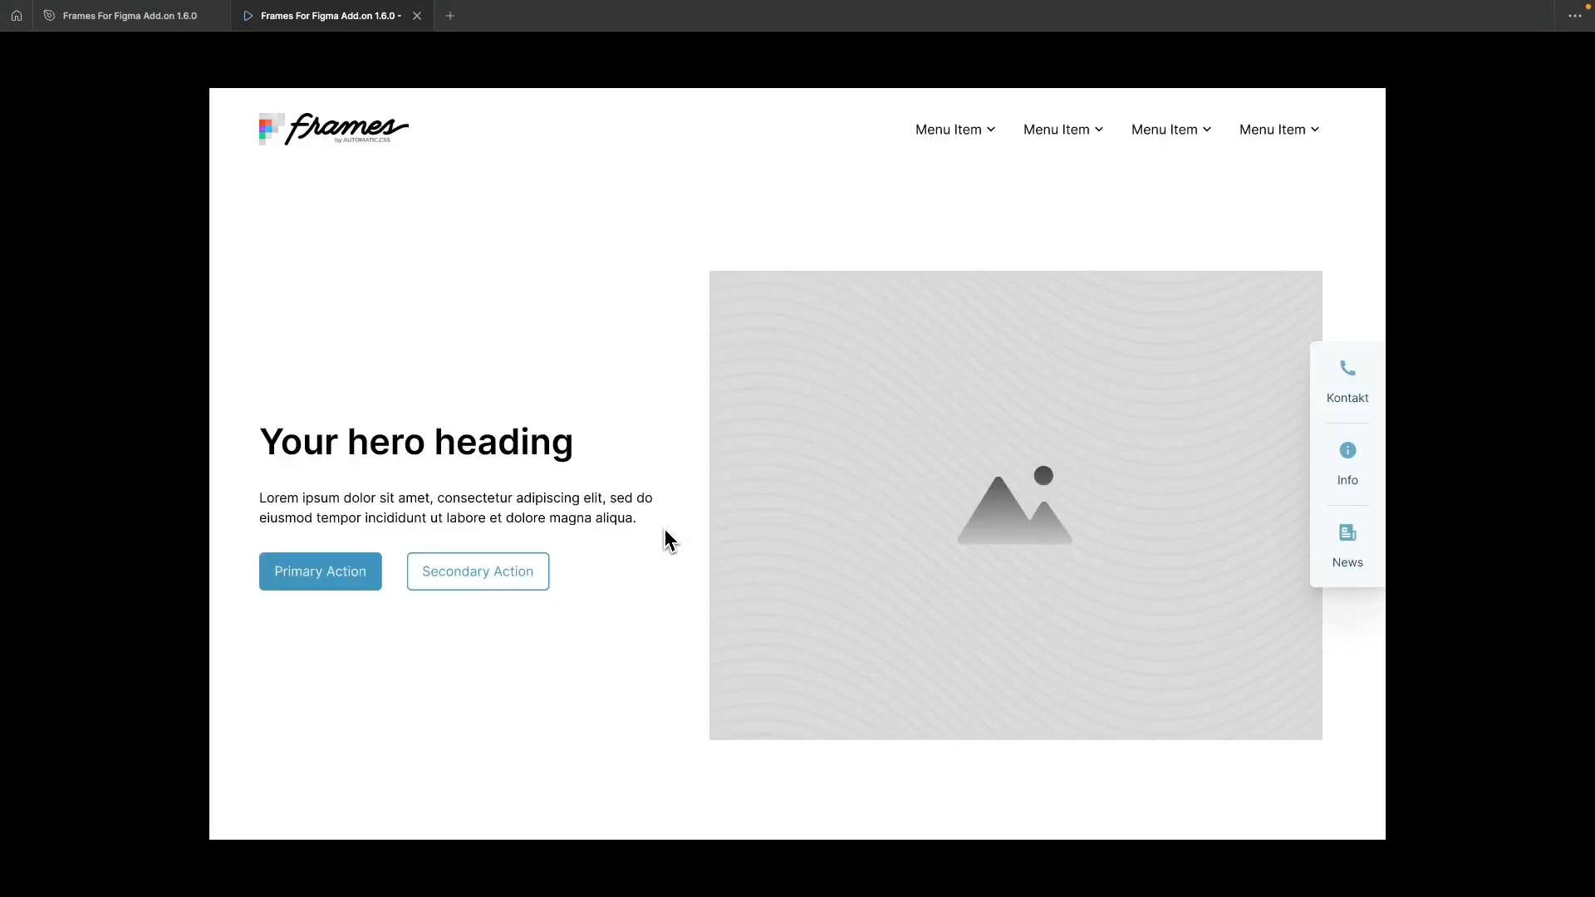
pyautogui.click(167, 25)
pyautogui.click(1477, 81)
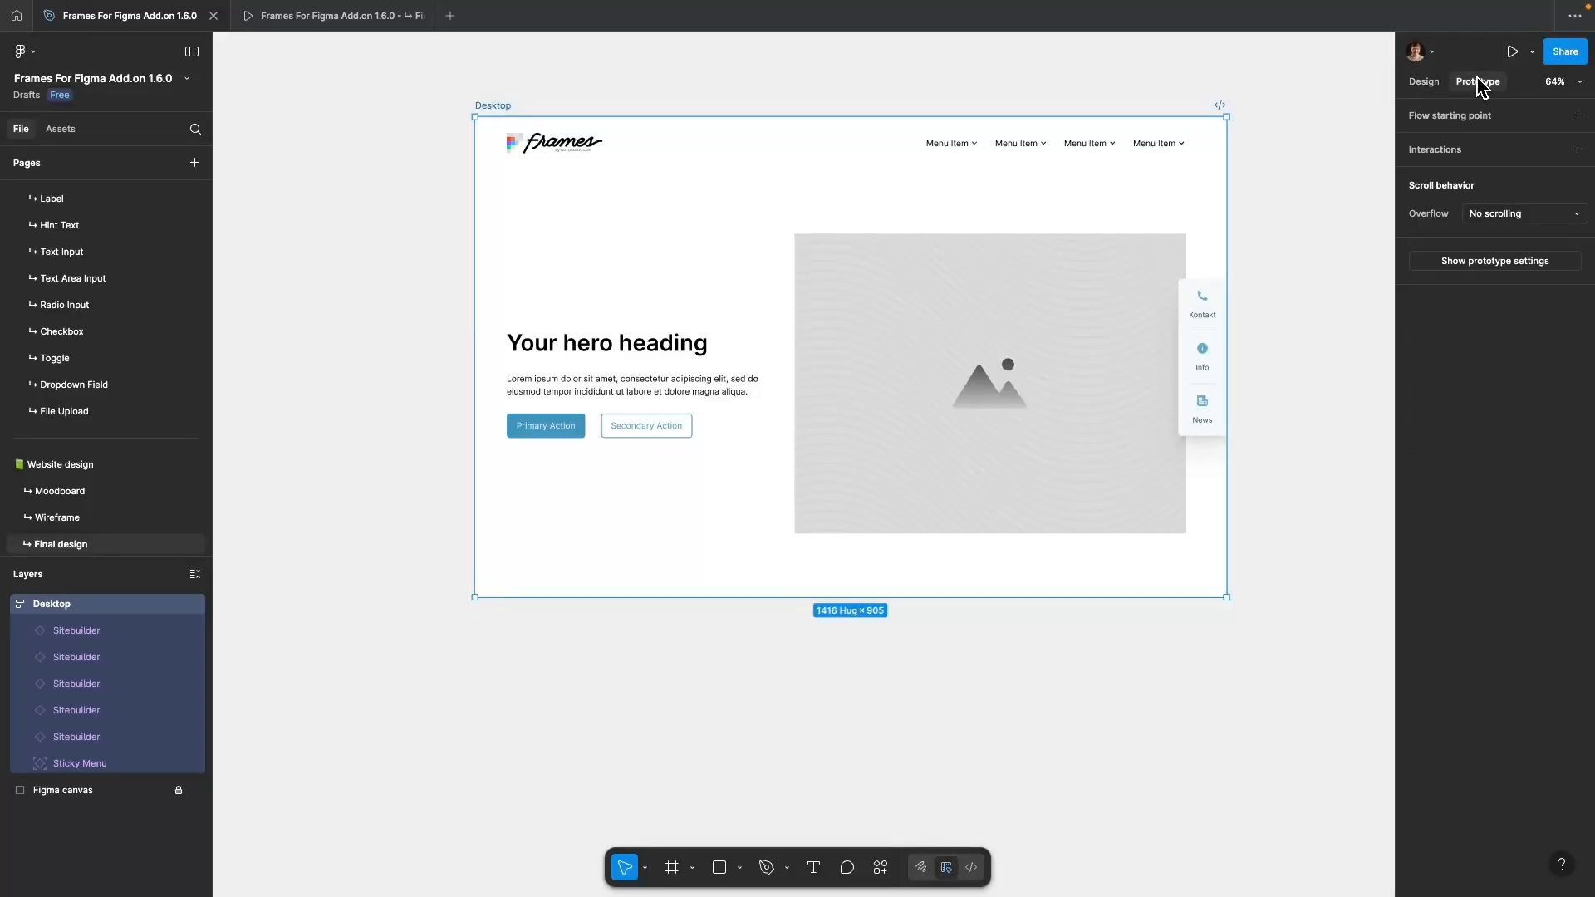
pyautogui.click(1499, 216)
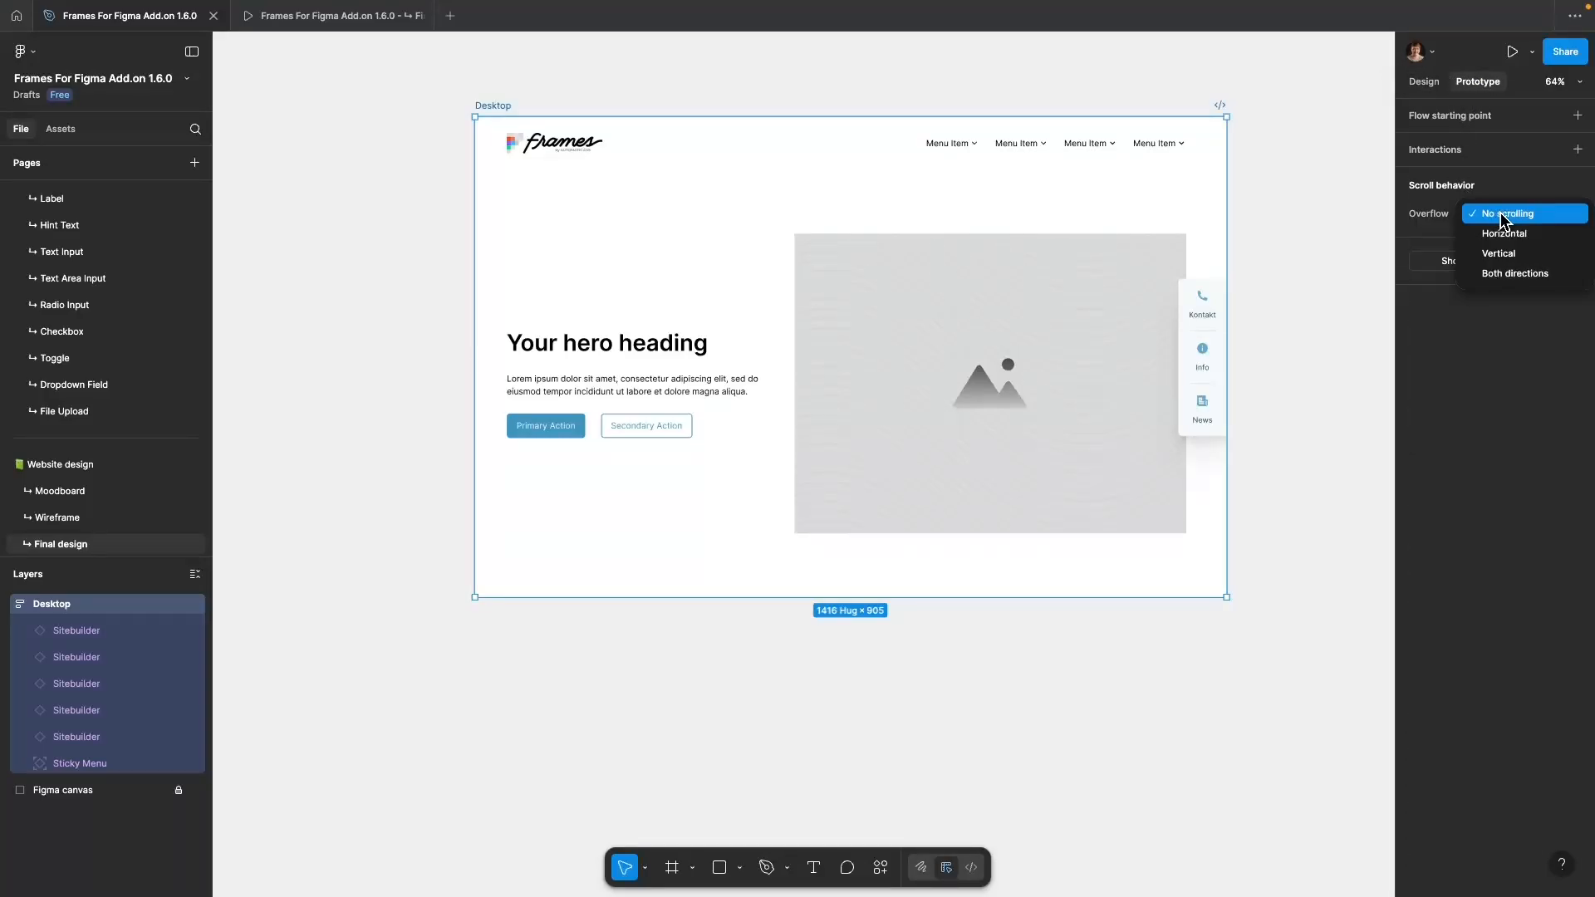
pyautogui.click(1499, 253)
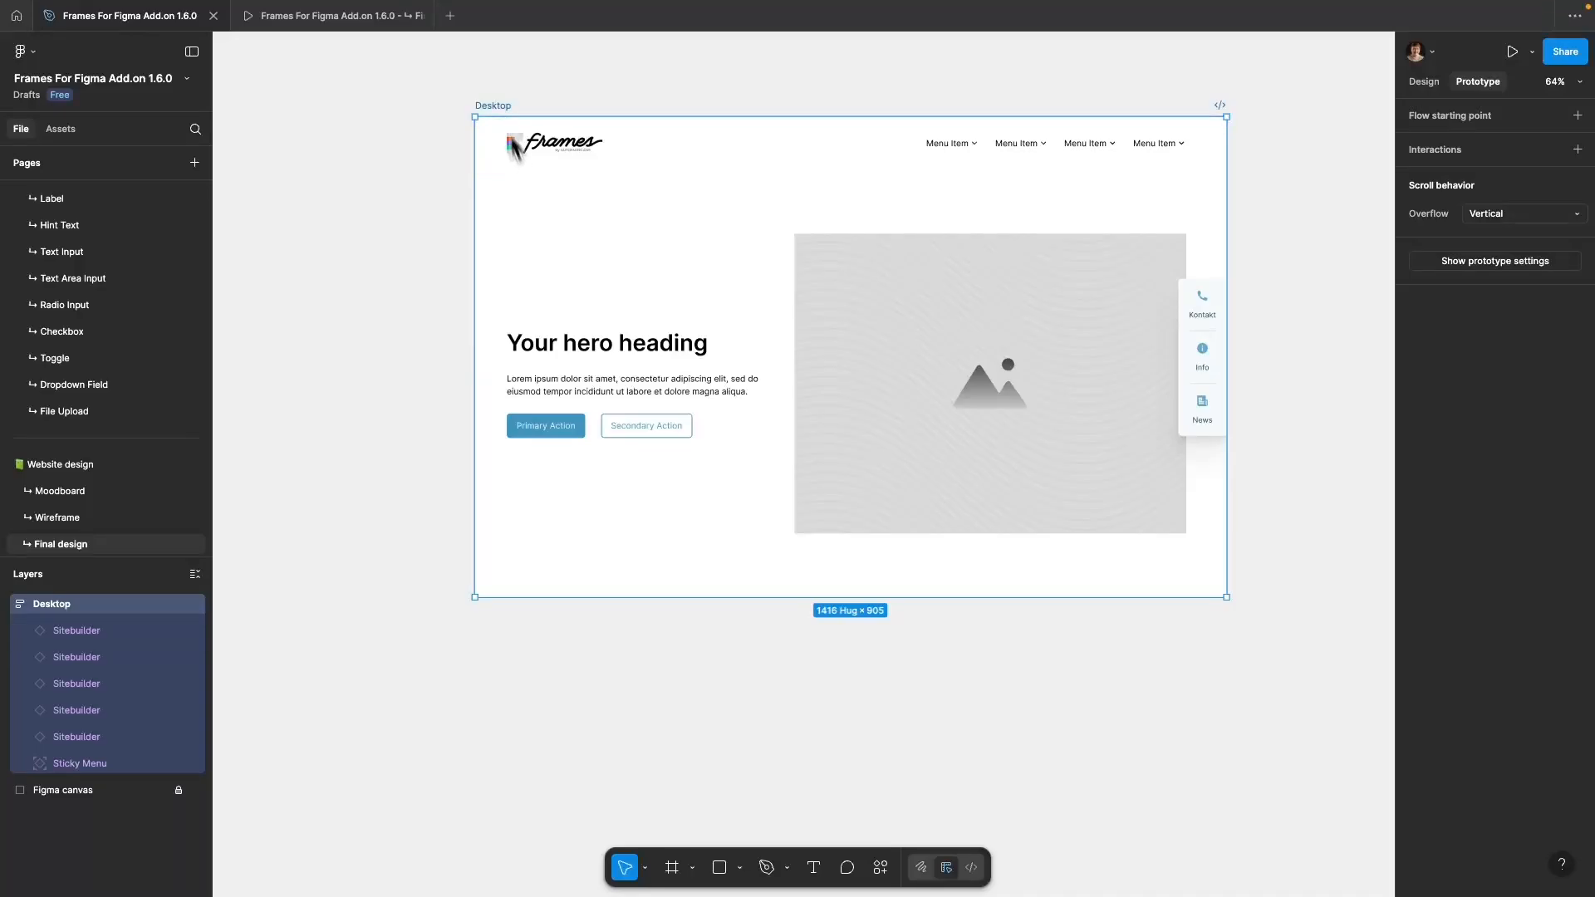
# Scroll the prototype preview to check the page's vertical scrolling and how the Sticky Menu moves with it.
pyautogui.click(360, 18)
pyautogui.scroll(-5, 714, 365)
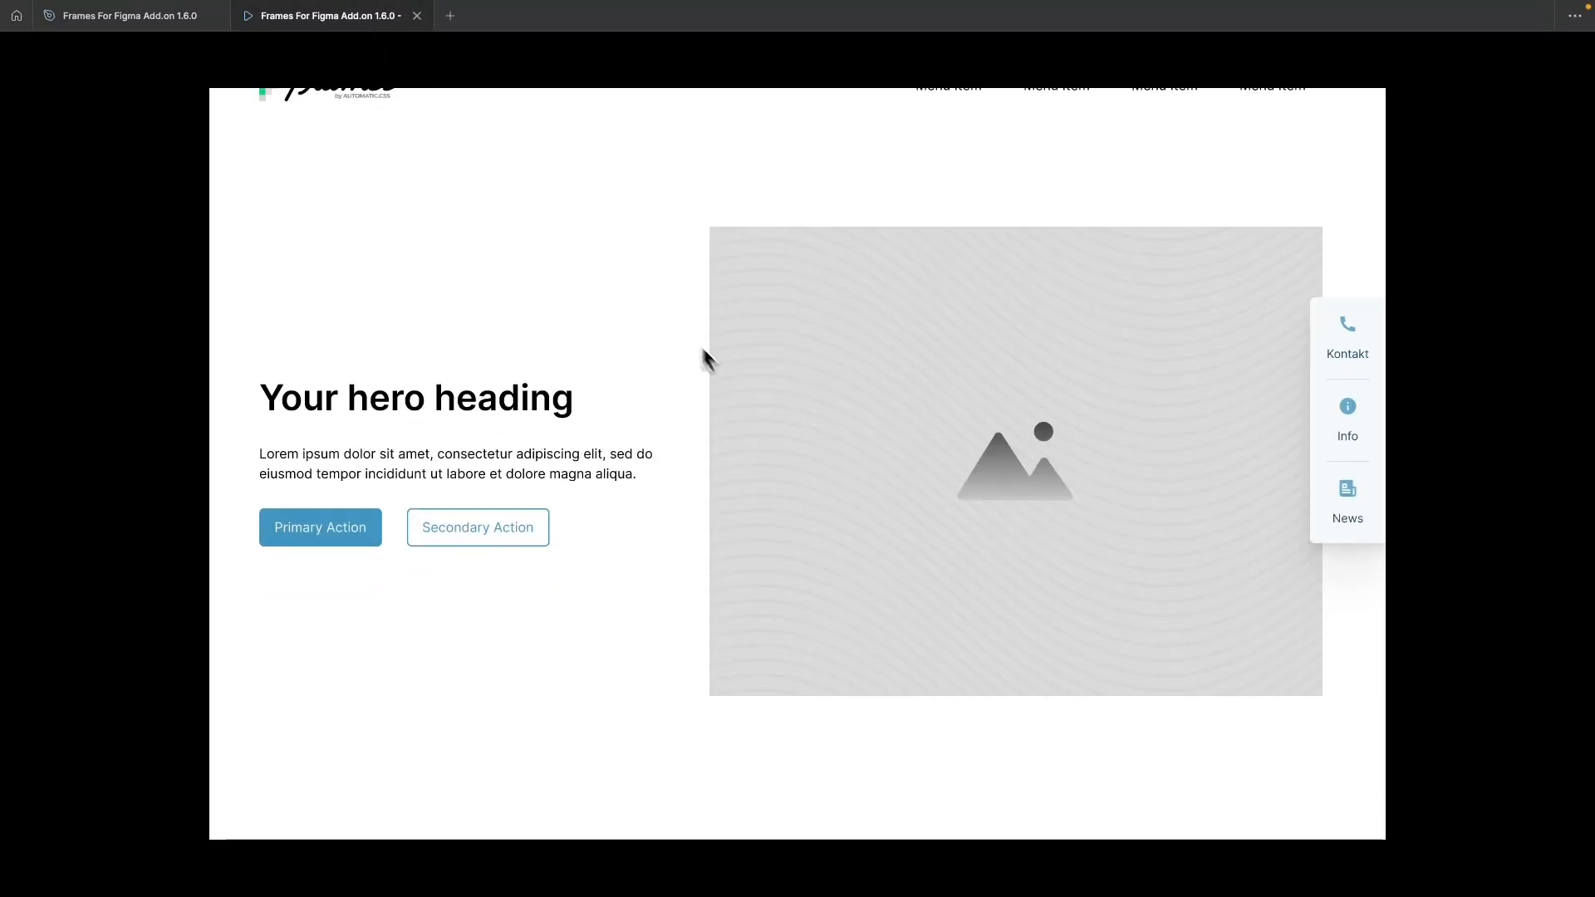
pyautogui.scroll(-5, 726, 371)
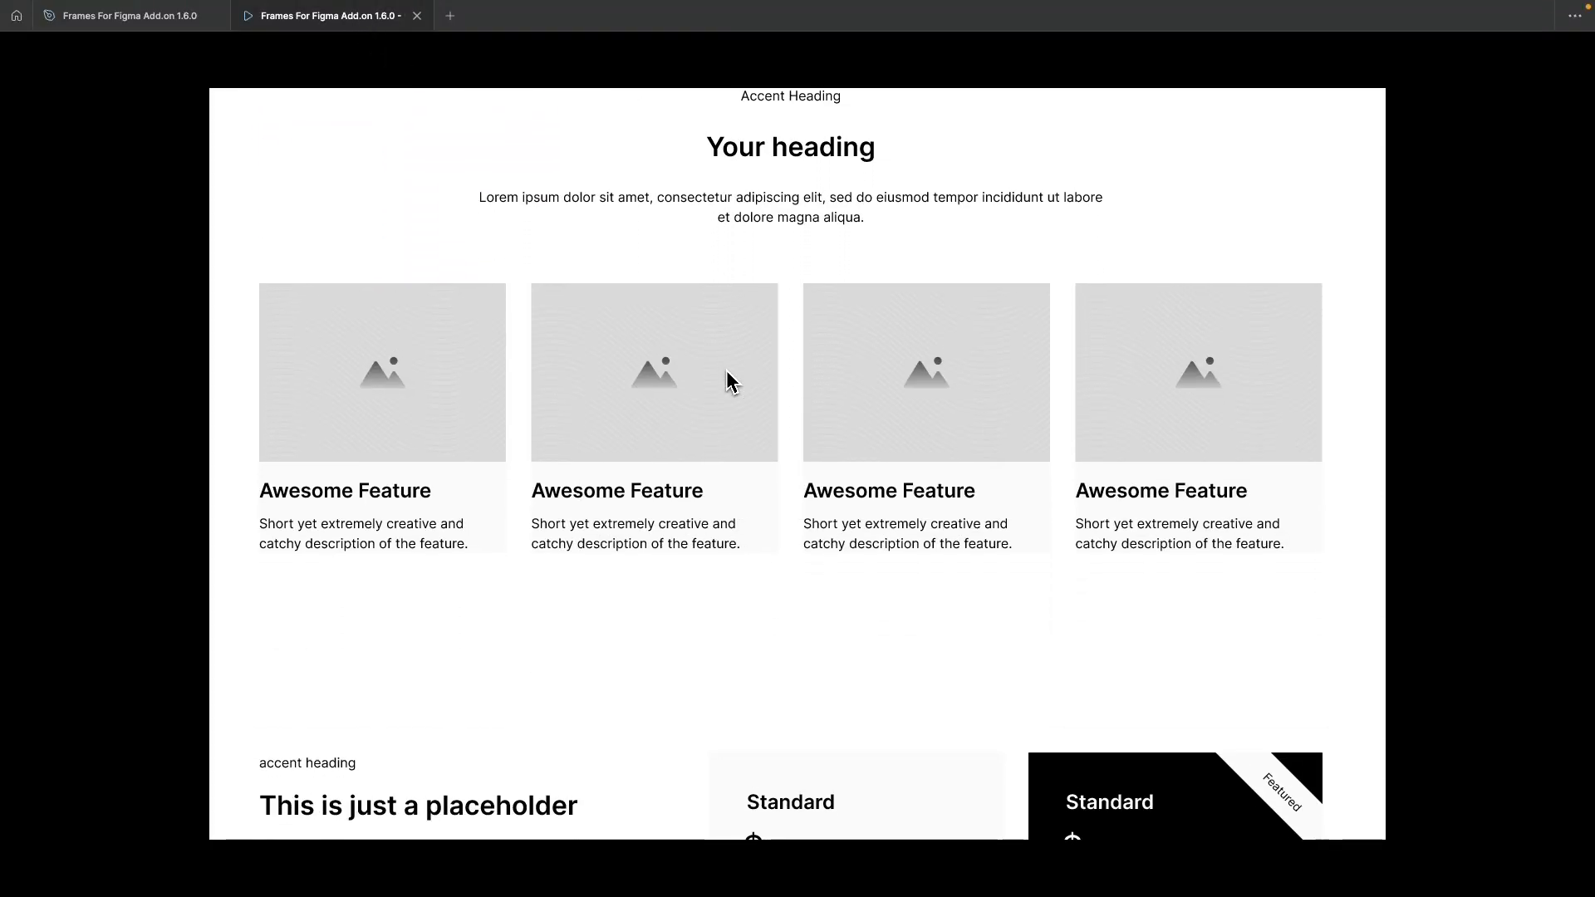
pyautogui.scroll(10, 726, 370)
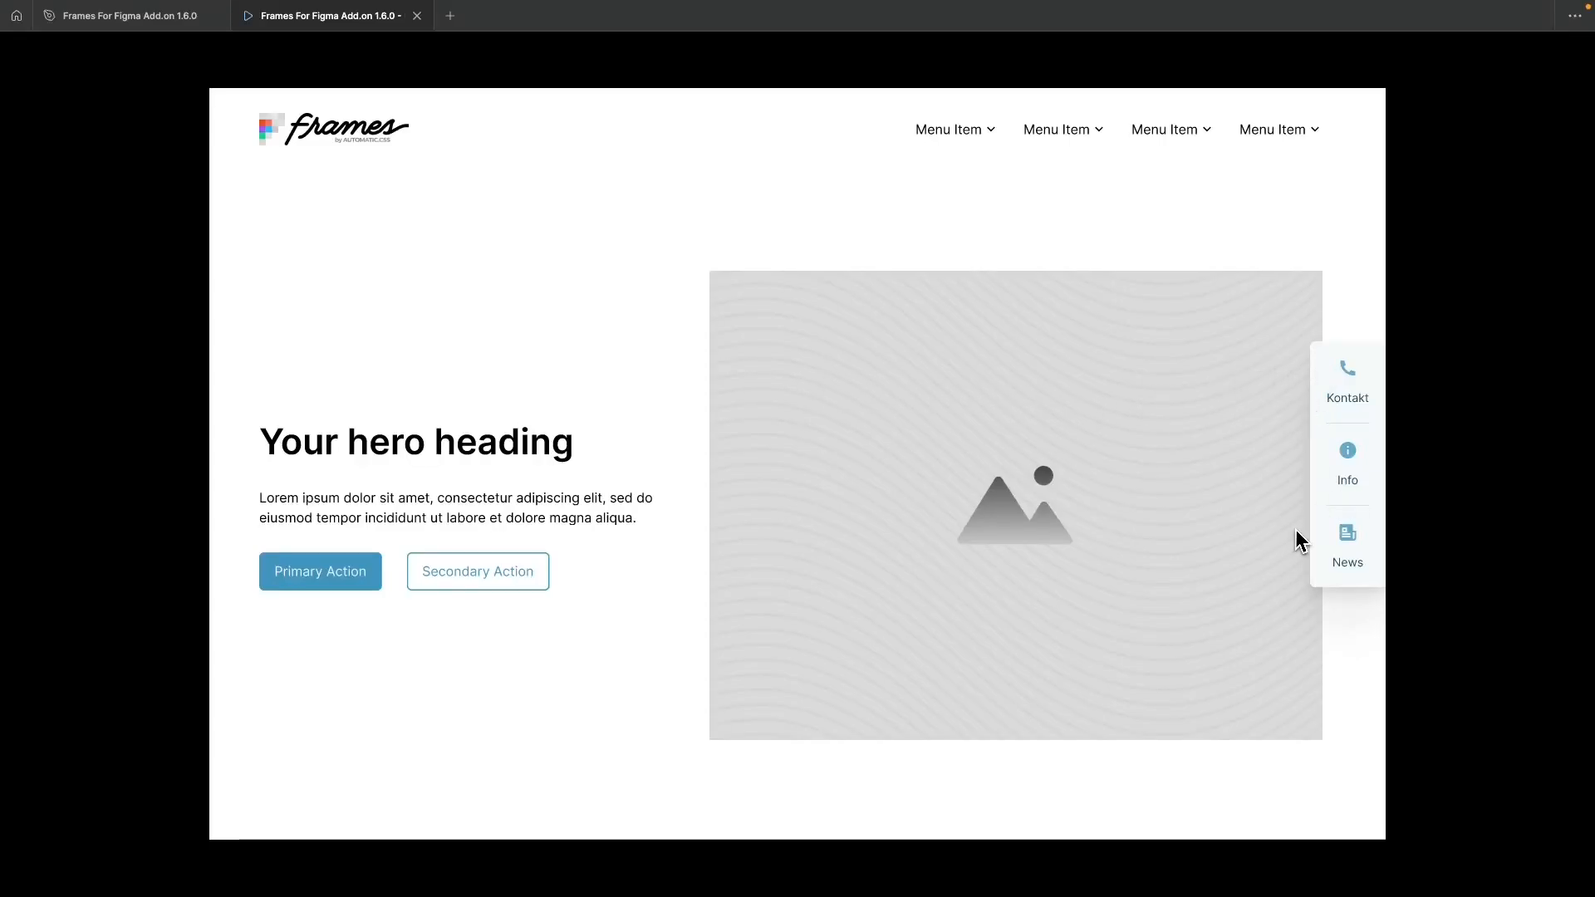
pyautogui.scroll(-2, 1114, 559)
pyautogui.scroll(2, 1105, 555)
# Return to the design file and set the Sticky Menu's scroll behavior position to Fixed.
pyautogui.click(134, 20)
pyautogui.click(1206, 319)
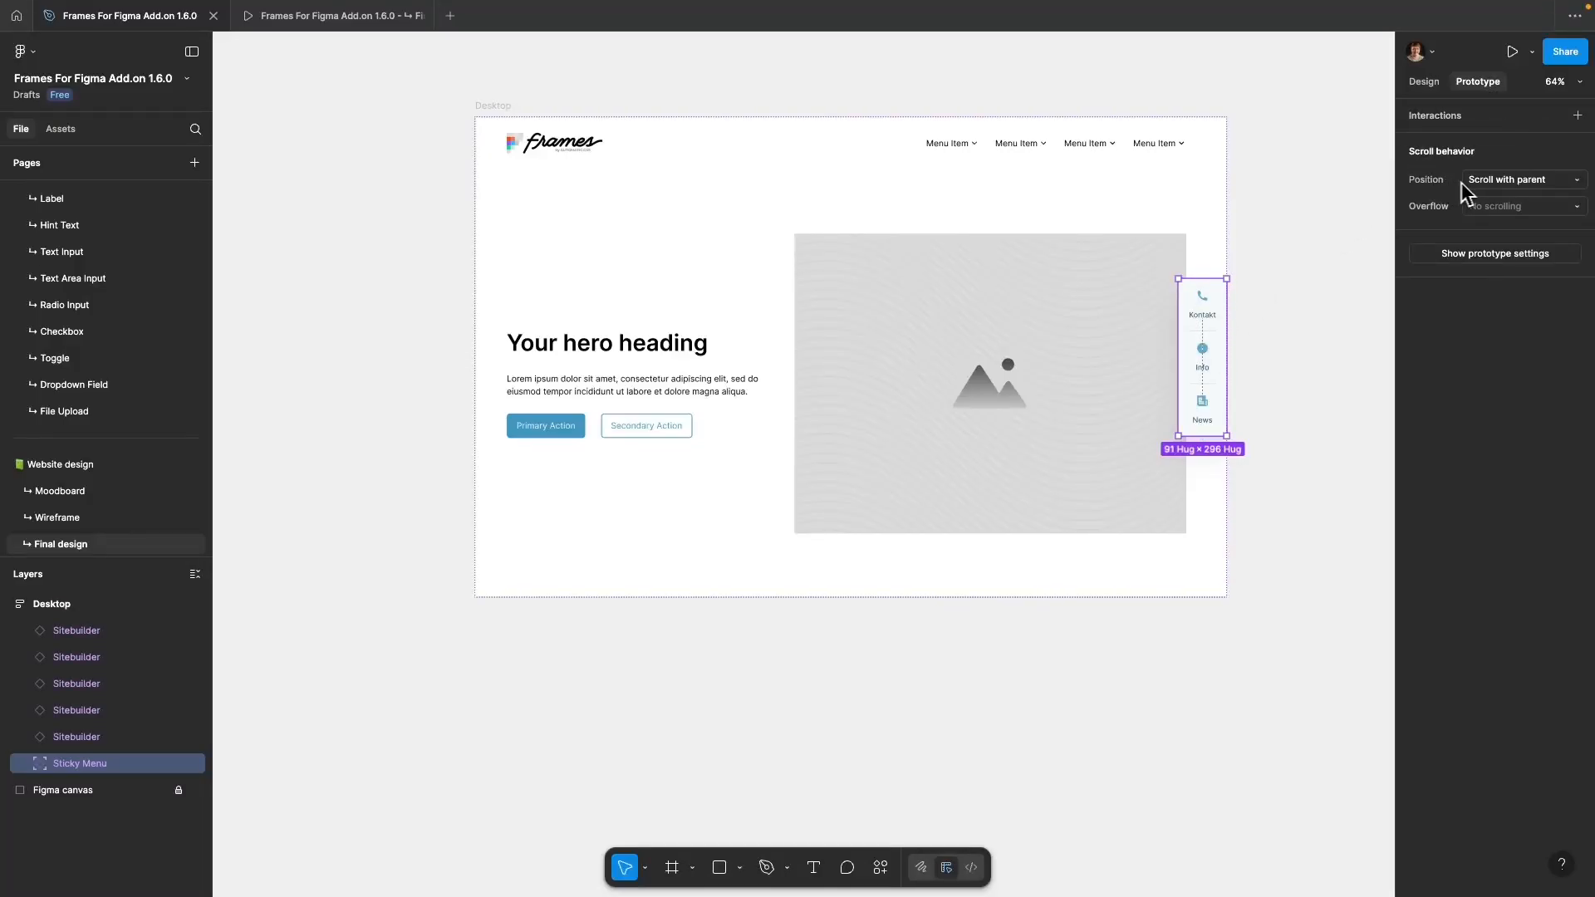
pyautogui.click(1537, 187)
pyautogui.click(1526, 204)
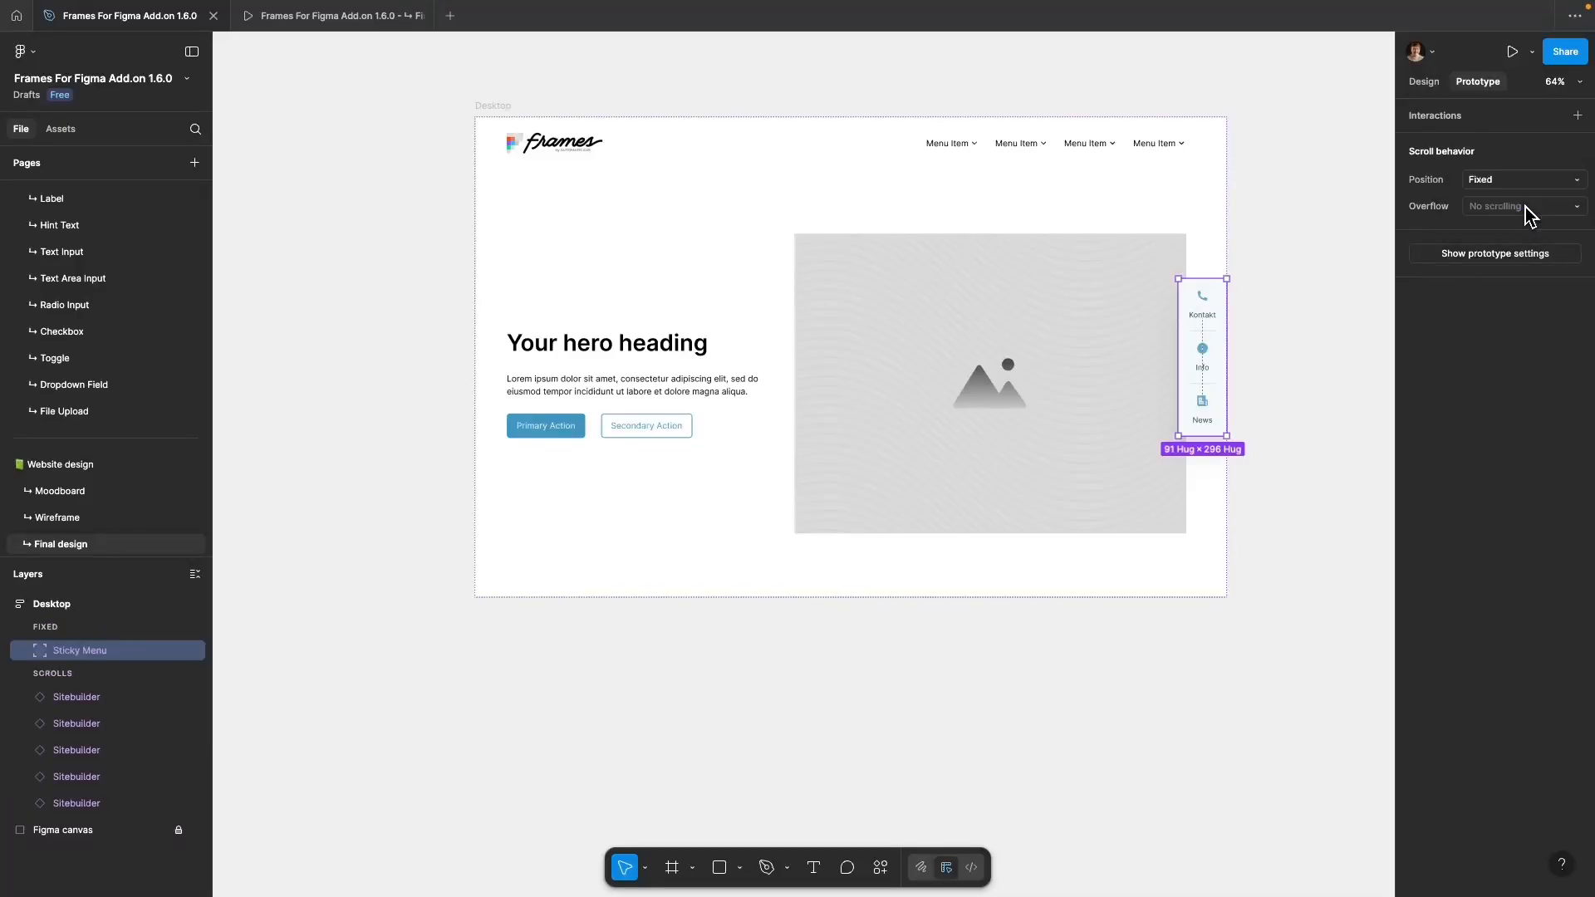
# Test the fixed Sticky Menu in the prototype preview by scrolling between the hero section and the footer.
pyautogui.click(342, 20)
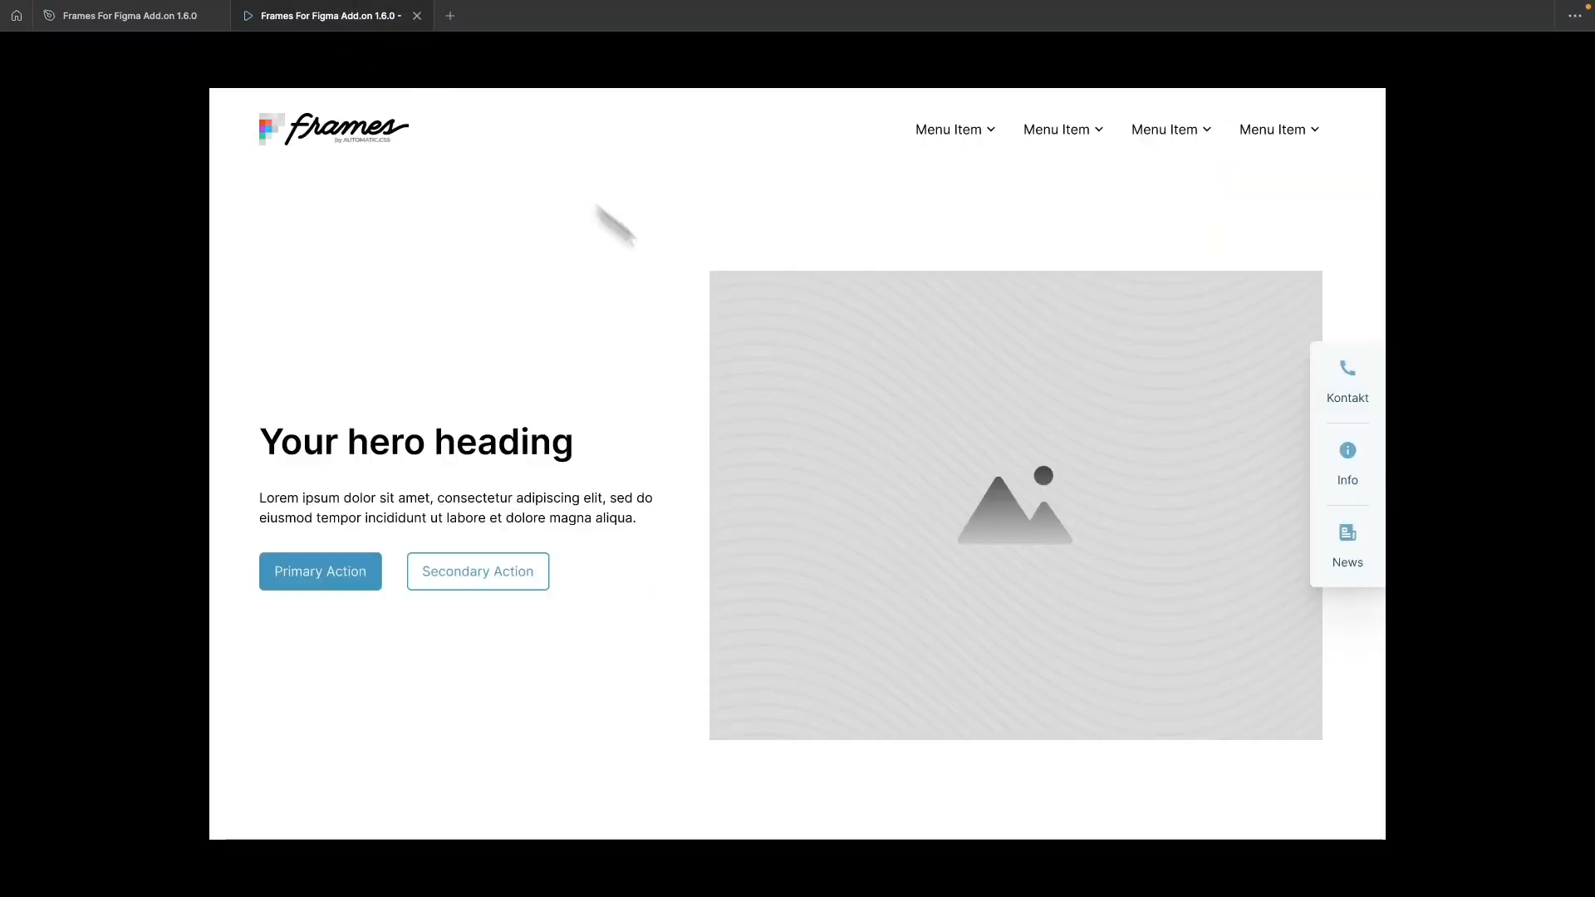
pyautogui.scroll(-5, 854, 409)
pyautogui.scroll(-13, 853, 409)
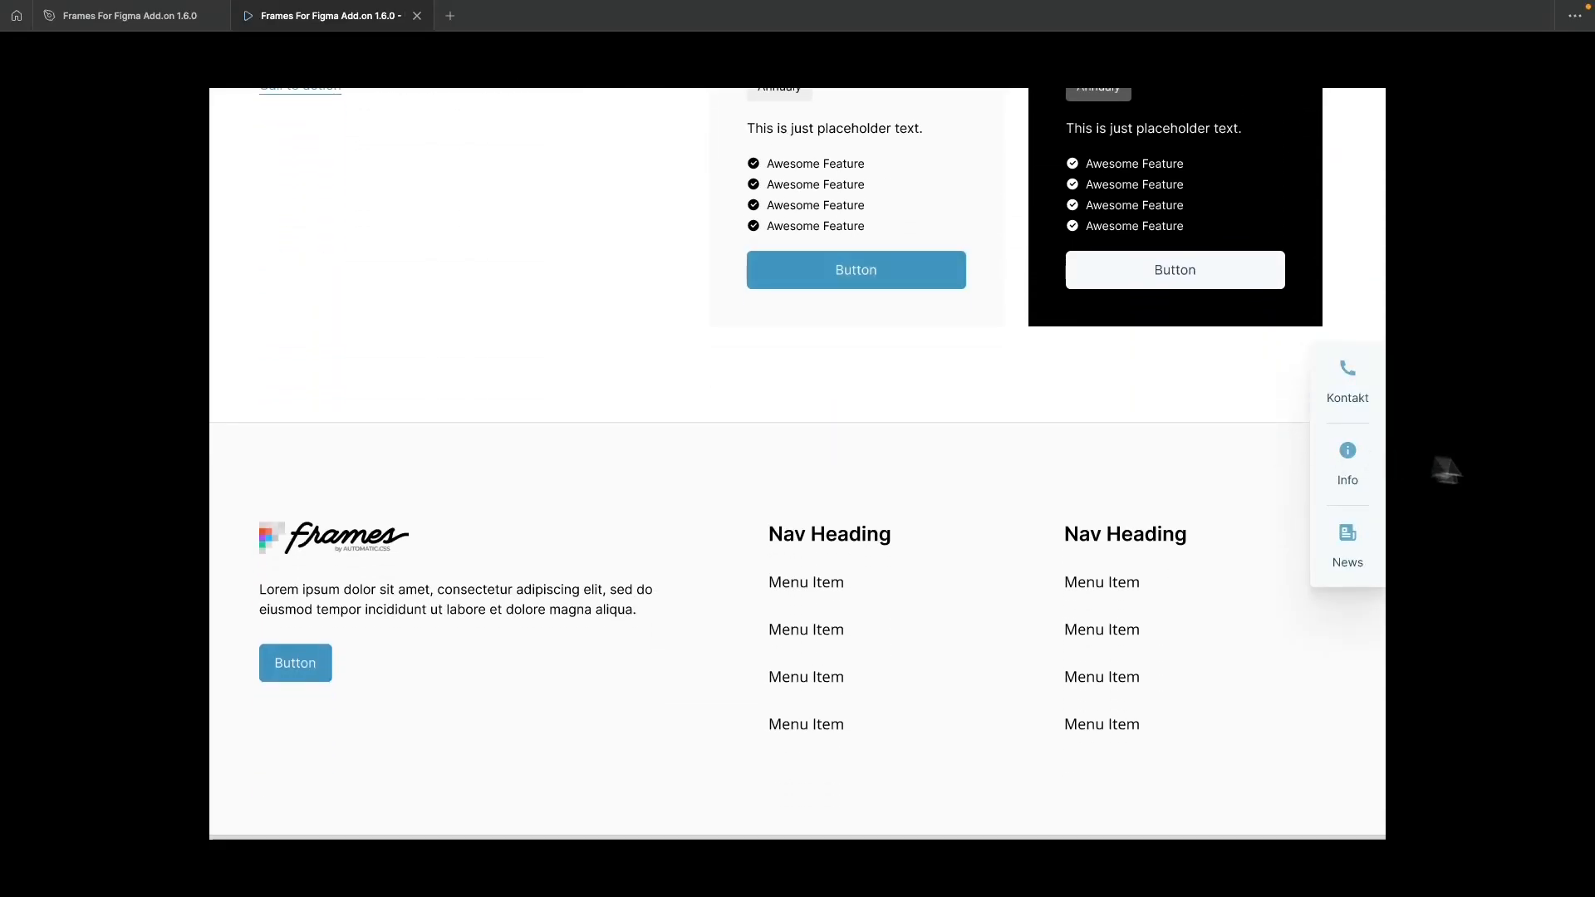
pyautogui.scroll(-1, 1218, 470)
pyautogui.scroll(8, 1216, 469)
pyautogui.scroll(13, 1215, 470)
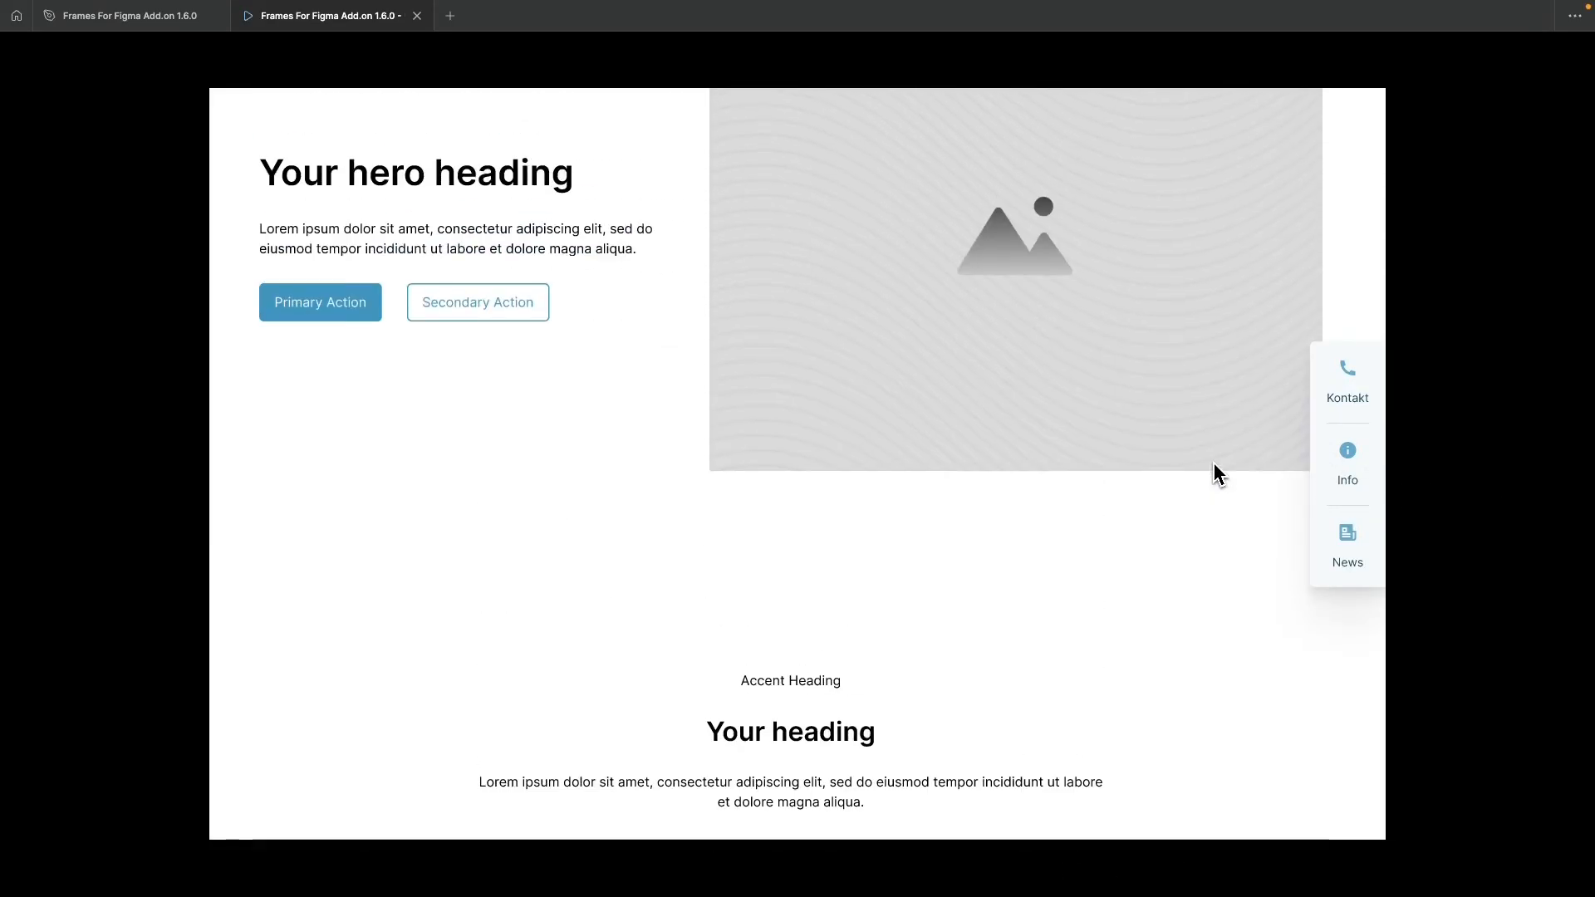
pyautogui.scroll(-9, 1215, 470)
pyautogui.scroll(-4, 1216, 473)
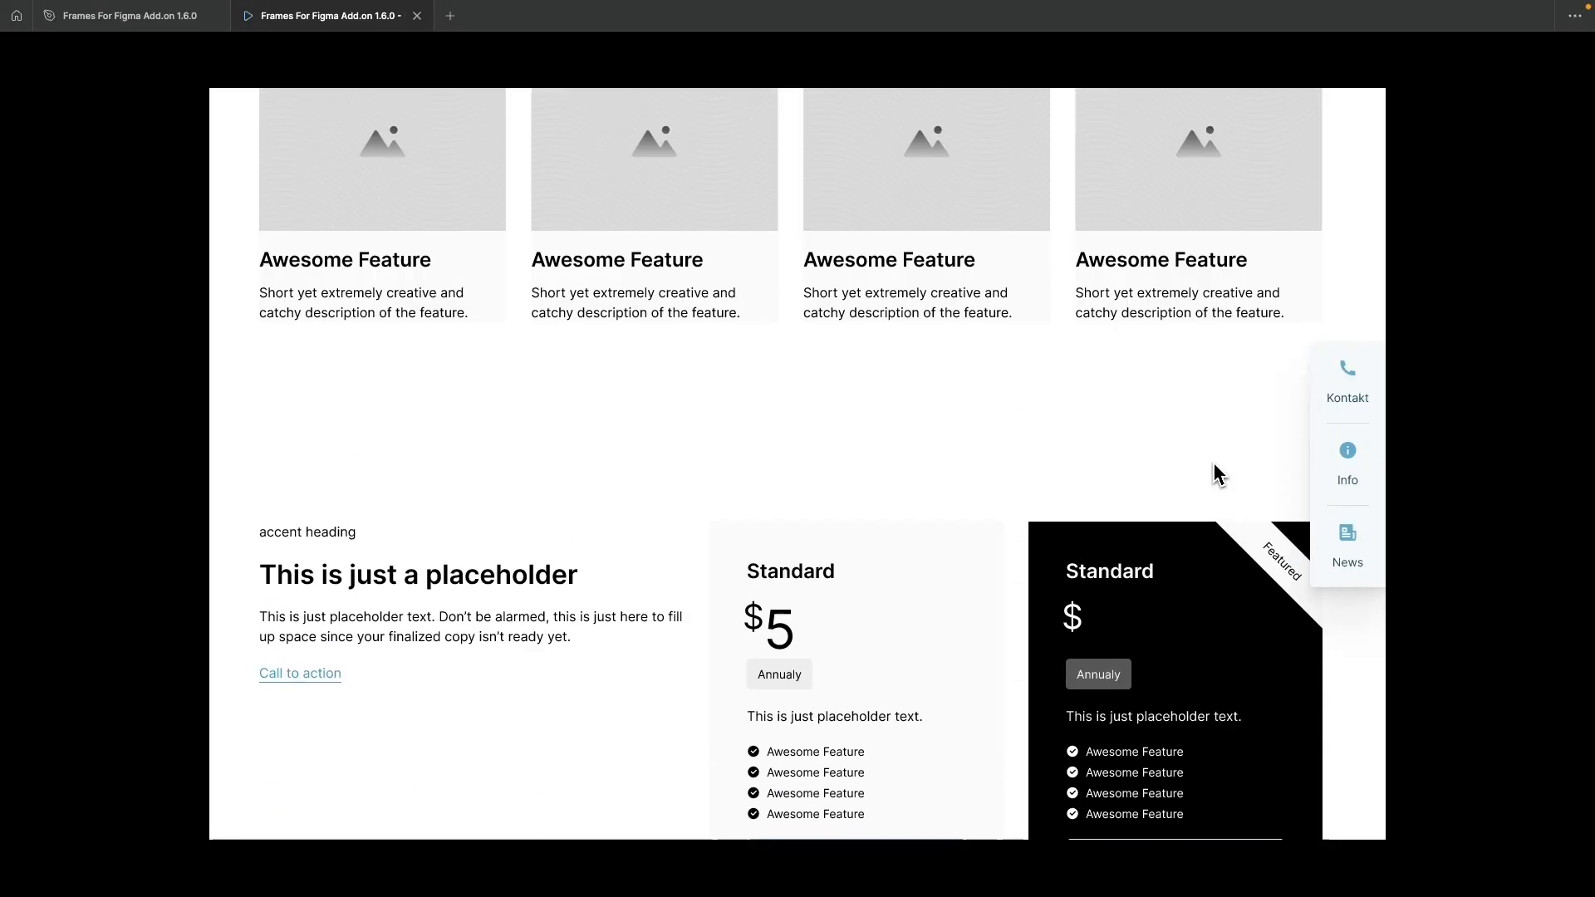
pyautogui.scroll(13, 1215, 473)
pyautogui.scroll(-6, 1215, 474)
pyautogui.scroll(-6, 1215, 473)
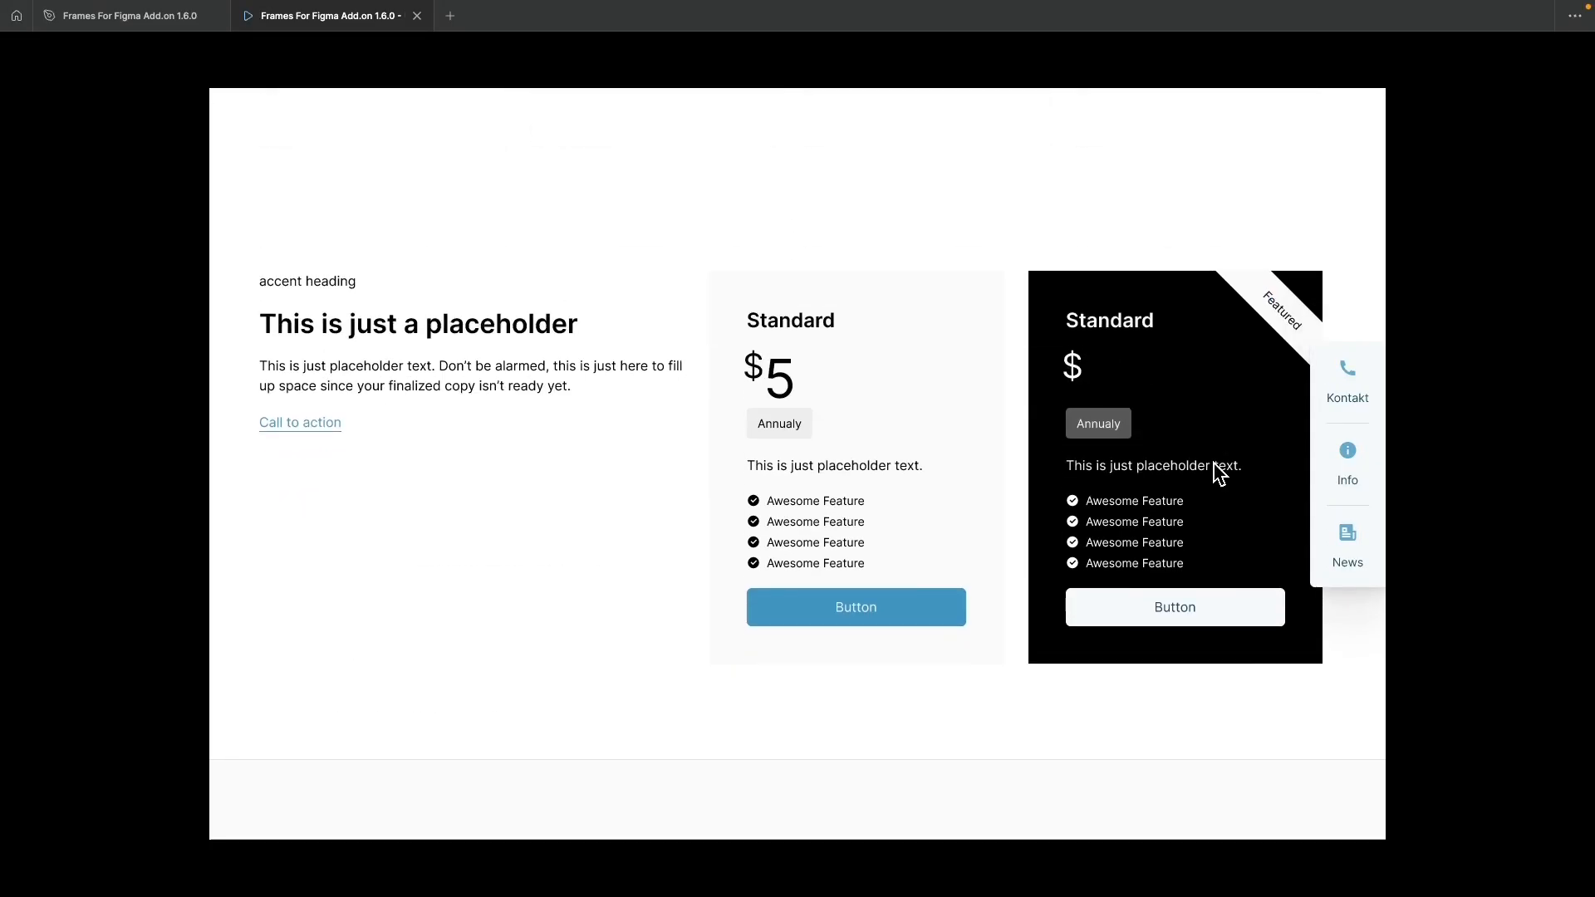
pyautogui.scroll(13, 1216, 473)
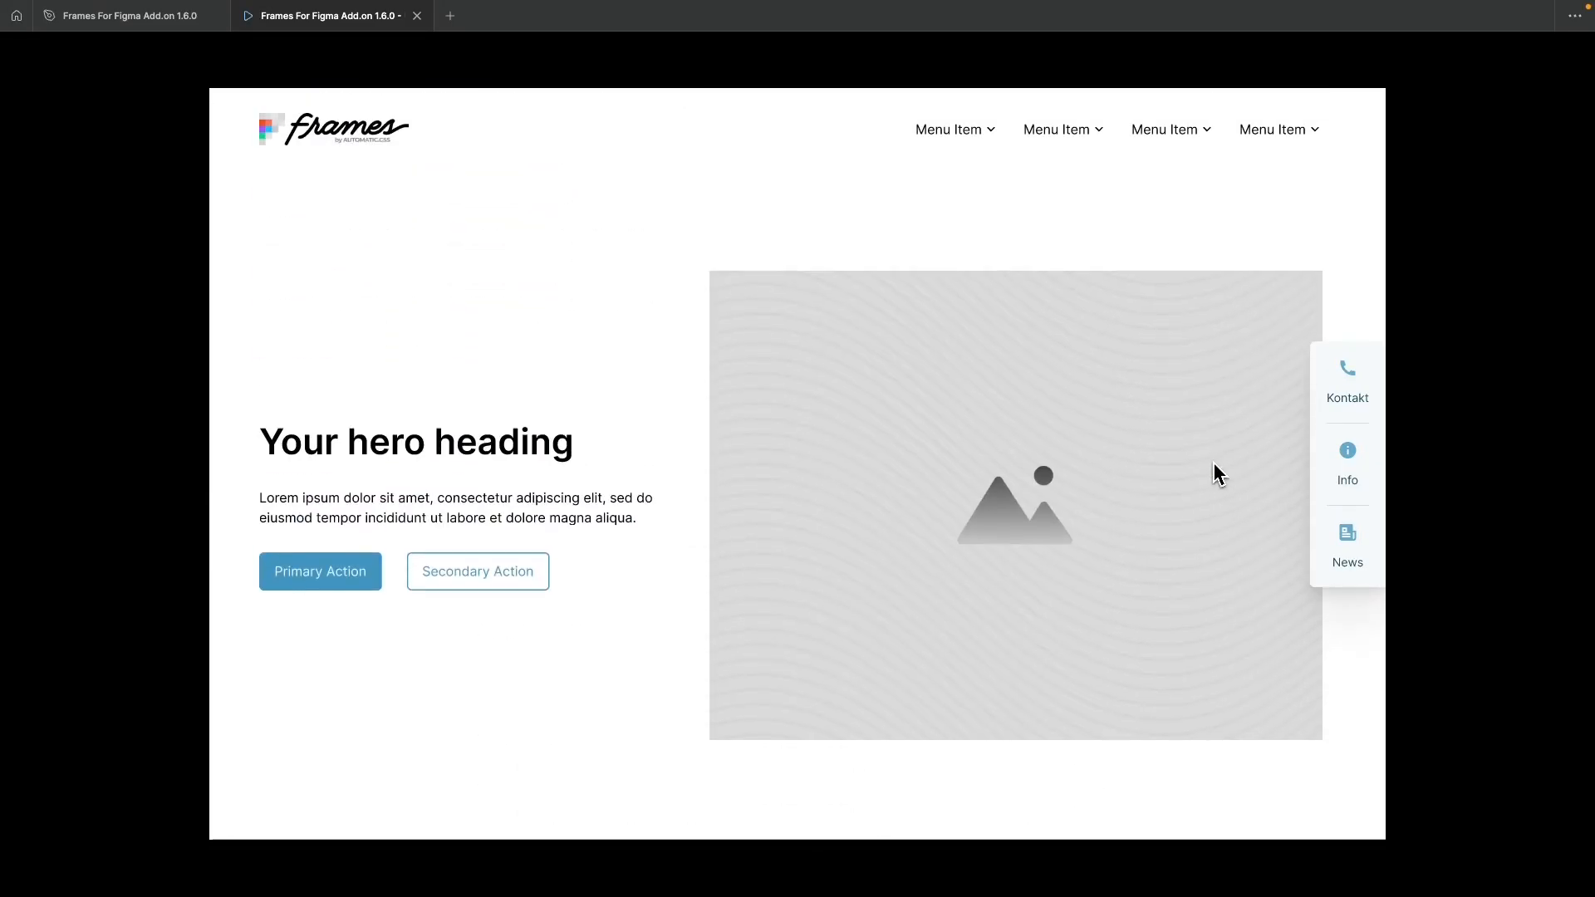